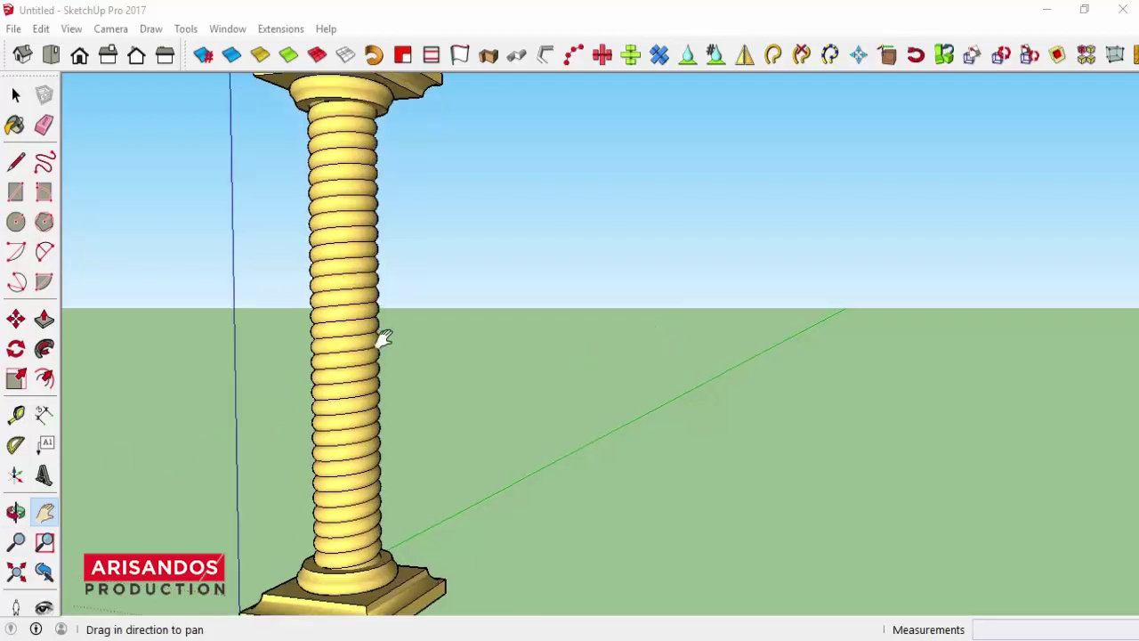
- Draw a 1 m by 1 m square on the ground plane beside the twisted column
scroll(382, 338, "down", 2)
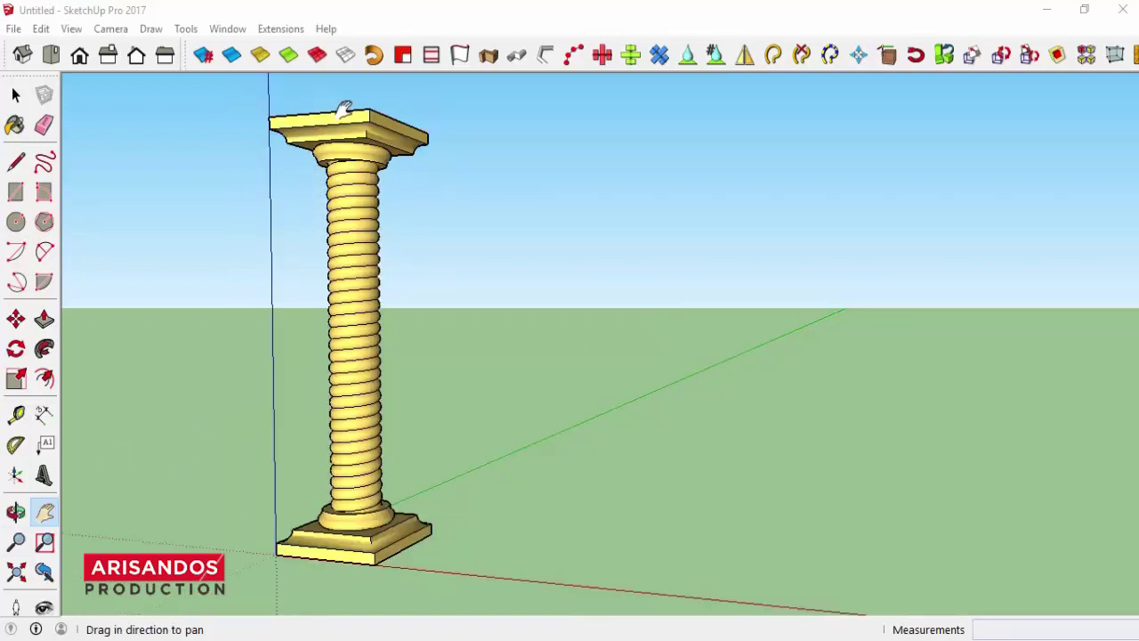
scroll(372, 485, "up", 2)
scroll(356, 504, "up", 2)
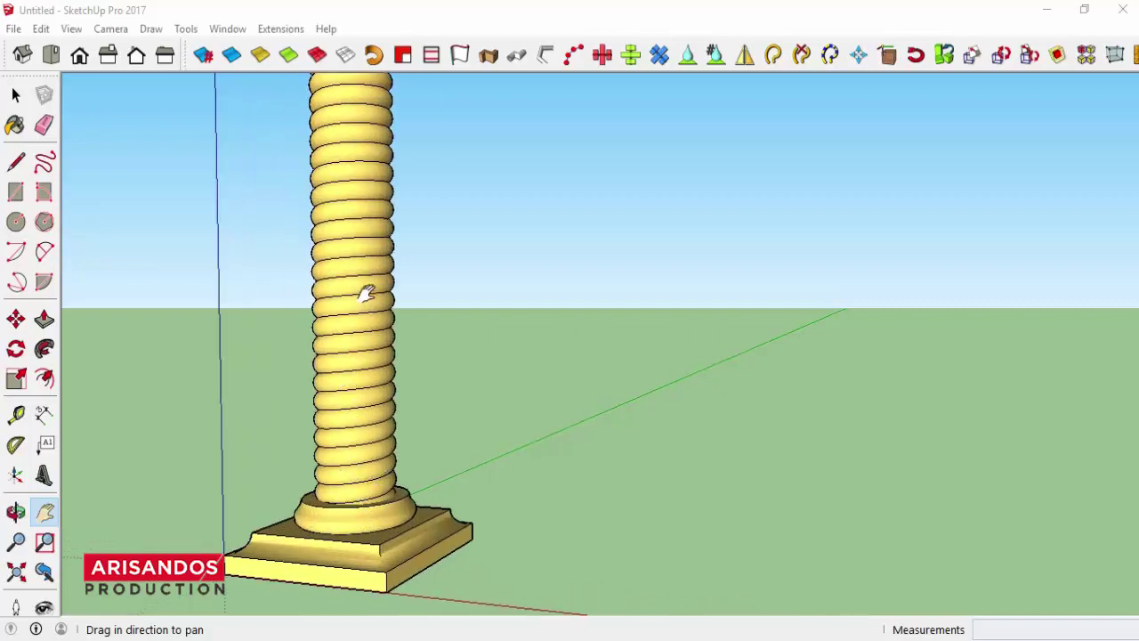
left_click(16, 511)
mouse_move(326, 447)
left_mouse_down()
mouse_move(362, 333)
mouse_move(352, 226)
mouse_move(422, 196)
mouse_move(560, 241)
mouse_move(356, 419)
mouse_move(475, 494)
mouse_move(317, 475)
mouse_move(300, 537)
mouse_move(351, 472)
mouse_move(270, 481)
mouse_move(394, 400)
mouse_move(287, 437)
mouse_move(394, 483)
mouse_move(400, 472)
left_mouse_up()
scroll(401, 471, "down", 3)
scroll(440, 405, "up", 2)
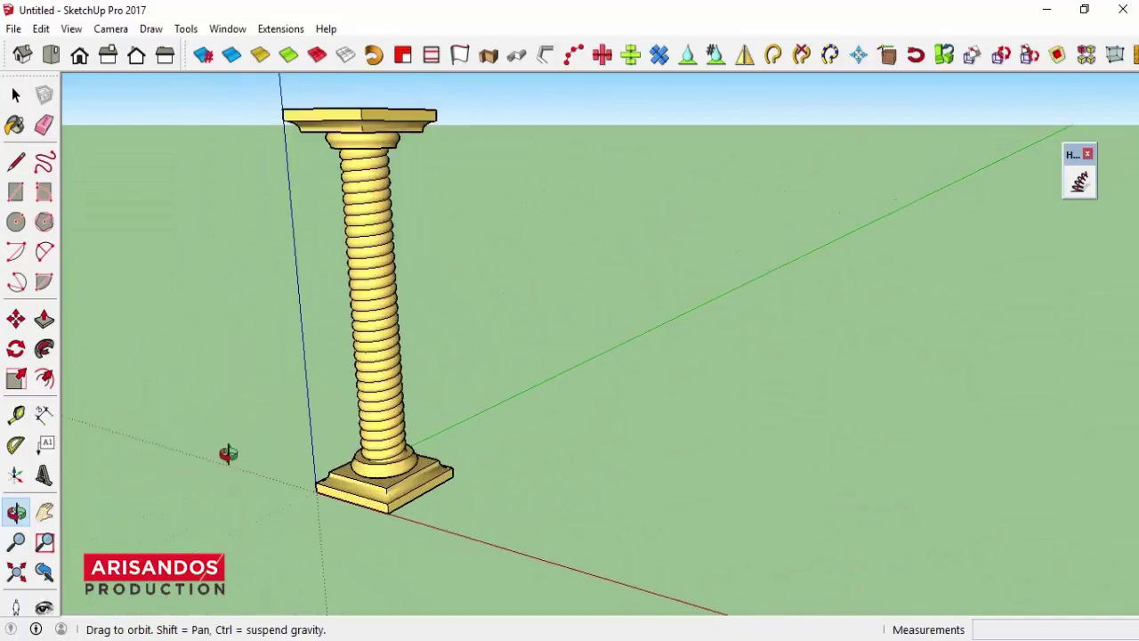
left_click(45, 512)
left_click_drag(501, 437, 372, 381)
scroll(372, 381, "down", 2)
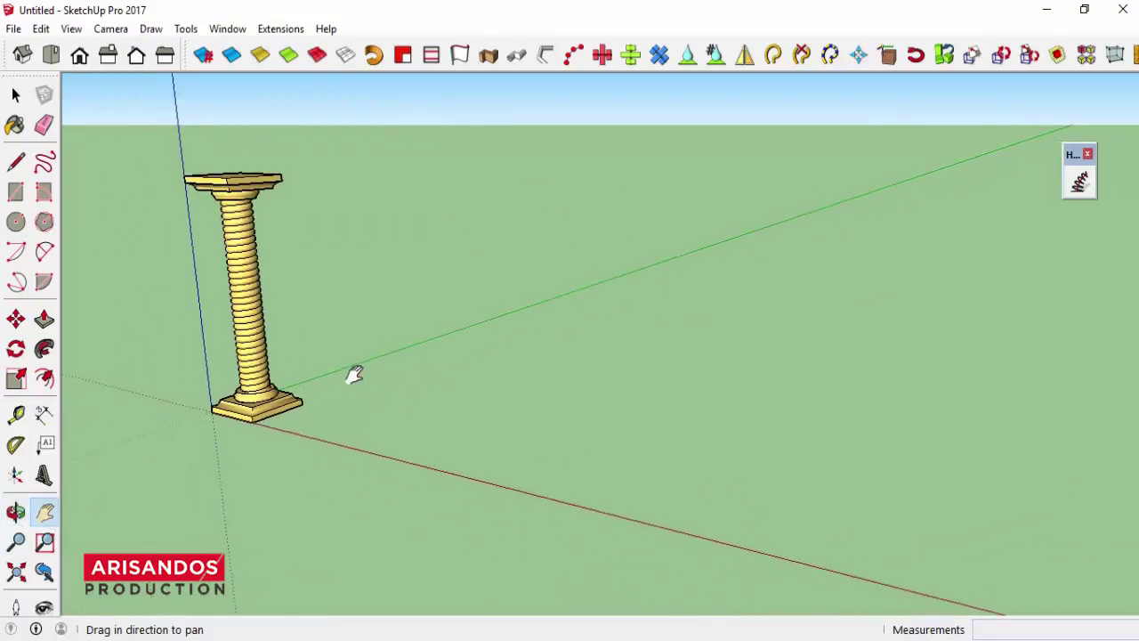
left_click_drag(416, 434, 437, 477)
left_click(16, 512)
mouse_move(534, 481)
left_mouse_down()
mouse_move(557, 537)
mouse_move(134, 397)
left_mouse_up()
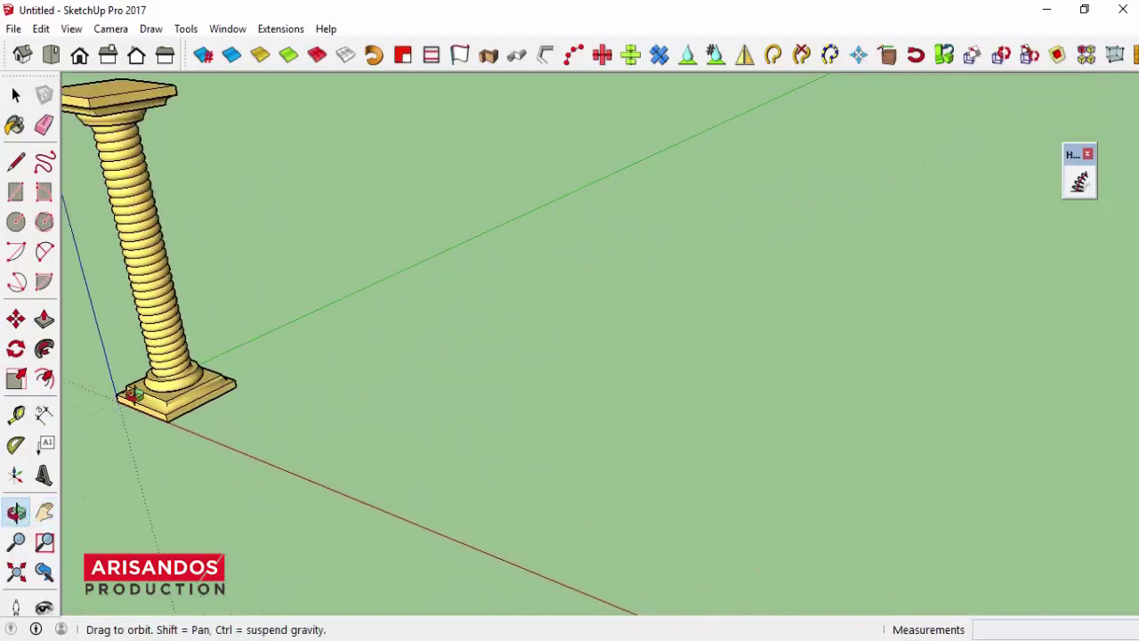
left_click(16, 191)
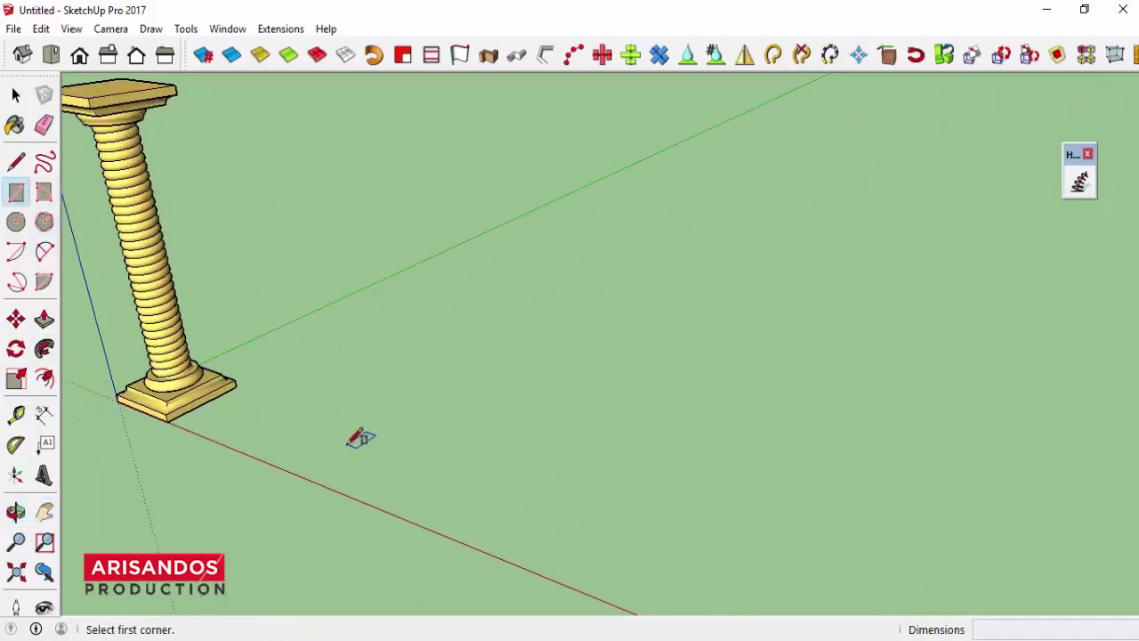
left_click(311, 478)
type("1")
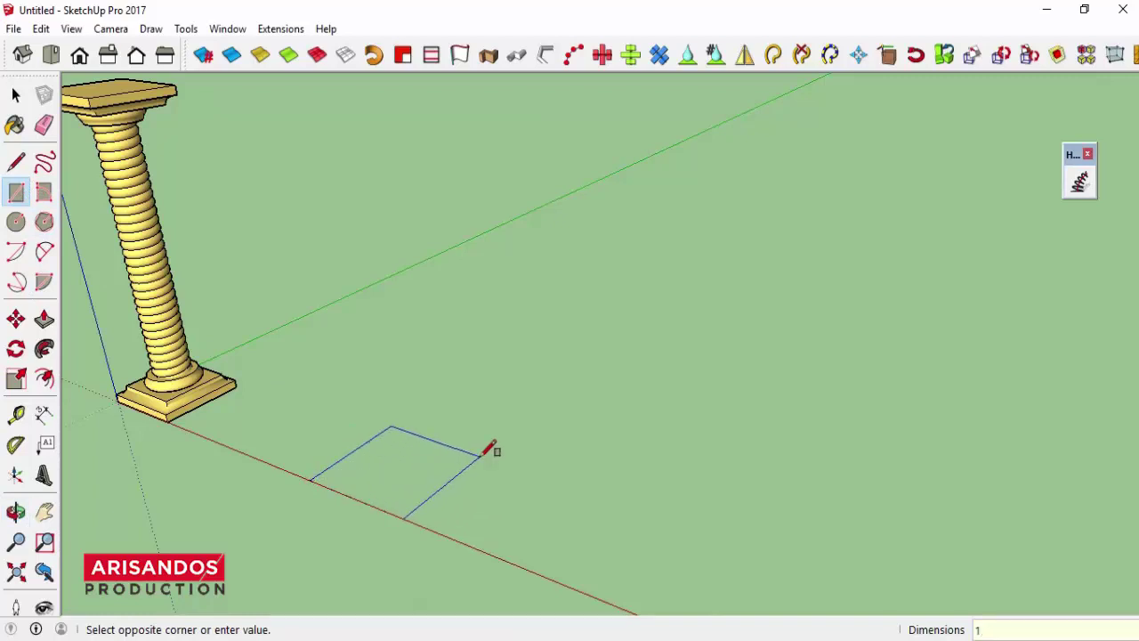
type(";1")
key("Return")
scroll(342, 507, "up", 3)
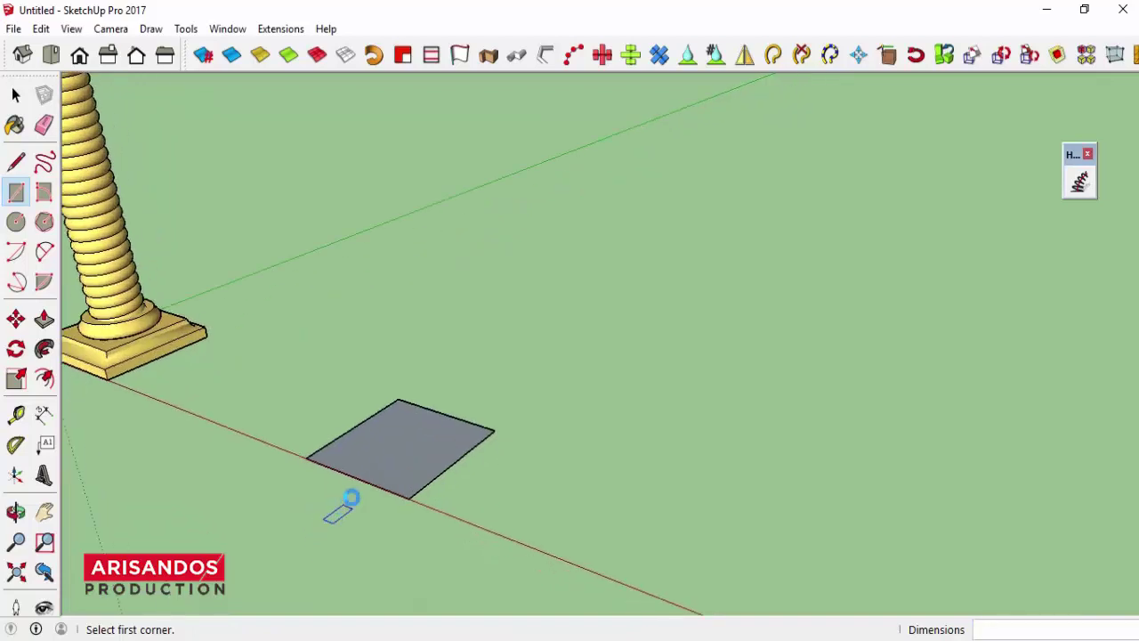
scroll(338, 514, "up", 2)
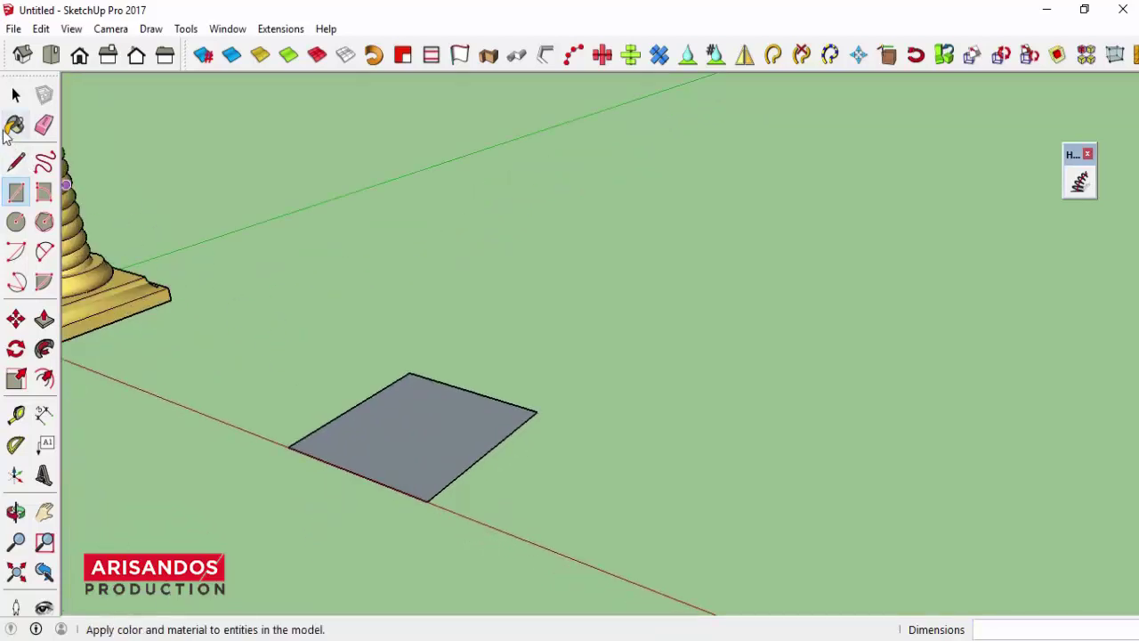
left_click(15, 94)
- Push the square face up 0.20 m into a slab
left_click(45, 319)
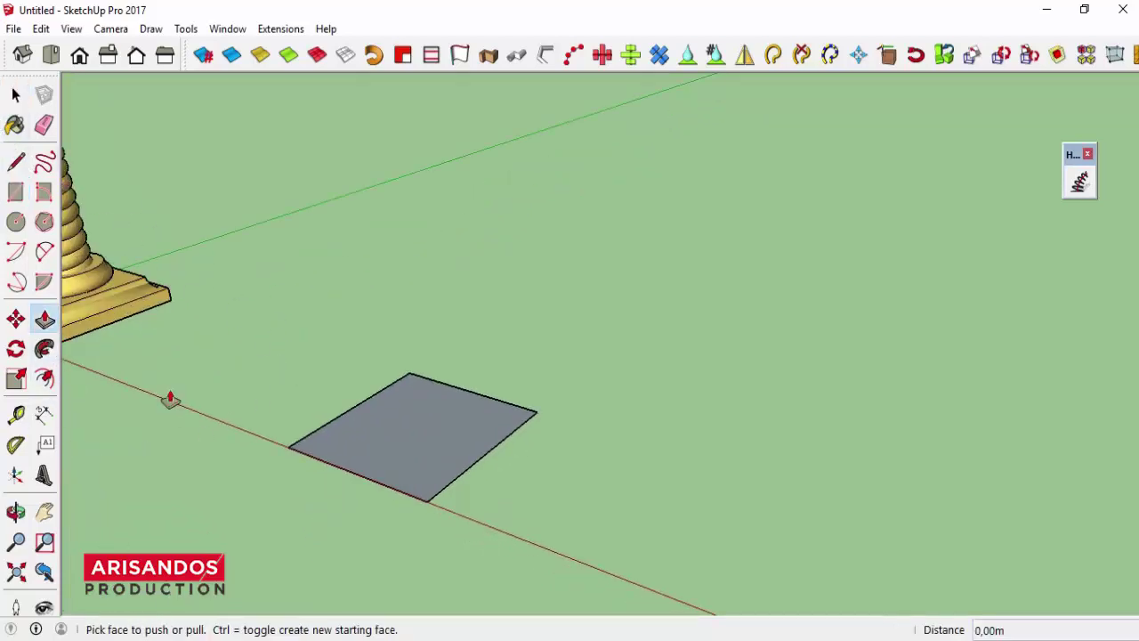
left_click_drag(420, 471, 423, 435)
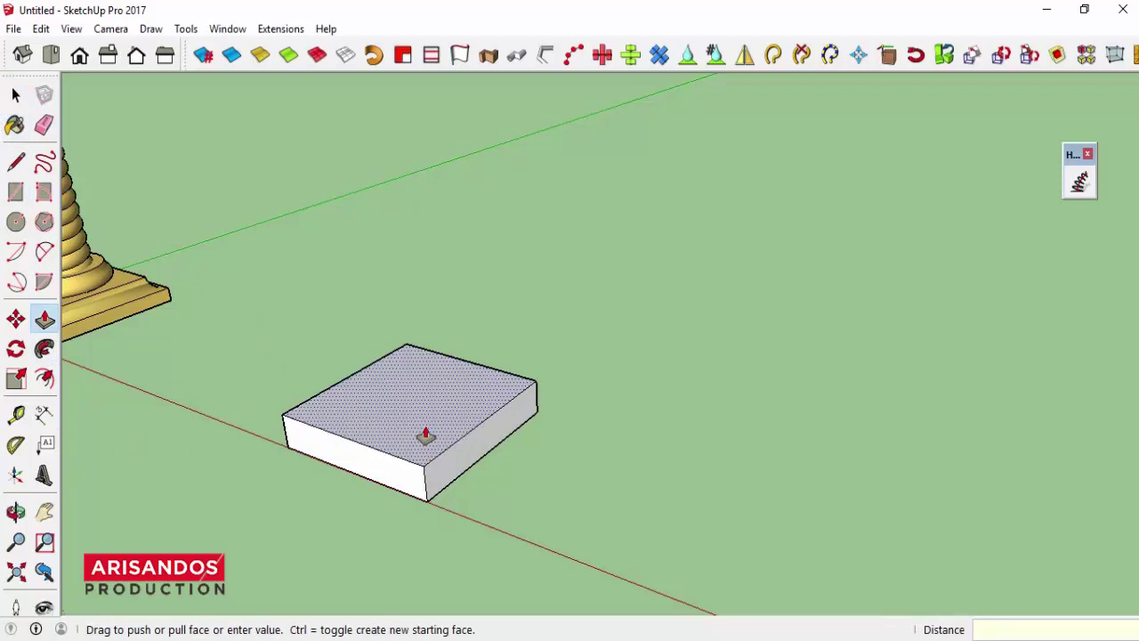
type("0,2")
key("Return")
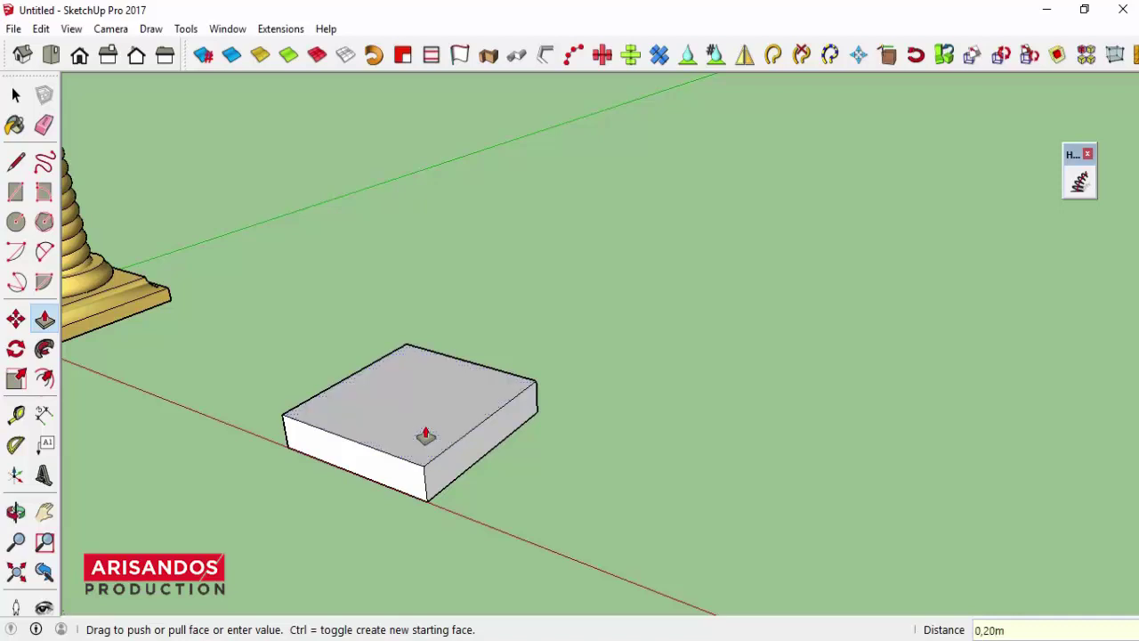
scroll(425, 472, "down", 2)
scroll(426, 474, "up", 2)
scroll(425, 476, "up", 1)
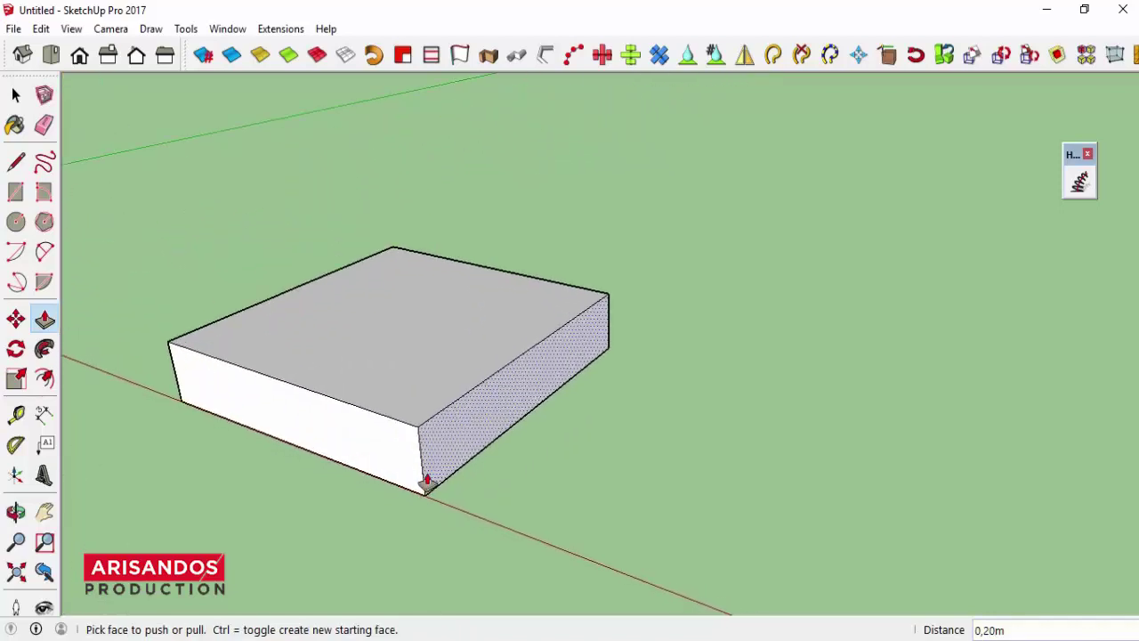
scroll(426, 477, "up", 1)
scroll(426, 478, "down", 2)
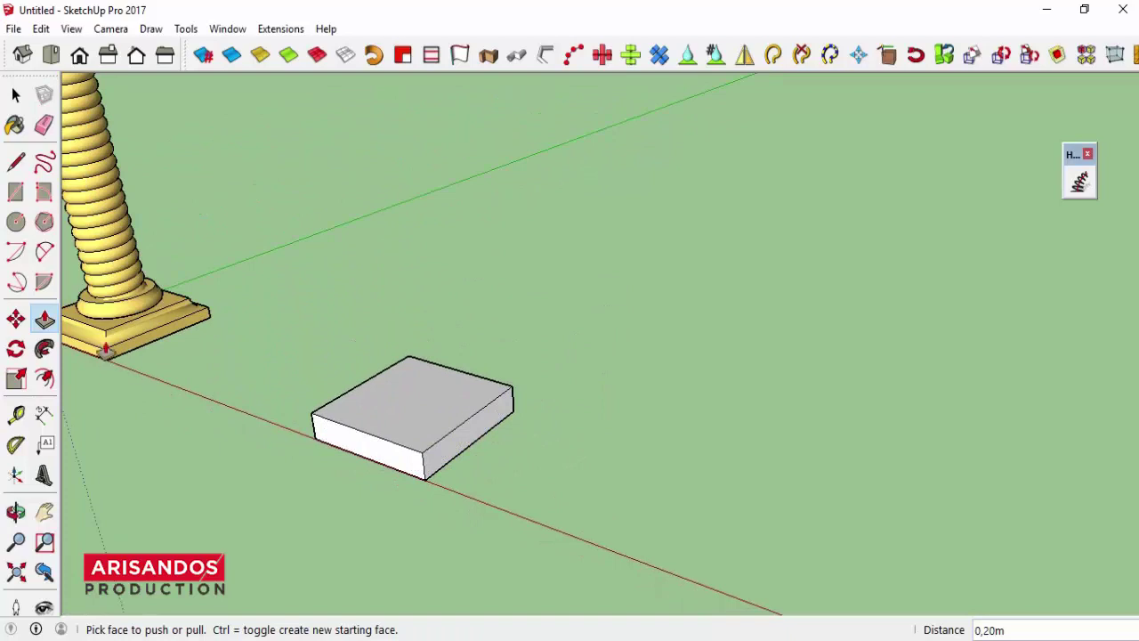
scroll(425, 473, "up", 1)
scroll(419, 477, "up", 1)
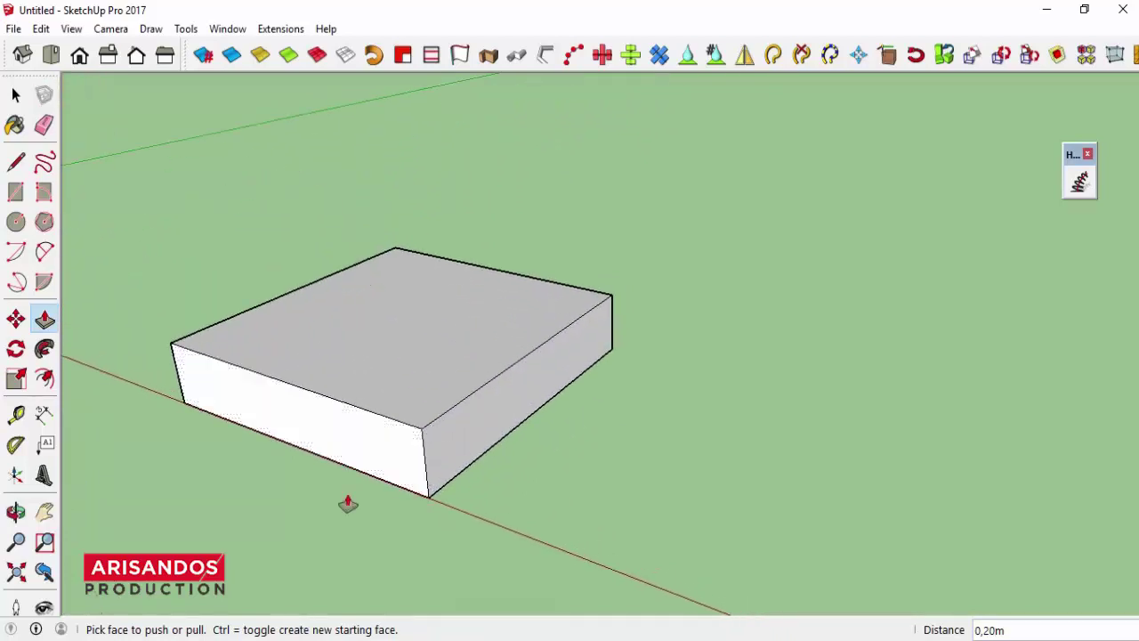
- Draw a quarter-circle arc profile at the top corner of the slab's side face
left_click(15, 514)
mouse_move(399, 451)
left_mouse_down()
mouse_move(611, 407)
mouse_move(613, 371)
left_mouse_up()
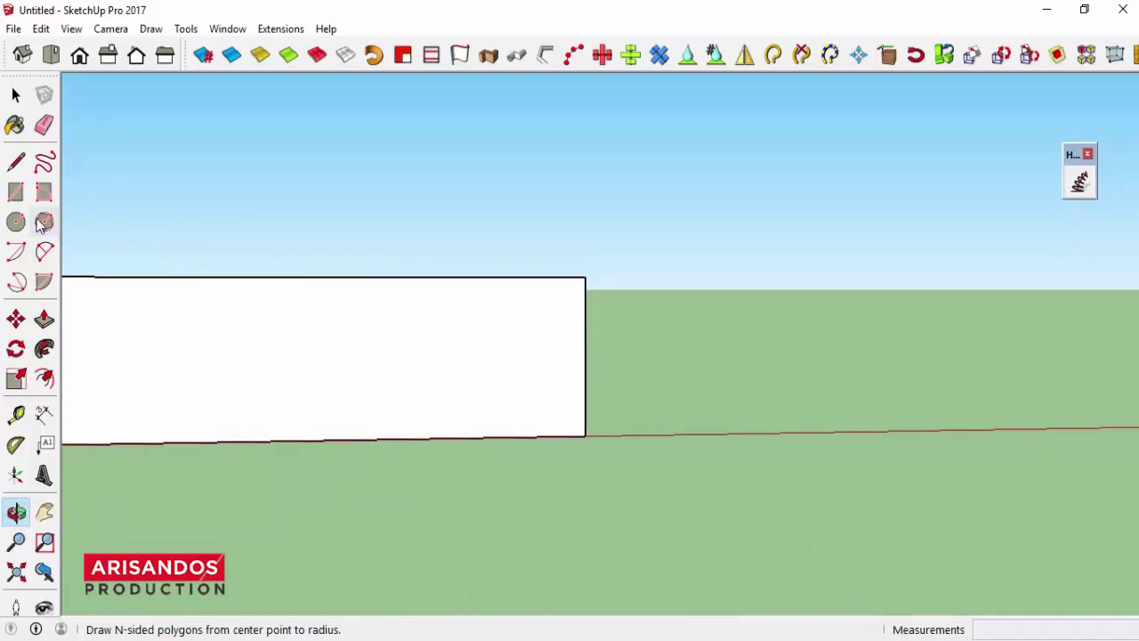
left_click(45, 253)
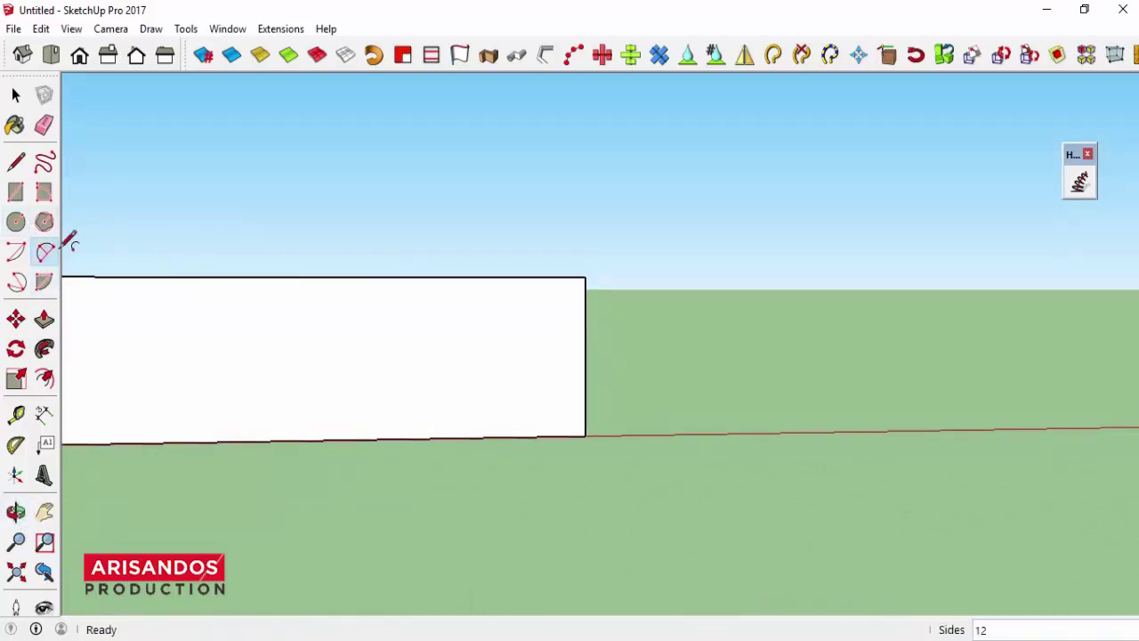
left_click(585, 356)
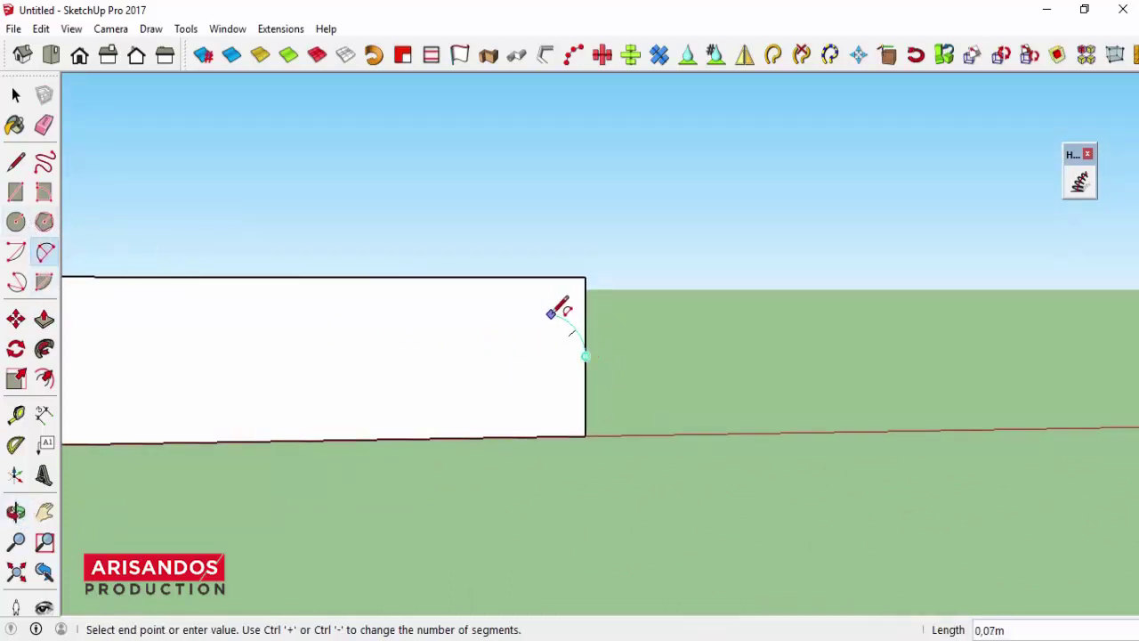
left_click(508, 277)
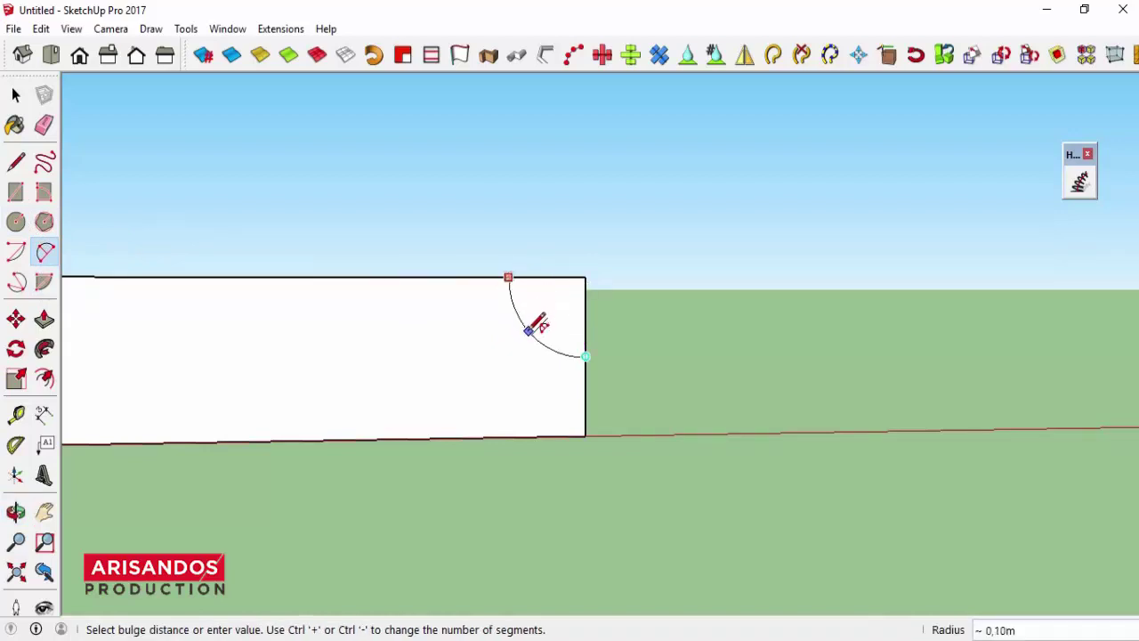
left_click(534, 330)
middle_click_drag(534, 330, 546, 399)
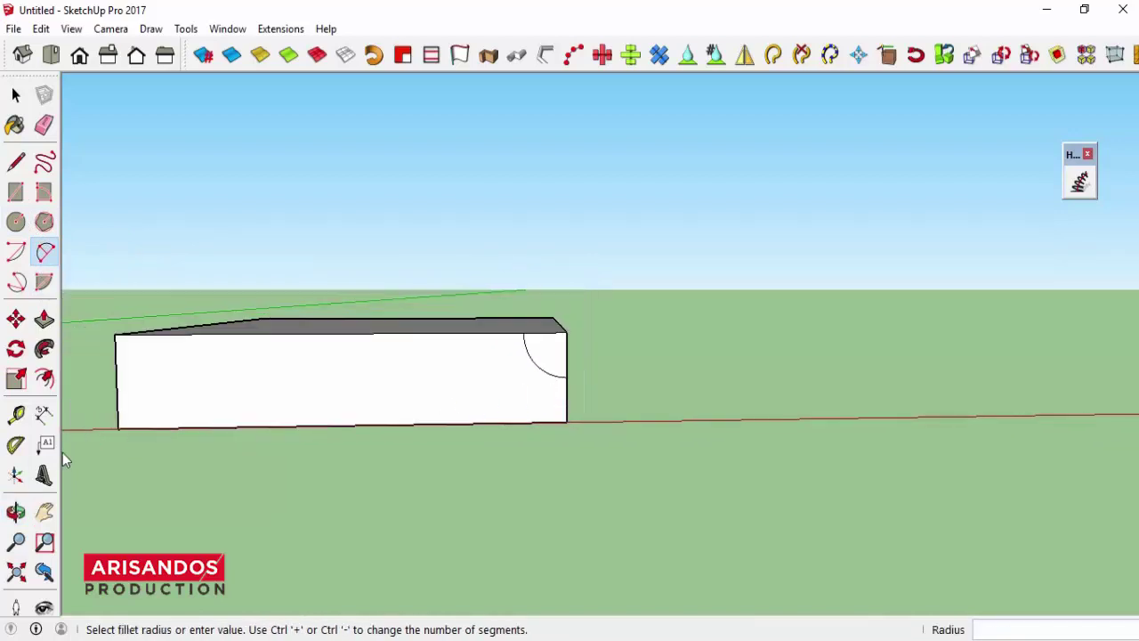
- Select the top face and Follow Me the quarter-circle around its perimeter
left_click(18, 514)
mouse_move(555, 382)
left_mouse_down()
mouse_move(517, 424)
mouse_move(528, 334)
left_mouse_up()
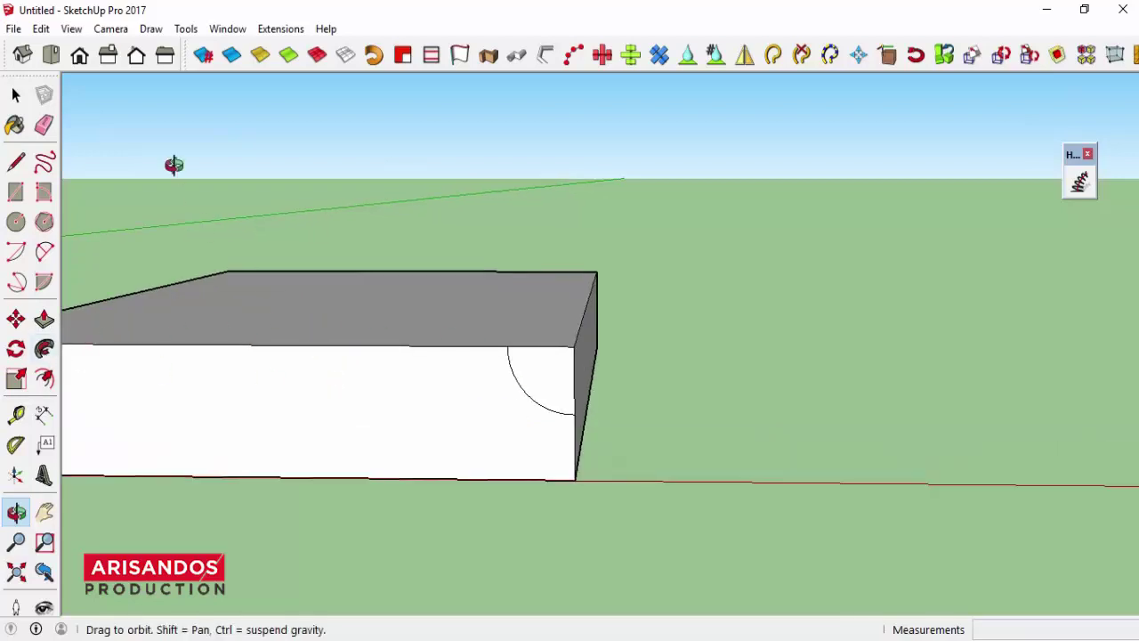
left_click(16, 95)
left_click(389, 302)
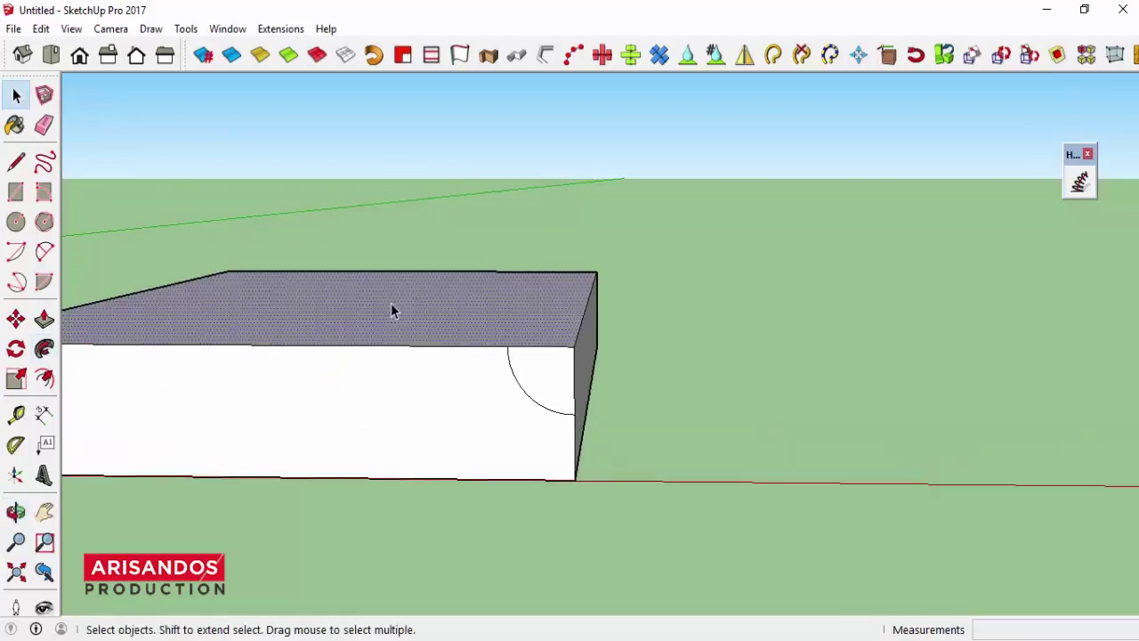
left_click(44, 350)
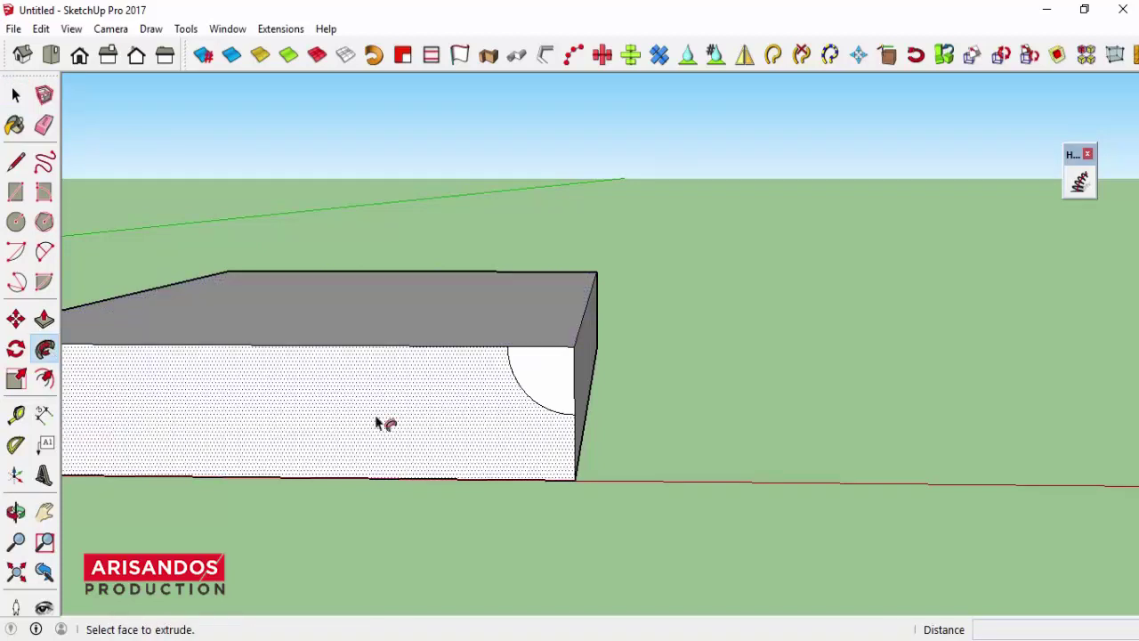
left_click(545, 377)
left_click(545, 377)
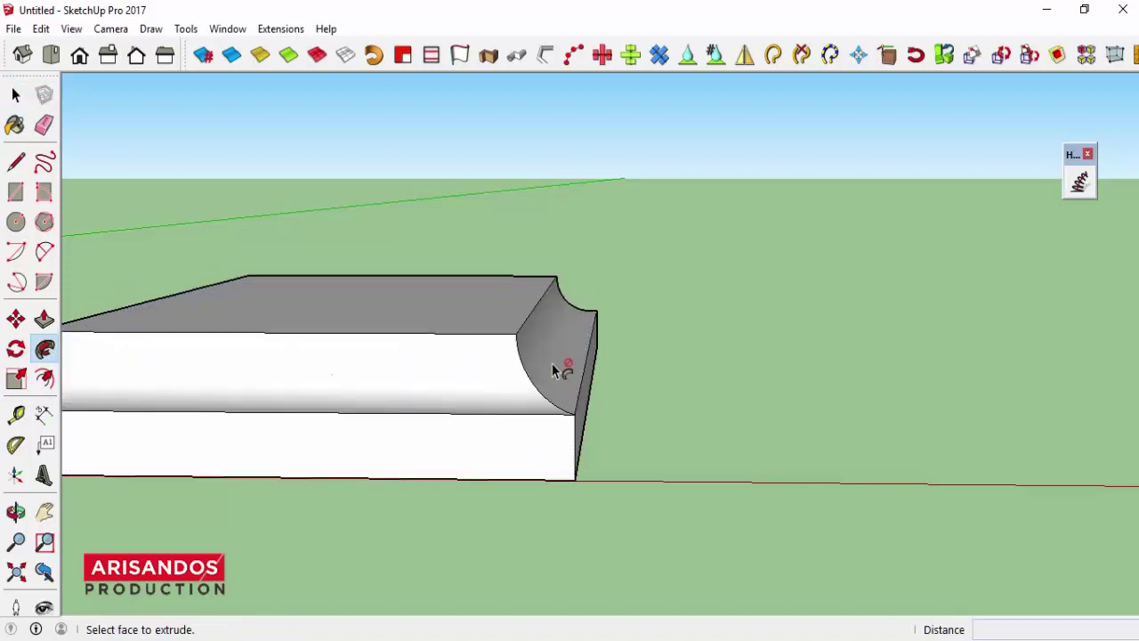
left_click(16, 512)
mouse_move(564, 360)
left_mouse_down()
mouse_move(374, 366)
mouse_move(534, 338)
left_mouse_up()
- Draw two guide lines crossing the plinth's top face from its edge midpoints
scroll(534, 338, "down", 1)
scroll(546, 350, "down", 2)
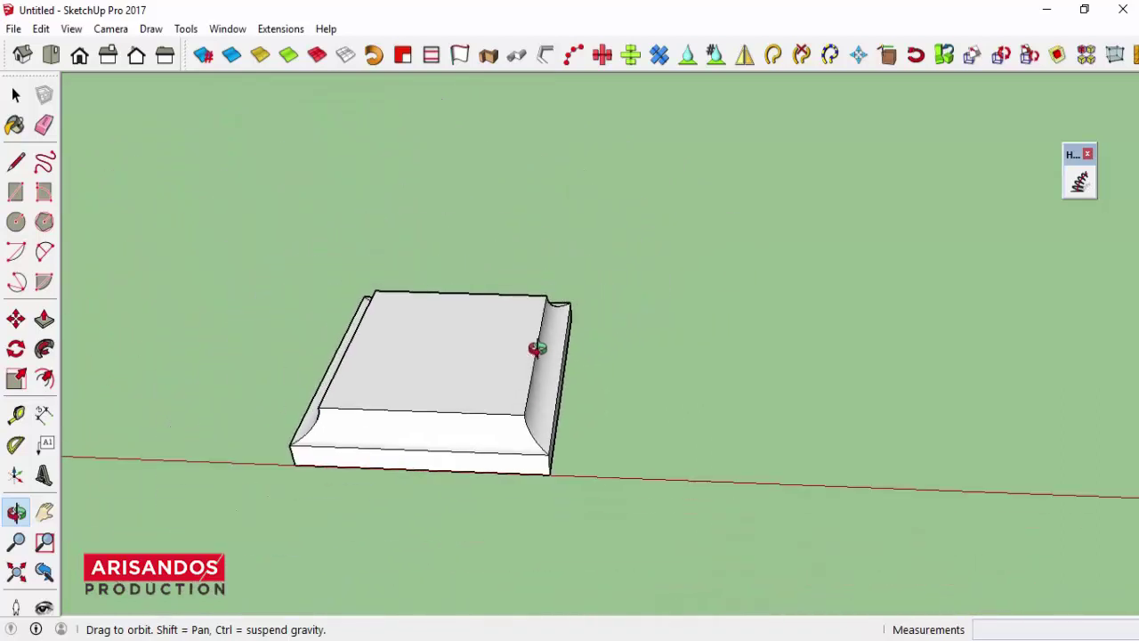
left_click(16, 161)
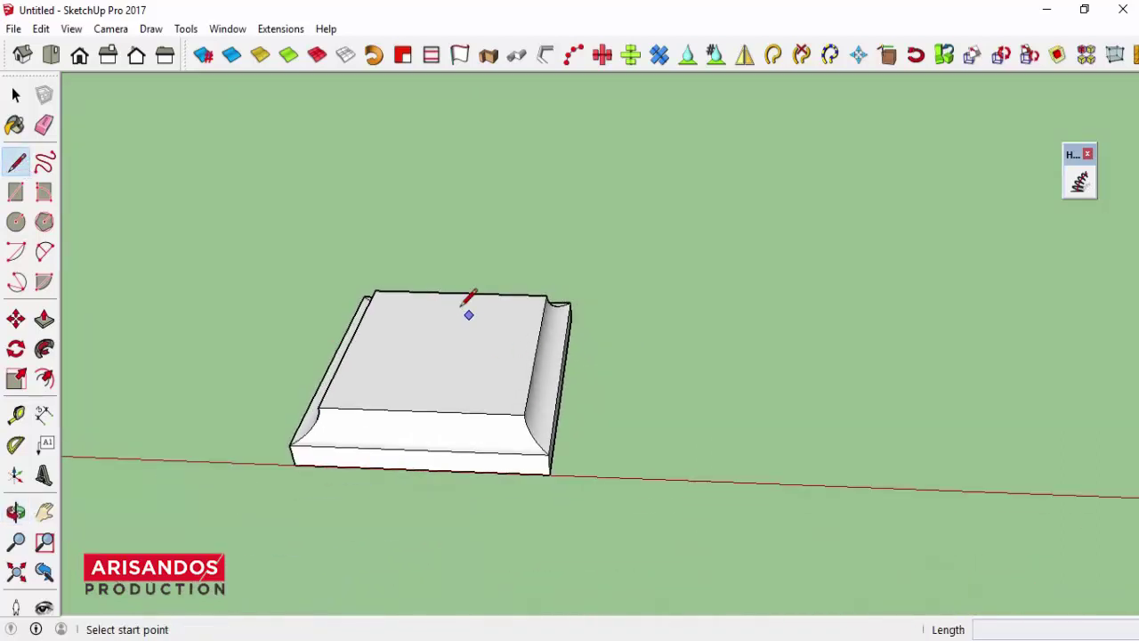
left_click(536, 349)
left_click(369, 343)
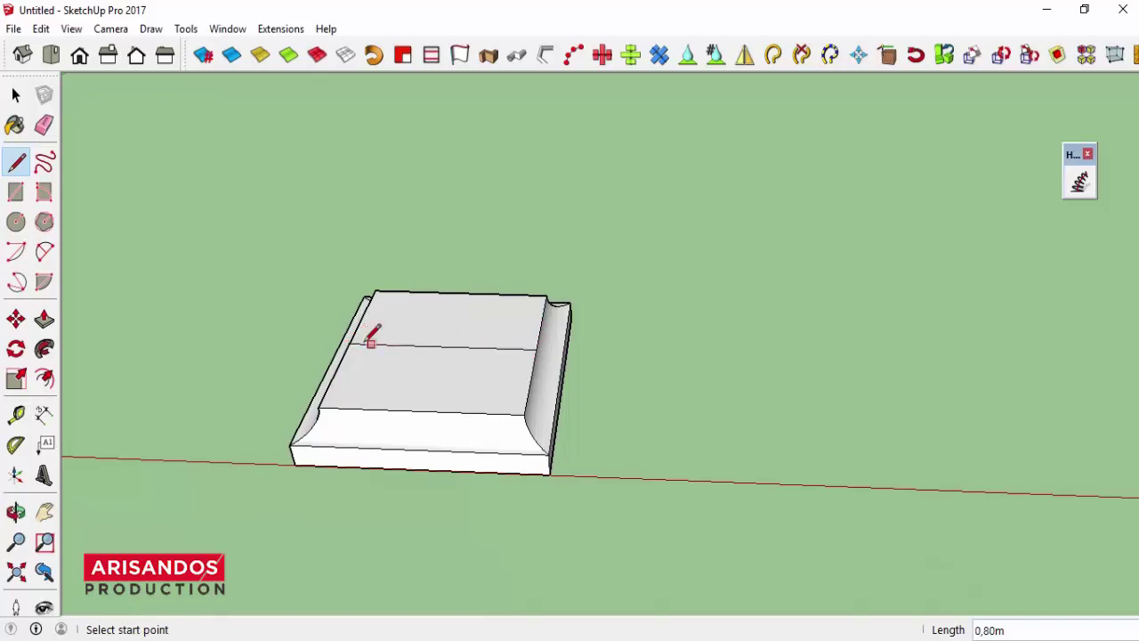
left_click(460, 293)
left_click(420, 410)
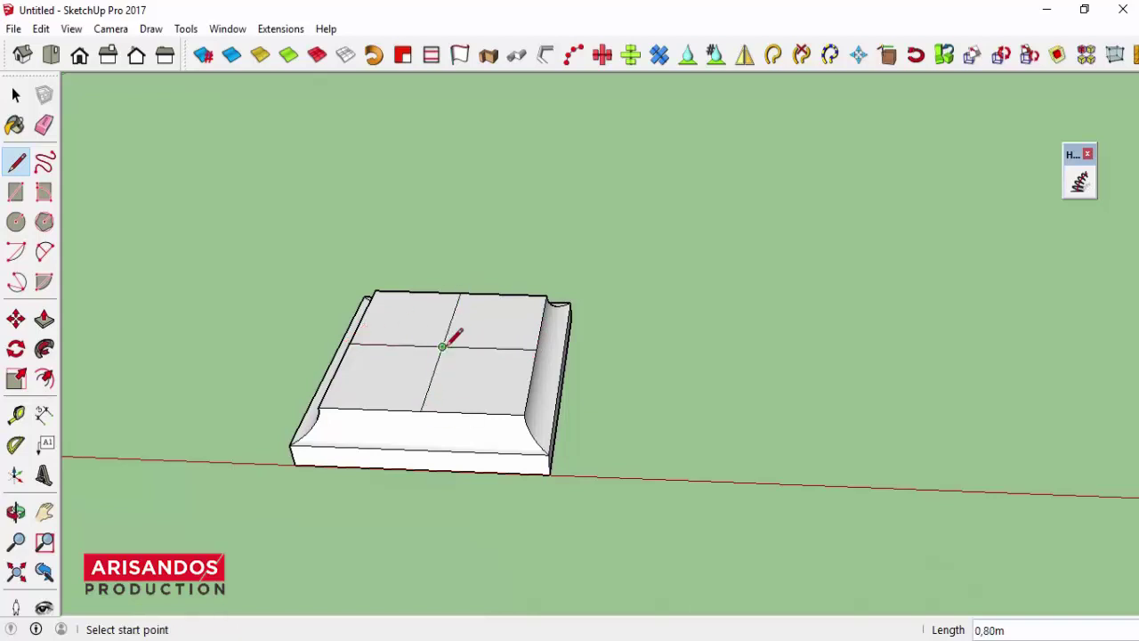
scroll(457, 330, "up", 3)
- Draw a 0,3 radius circle centred on the guide lines' intersection
left_click(16, 221)
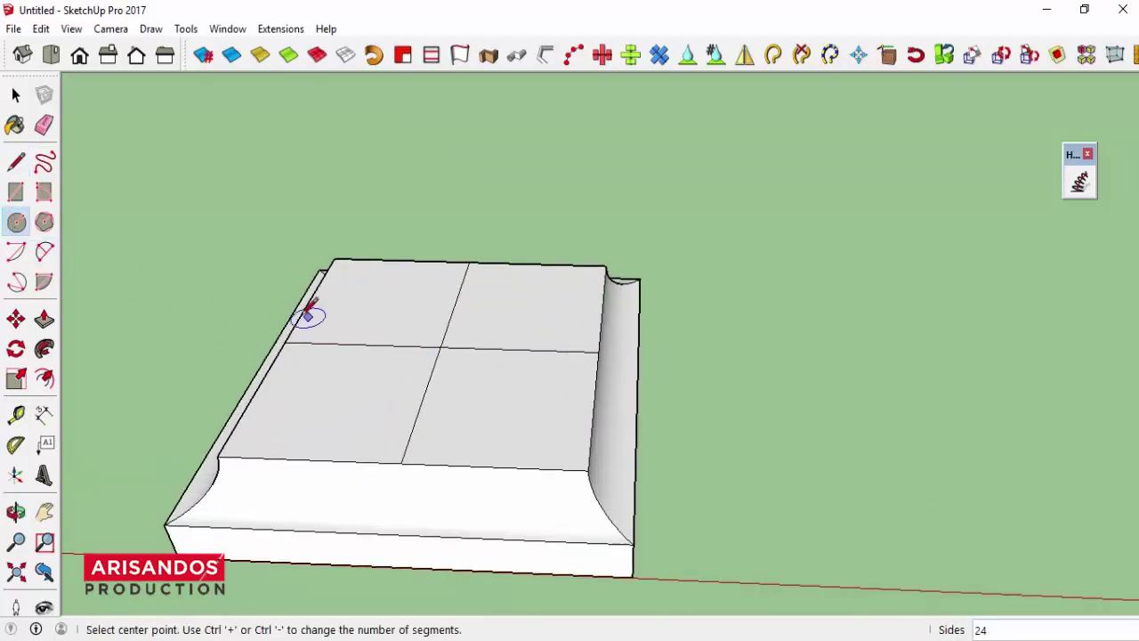
left_click(440, 346)
type("0,")
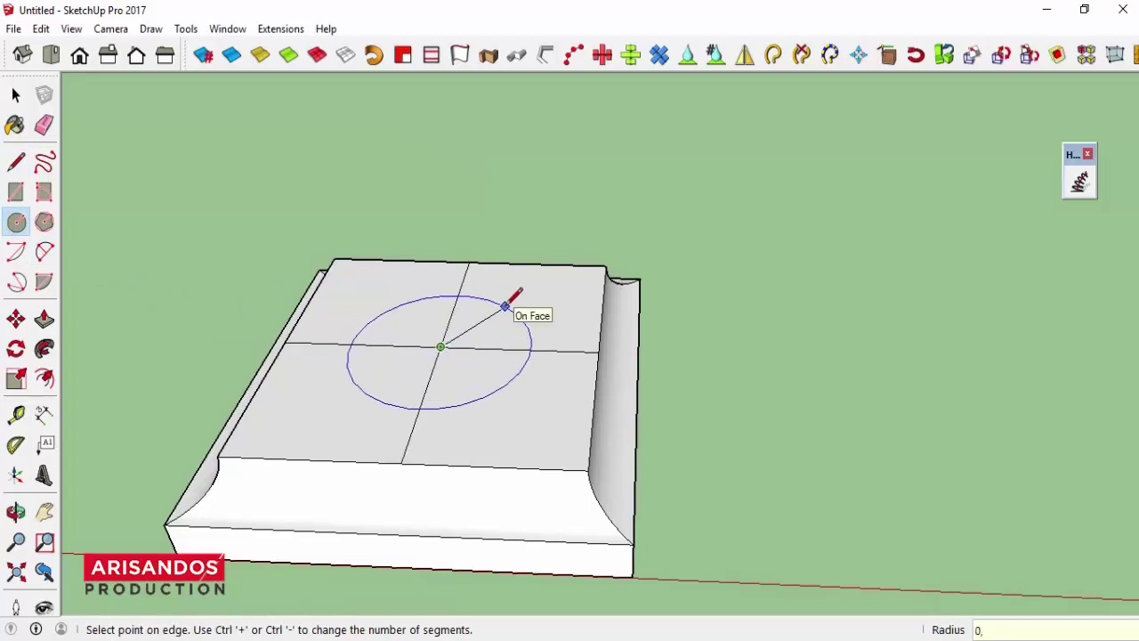
type("3")
key("Return")
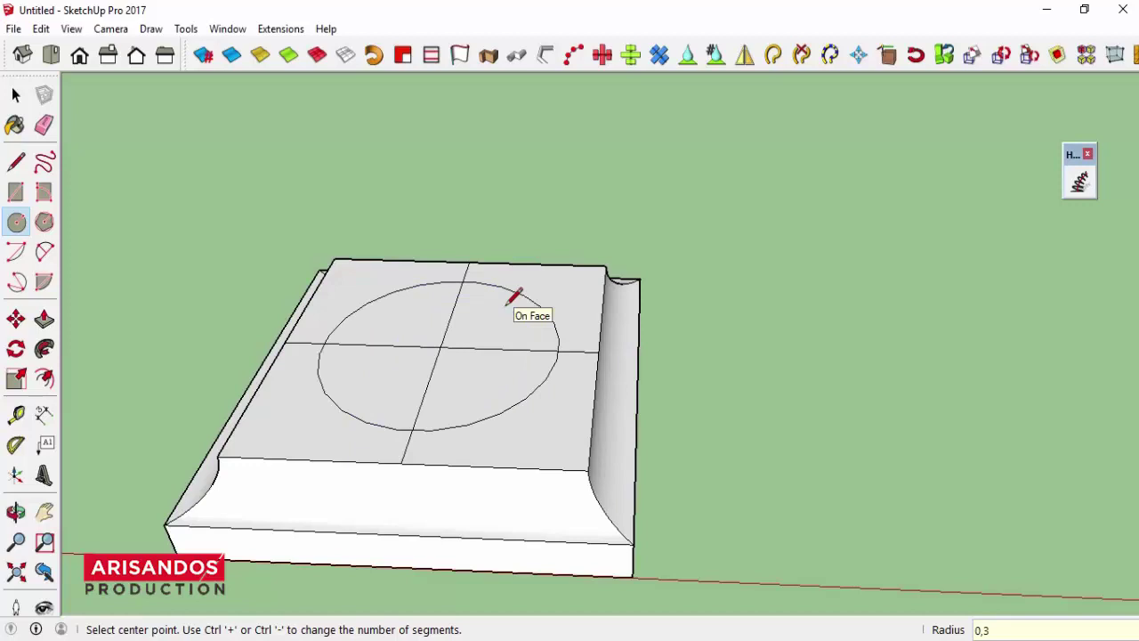
scroll(507, 318, "down", 3)
scroll(494, 347, "down", 1)
scroll(485, 354, "up", 5)
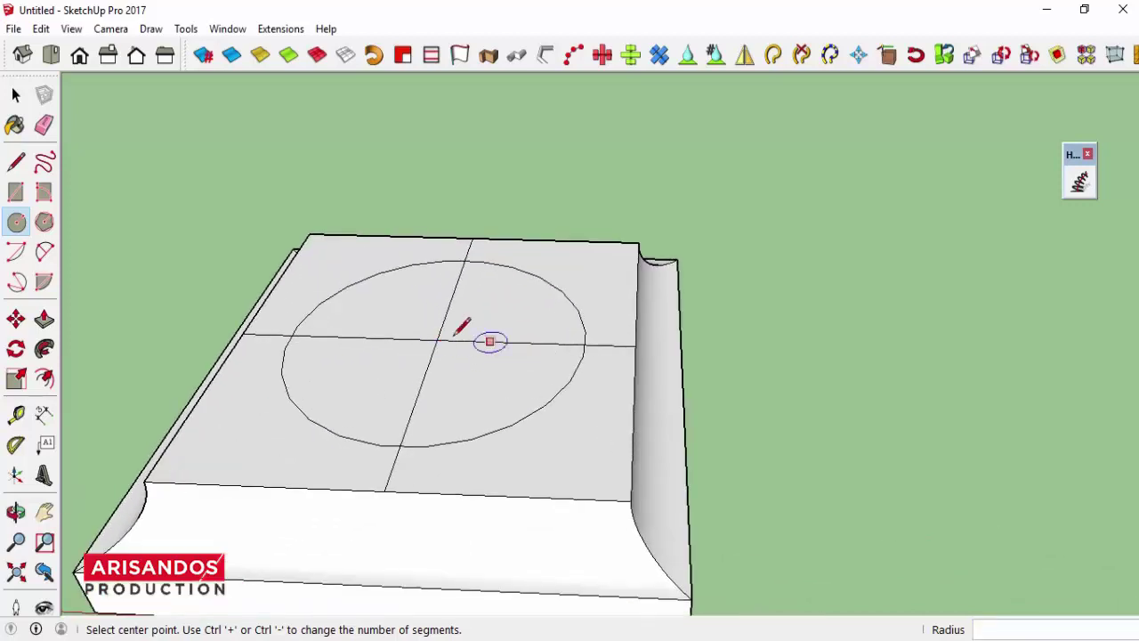
scroll(490, 307, "up", 1)
- Erase the cross lines inside the circle
left_click(45, 124)
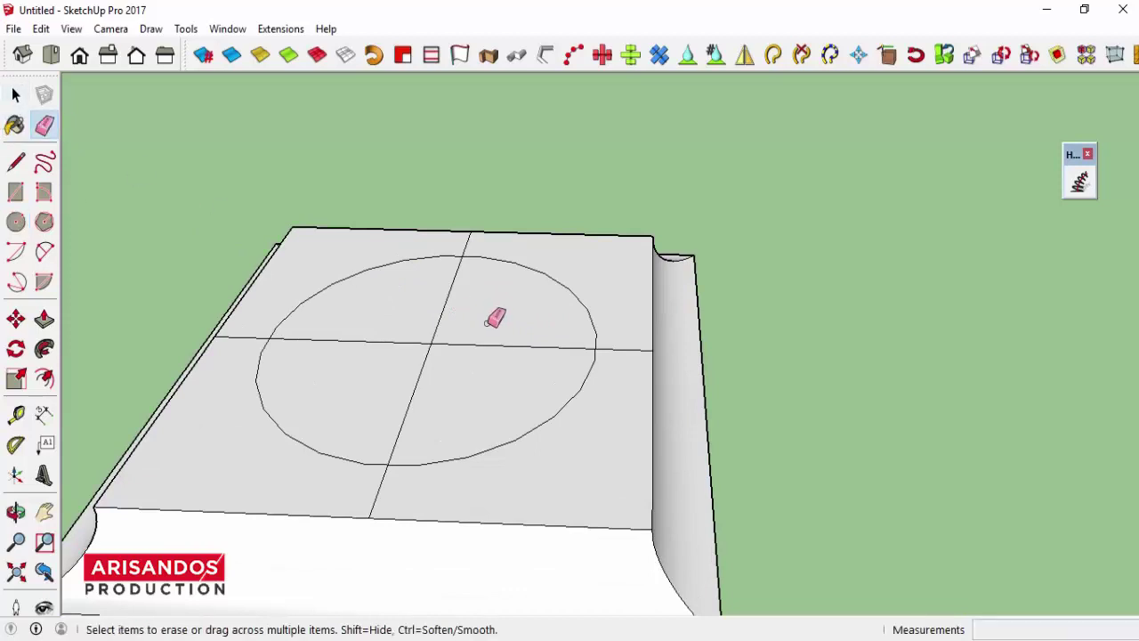
left_click_drag(452, 325, 402, 358)
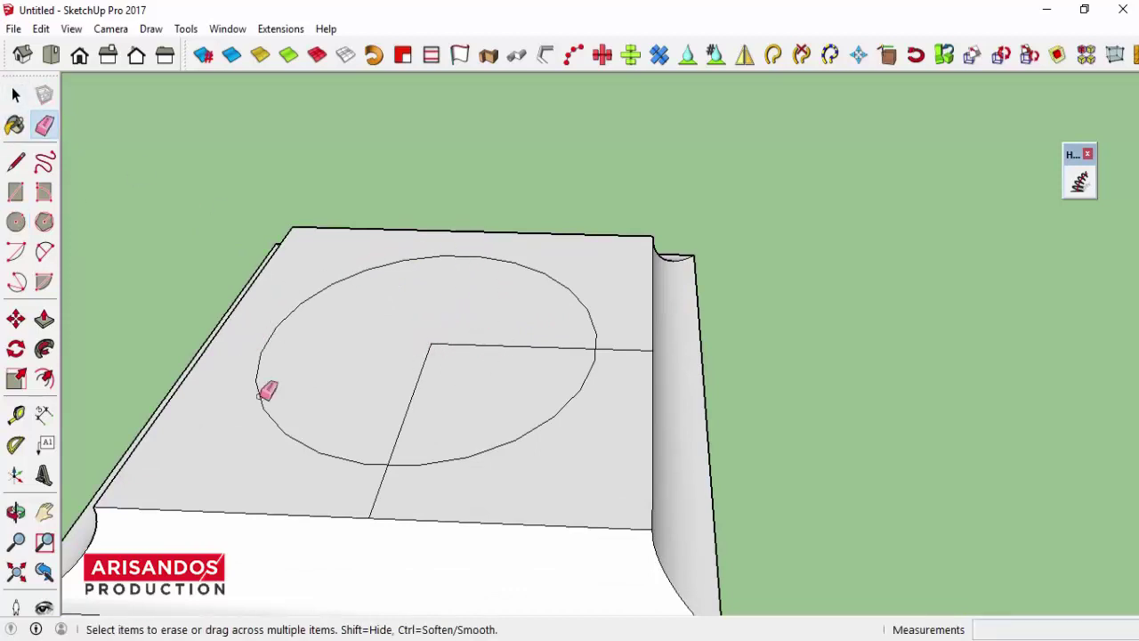
scroll(432, 351, "down", 2)
scroll(458, 371, "down", 1)
scroll(458, 371, "up", 2)
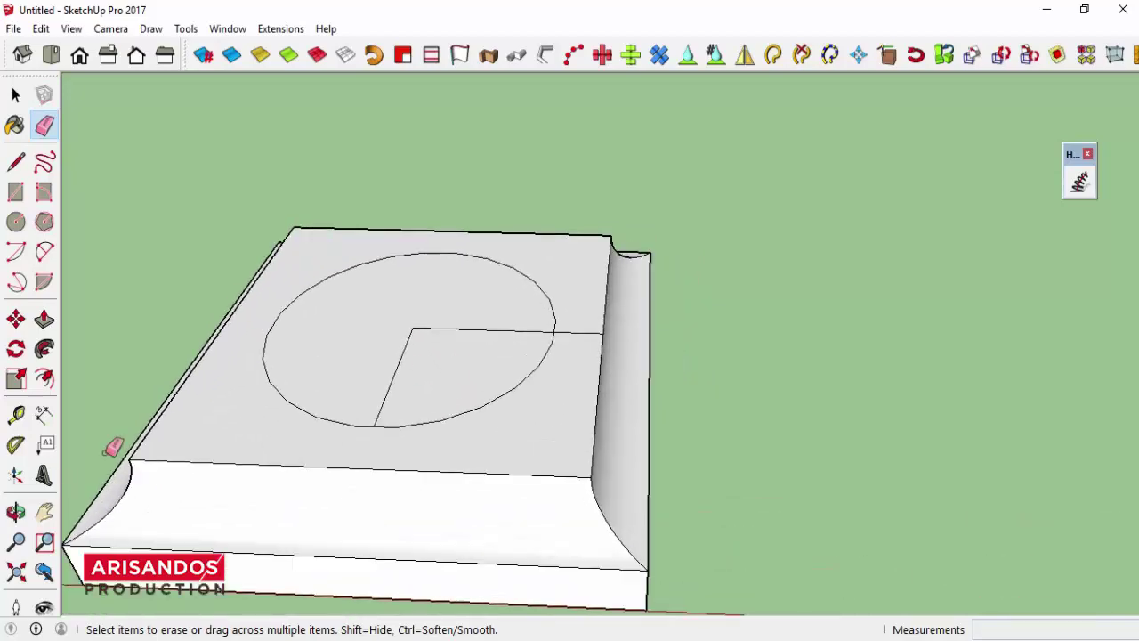
left_click(15, 512)
left_click_drag(543, 398, 526, 315)
scroll(463, 314, "up", 3)
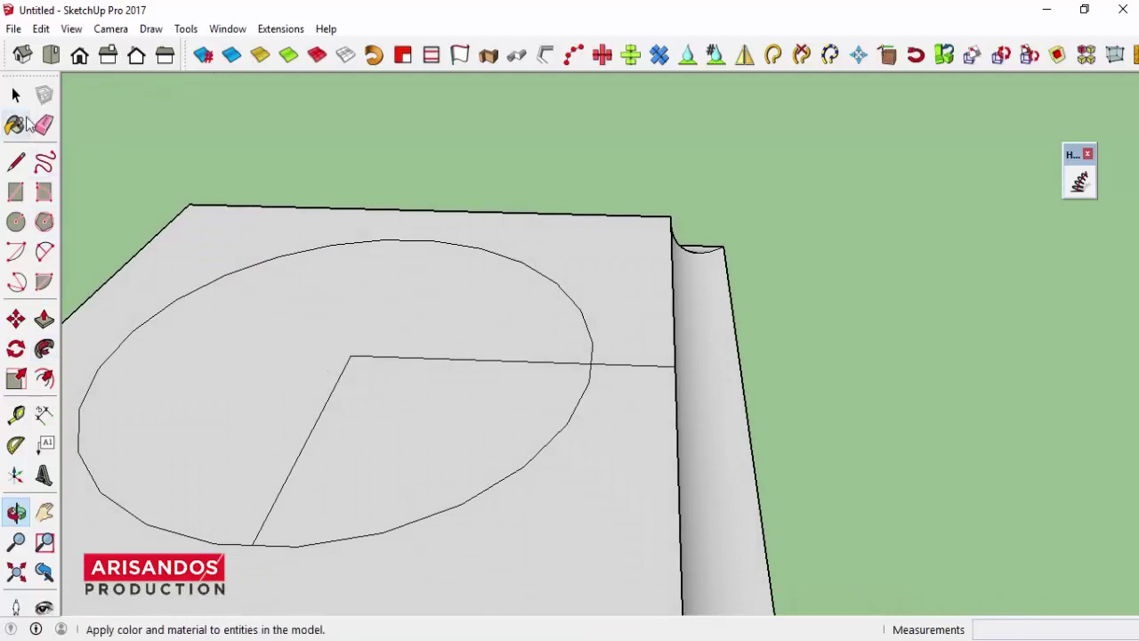
- Erase the leftover radius lines, keeping only the short line to the right edge
left_click(44, 125)
left_click_drag(370, 360, 374, 365)
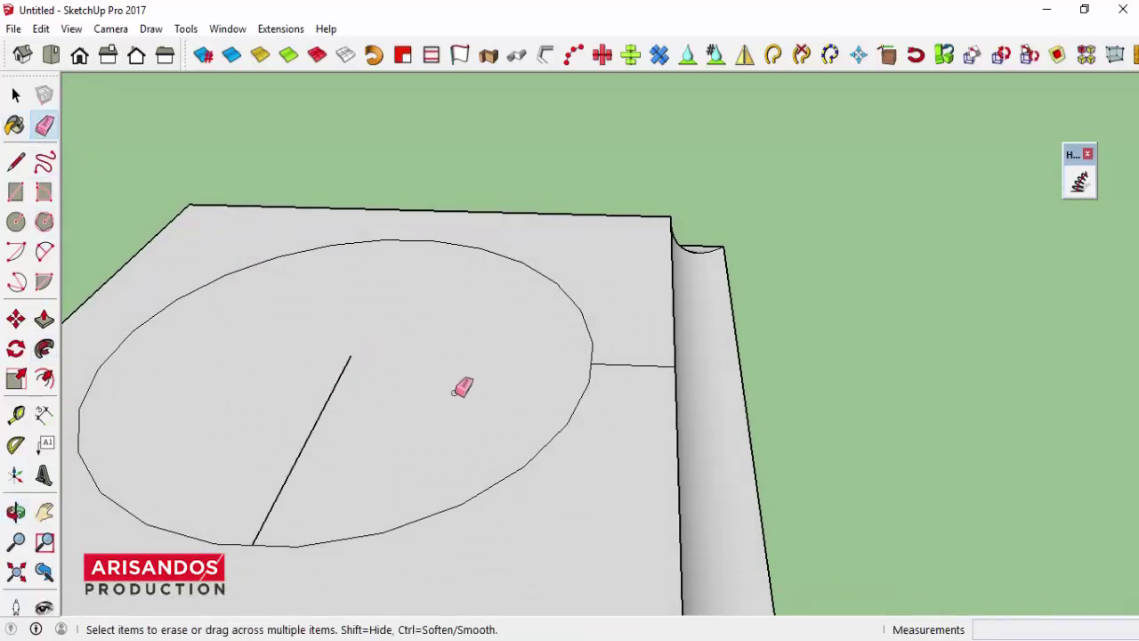
left_click_drag(463, 386, 312, 391)
scroll(418, 372, "down", 2)
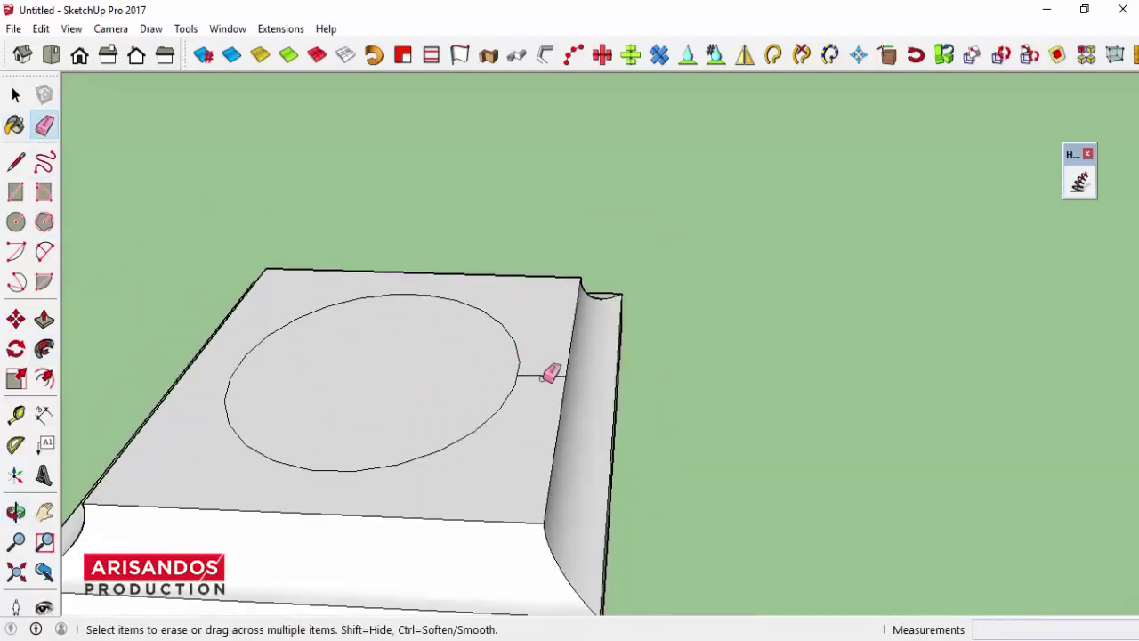
scroll(499, 356, "down", 2)
scroll(497, 358, "down", 2)
scroll(497, 357, "down", 2)
scroll(145, 343, "up", 1)
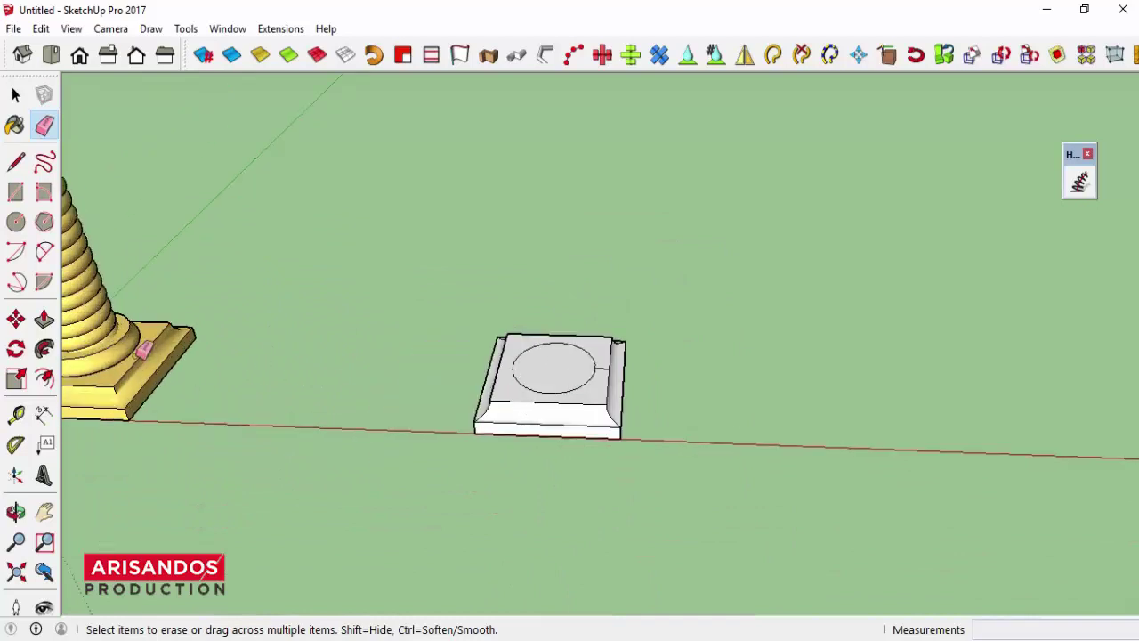
scroll(618, 371, "up", 2)
scroll(605, 356, "up", 3)
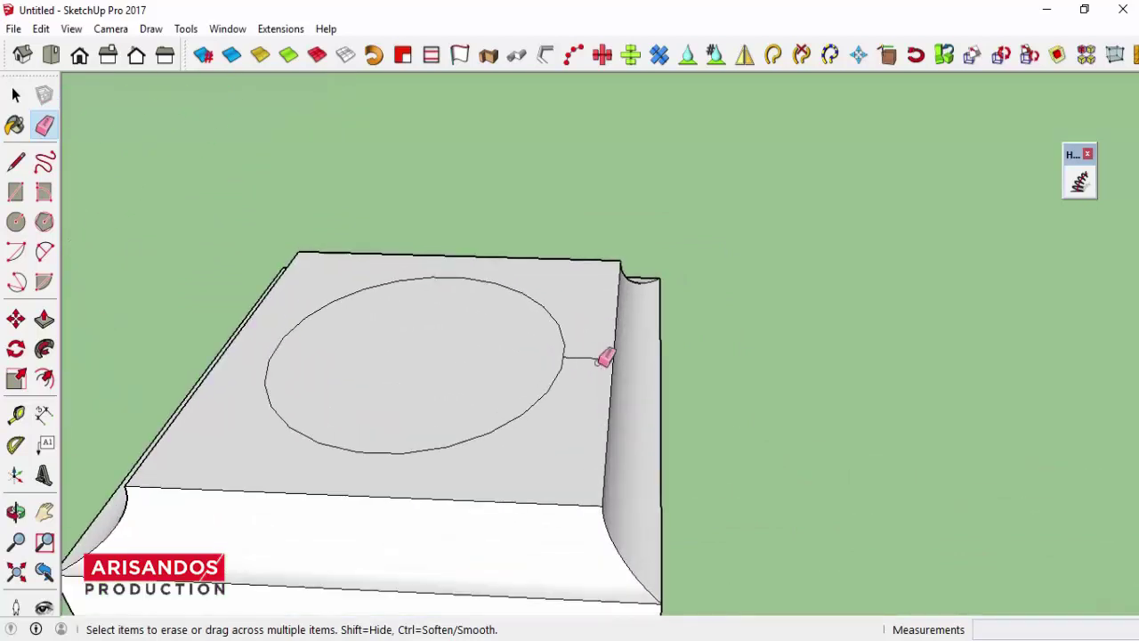
scroll(597, 340, "up", 2)
- Reframe the block and float the JHS PowerBar toolbar over the canvas
left_click(15, 512)
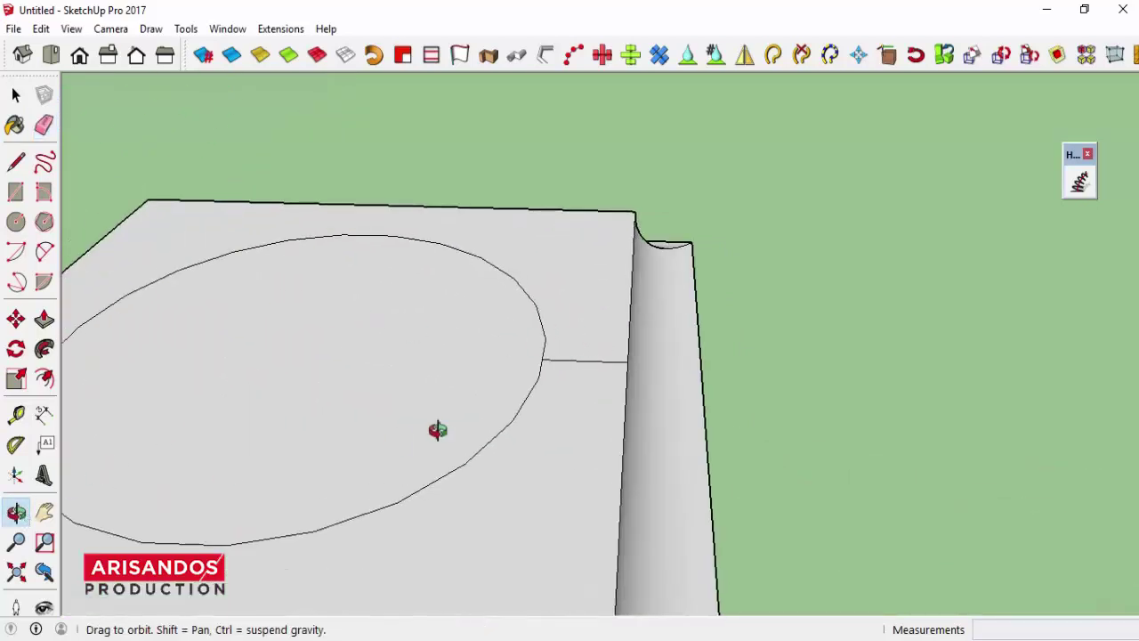
mouse_move(437, 427)
left_mouse_down()
mouse_move(453, 293)
mouse_move(469, 284)
left_mouse_up()
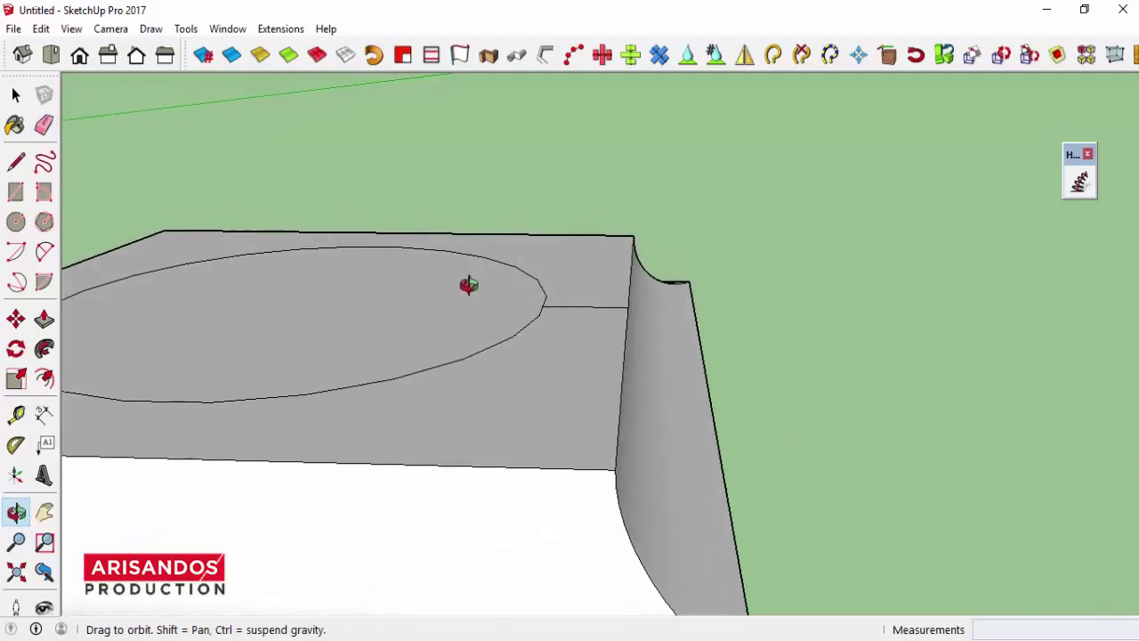
left_click(45, 512)
mouse_move(457, 343)
left_mouse_down()
mouse_move(465, 348)
mouse_move(417, 454)
left_mouse_up()
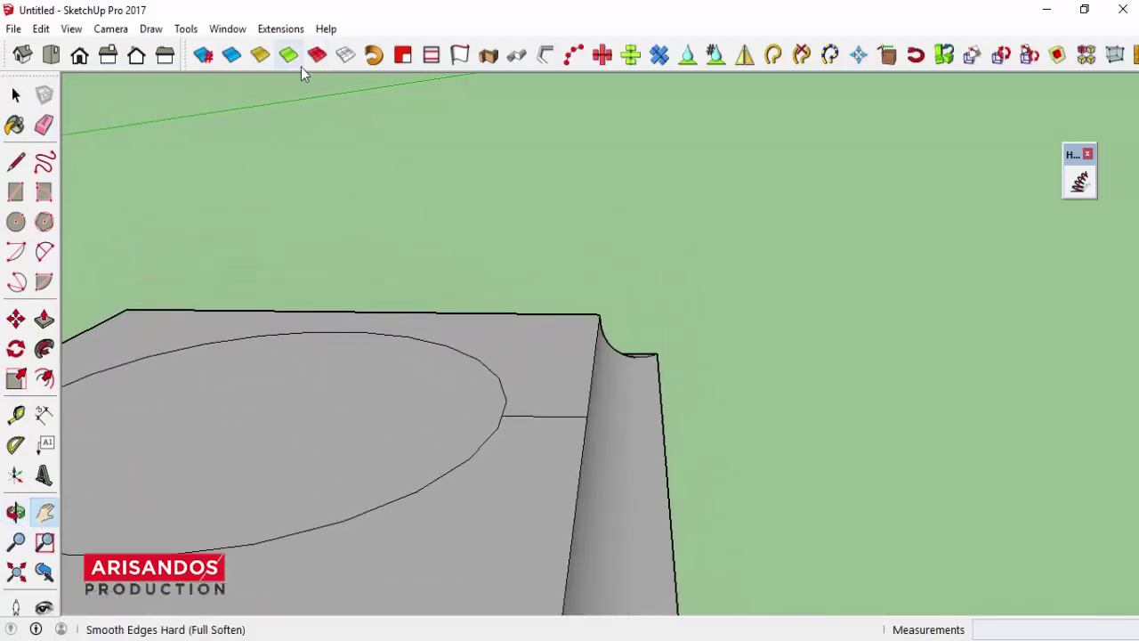
left_click_drag(185, 52, 625, 109)
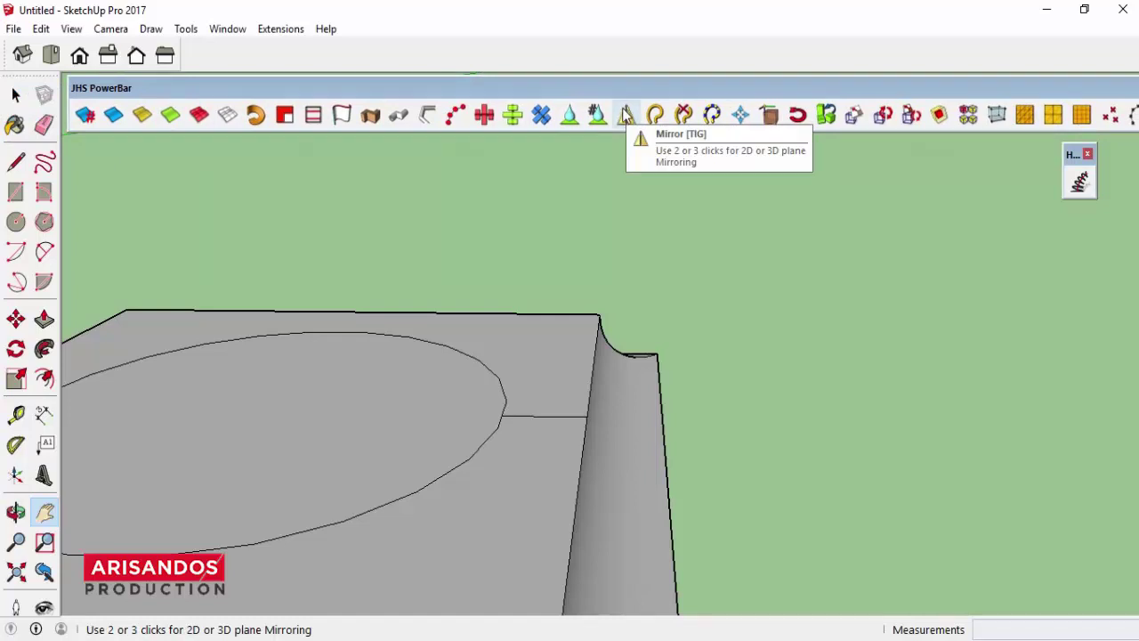
left_click_drag(603, 93, 597, 90)
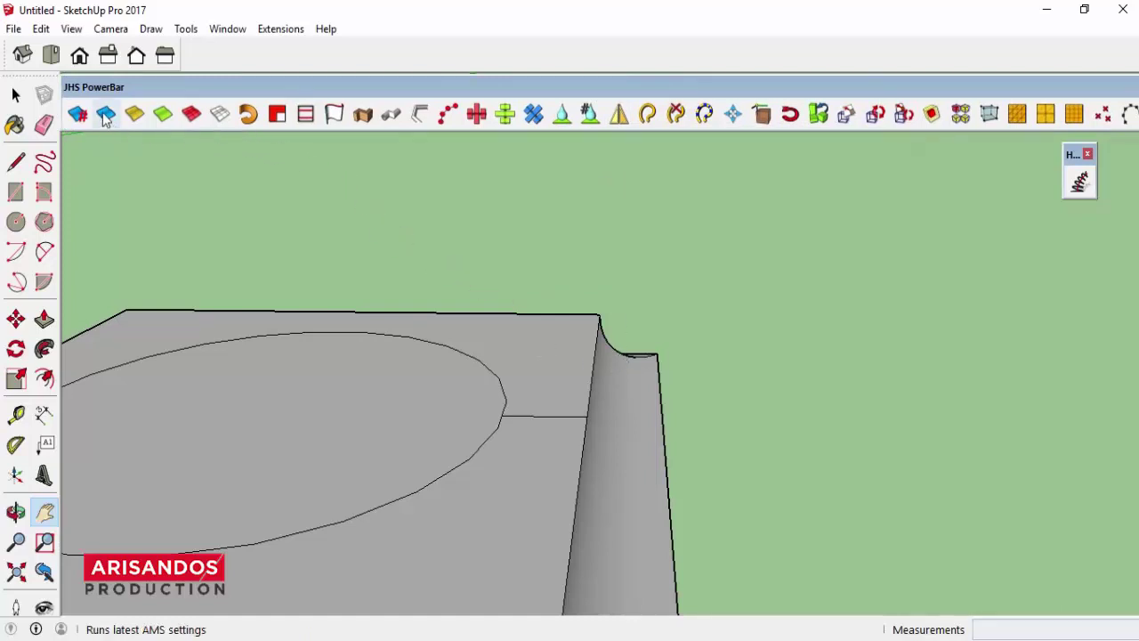
- Extrude the short guide line 0,2 upward with JHS Extrude Lines by Vector
left_click(17, 105)
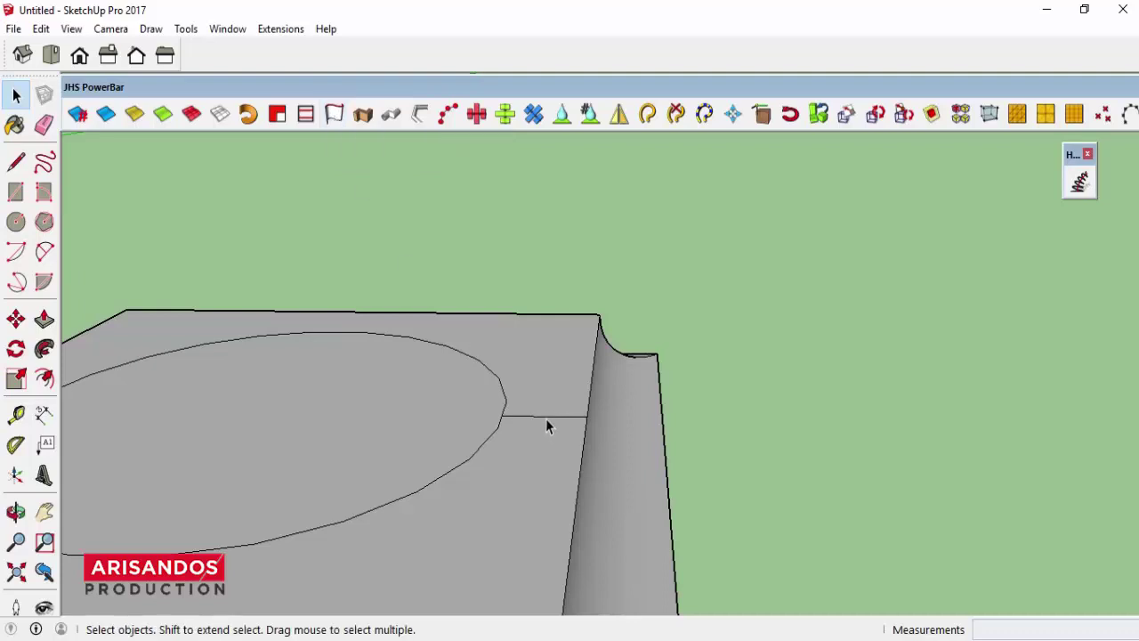
left_click(334, 116)
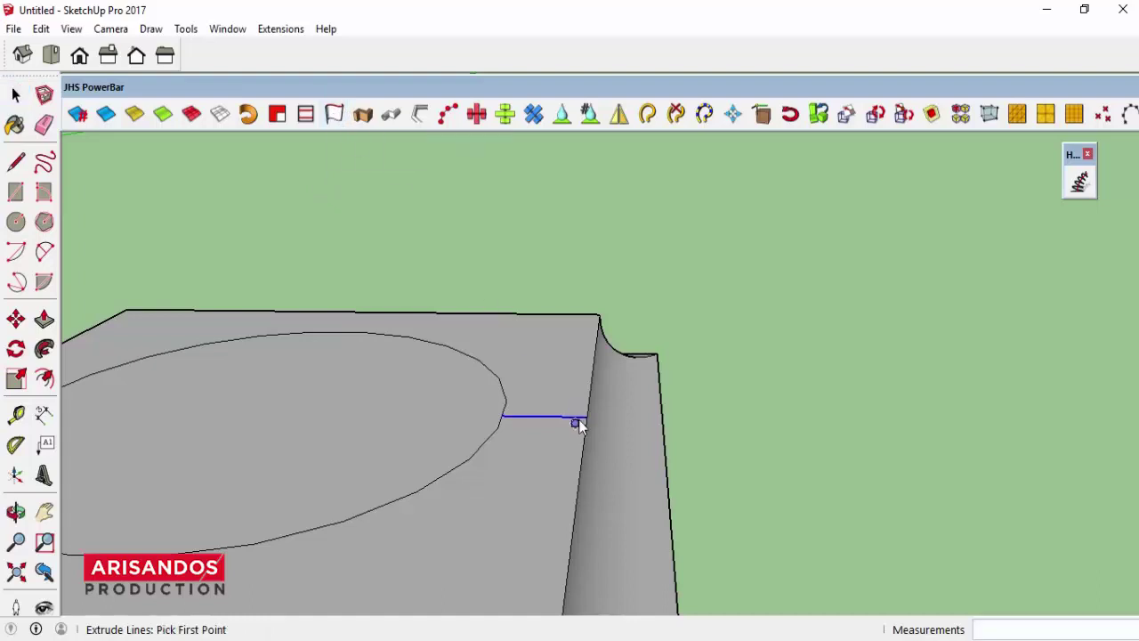
left_click(502, 415)
type("0,2")
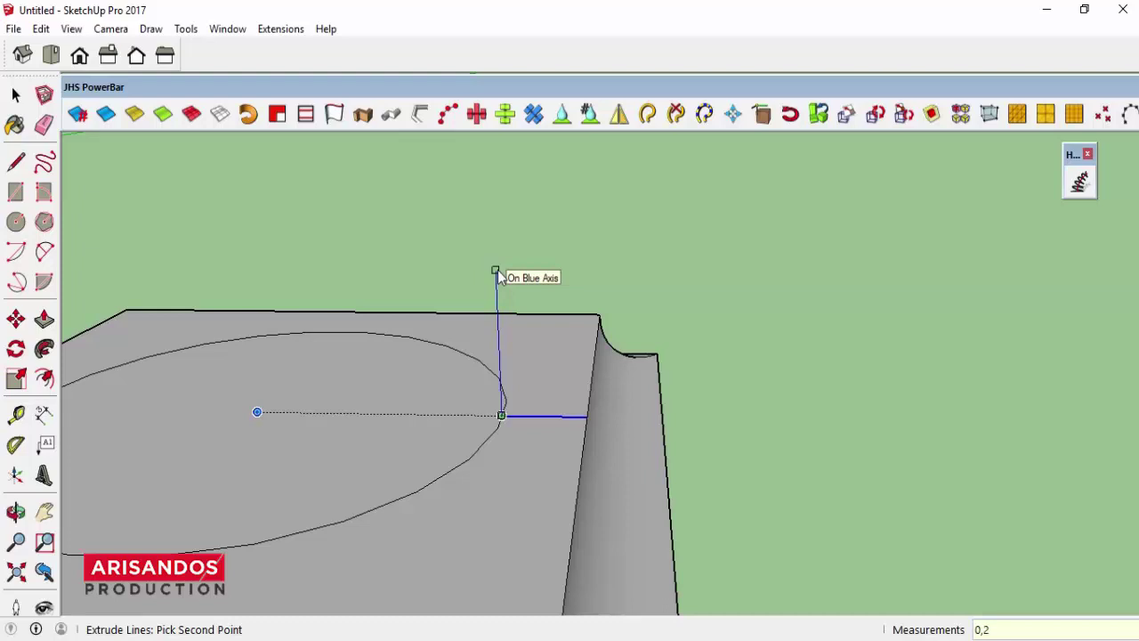
key("Return")
middle_click_drag(500, 277, 512, 398)
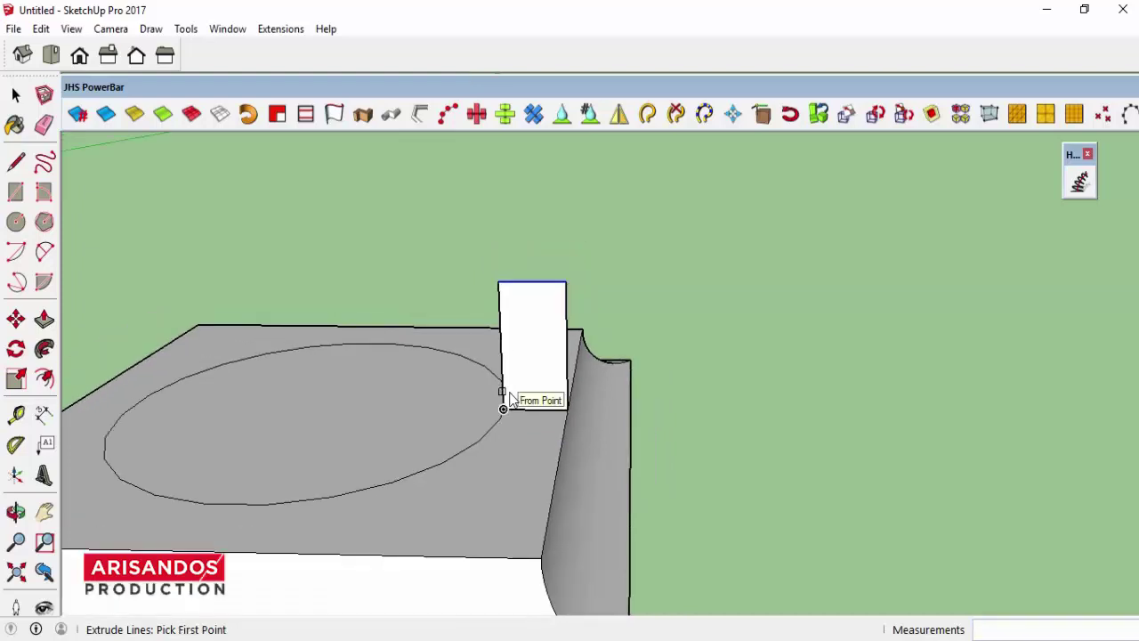
- Draw two 2-point arcs on the upright panel forming an S-curve
left_click(16, 512)
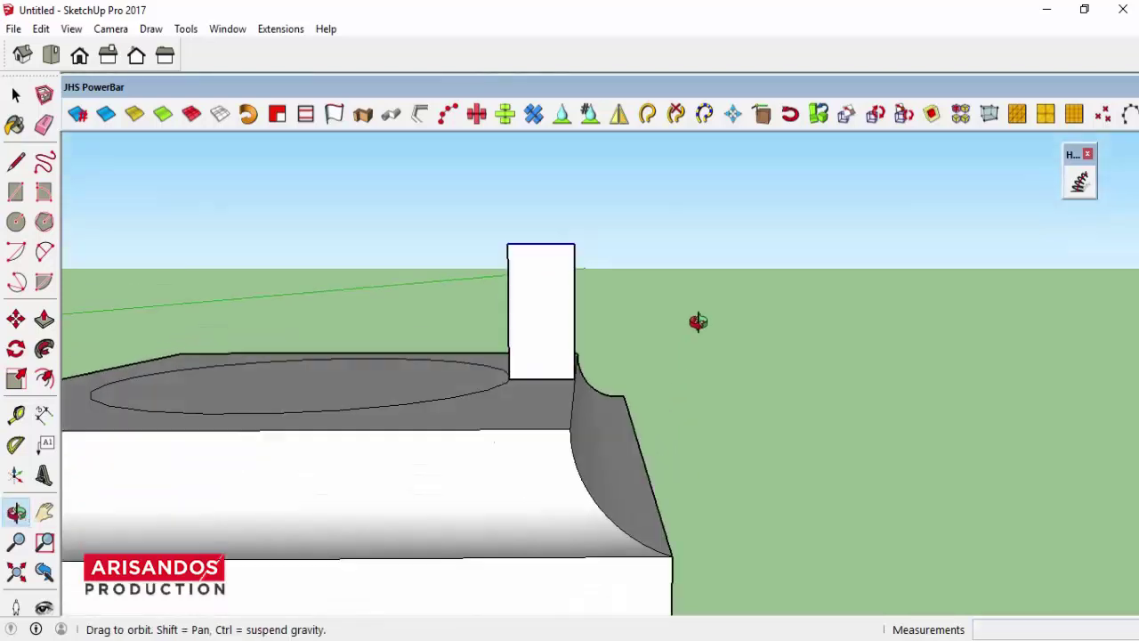
mouse_move(699, 323)
left_mouse_down()
mouse_move(728, 366)
mouse_move(635, 381)
mouse_move(602, 367)
left_mouse_up()
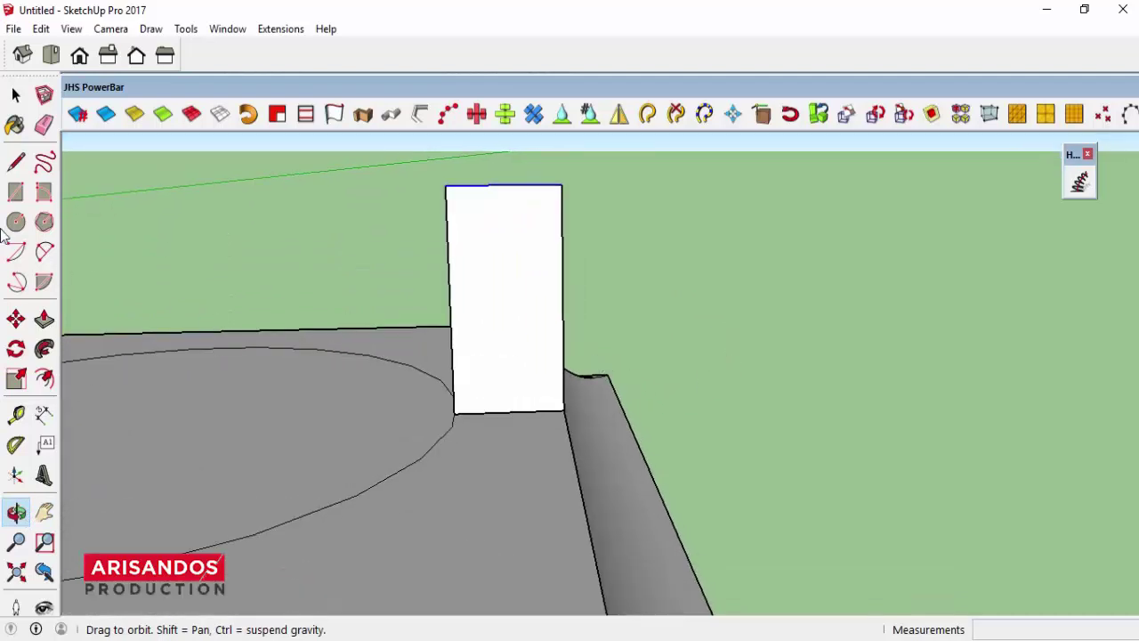
left_click(45, 252)
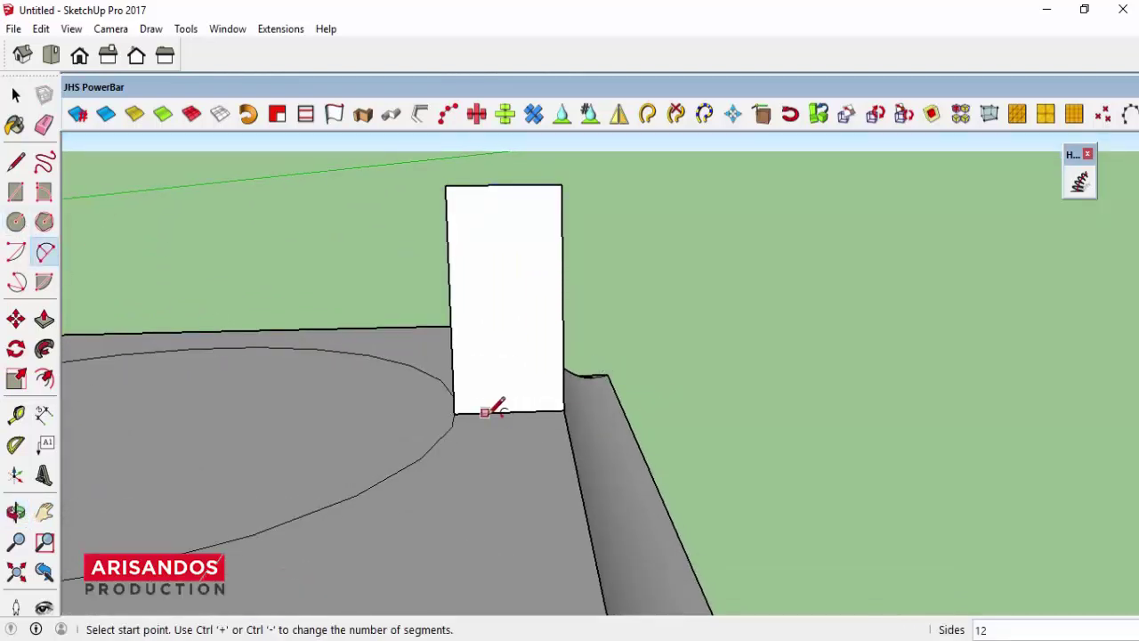
left_click(454, 414)
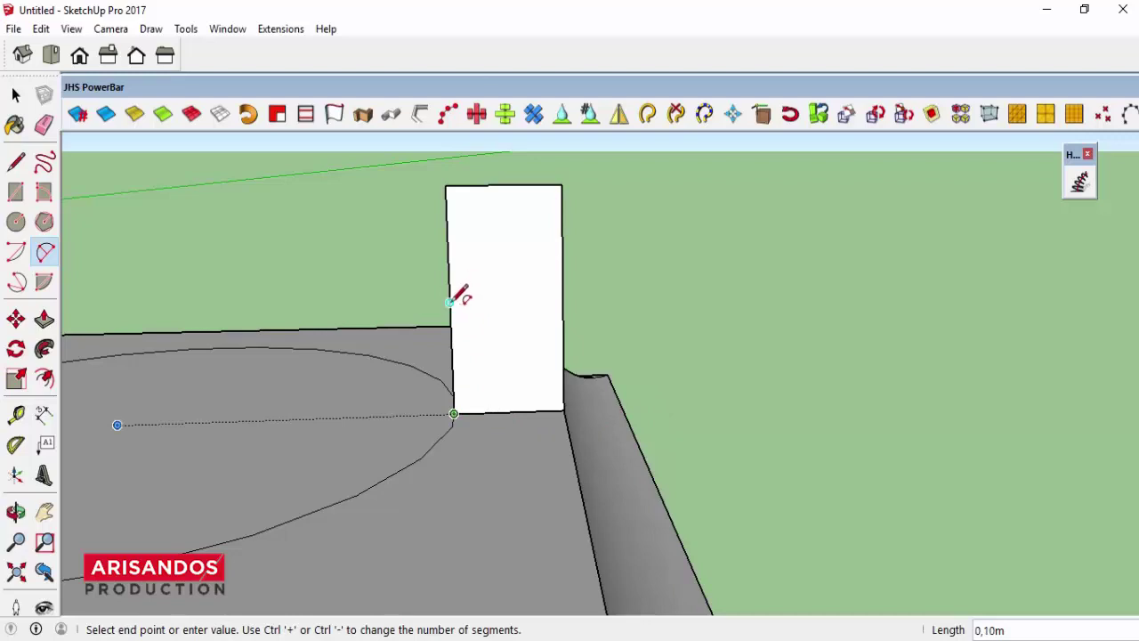
left_click(450, 303)
left_click(509, 335)
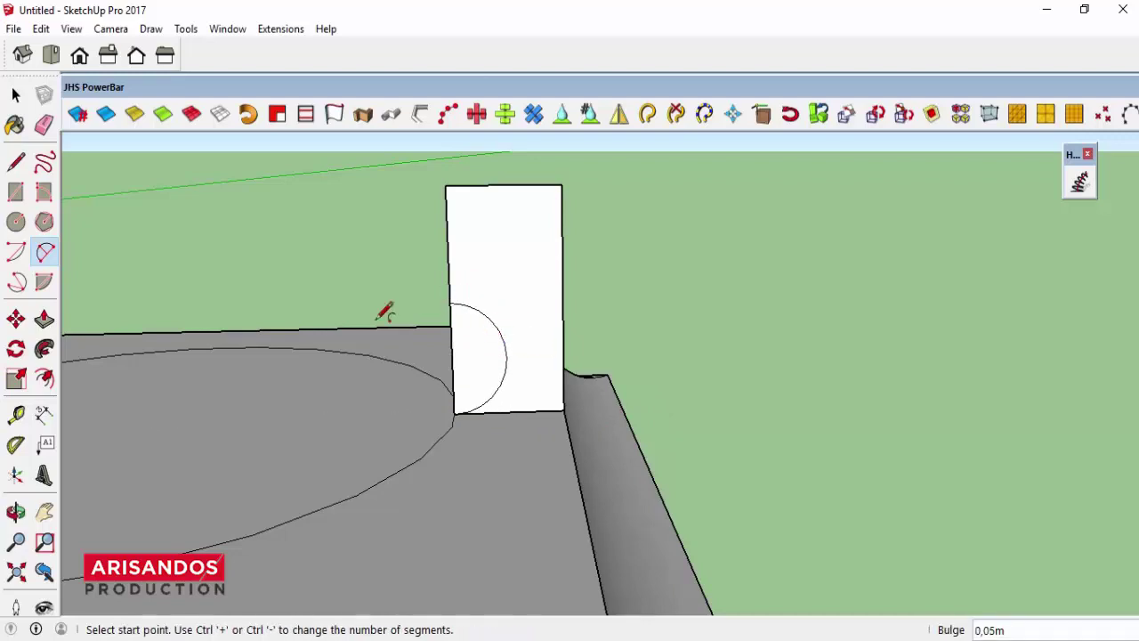
left_click(45, 253)
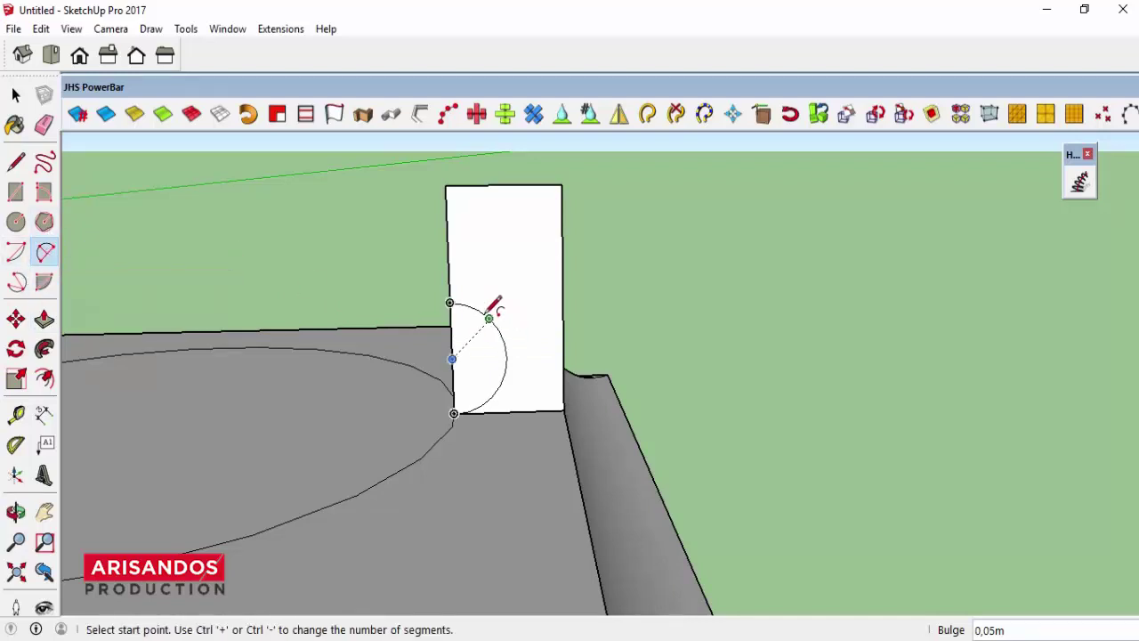
left_click(488, 317)
left_click(446, 243)
left_click(453, 239)
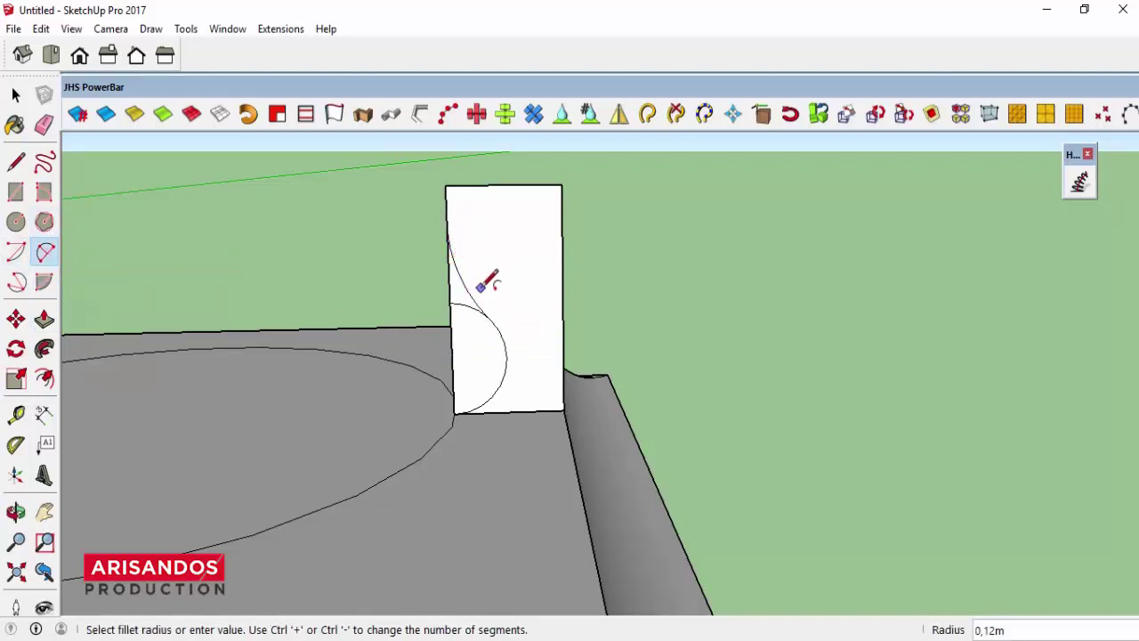
- Erase the panel's outer edges to leave the S profile, then select the circle face
key("e")
middle_click_drag(343, 275, 504, 252)
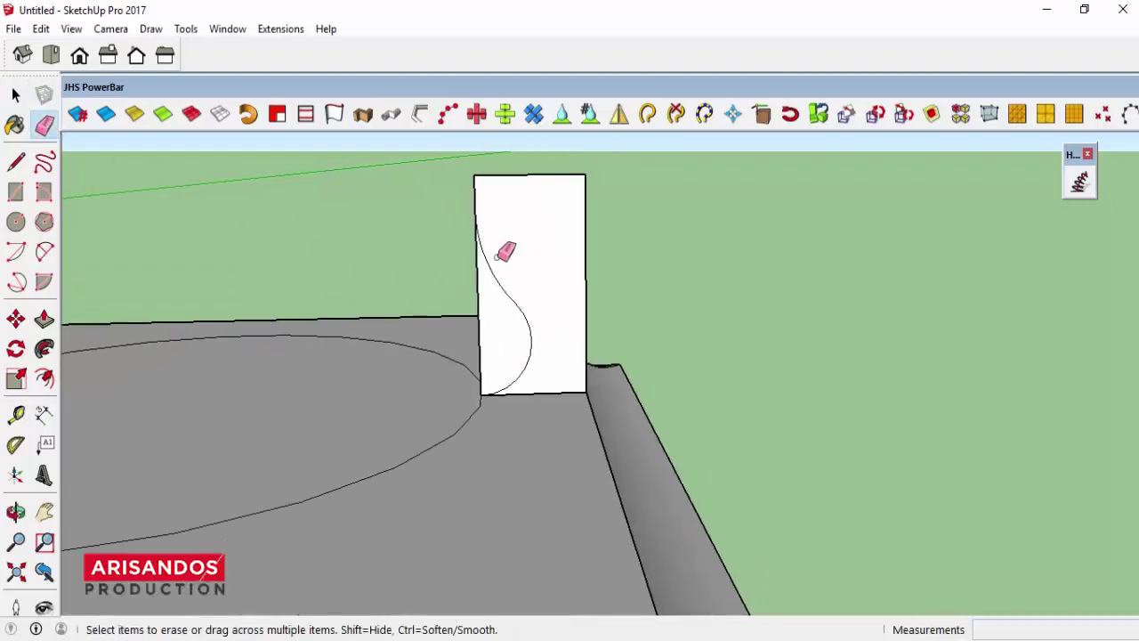
left_click_drag(503, 251, 579, 384)
middle_click_drag(580, 383, 555, 323)
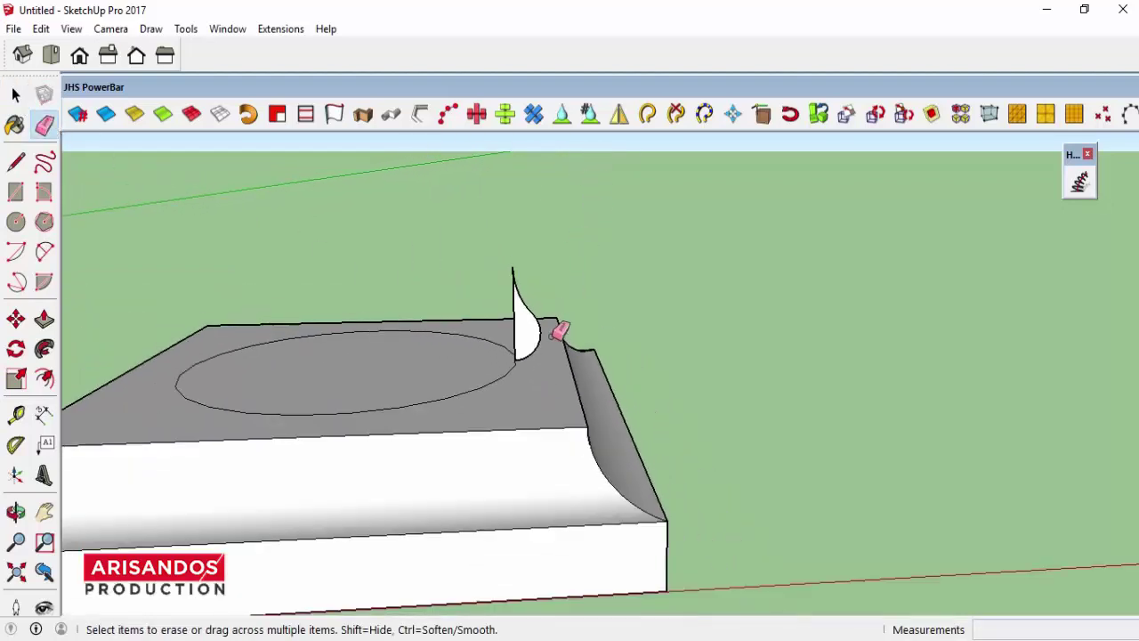
left_click(16, 512)
mouse_move(498, 374)
left_mouse_down()
mouse_move(519, 408)
mouse_move(453, 490)
mouse_move(458, 395)
left_mouse_up()
left_click(16, 97)
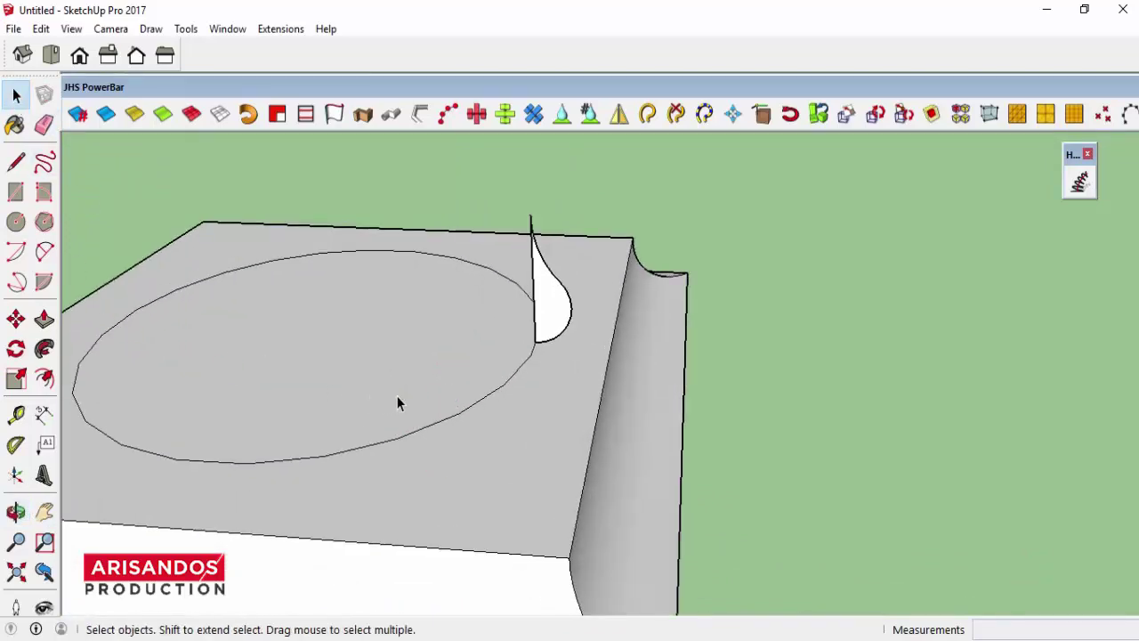
left_click(397, 395)
- Sweep the teardrop profile around the circle with Follow Me into a ring, then view it from above
left_click(45, 351)
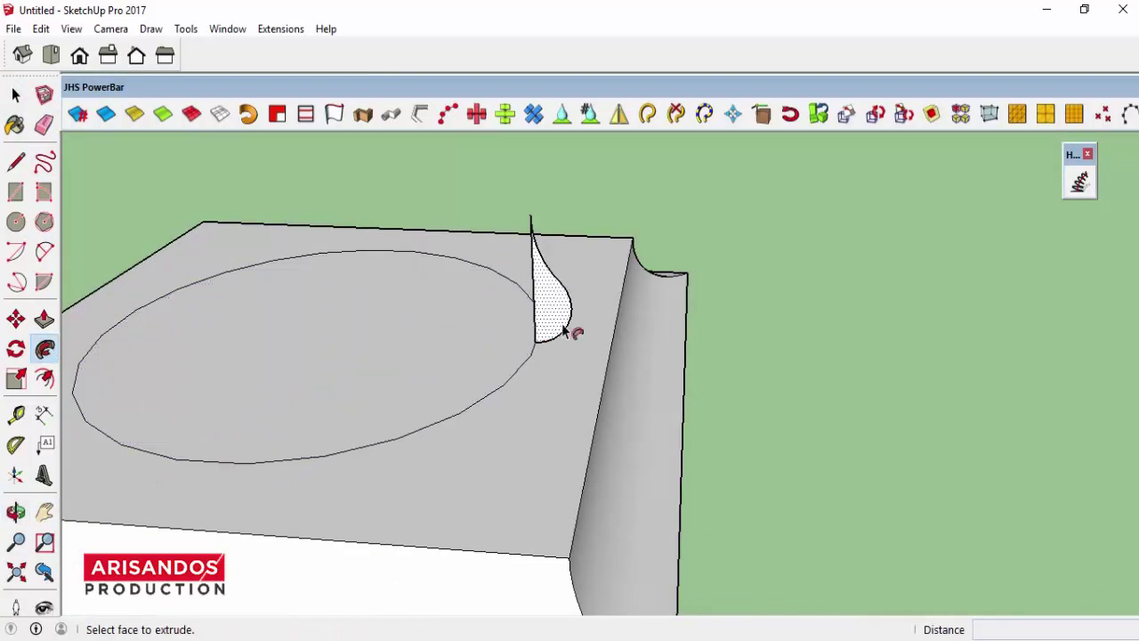
left_click(561, 313)
scroll(674, 377, "down", 2)
scroll(673, 376, "down", 3)
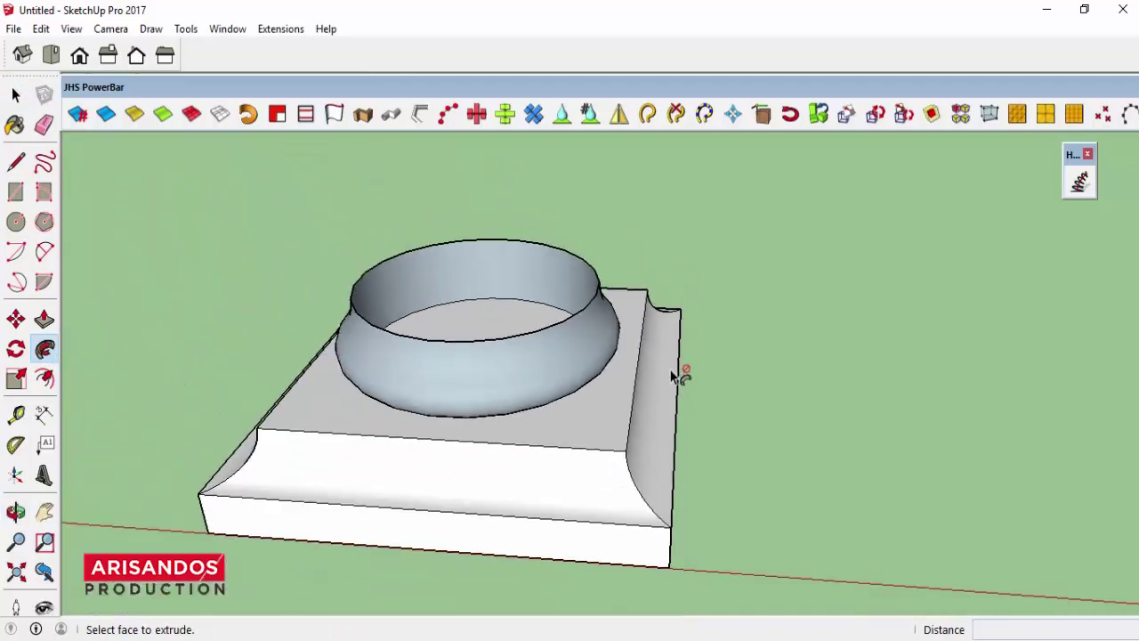
left_click(16, 511)
mouse_move(585, 419)
left_mouse_down()
mouse_move(501, 294)
mouse_move(467, 373)
mouse_move(638, 433)
mouse_move(473, 255)
left_mouse_up()
scroll(511, 254, "up", 2)
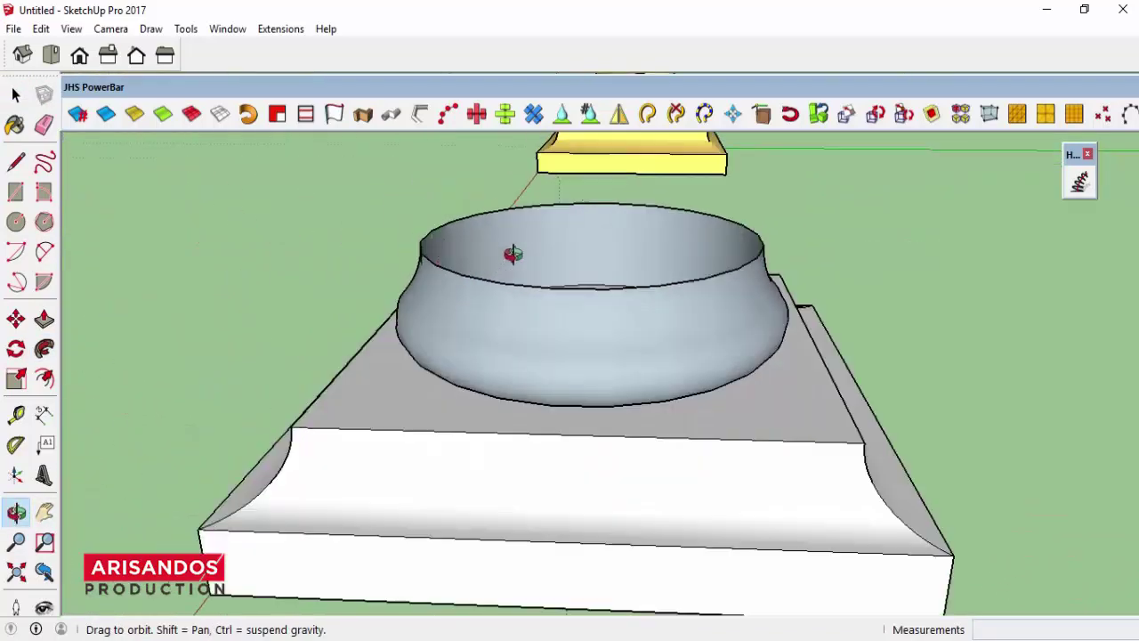
scroll(568, 276, "up", 2)
left_click_drag(568, 277, 956, 338)
scroll(628, 348, "down", 3)
mouse_move(628, 348)
left_mouse_down()
mouse_move(677, 430)
mouse_move(655, 418)
left_mouse_up()
- Draw a line across the ring's top to close it with a face
left_click(16, 161)
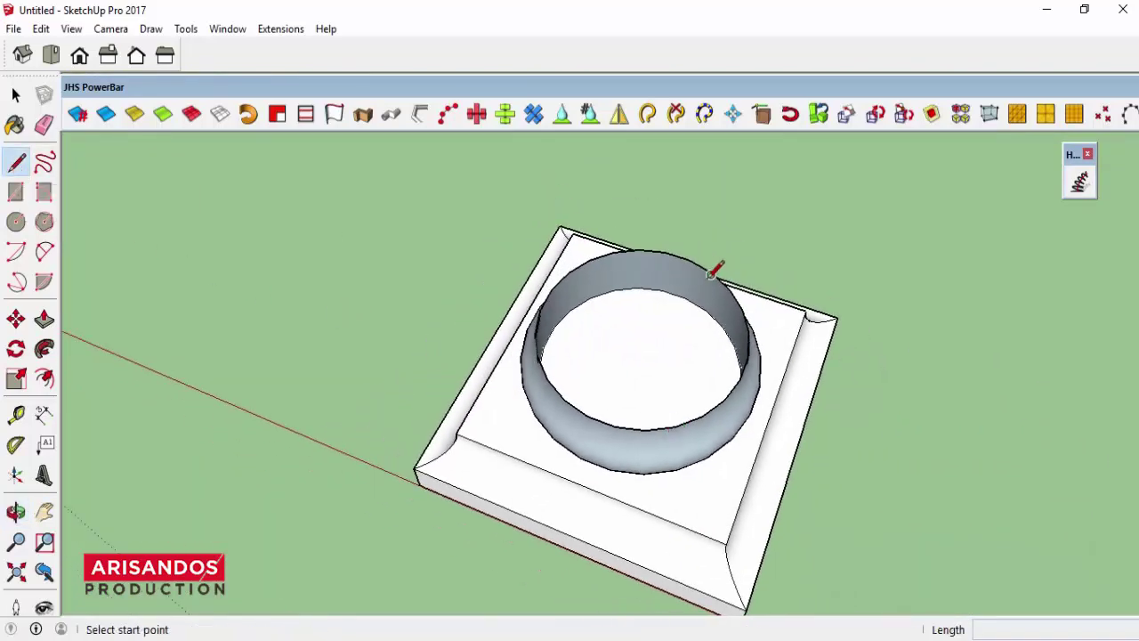
left_click(540, 309)
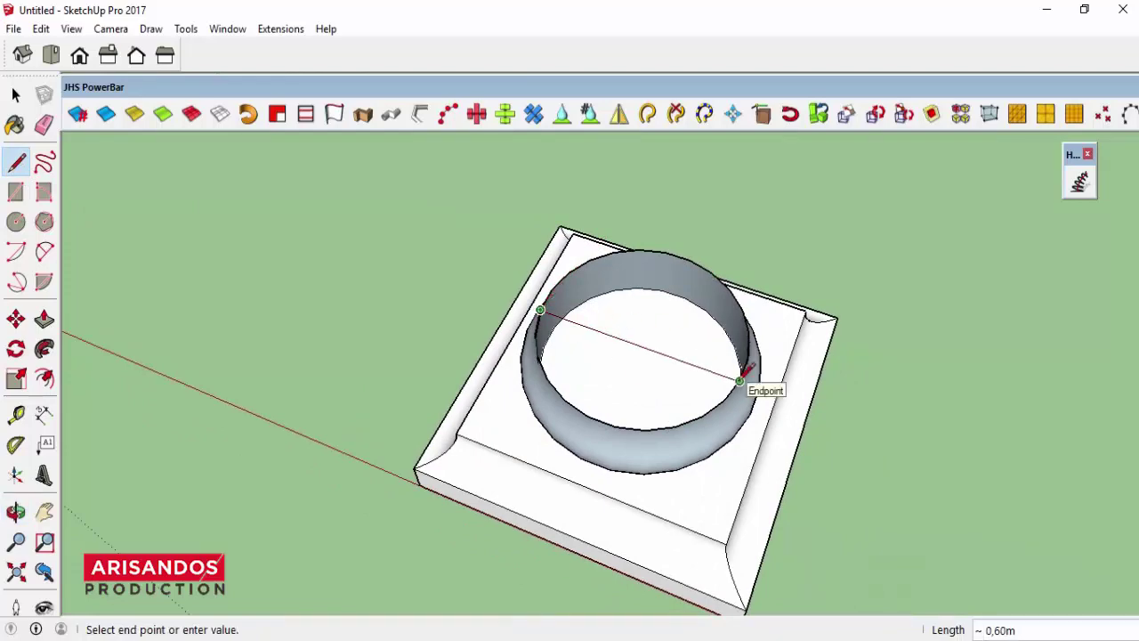
scroll(744, 381, "up", 2)
scroll(744, 383, "up", 2)
scroll(748, 365, "up", 3)
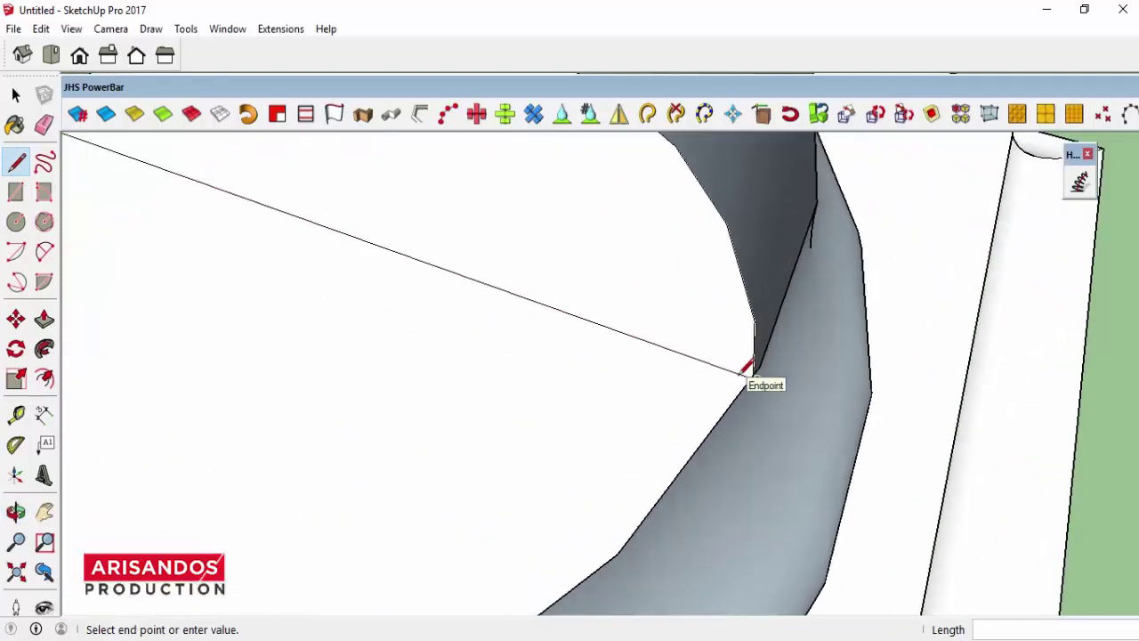
left_click(757, 380)
scroll(761, 365, "down", 2)
scroll(801, 343, "down", 3)
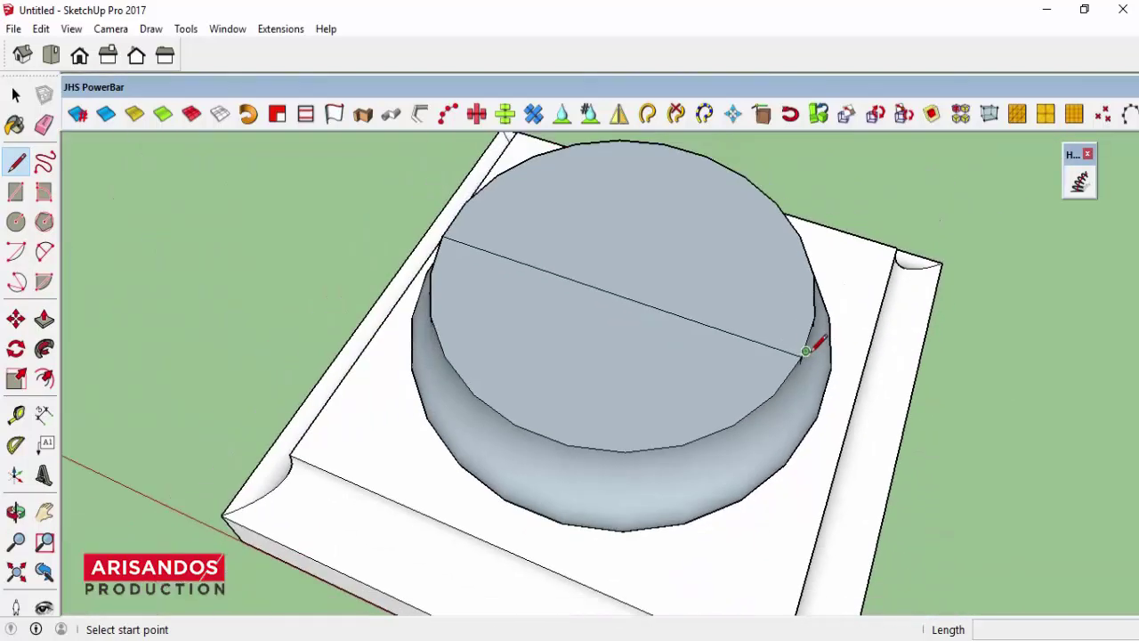
scroll(623, 338, "down", 2)
- Erase the helper line across the ring's top face
key("space")
key("e")
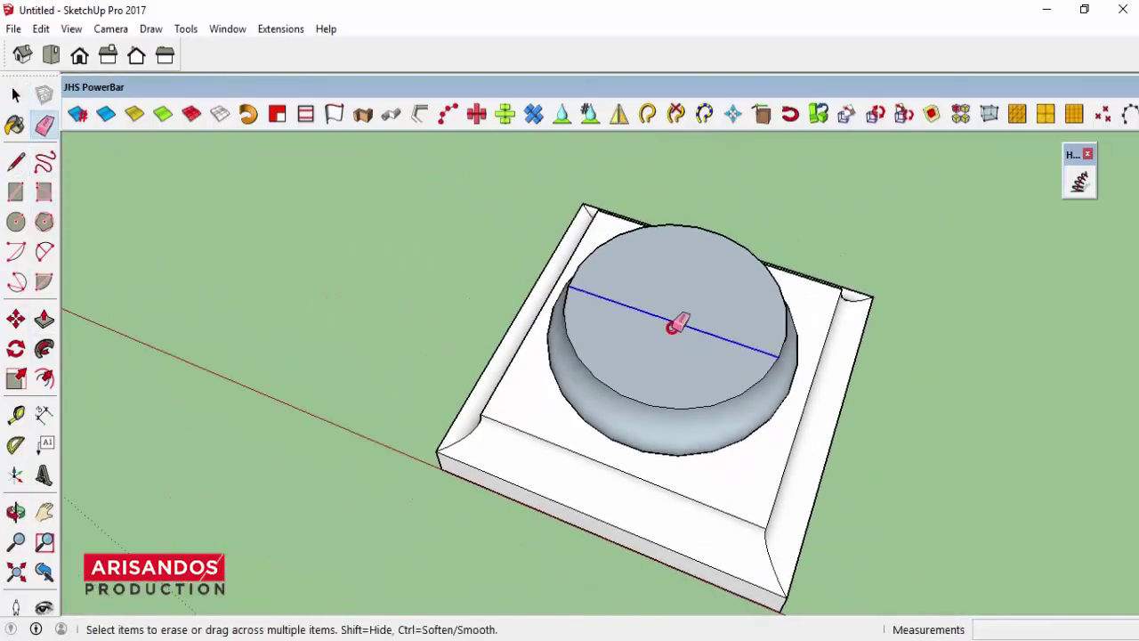
left_click(679, 323)
key("space")
scroll(679, 323, "down", 4)
scroll(668, 389, "up", 4)
- Reverse the ring face and the top cap face so both show white
right_click(667, 389)
left_click(712, 267)
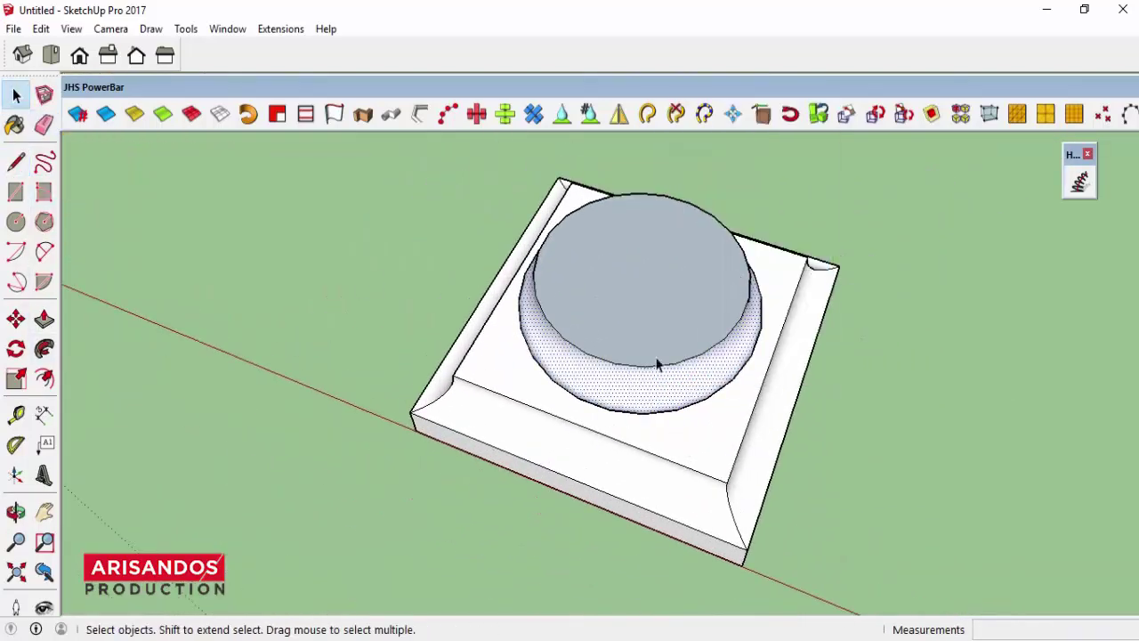
right_click(617, 343)
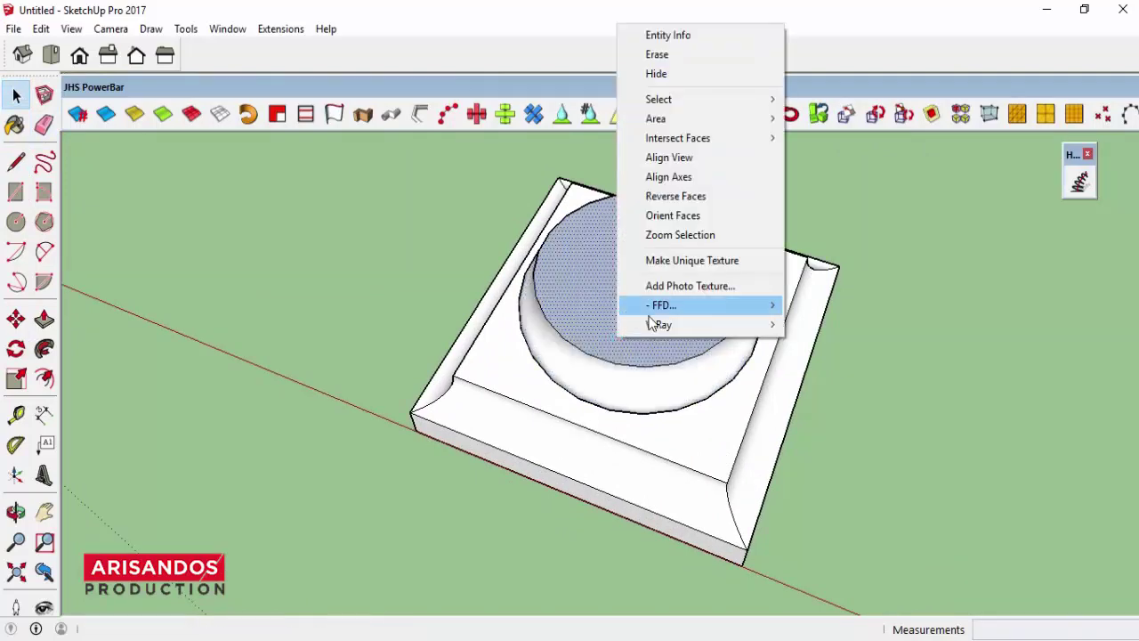
left_click(687, 198)
scroll(521, 458, "down", 3)
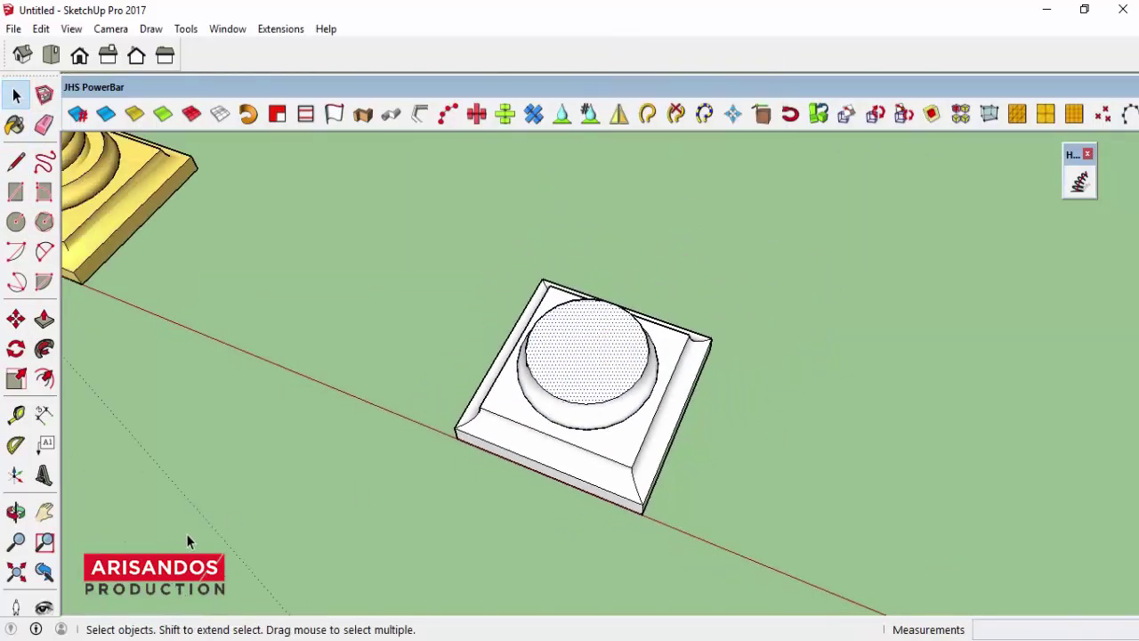
- From a low side view, box-select the plinth with its ring and cap and Make Group
left_click(16, 512)
mouse_move(620, 511)
left_mouse_down()
mouse_move(575, 306)
mouse_move(691, 285)
mouse_move(644, 364)
mouse_move(715, 416)
mouse_move(694, 364)
left_mouse_up()
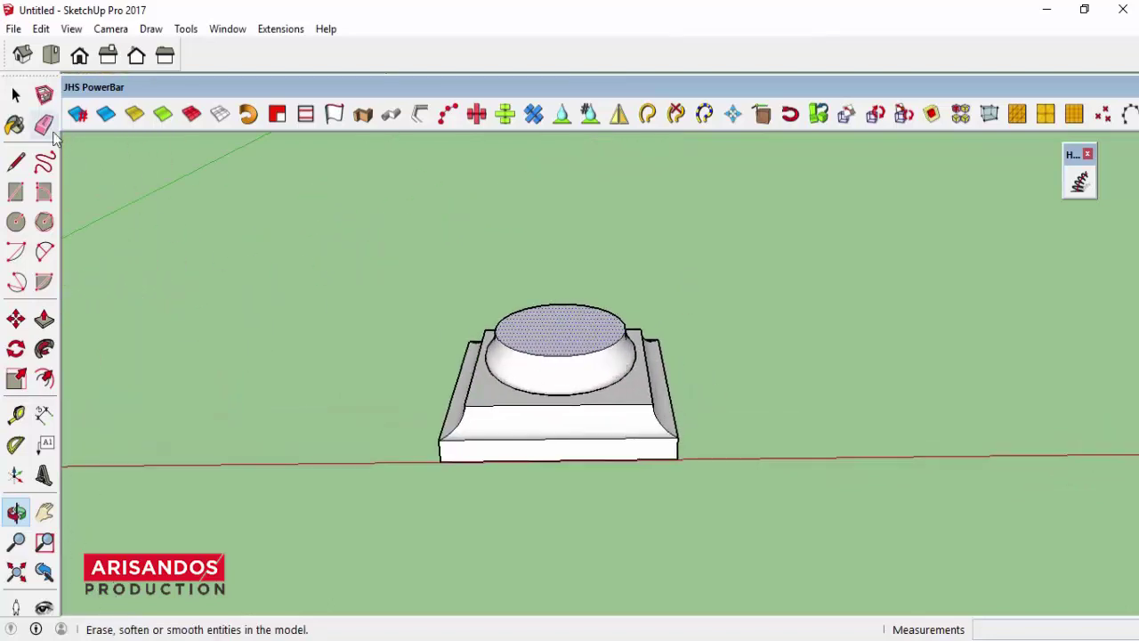
left_click(16, 94)
left_click_drag(364, 275, 819, 536)
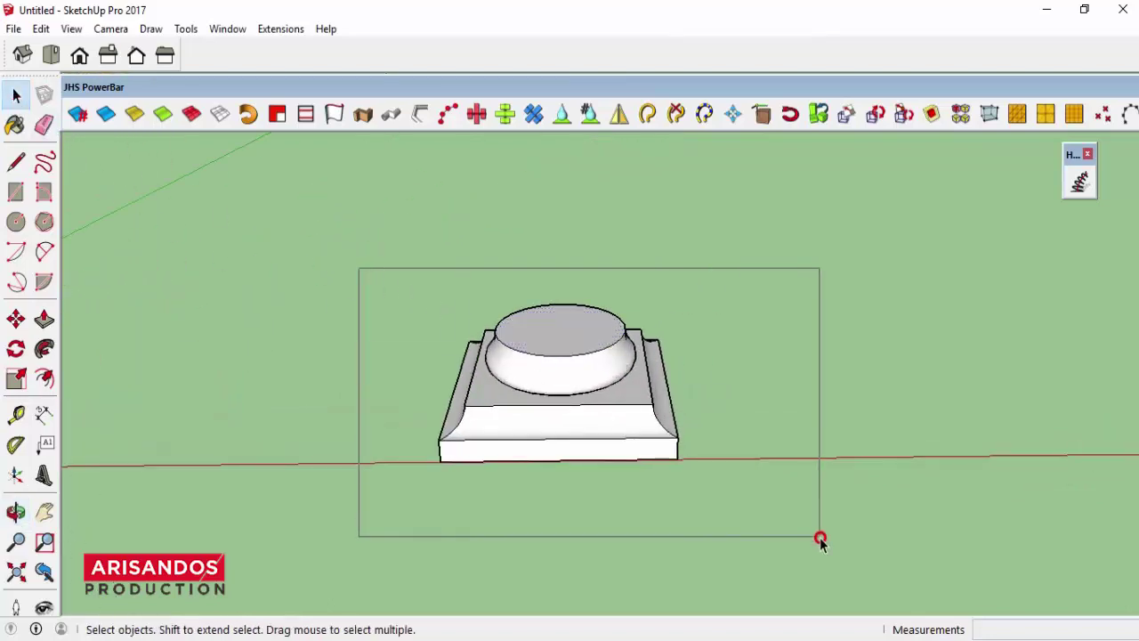
right_click(612, 400)
left_click(664, 165)
scroll(532, 471, "down", 2)
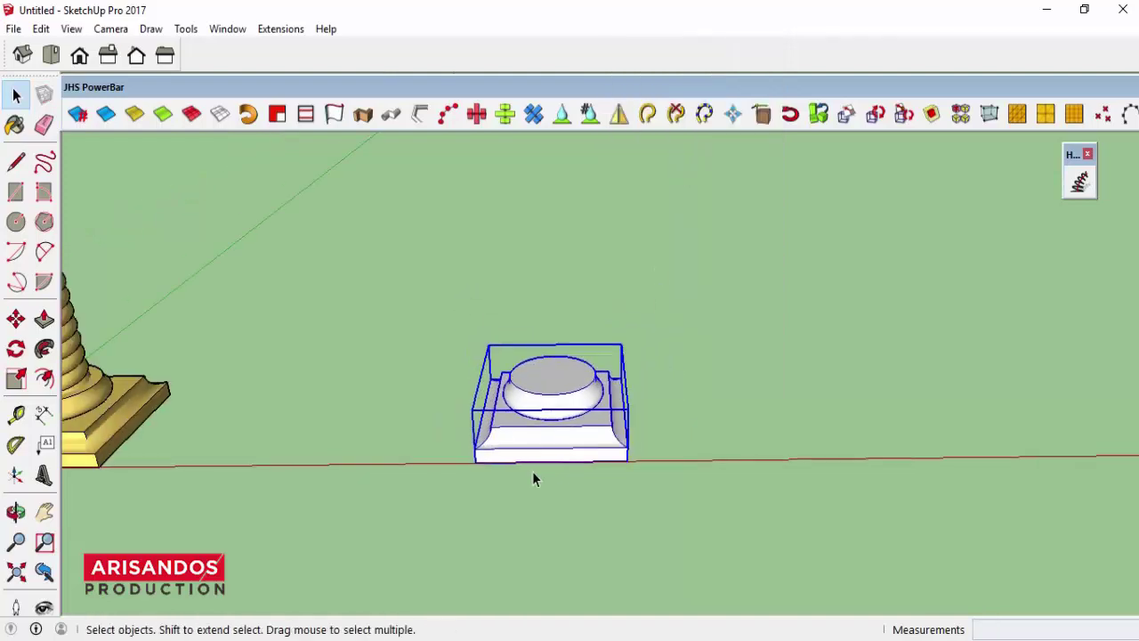
- Orbit up to review the grouped base, then open the program's window and panel list
key("o")
left_click_drag(320, 522, 557, 359)
scroll(554, 368, "up", 2)
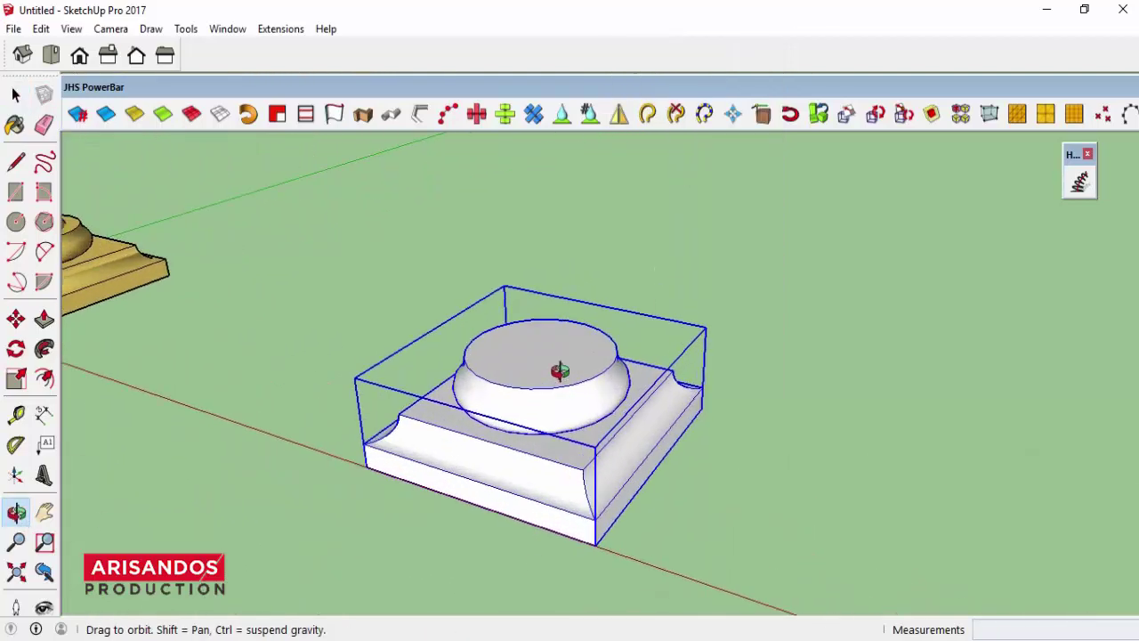
scroll(560, 371, "up", 3)
scroll(560, 371, "down", 2)
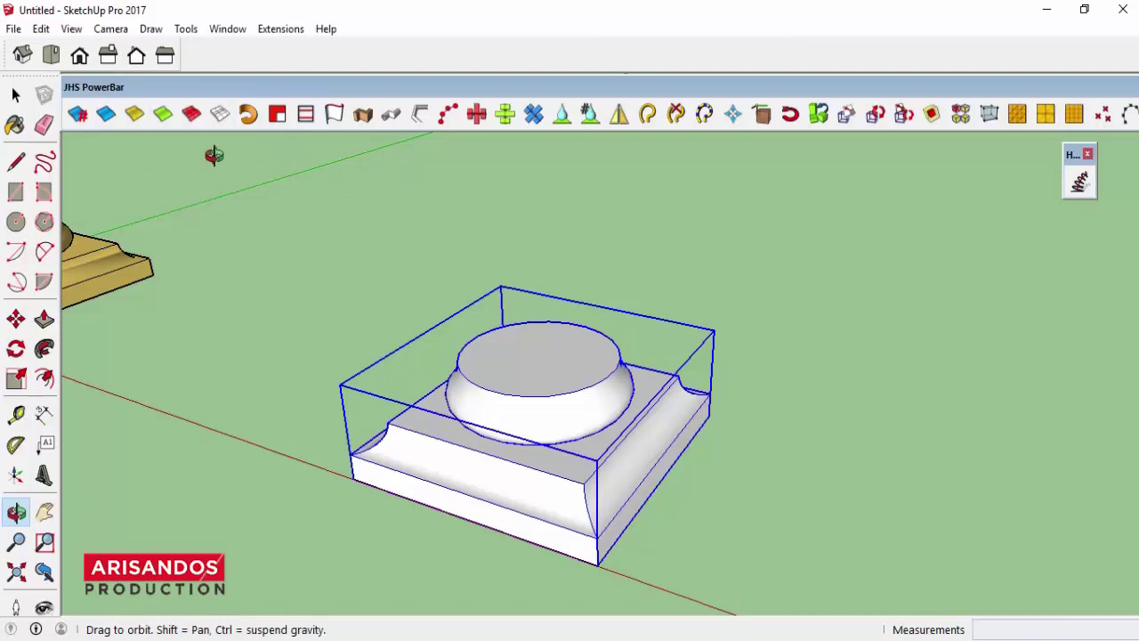
left_click(226, 32)
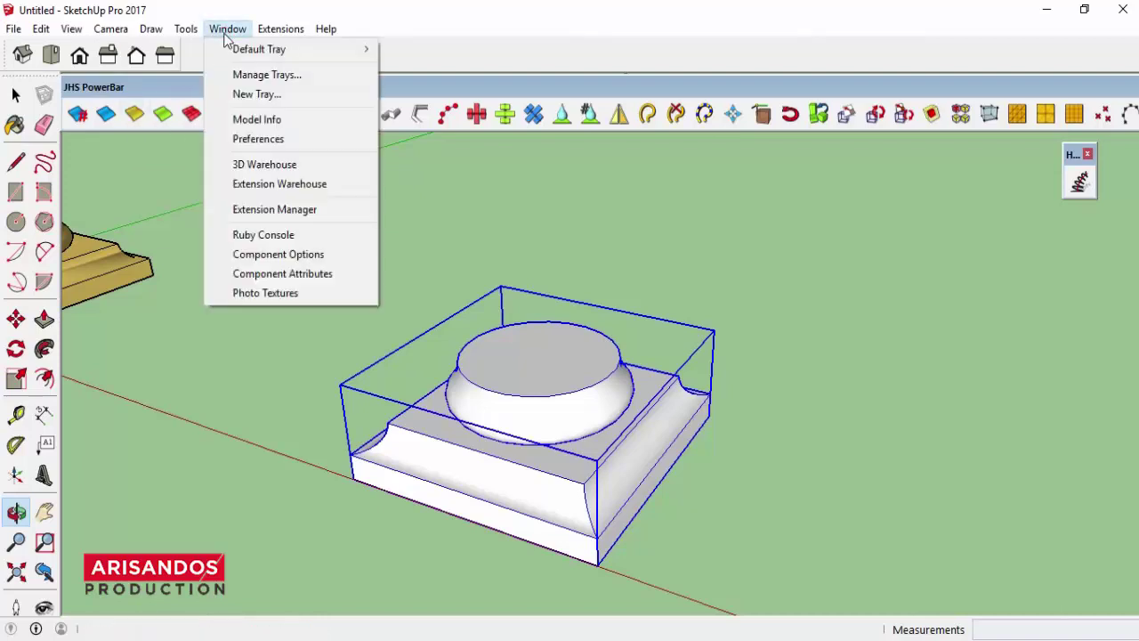
left_click(271, 215)
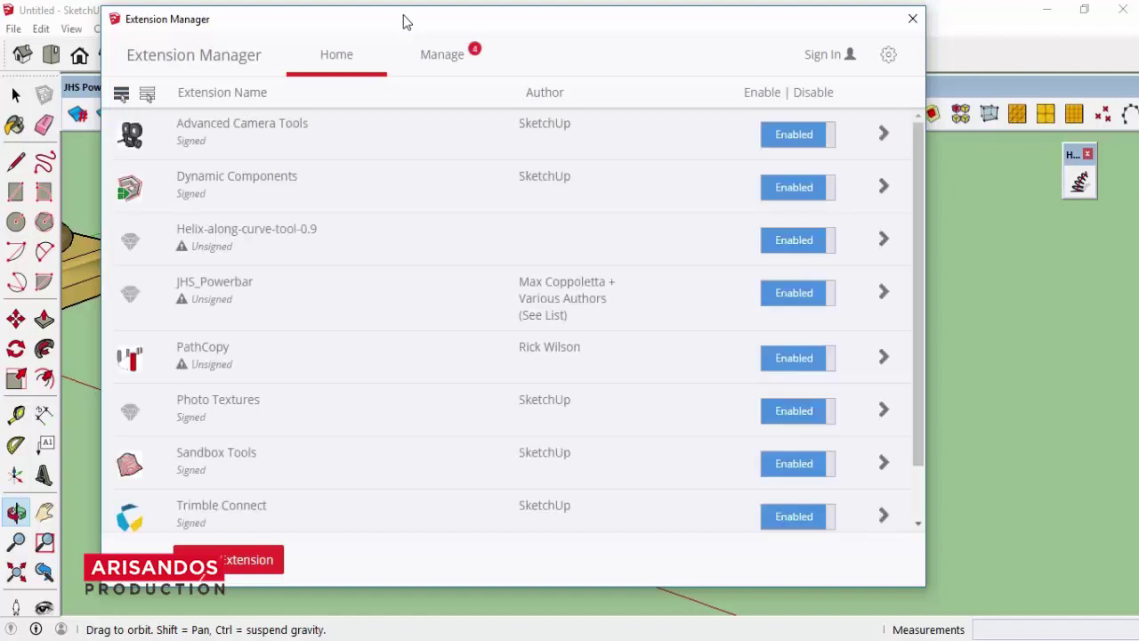
left_click_drag(405, 20, 485, 14)
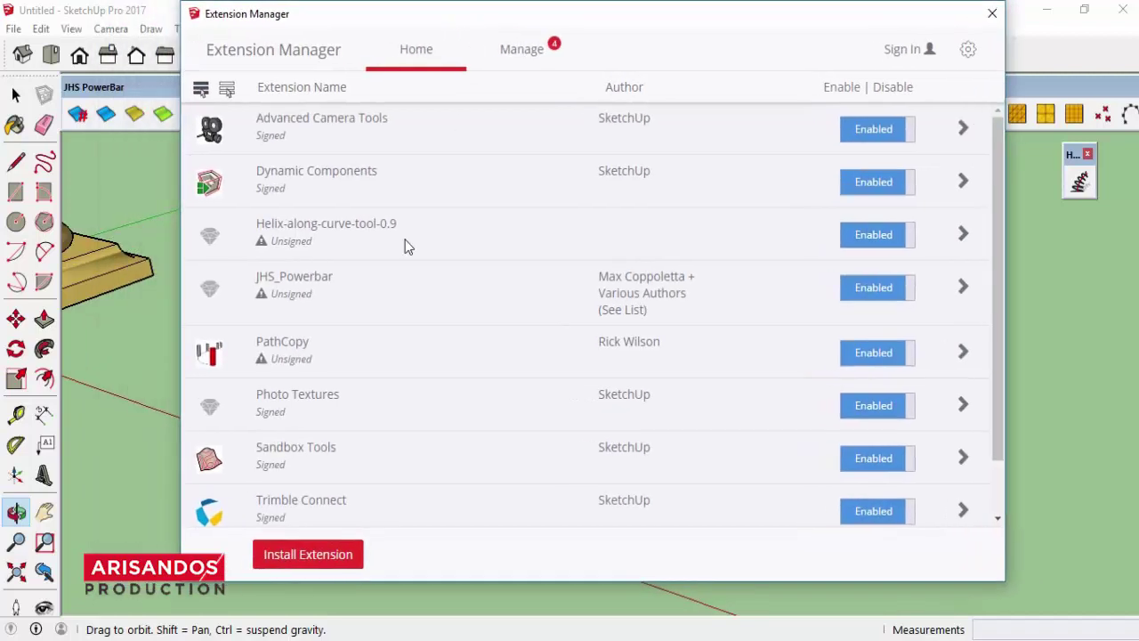
left_click(345, 553)
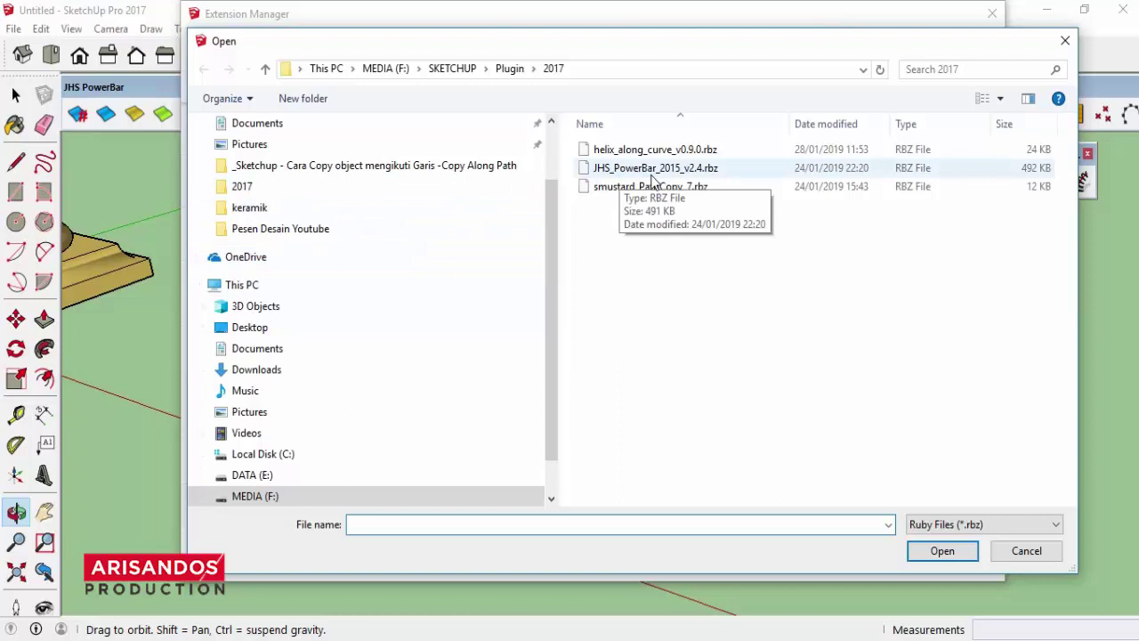
left_click(652, 173)
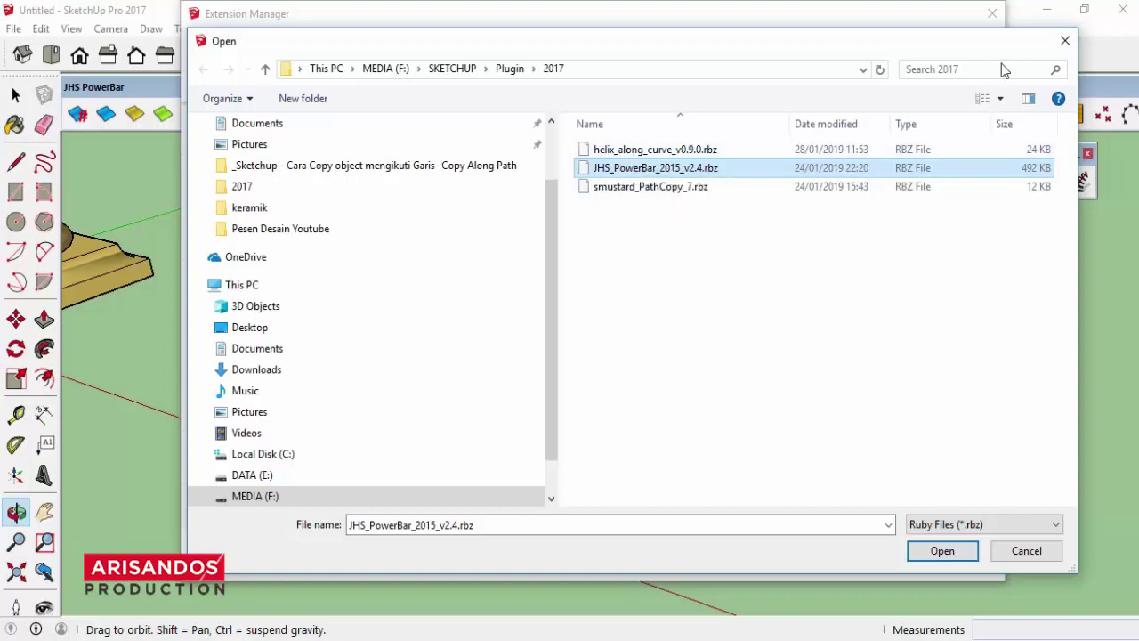
left_click(1015, 553)
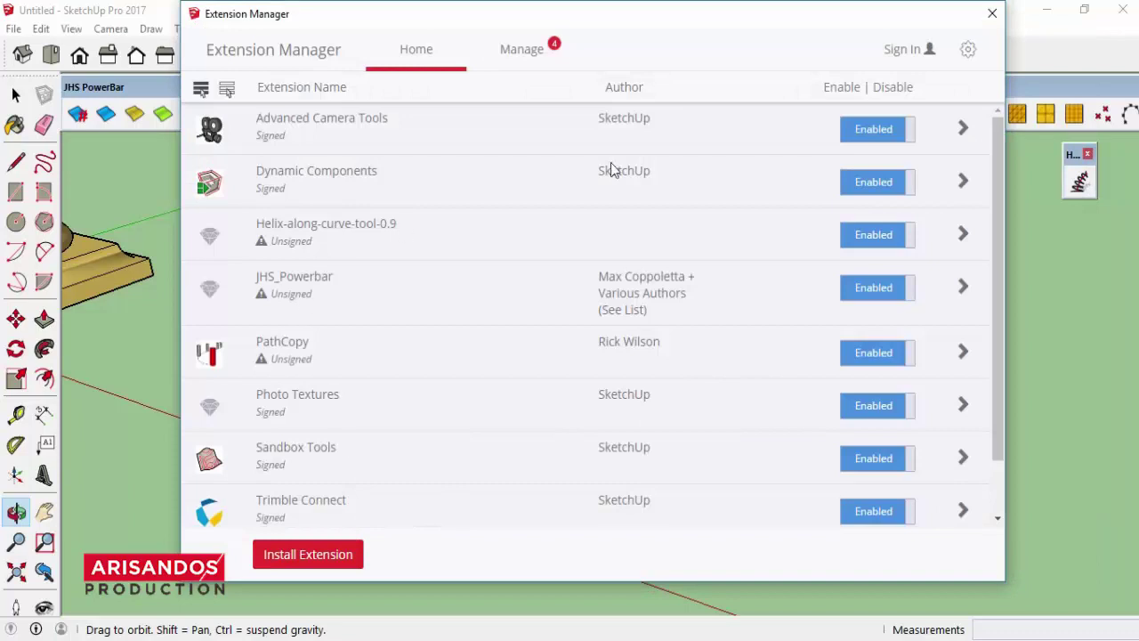
left_click(993, 13)
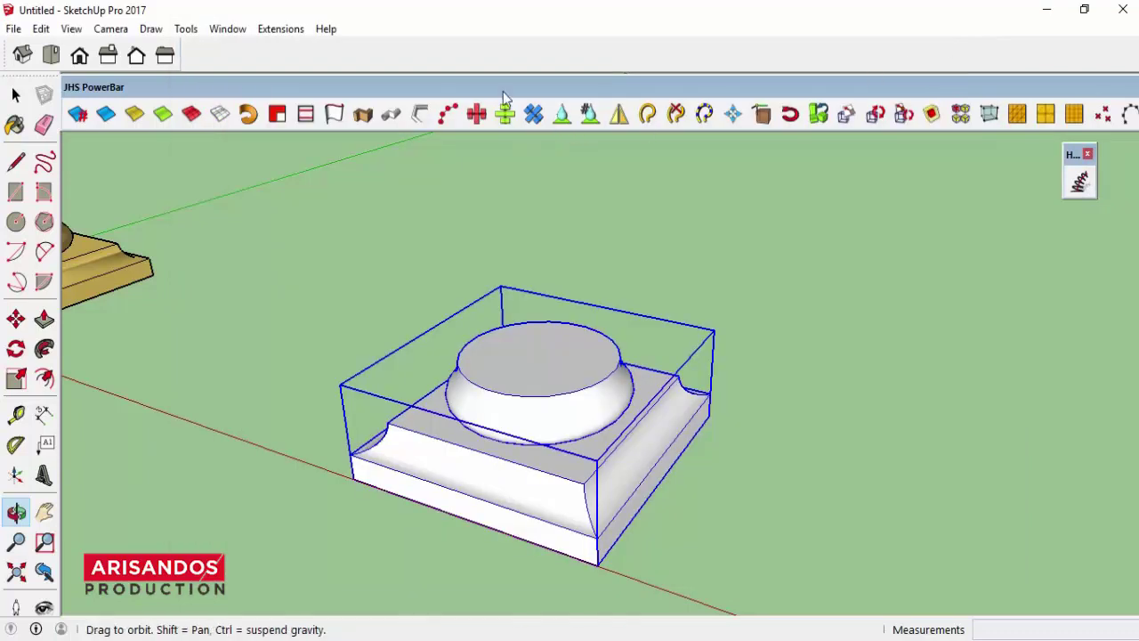
right_click(508, 57)
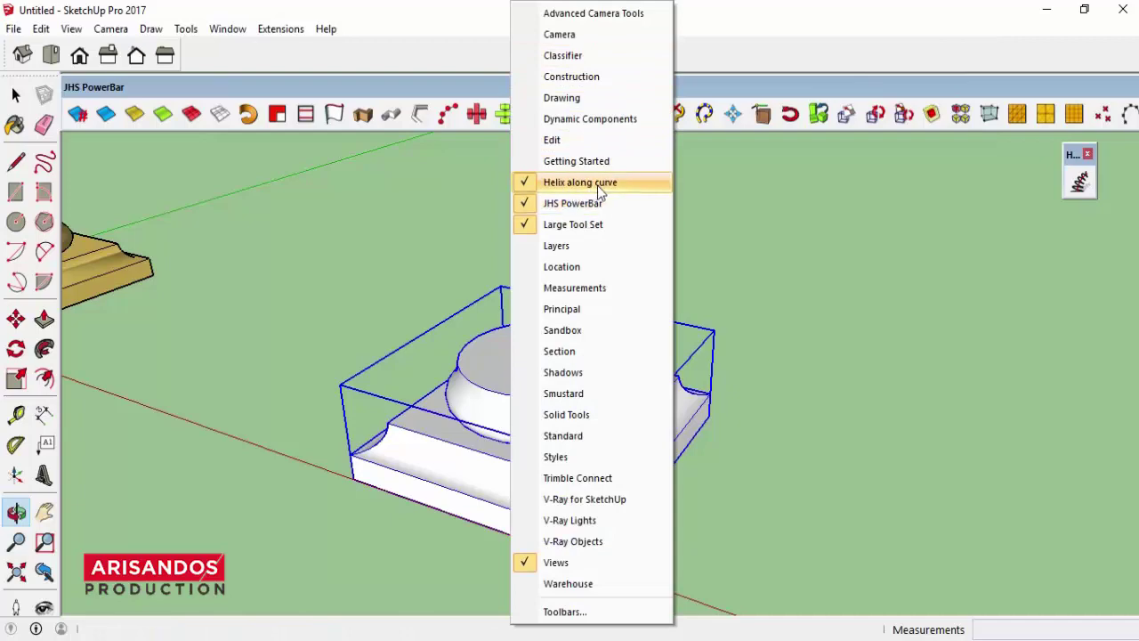
- Mirror the selected base group using two points on its top face and a third above
left_click(407, 58)
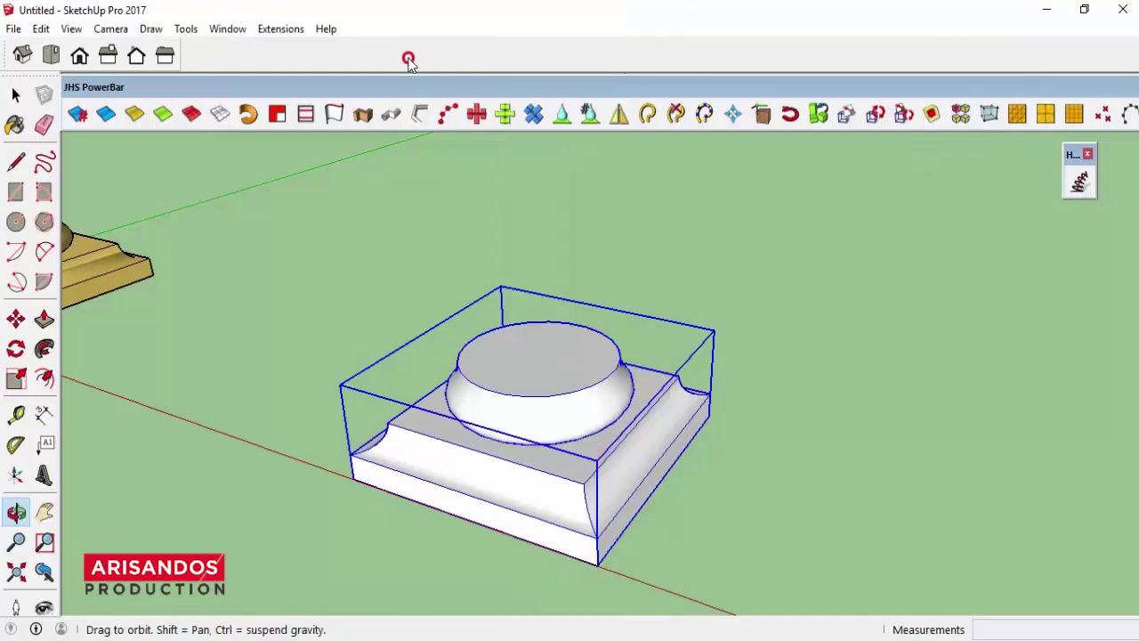
scroll(656, 196, "down", 2)
scroll(656, 195, "down", 2)
scroll(664, 210, "up", 5)
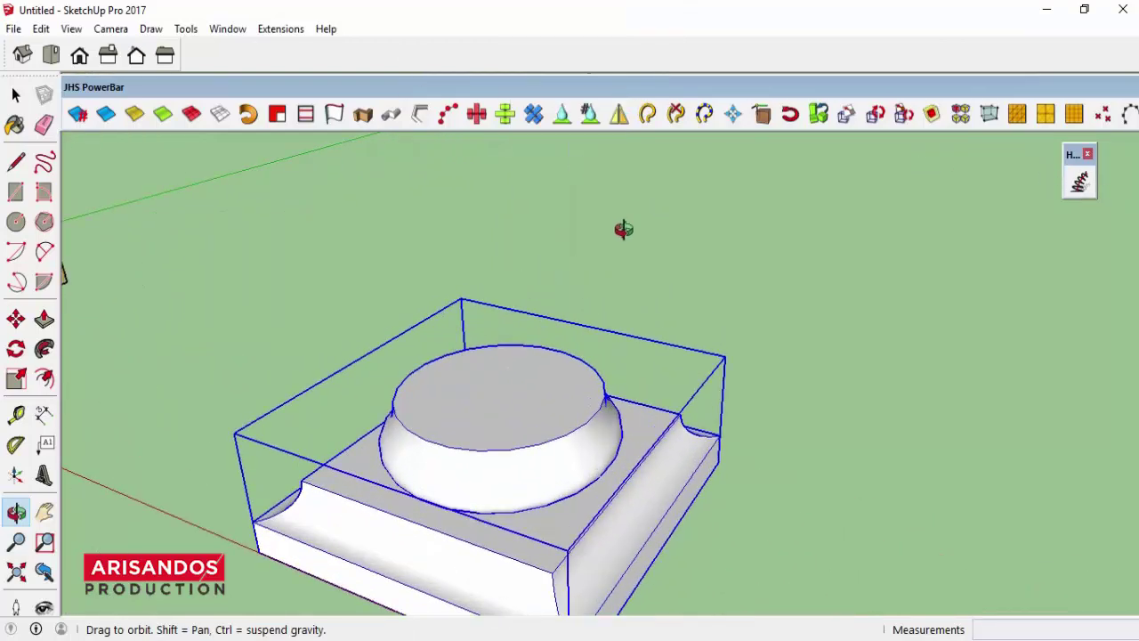
left_click(16, 95)
scroll(521, 401, "down", 2)
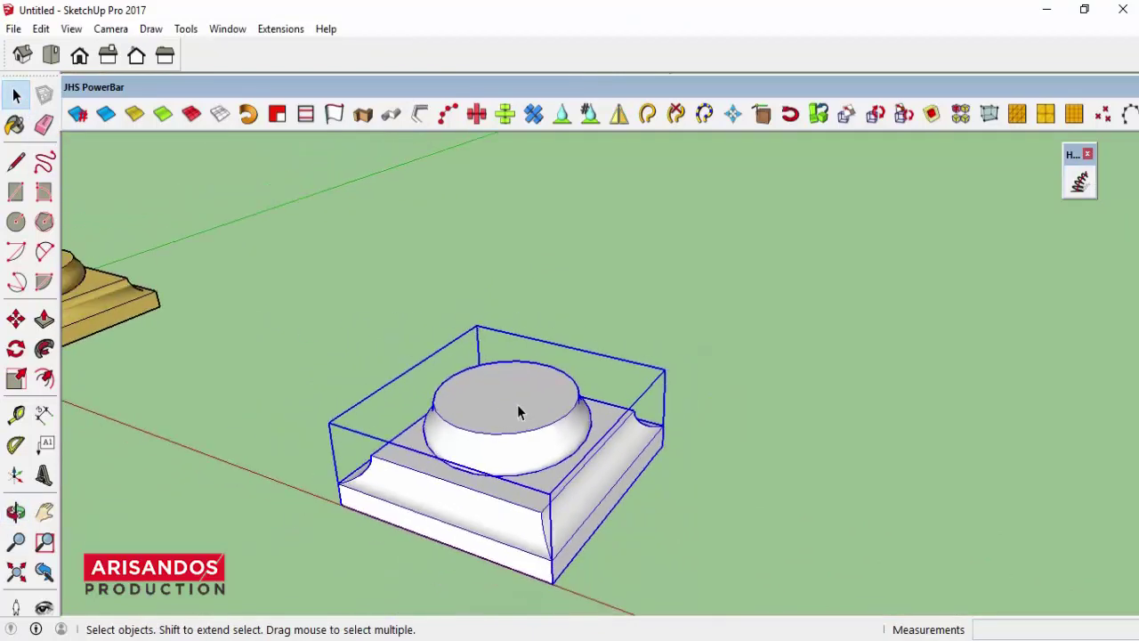
left_click(621, 120)
scroll(507, 414, "up", 2)
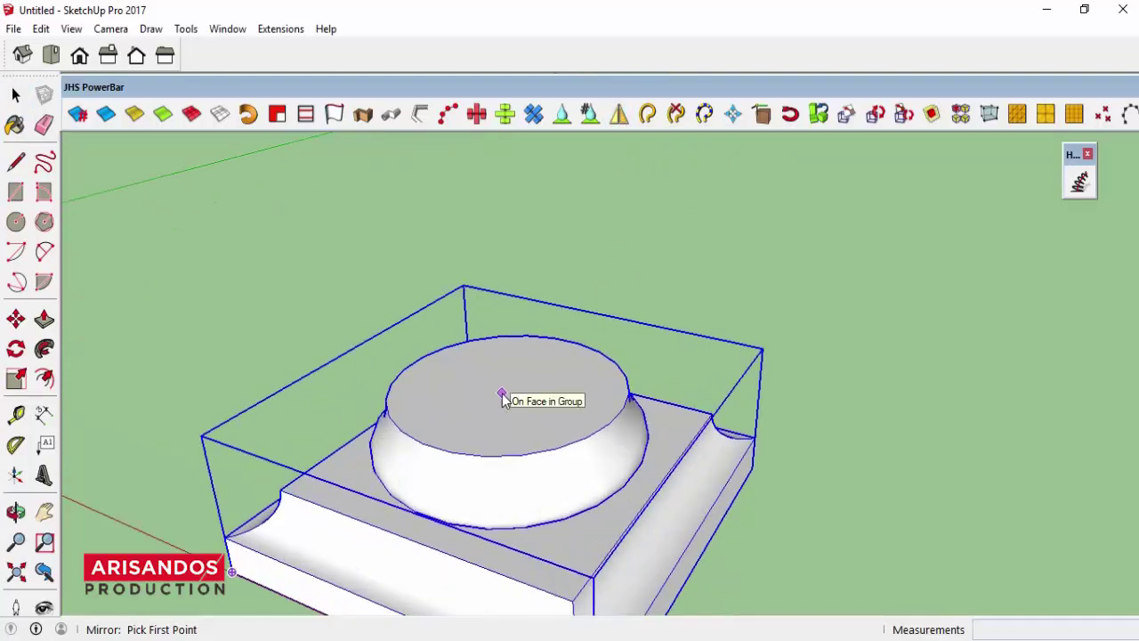
left_click(507, 394)
left_click(519, 400)
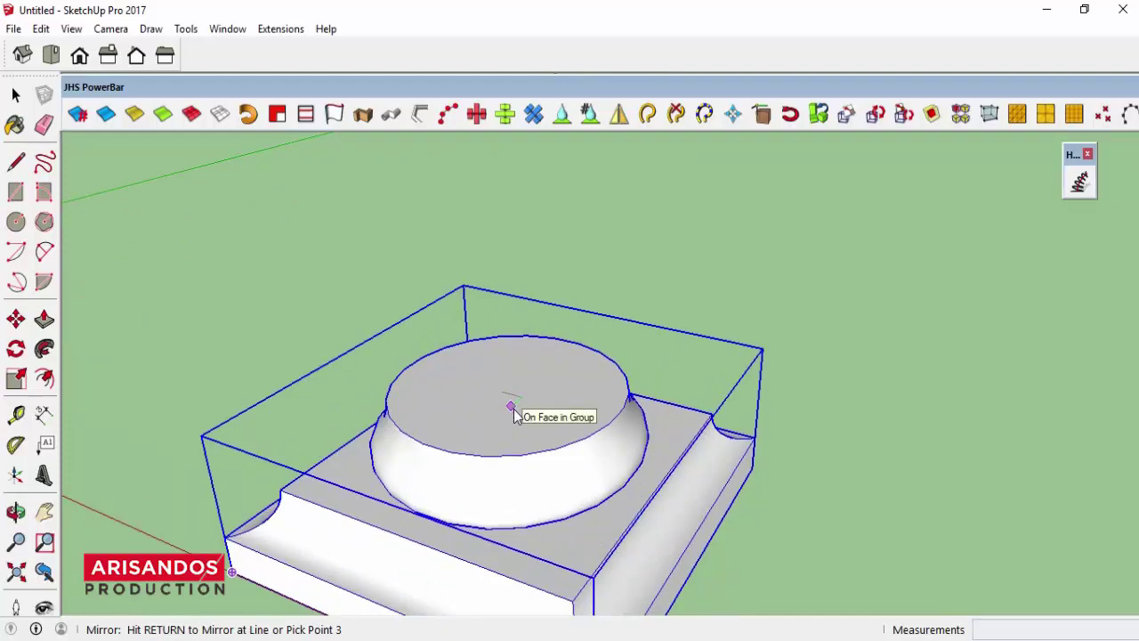
left_click(514, 411)
scroll(559, 408, "down", 1)
scroll(558, 408, "down", 2)
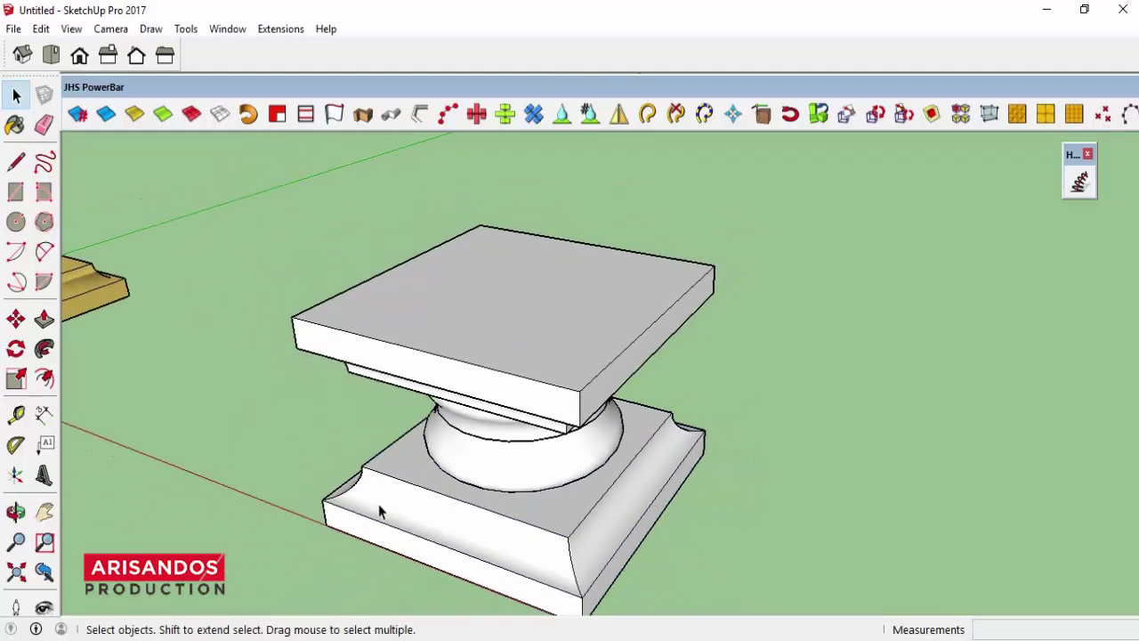
- Undo the first mirrored copy and look down onto the base top
left_click(16, 512)
mouse_move(379, 508)
left_mouse_down()
mouse_move(415, 384)
mouse_move(515, 329)
mouse_move(617, 373)
mouse_move(593, 412)
left_mouse_up()
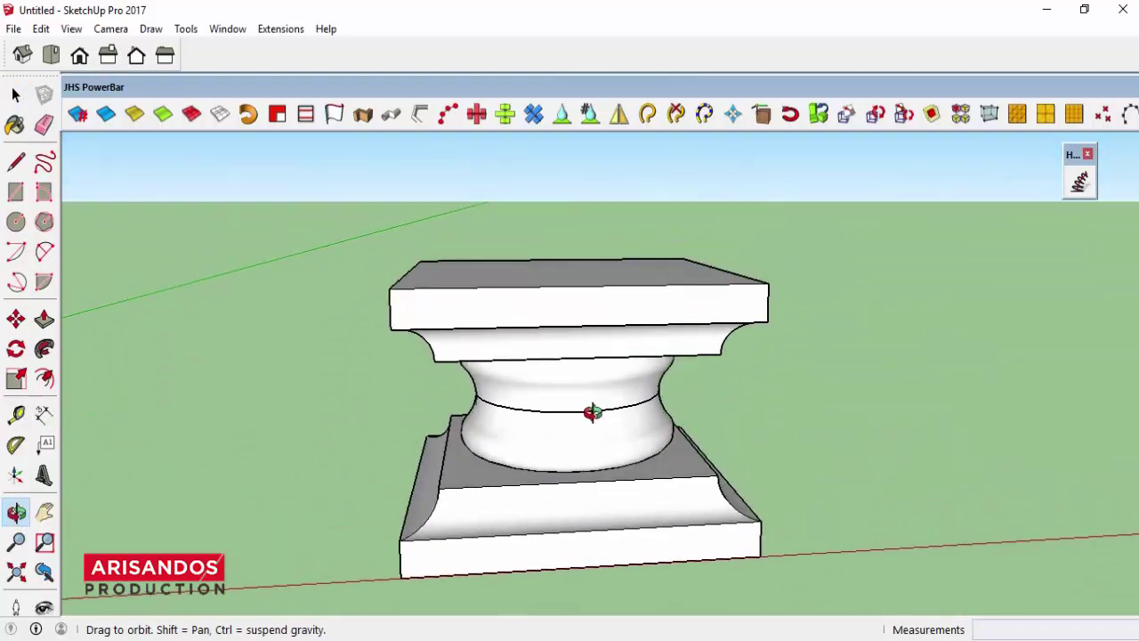
key("ctrl+z")
left_click_drag(621, 370, 546, 486)
scroll(569, 374, "up", 3)
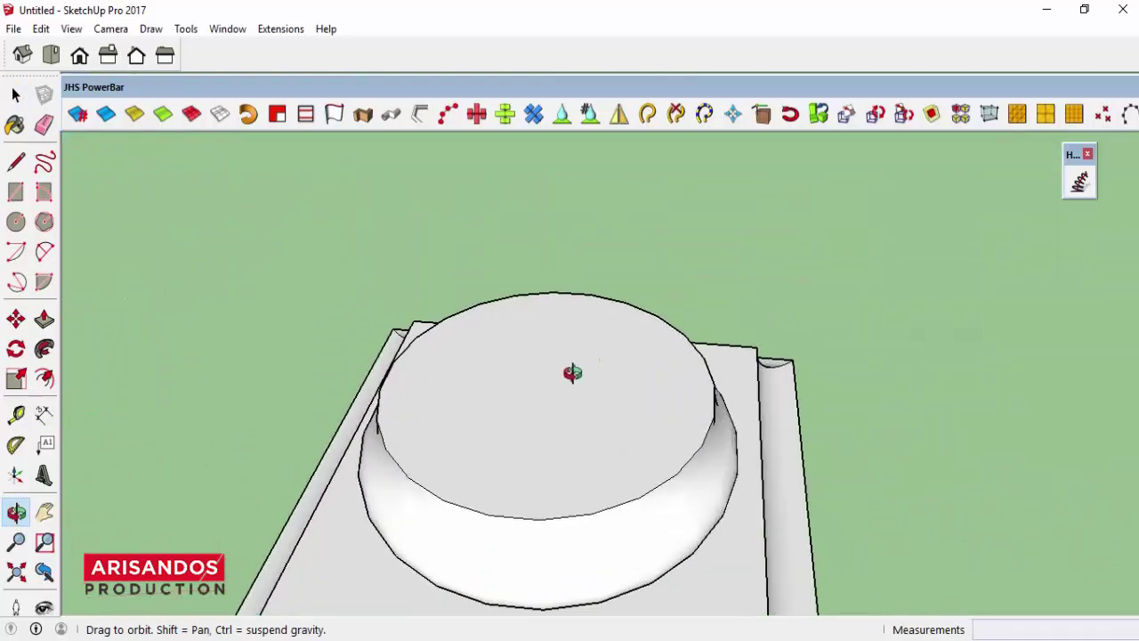
- Mirror the base along the red axis through its top centre, flipping a copy upward
key("space")
left_click(504, 347)
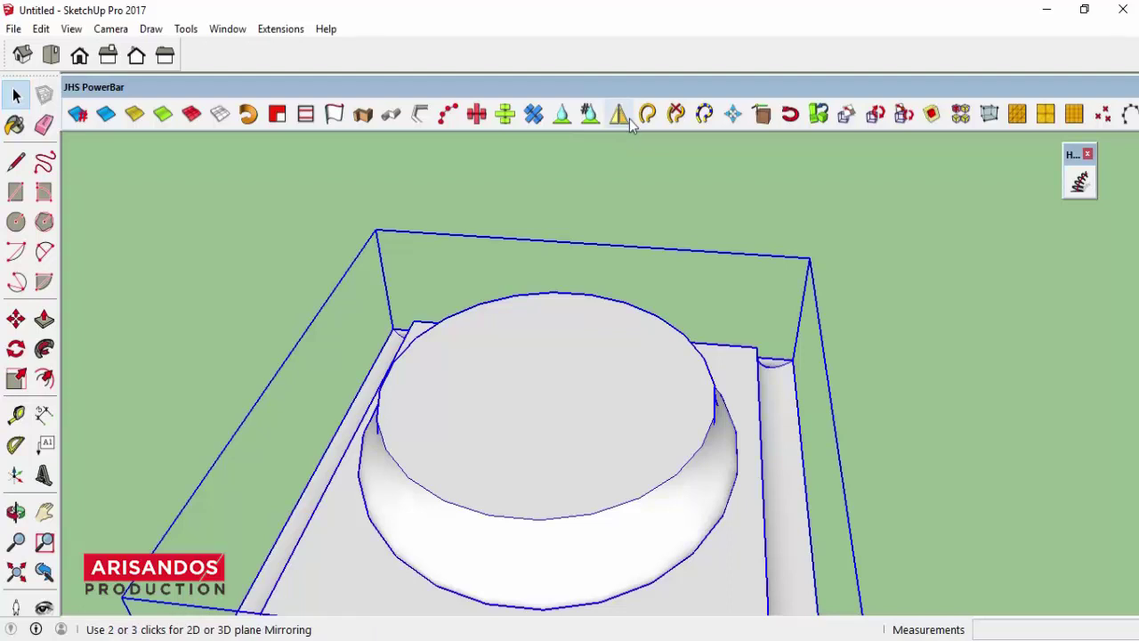
left_click(619, 114)
left_click(617, 117)
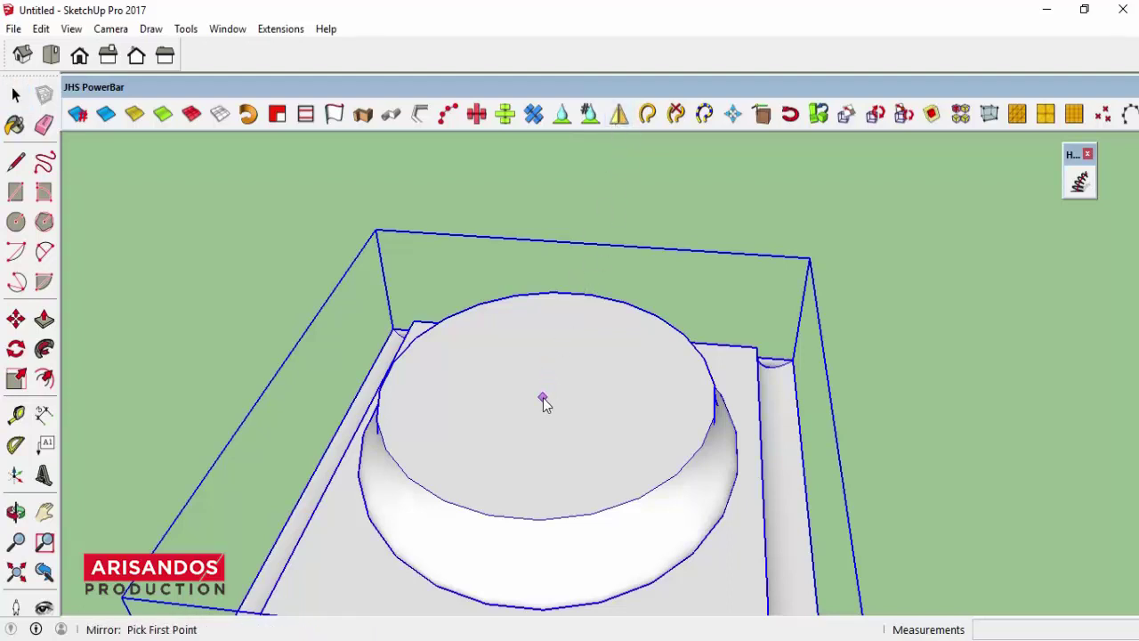
left_click(546, 396)
left_click(589, 397)
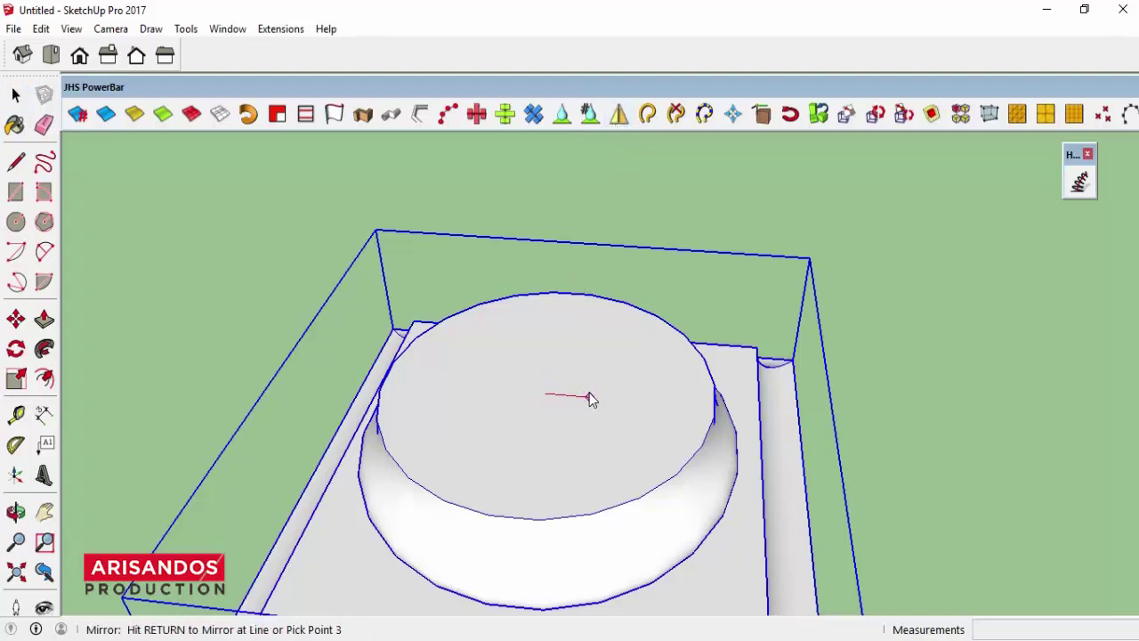
left_click(583, 426)
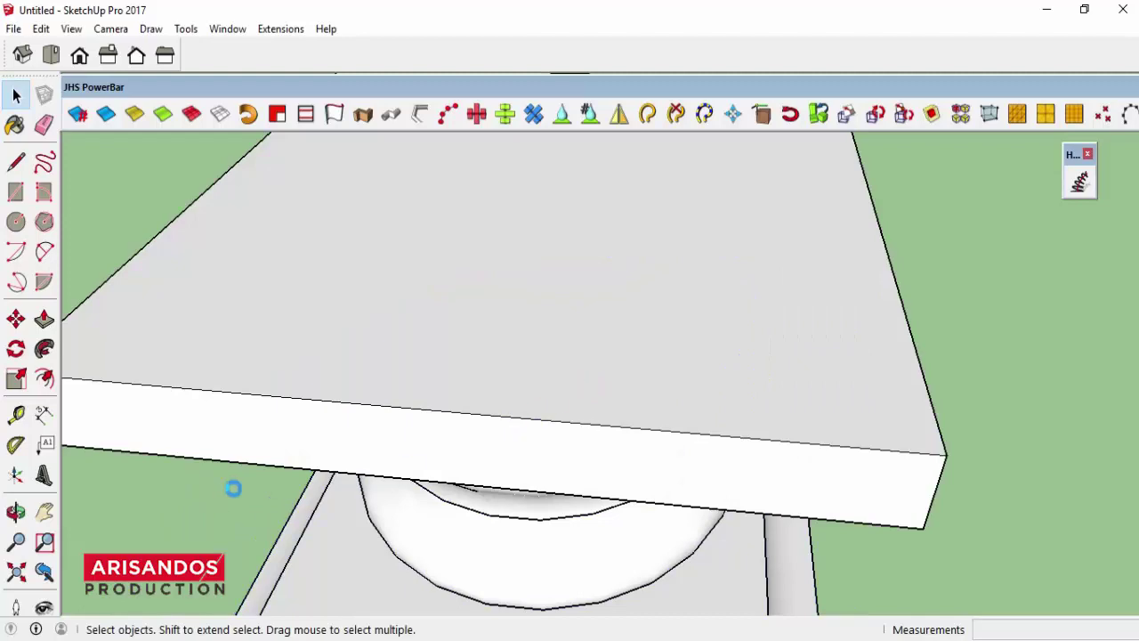
- Return to a front view of the pedestal and select the mirrored capital on top
left_click(16, 512)
mouse_move(611, 501)
left_mouse_down()
mouse_move(590, 308)
mouse_move(906, 281)
mouse_move(593, 356)
mouse_move(649, 319)
mouse_move(674, 407)
left_mouse_up()
scroll(593, 356, "down", 3)
scroll(580, 356, "down", 3)
scroll(695, 341, "down", 3)
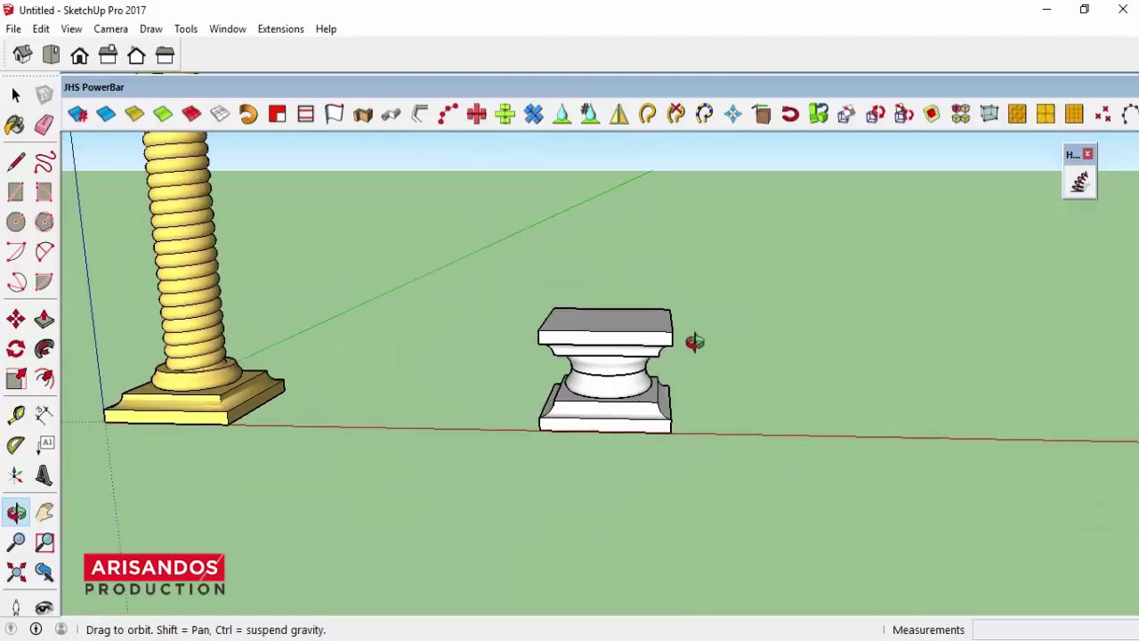
scroll(685, 345, "up", 5)
scroll(376, 321, "down", 2)
left_click(16, 94)
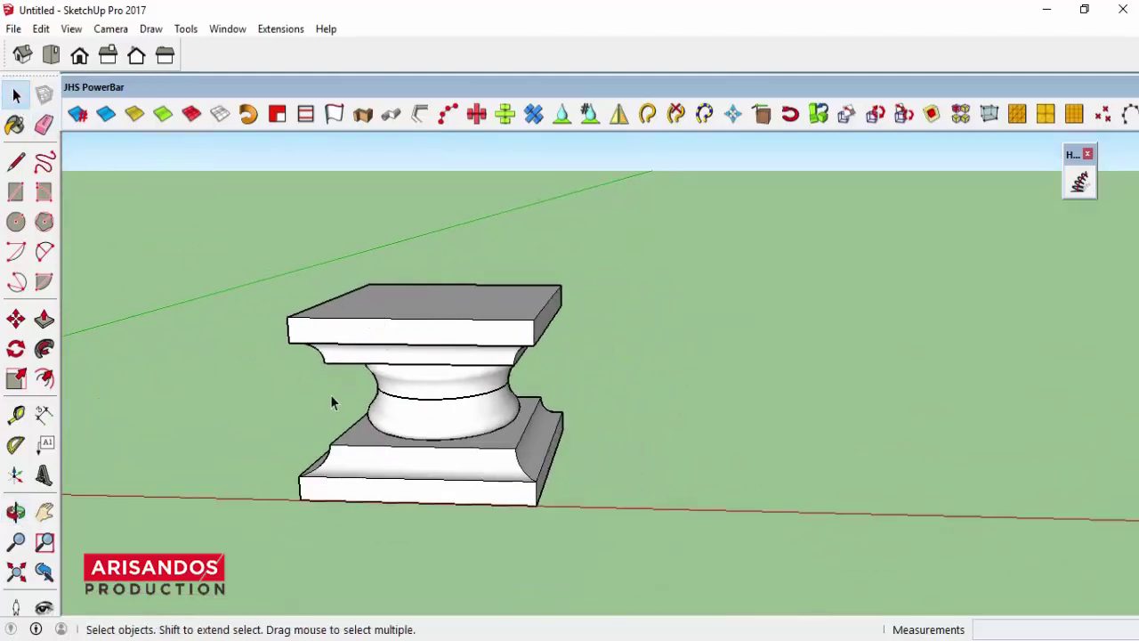
scroll(401, 396, "down", 1)
left_click(424, 396)
scroll(424, 391, "up", 1)
scroll(425, 388, "up", 2)
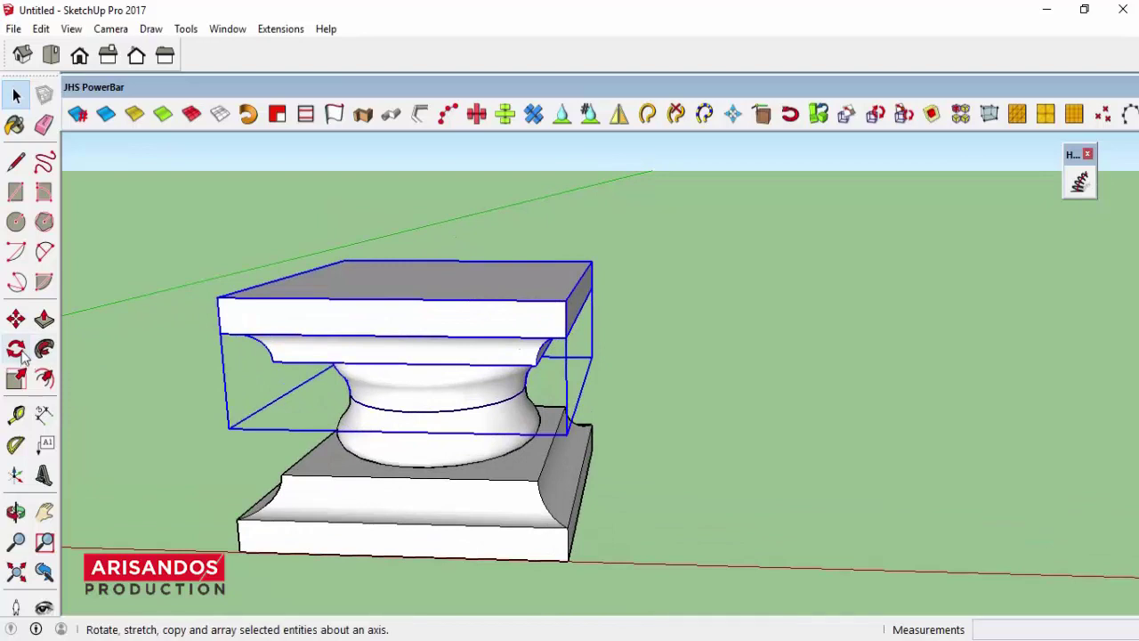
- Move the selected capital 3 m straight up, then orbit to a lower view of base and column
left_click(18, 322)
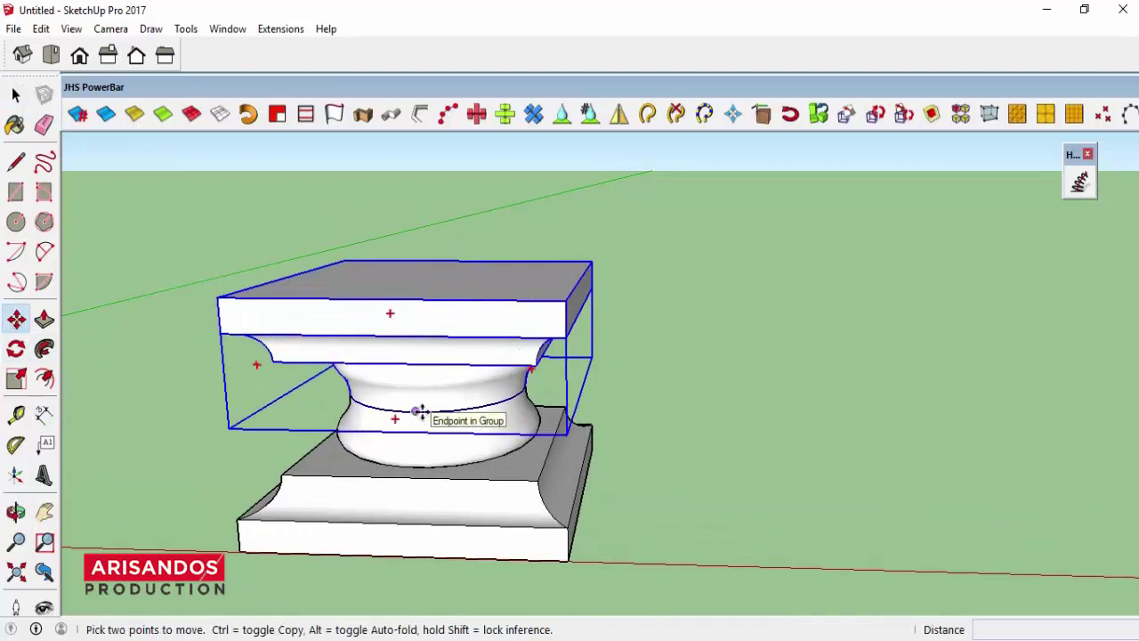
left_click(422, 415)
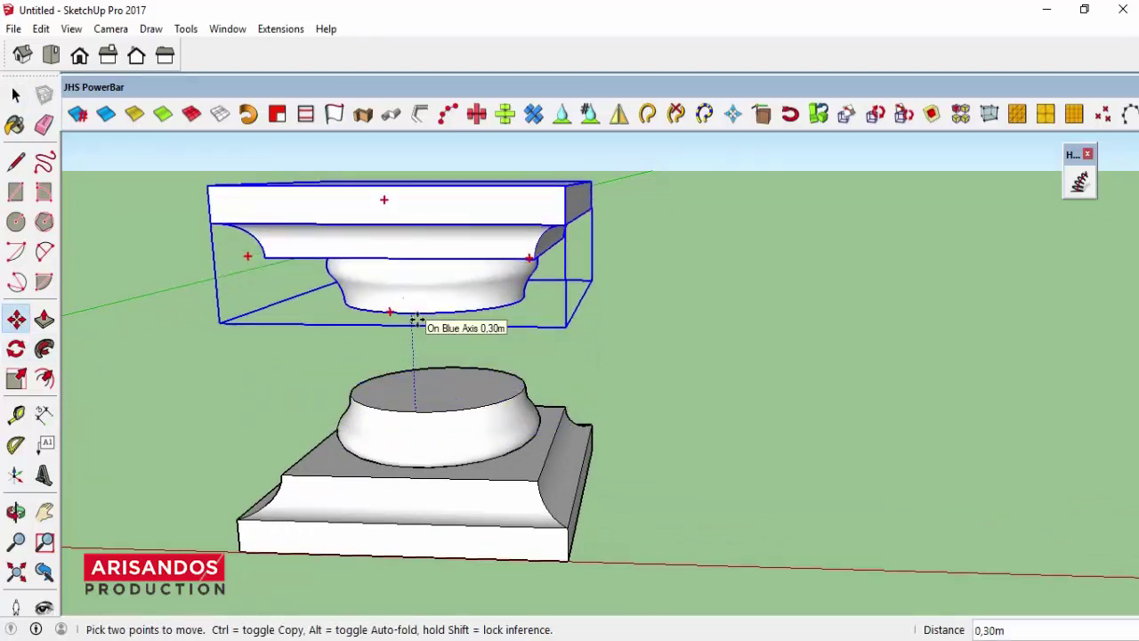
type("3")
key("Return")
scroll(427, 339, "down", 3)
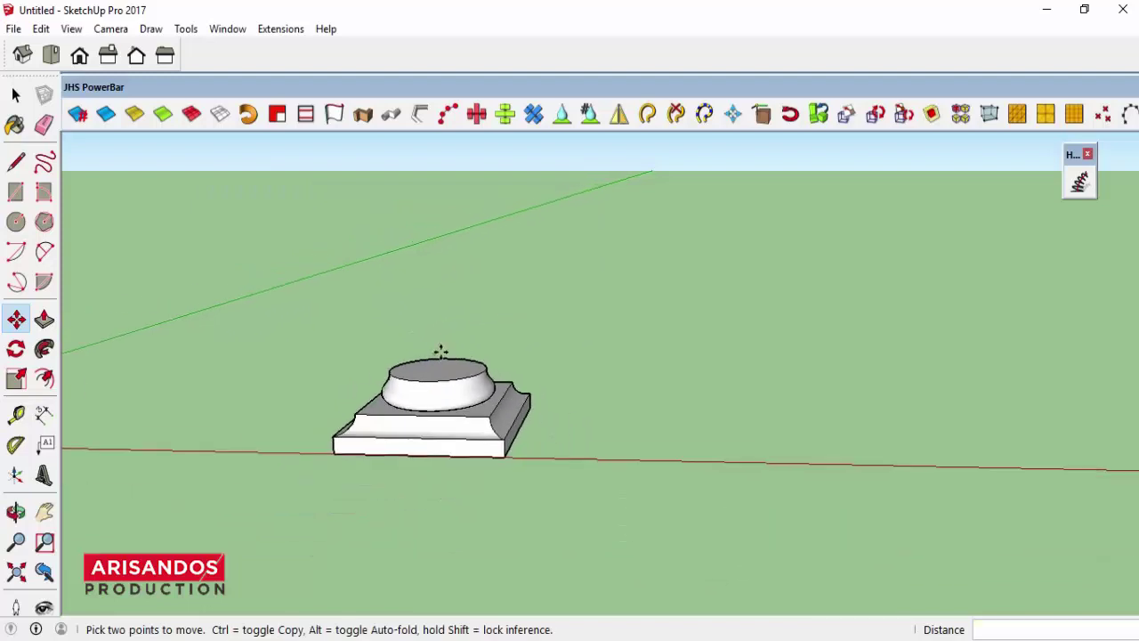
scroll(420, 376, "down", 2)
scroll(454, 377, "down", 2)
scroll(449, 297, "up", 3)
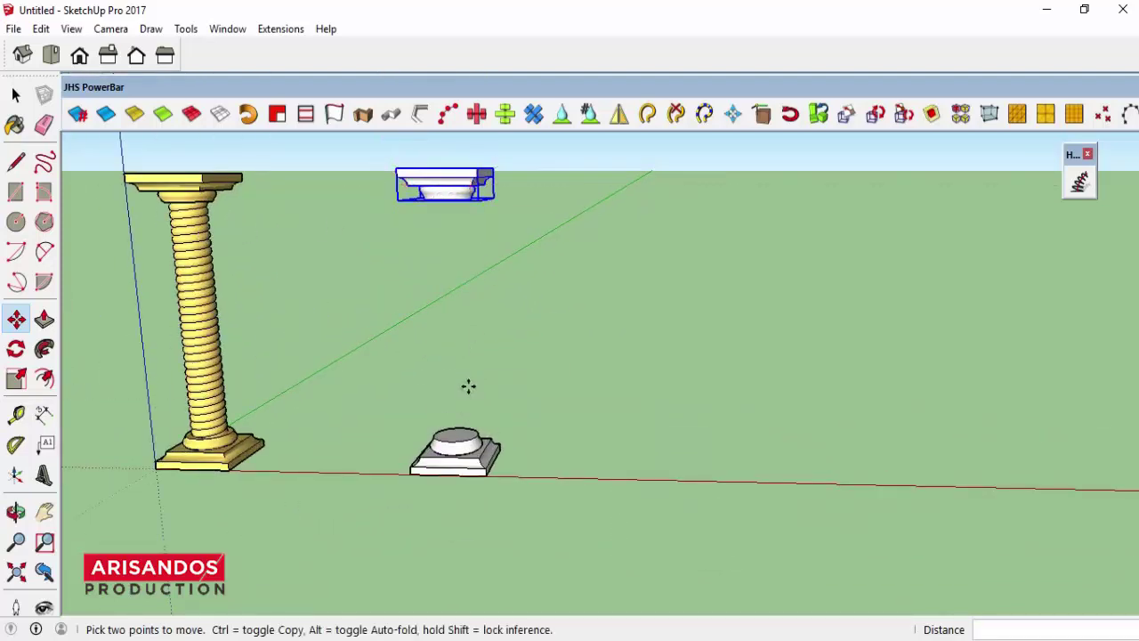
scroll(453, 455, "up", 2)
scroll(449, 458, "down", 2)
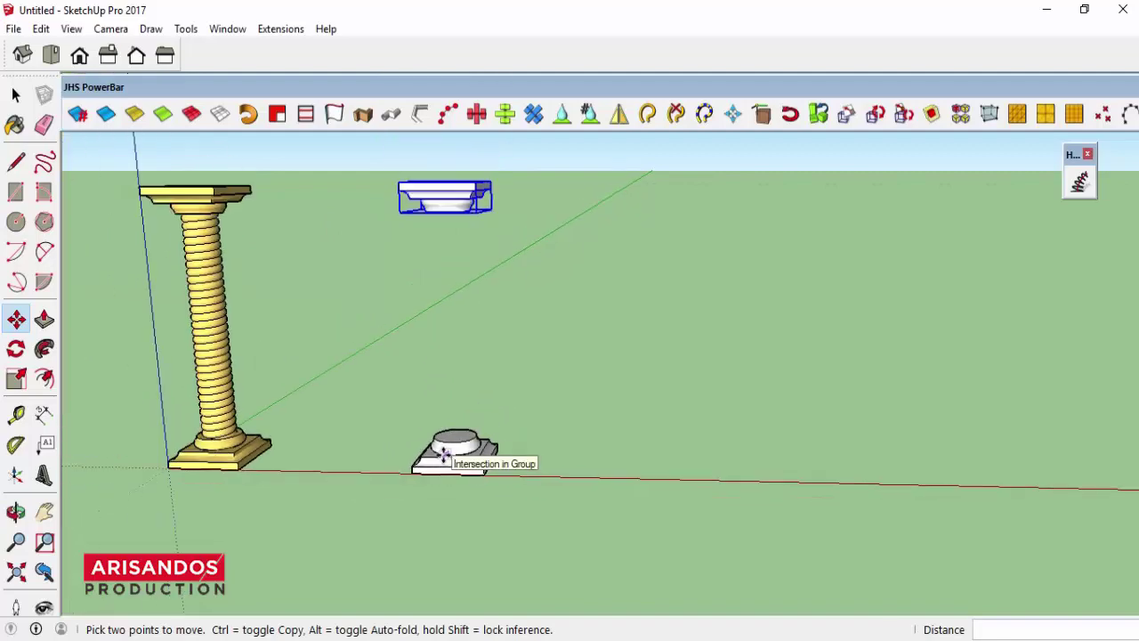
left_click(16, 514)
mouse_move(608, 420)
left_mouse_down()
mouse_move(524, 529)
mouse_move(392, 419)
left_mouse_up()
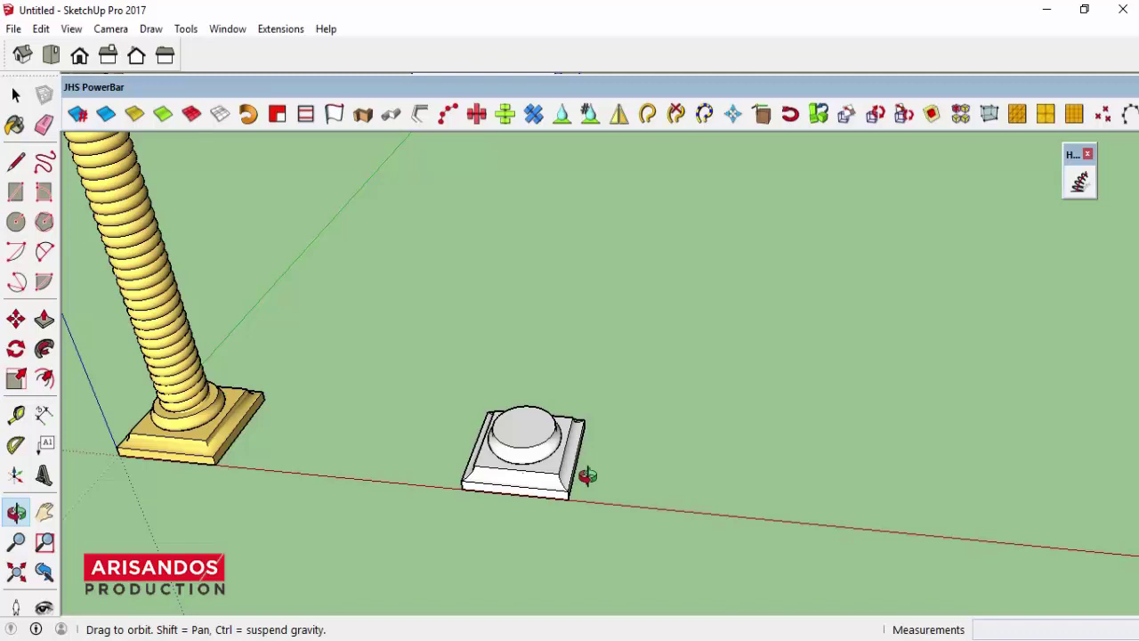
- Look down onto the base top and open the base group for editing
scroll(534, 460, "up", 1)
scroll(534, 453, "up", 2)
scroll(534, 453, "up", 2)
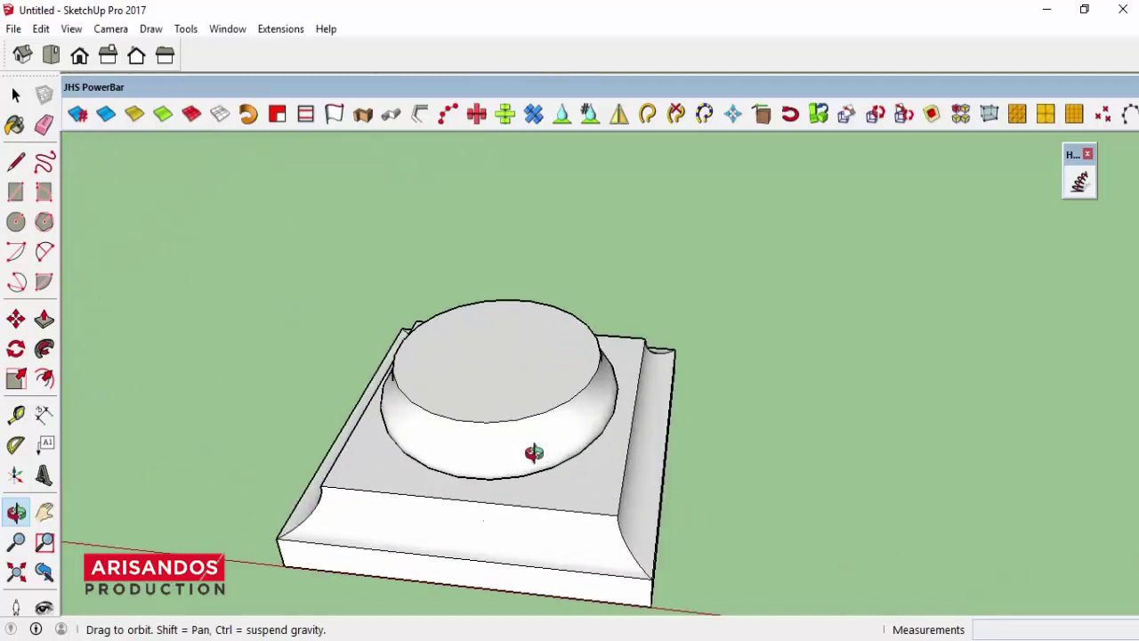
scroll(534, 453, "down", 2)
mouse_move(432, 468)
left_mouse_down()
mouse_move(773, 383)
mouse_move(606, 469)
mouse_move(575, 458)
mouse_move(655, 564)
mouse_move(584, 519)
mouse_move(585, 437)
mouse_move(611, 526)
mouse_move(702, 460)
mouse_move(772, 440)
mouse_move(775, 529)
mouse_move(569, 472)
mouse_move(653, 498)
mouse_move(611, 465)
mouse_move(575, 376)
mouse_move(490, 326)
mouse_move(477, 424)
mouse_move(527, 489)
left_mouse_up()
mouse_move(569, 429)
left_mouse_down()
mouse_move(578, 456)
mouse_move(526, 409)
left_mouse_up()
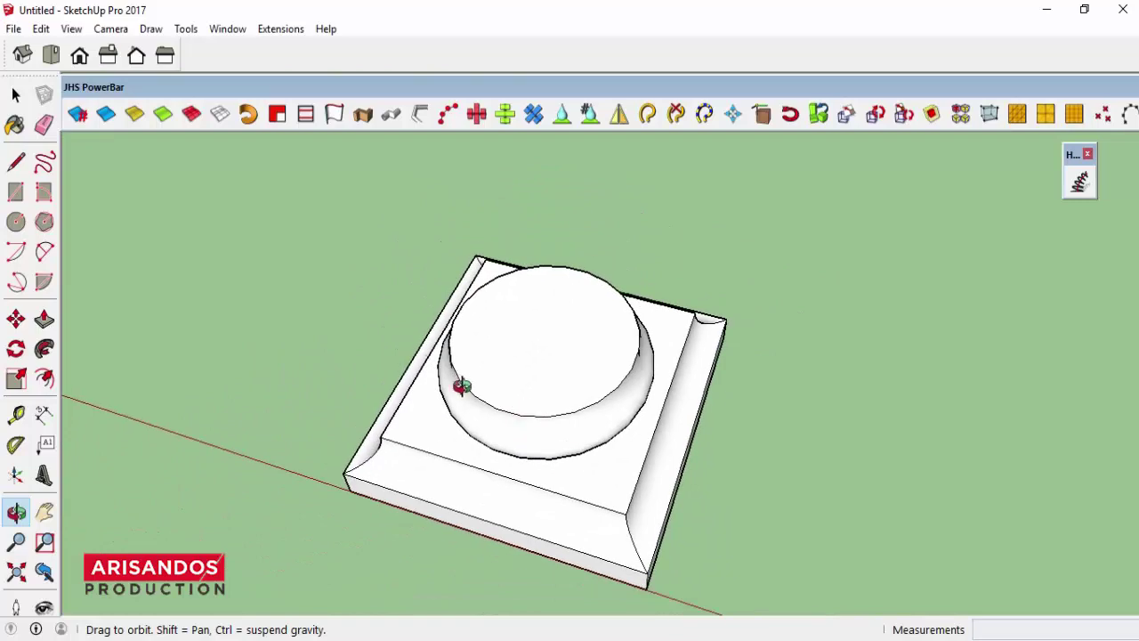
left_click(16, 96)
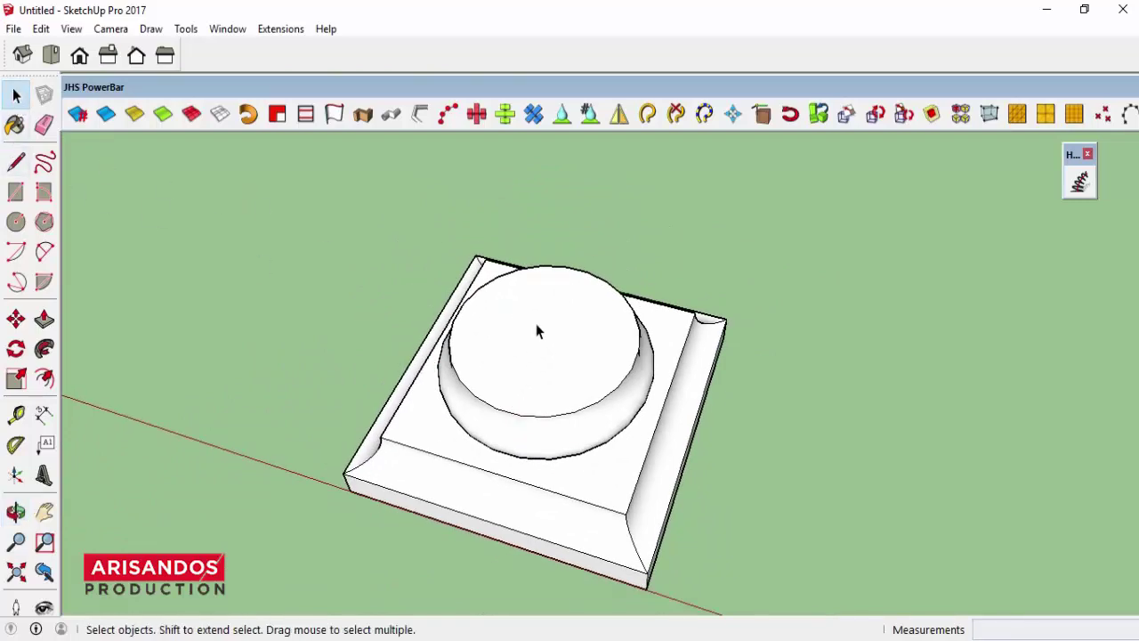
double_click(555, 337)
scroll(526, 373, "up", 3)
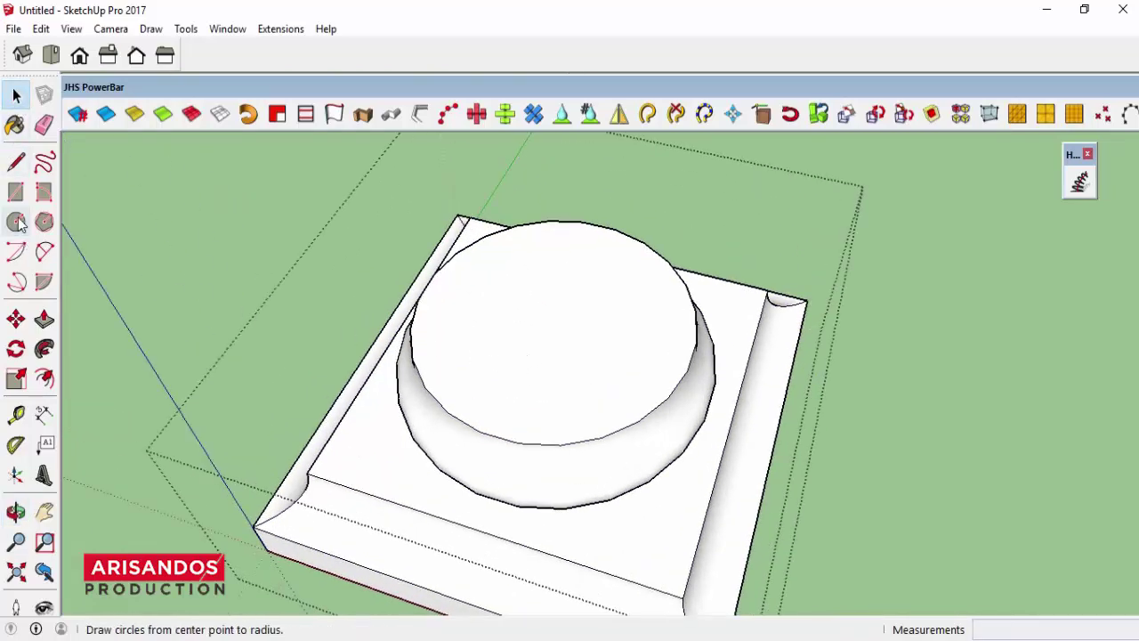
- Draw two perpendicular lines edge to edge across the circular top cap
left_click(16, 161)
left_click(433, 274)
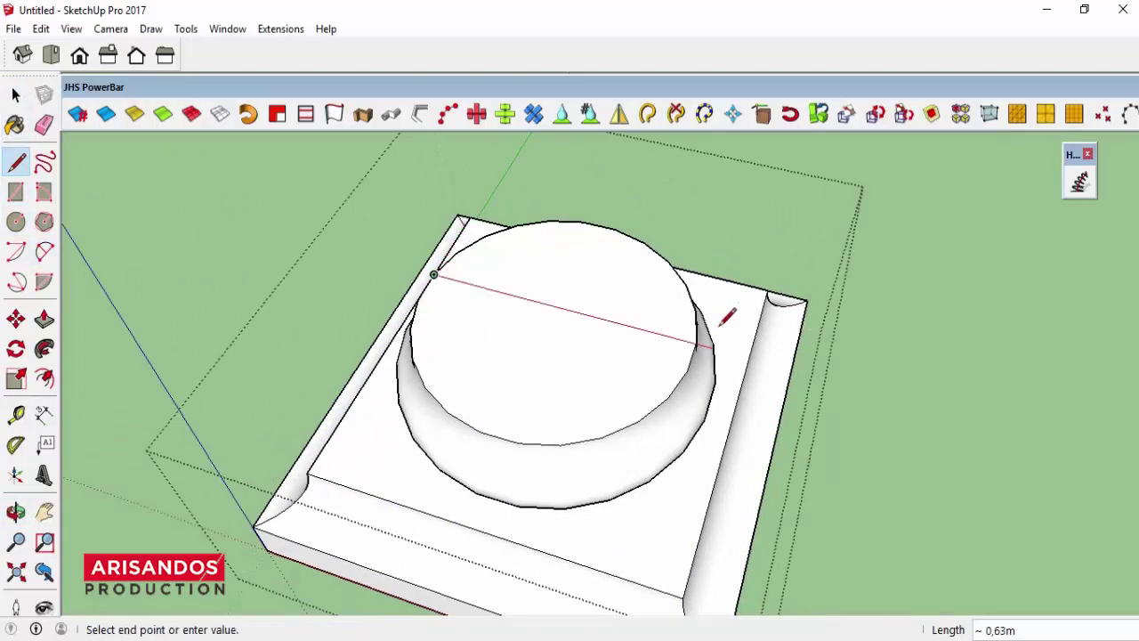
left_click(696, 343)
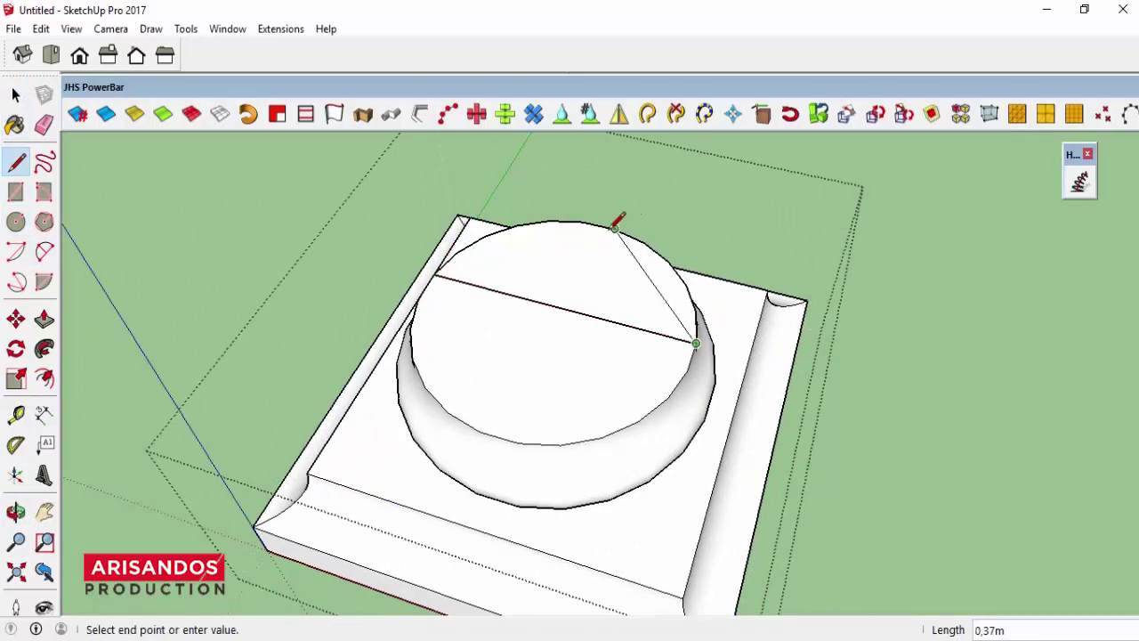
key("Escape")
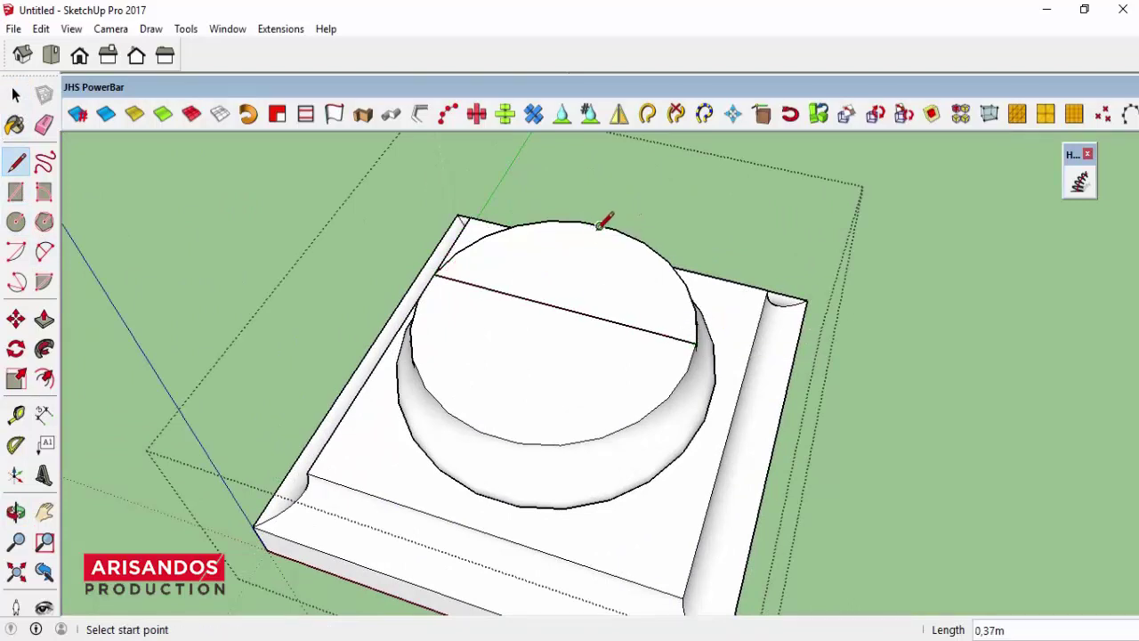
left_click(599, 226)
left_click(506, 431)
scroll(556, 378, "down", 2)
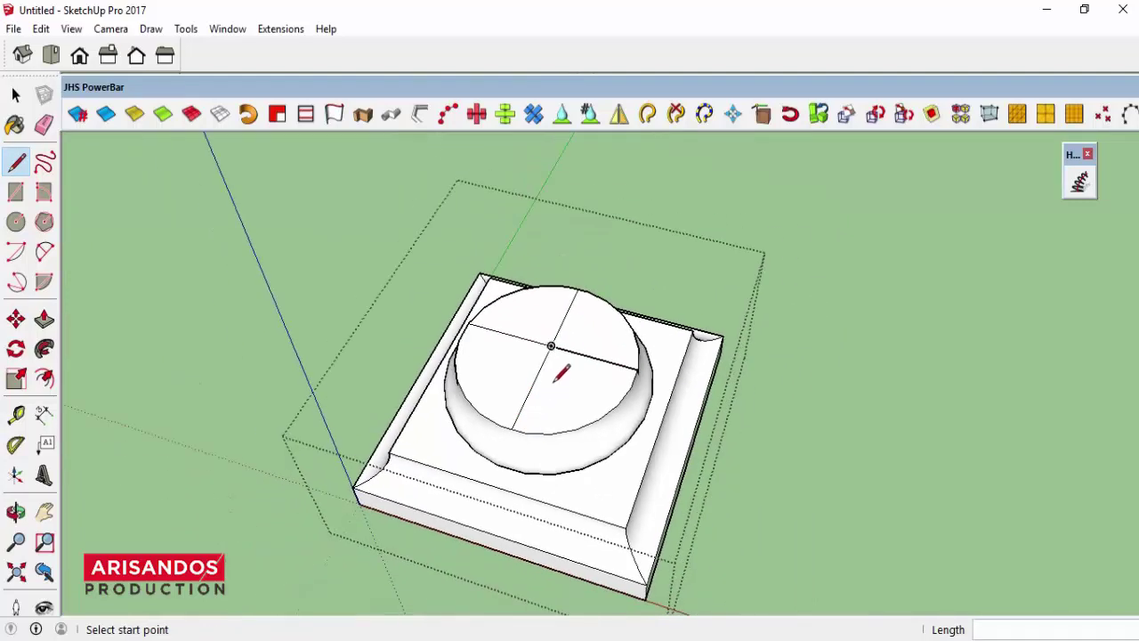
scroll(561, 374, "up", 2)
scroll(557, 365, "up", 1)
scroll(554, 370, "down", 2)
scroll(553, 373, "down", 2)
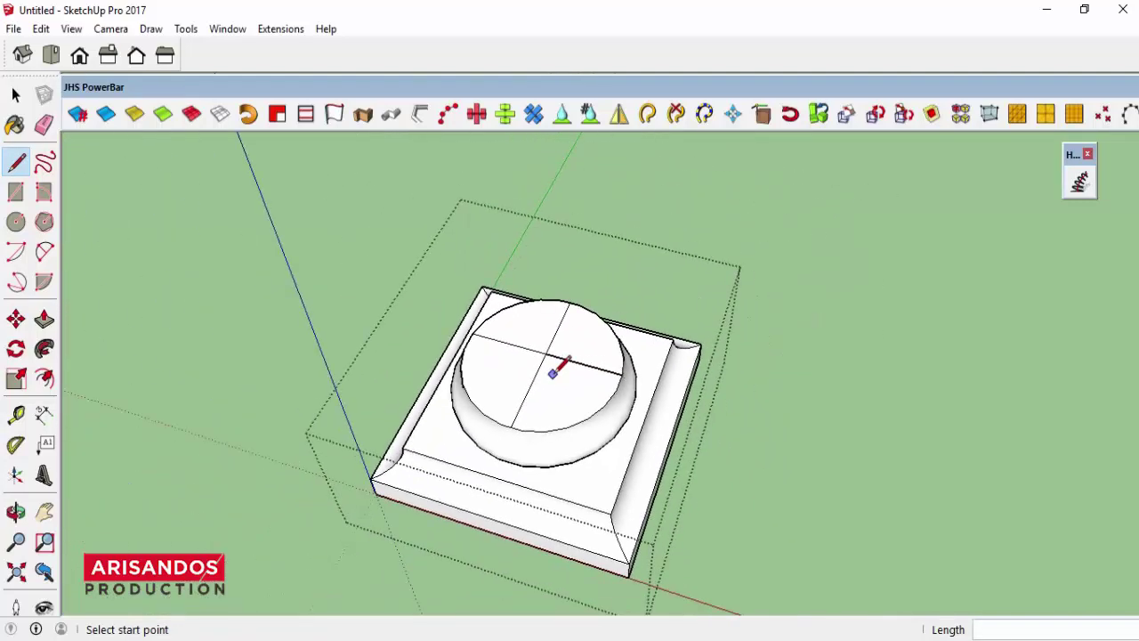
- Leave the base group and orbit to a lower side view of the base
left_click(15, 94)
scroll(321, 404, "down", 1)
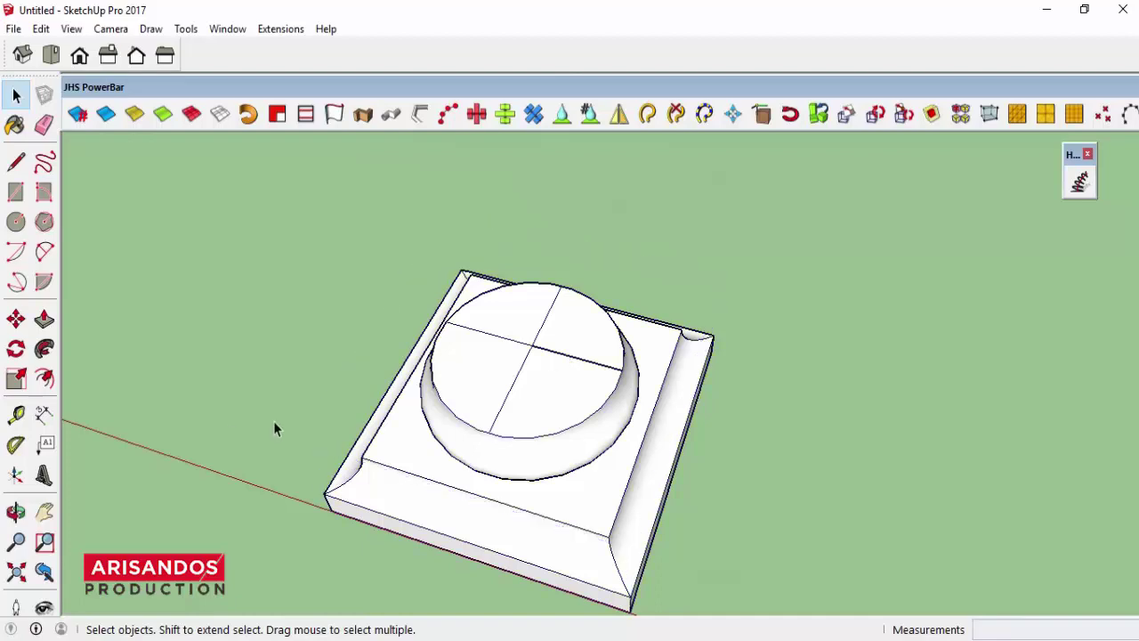
mouse_move(275, 427)
middle_mouse_down()
mouse_move(491, 420)
mouse_move(526, 241)
mouse_move(615, 295)
middle_mouse_up()
scroll(614, 295, "down", 3)
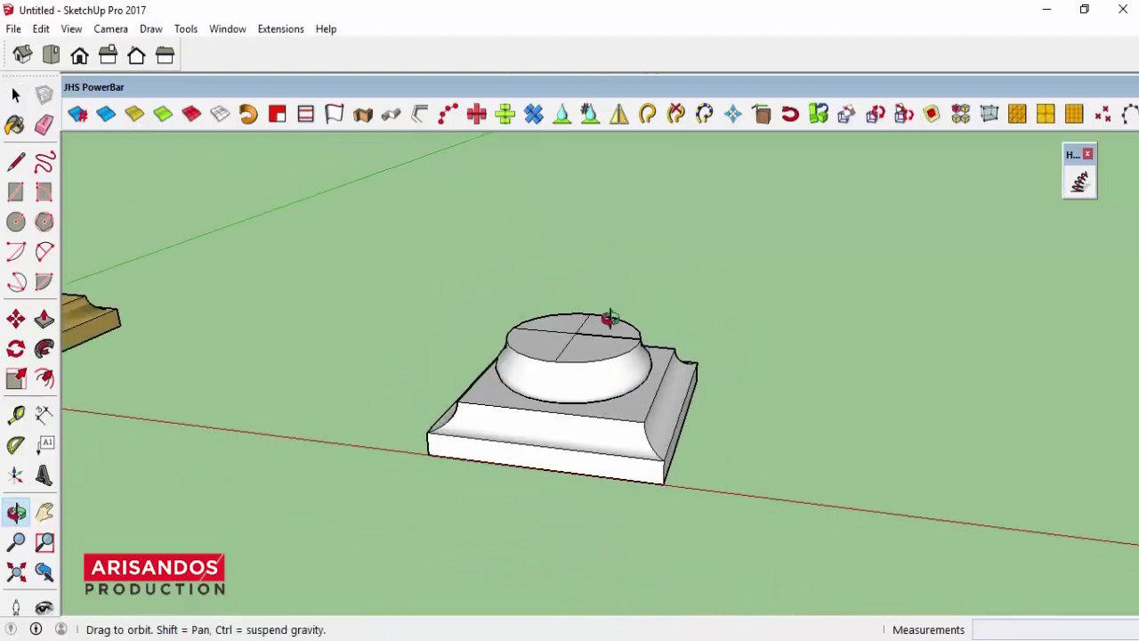
scroll(610, 318, "up", 3)
- Draw a 3 m vertical line up from the centre crossing of the top cap
key("l")
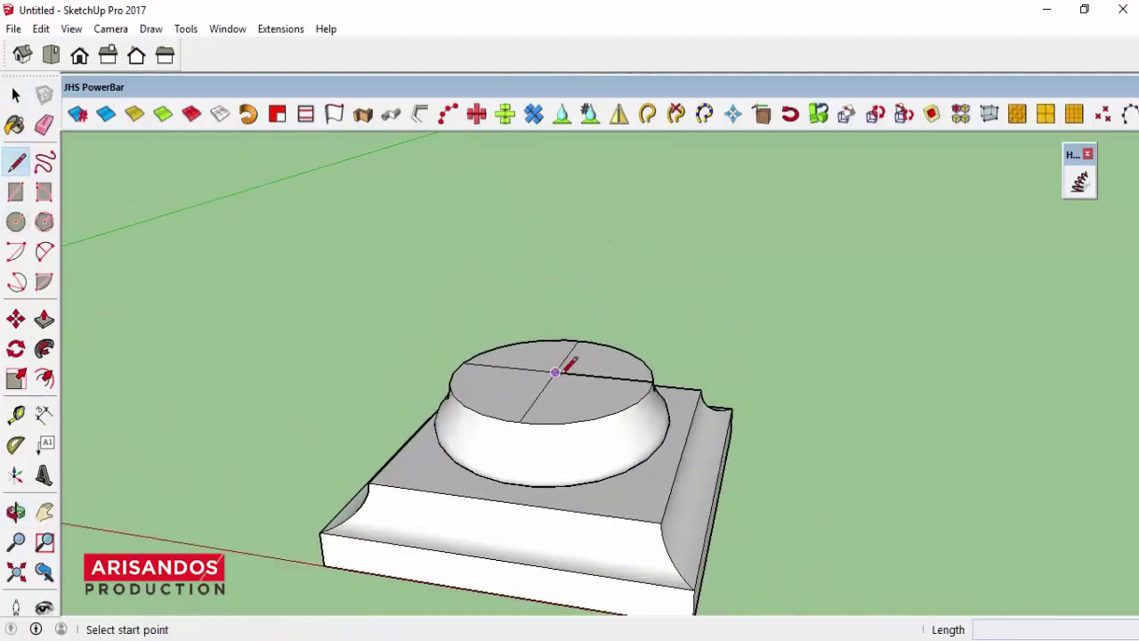
left_click(556, 372)
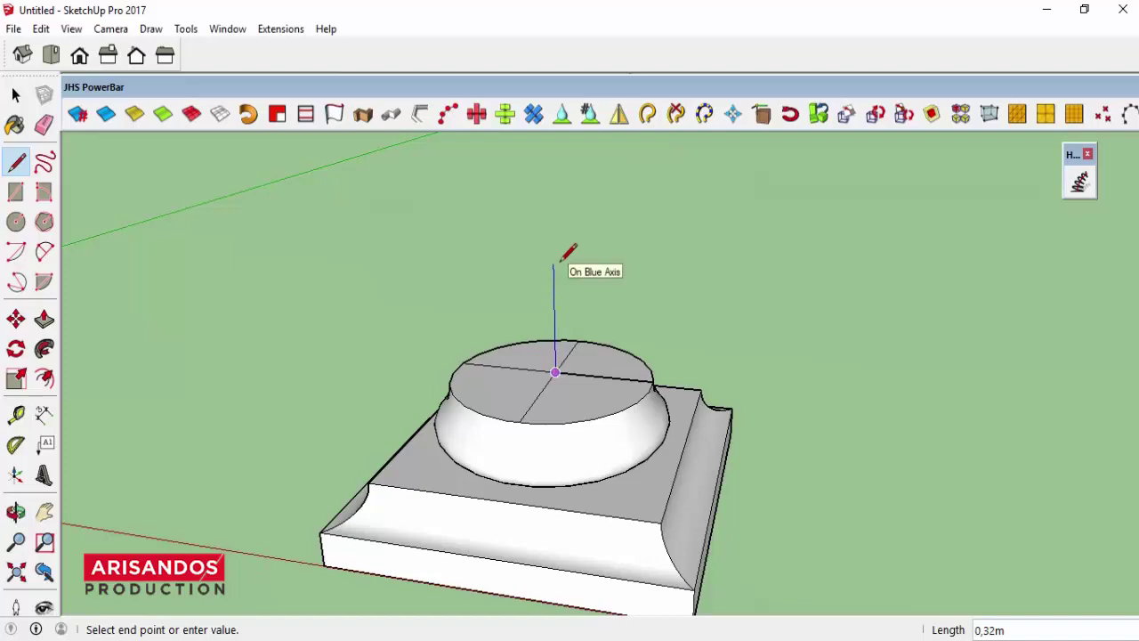
type("3")
key("Return")
scroll(562, 258, "down", 3)
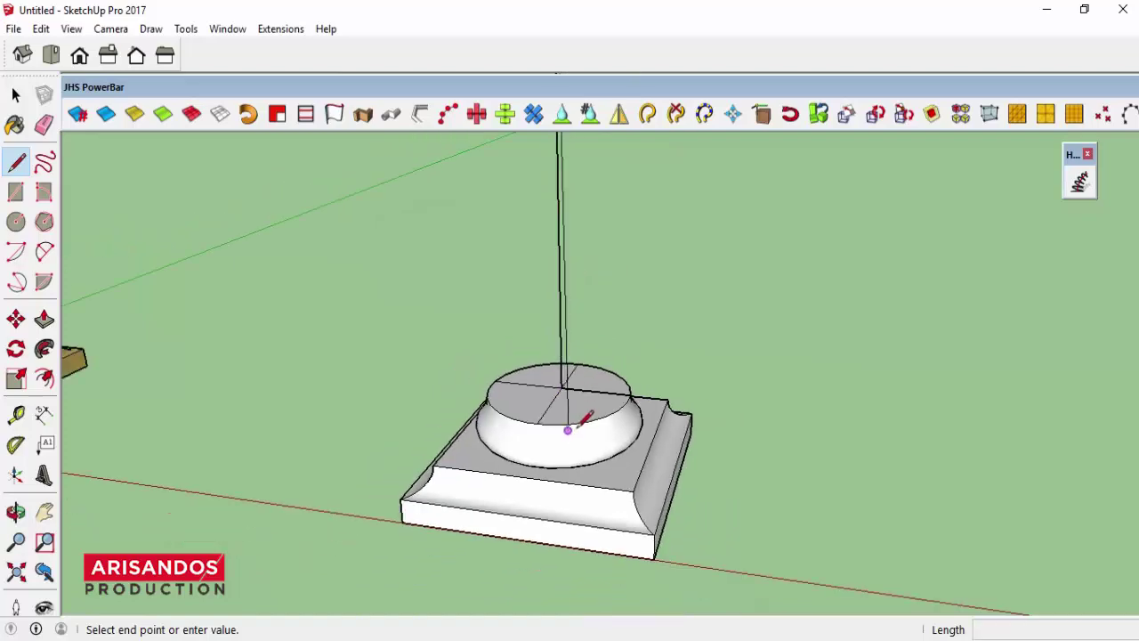
scroll(569, 294, "down", 3)
middle_click_drag(596, 405, 626, 381)
scroll(610, 303, "up", 3)
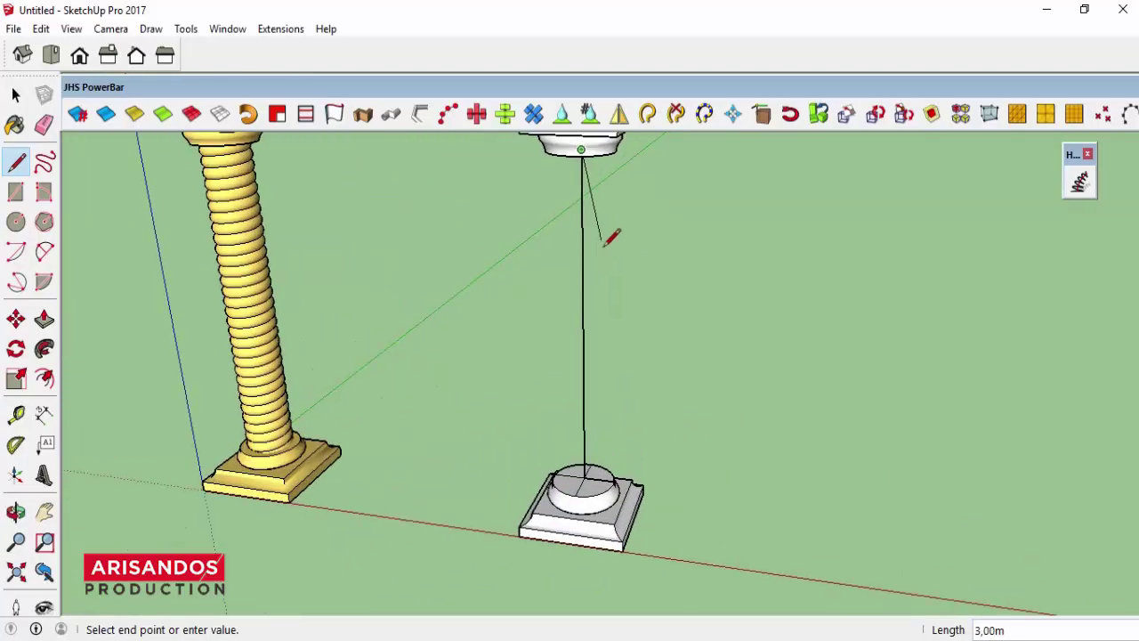
- Cancel the unfinished line and zoom in on the top of the grey column base
key("Escape")
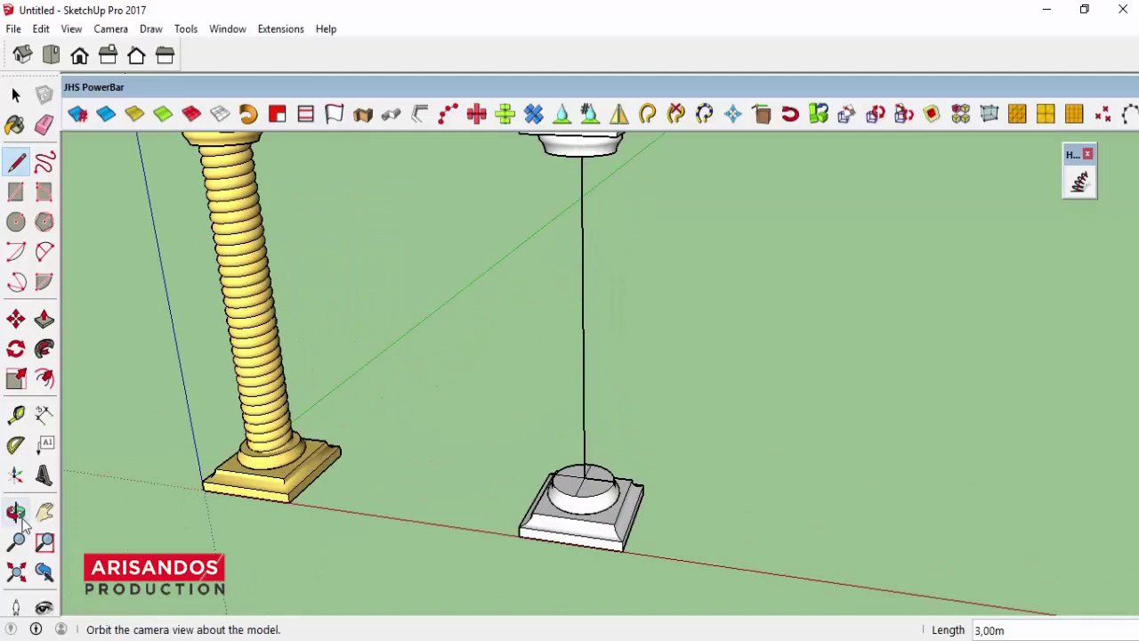
left_click(16, 511)
mouse_move(478, 369)
left_mouse_down()
mouse_move(471, 142)
mouse_move(611, 157)
mouse_move(603, 354)
mouse_move(574, 273)
left_mouse_up()
scroll(582, 406, "down", 2)
scroll(582, 465, "up", 3)
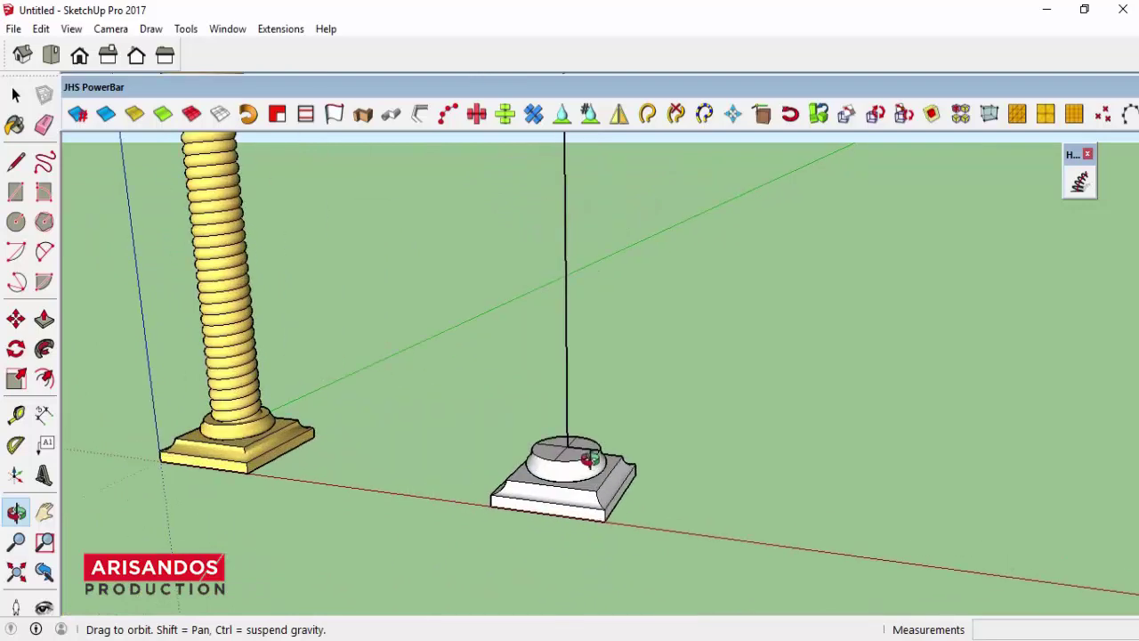
scroll(569, 452, "up", 3)
scroll(549, 496, "up", 2)
scroll(549, 495, "up", 3)
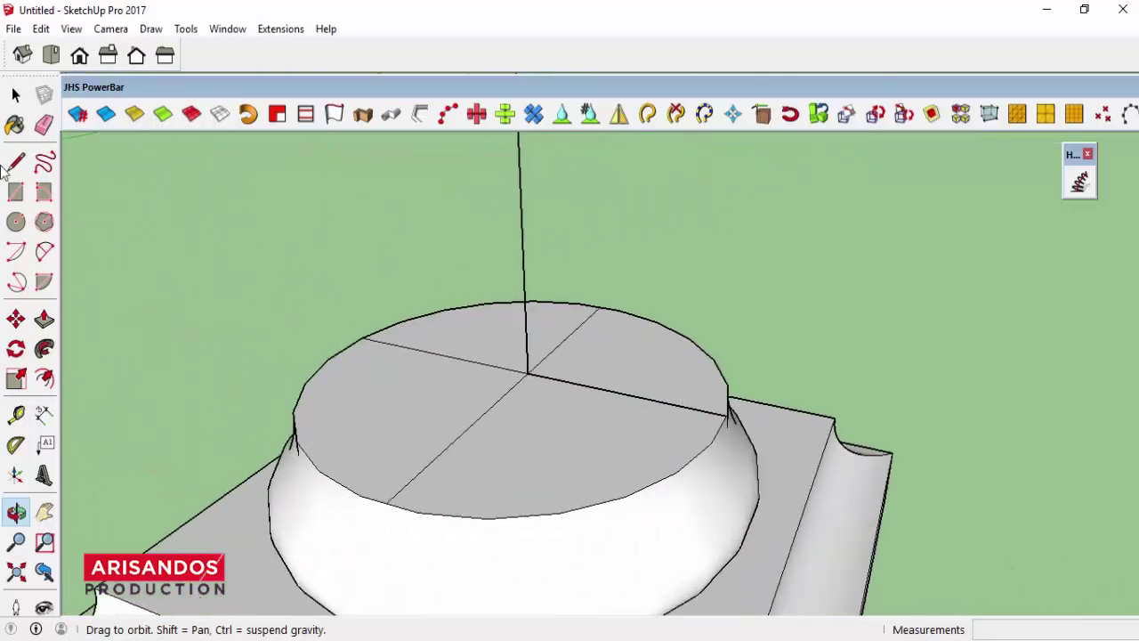
- Erase the two crossing lines on the round top of the grey column base
left_click(16, 96)
left_click(665, 425)
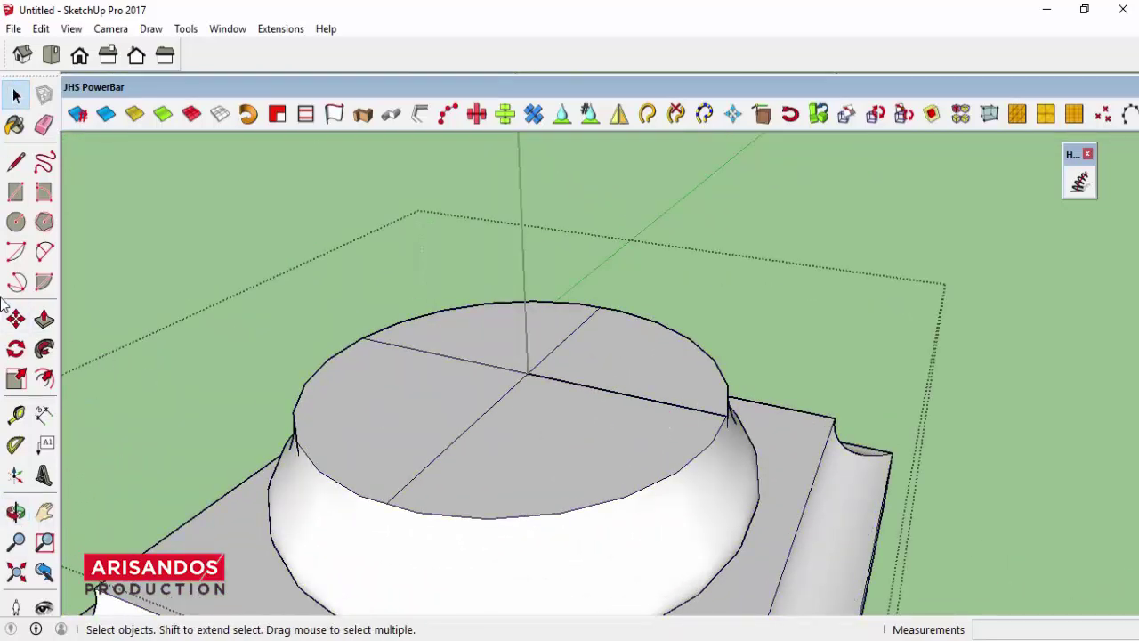
left_click(44, 124)
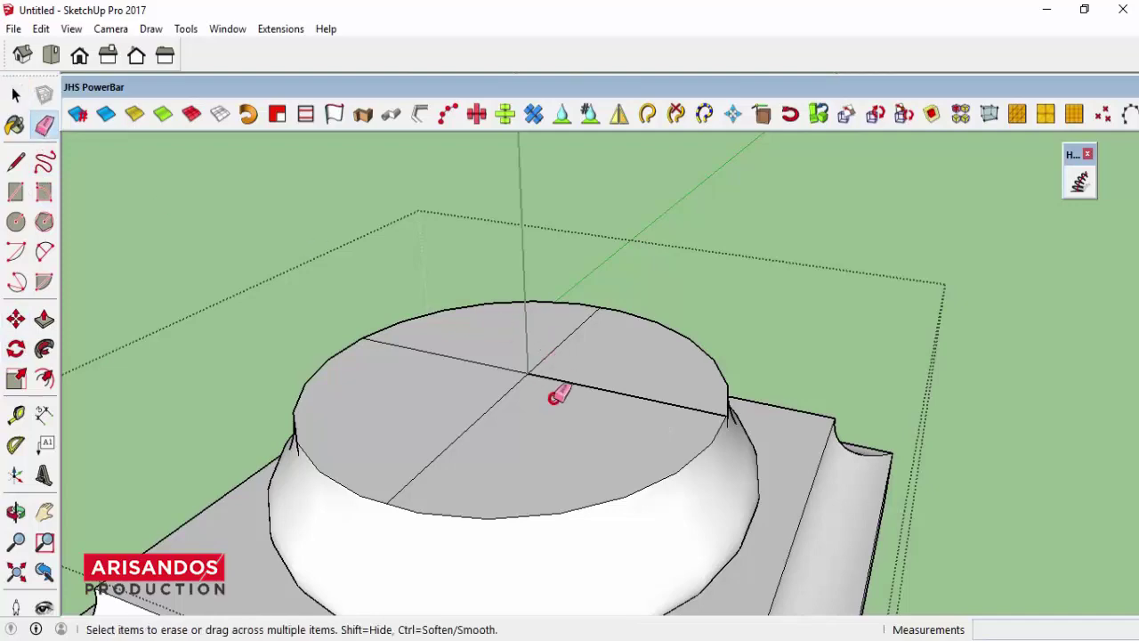
left_click(562, 366)
left_click(498, 384)
scroll(539, 427, "down", 2)
scroll(445, 374, "down", 3)
- Select the vertical line above the base and orbit down to an eye-level view
left_click(16, 95)
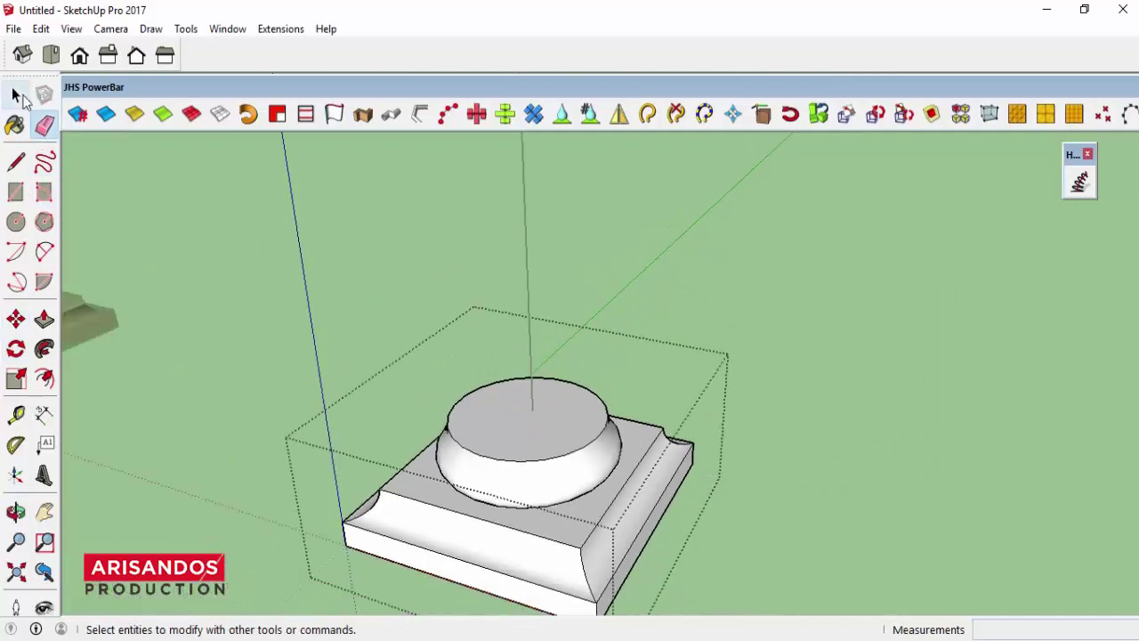
left_click(408, 299)
scroll(463, 374, "down", 3)
scroll(529, 445, "down", 2)
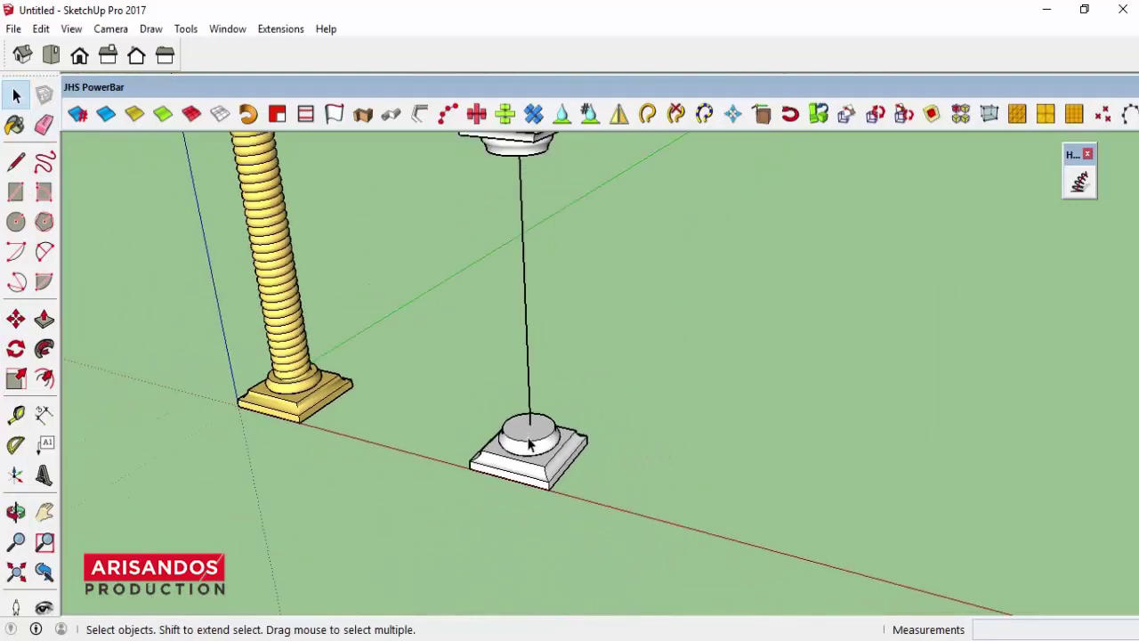
scroll(529, 445, "down", 2)
left_click(528, 386)
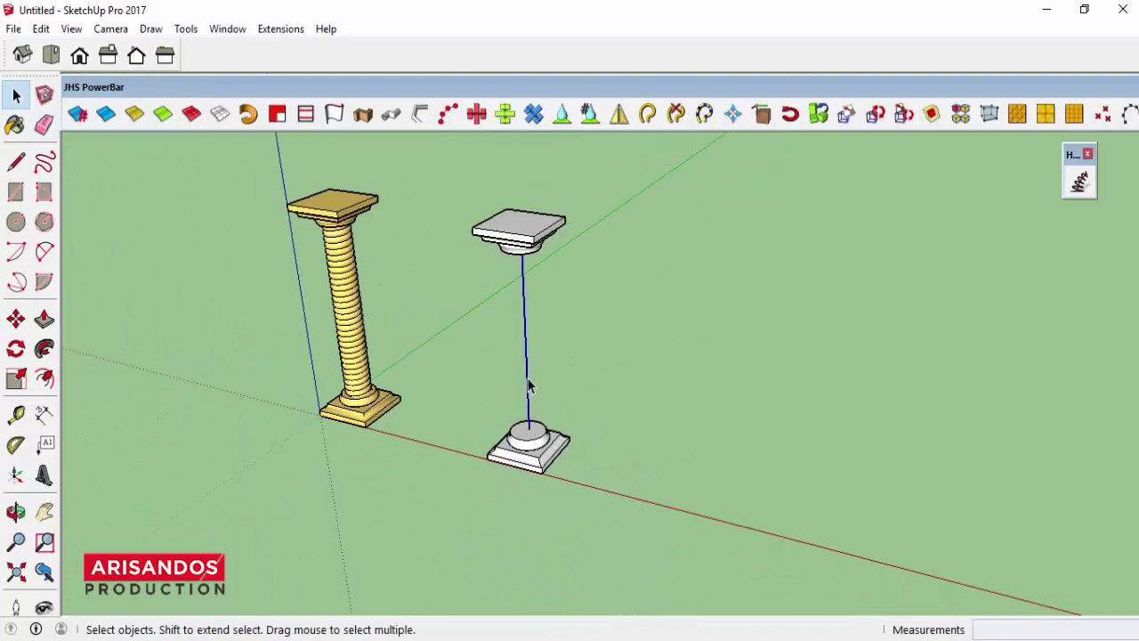
scroll(523, 279, "up", 1)
scroll(524, 263, "up", 1)
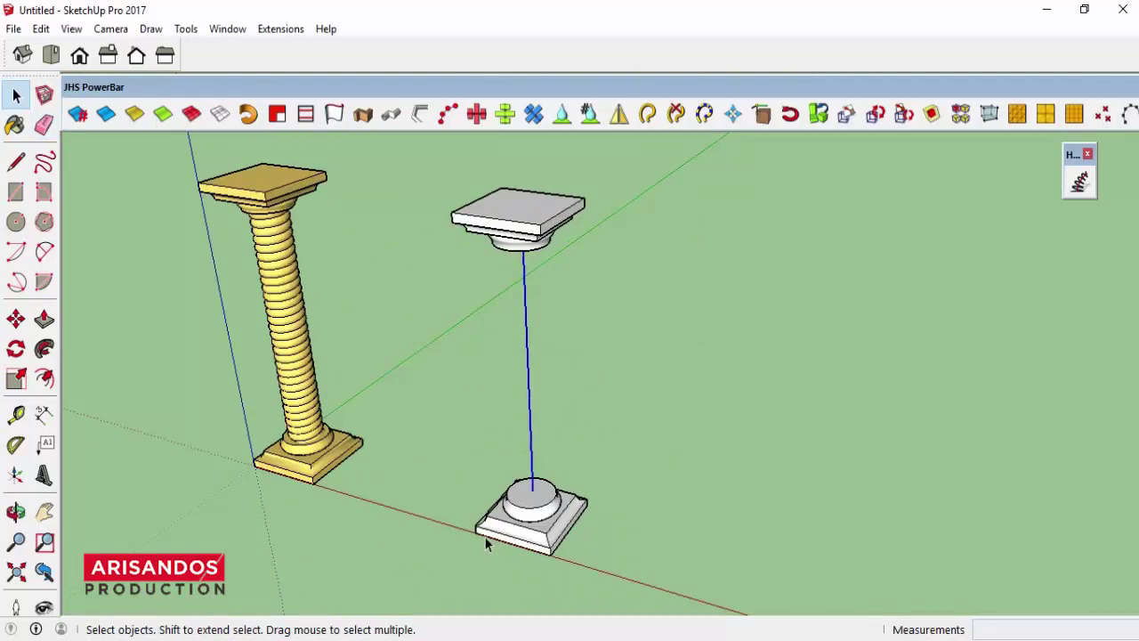
left_click(16, 512)
left_click_drag(554, 436, 529, 336)
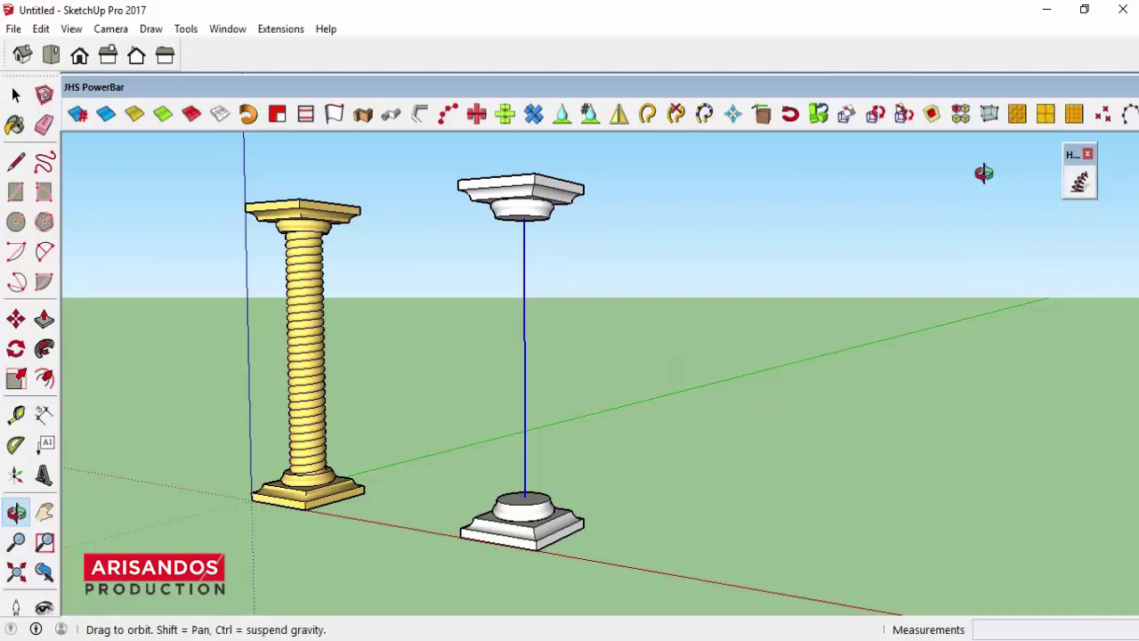
left_click(238, 32)
left_click(283, 210)
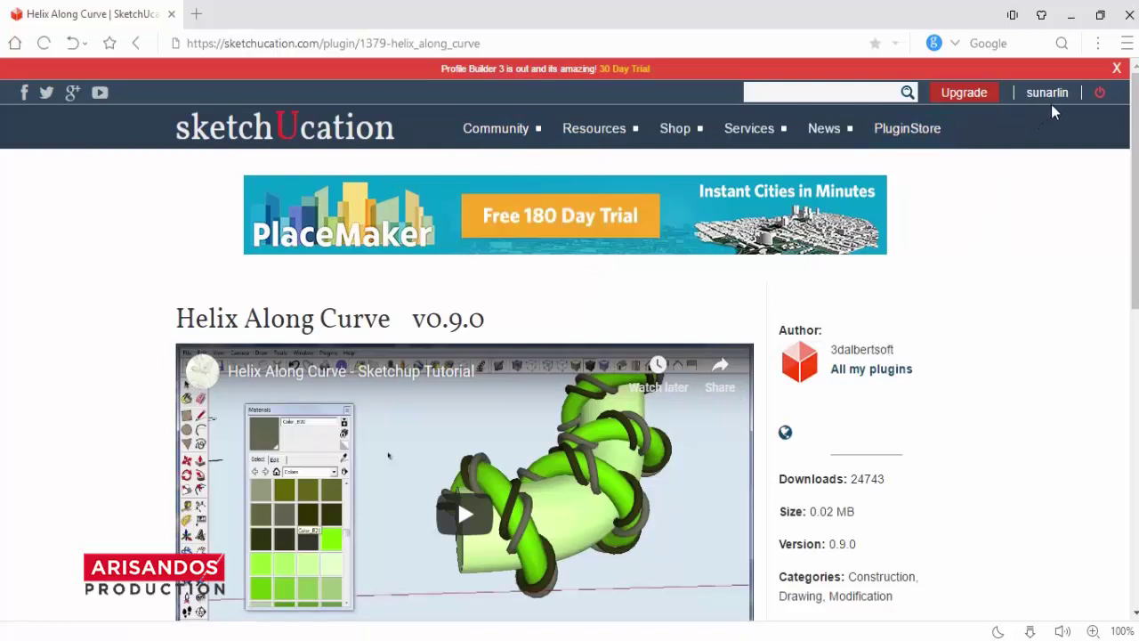
scroll(961, 264, "down", 2)
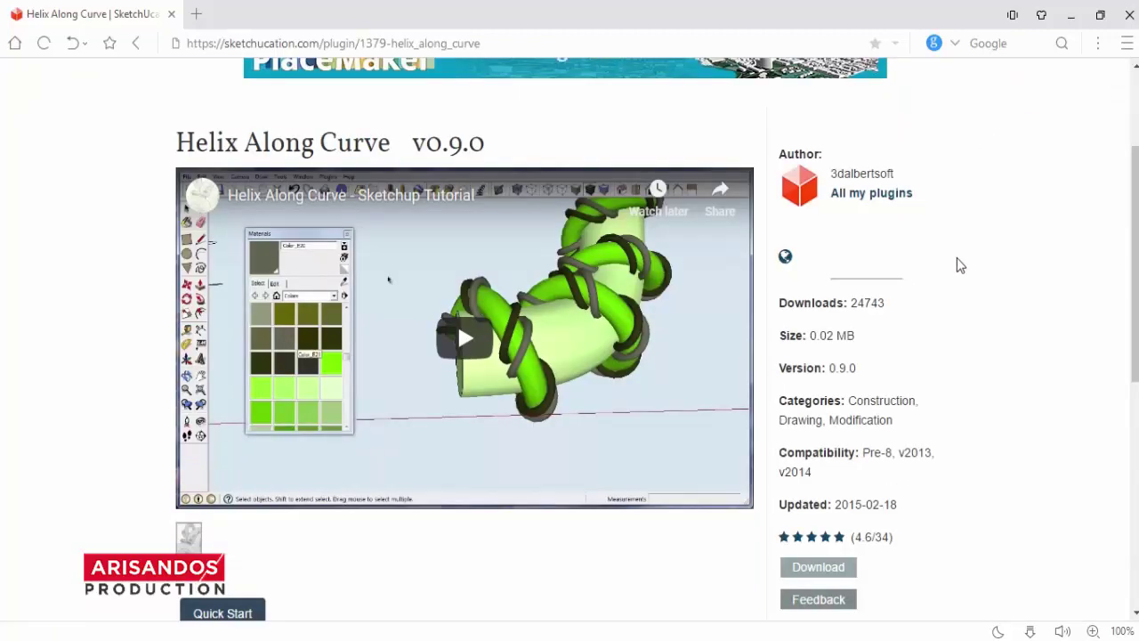
scroll(961, 294, "down", 1)
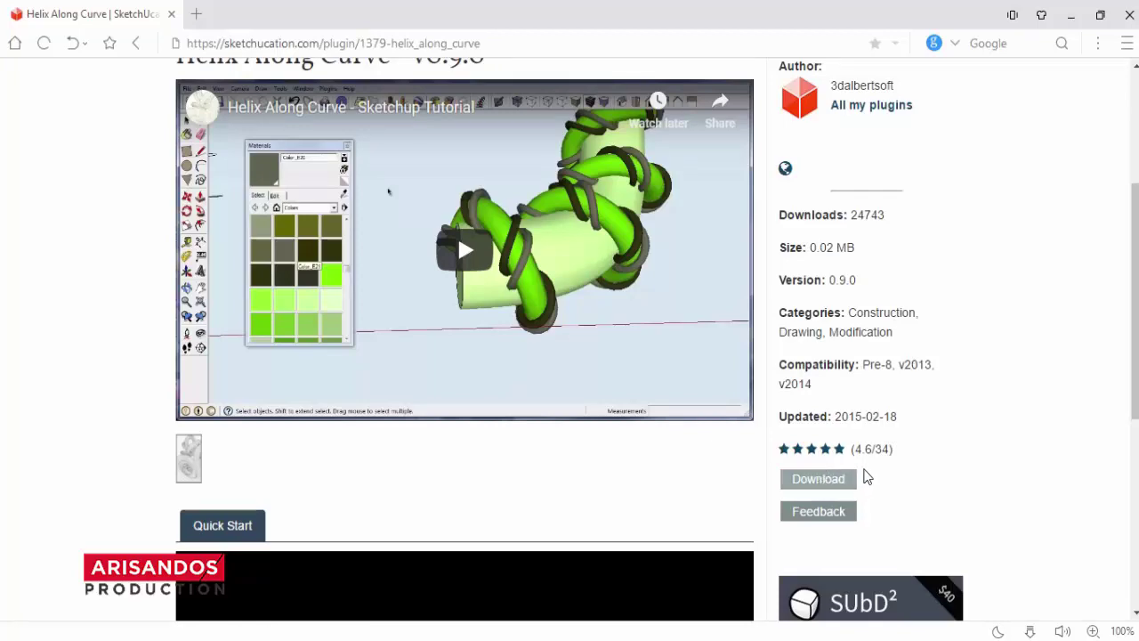
scroll(832, 331, "up", 2)
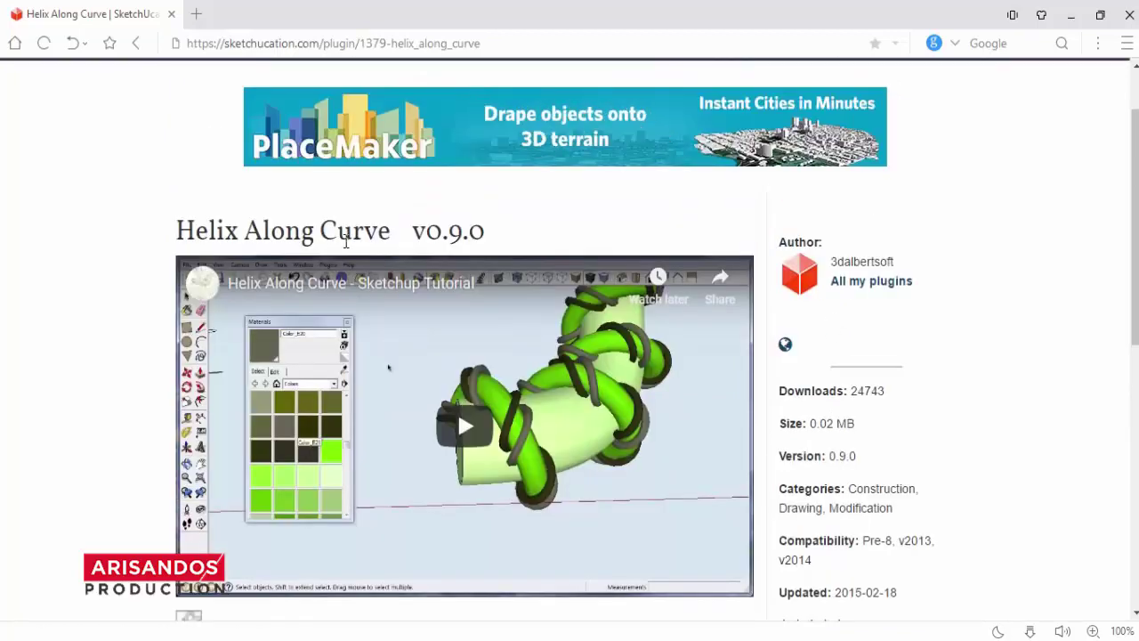
left_click(1071, 15)
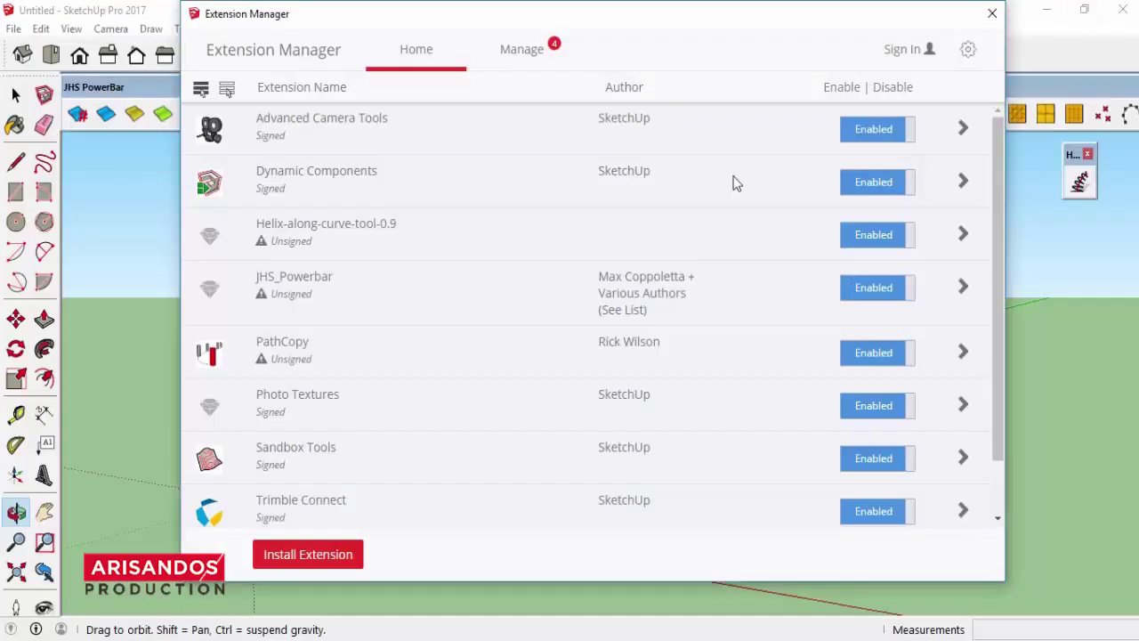
left_click(992, 13)
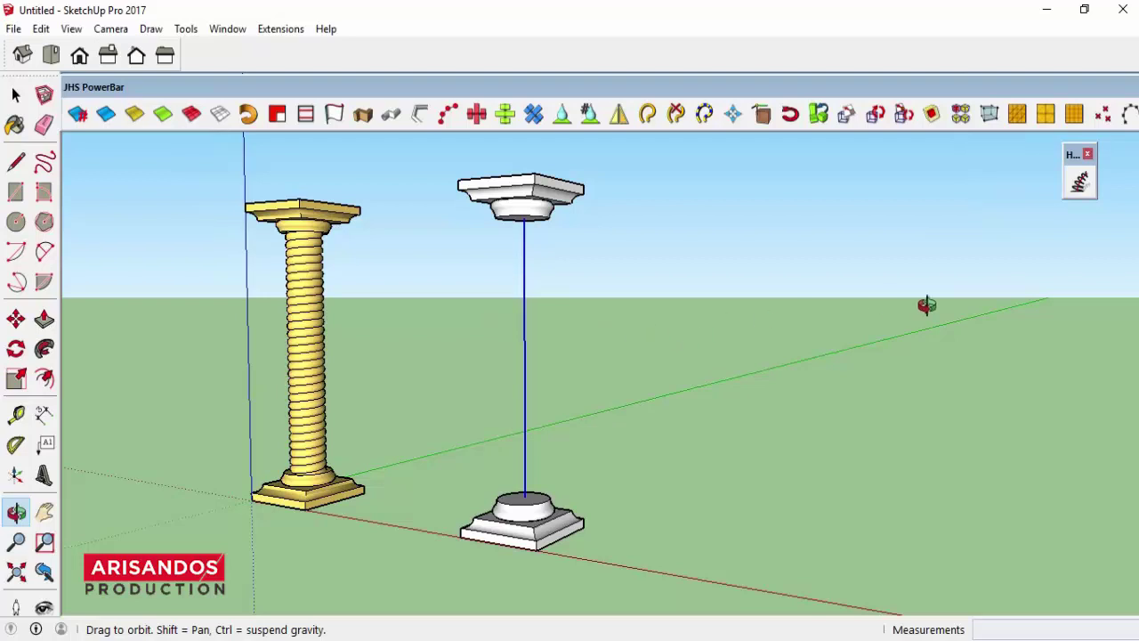
- Run Helix along curve with Radius 1 and 2 at 0,26m, 30 laps and 50 sections per lap
left_click(1080, 181)
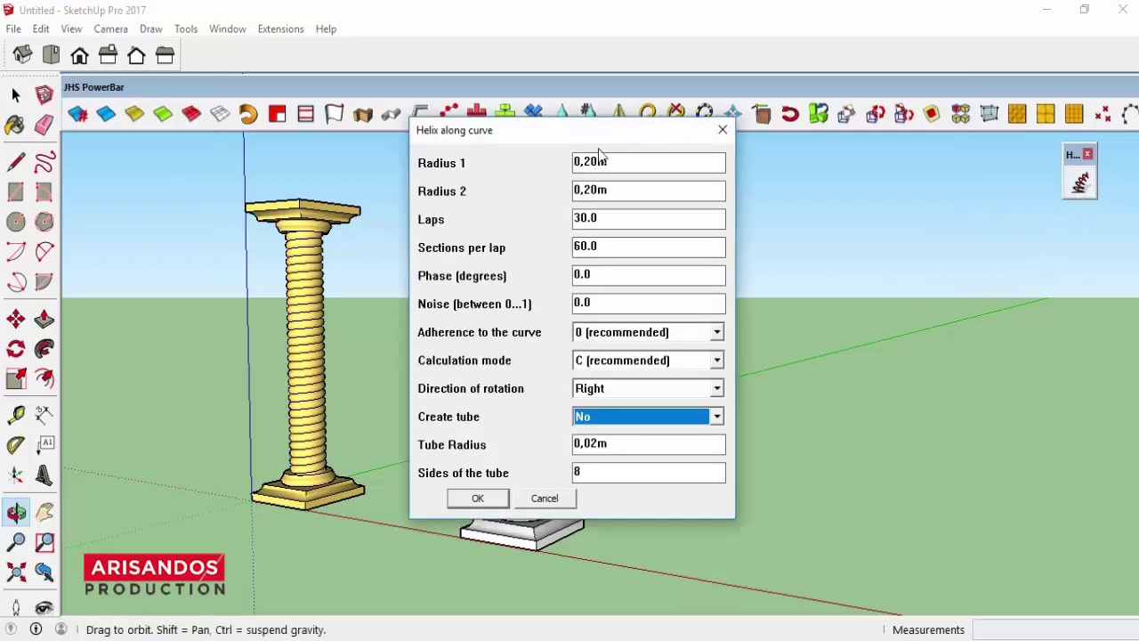
left_click_drag(595, 134, 822, 178)
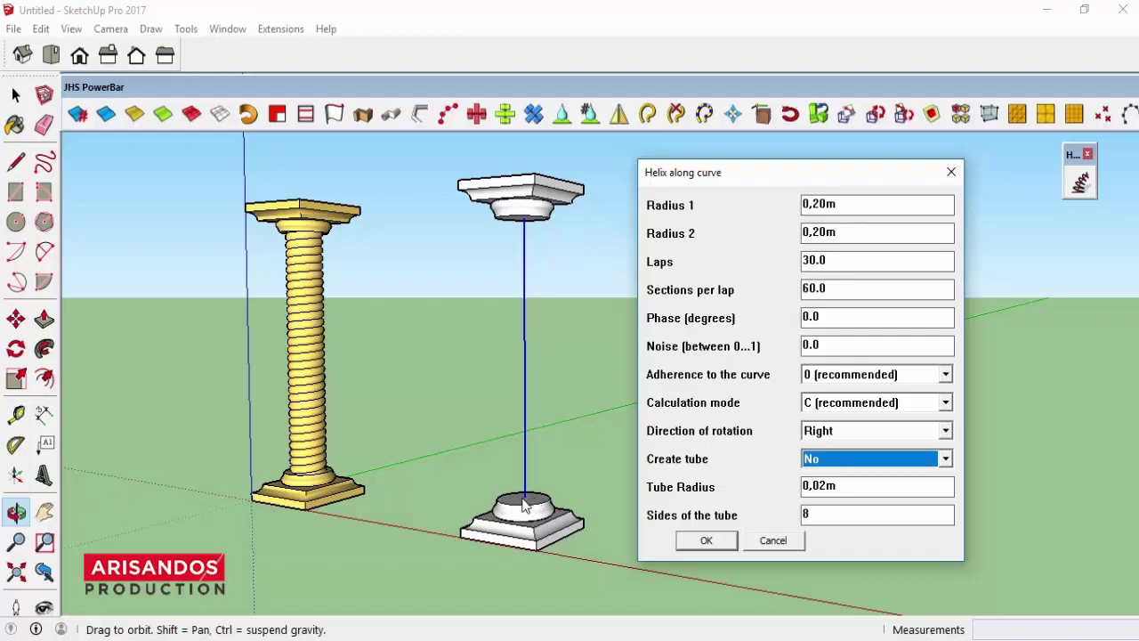
left_click(820, 204)
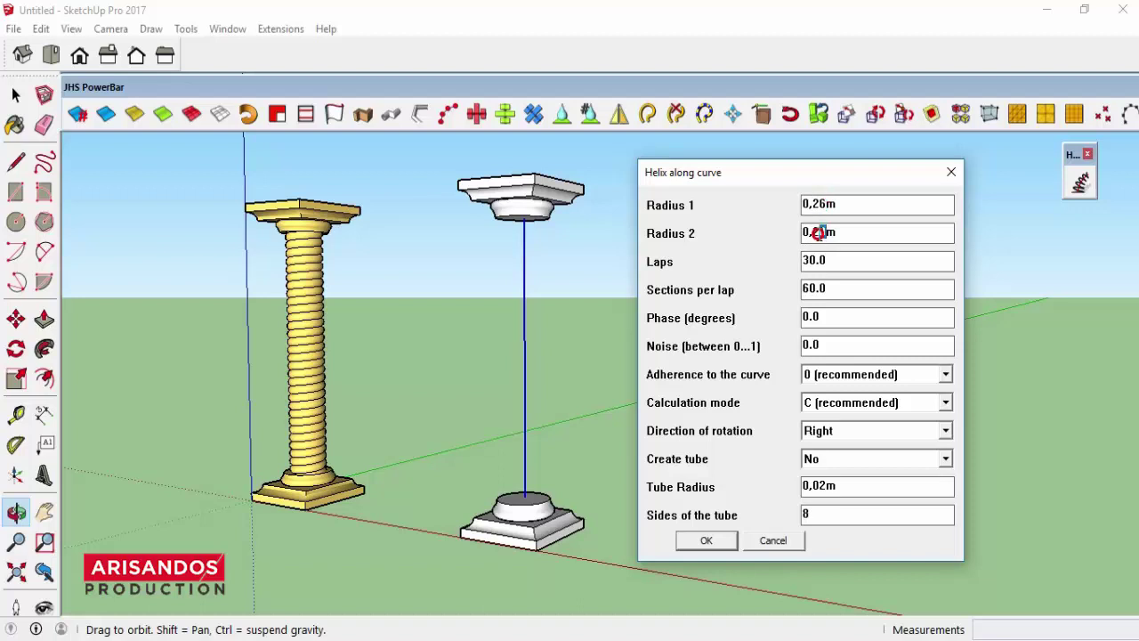
type("6")
left_click_drag(834, 290, 797, 290)
type("50")
left_click_drag(821, 290, 803, 288)
- Generate the helix up the vertical line and orbit to an eye-level view of its coils
left_click(717, 541)
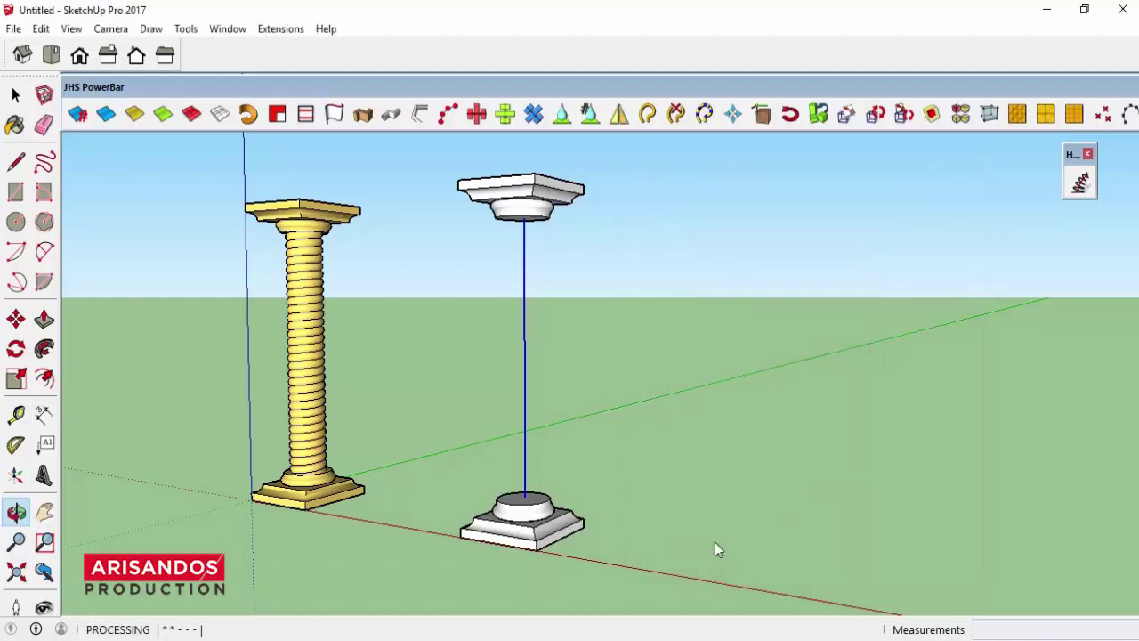
scroll(522, 474, "up", 3)
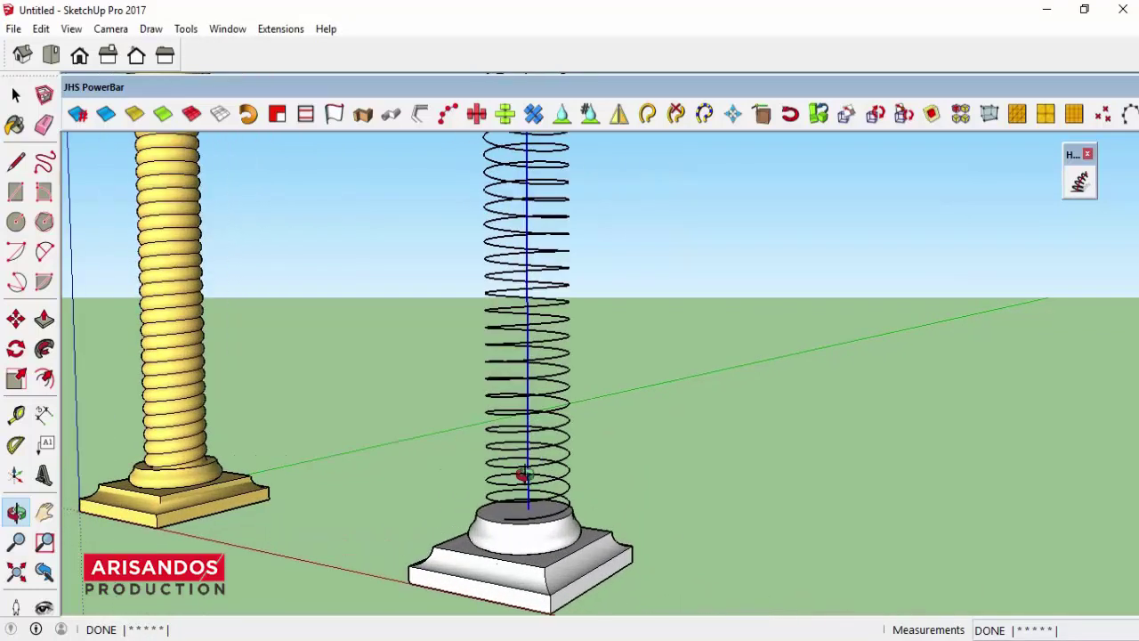
scroll(522, 475, "down", 3)
left_click(16, 512)
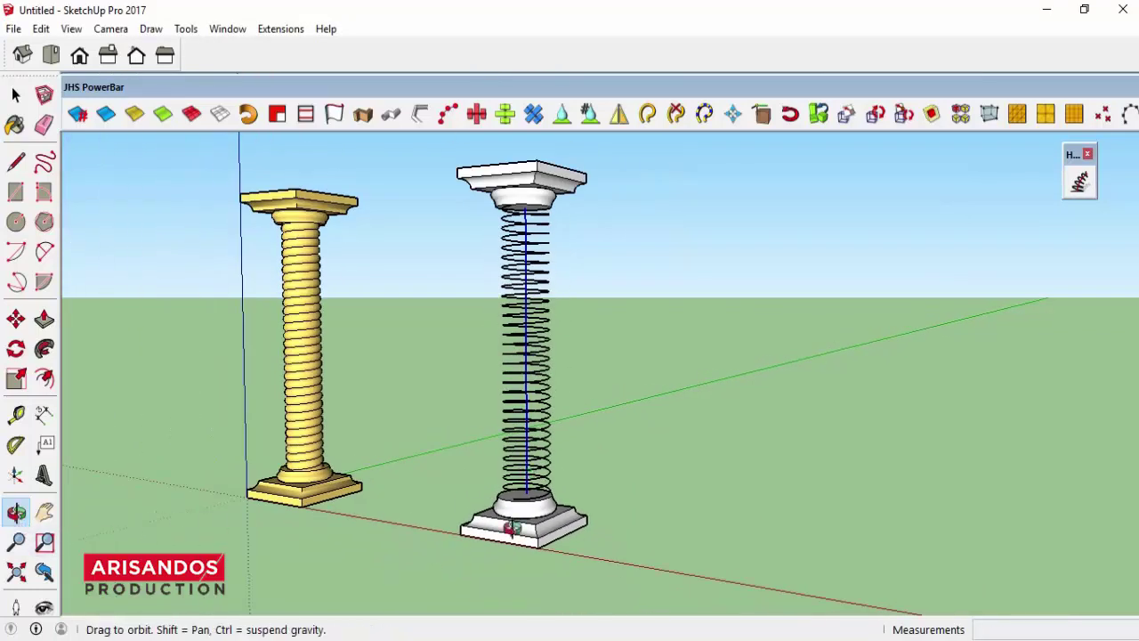
mouse_move(512, 529)
left_mouse_down()
mouse_move(602, 376)
mouse_move(798, 516)
mouse_move(720, 613)
mouse_move(553, 567)
left_mouse_up()
scroll(511, 532, "up", 2)
scroll(579, 501, "up", 1)
scroll(584, 496, "up", 1)
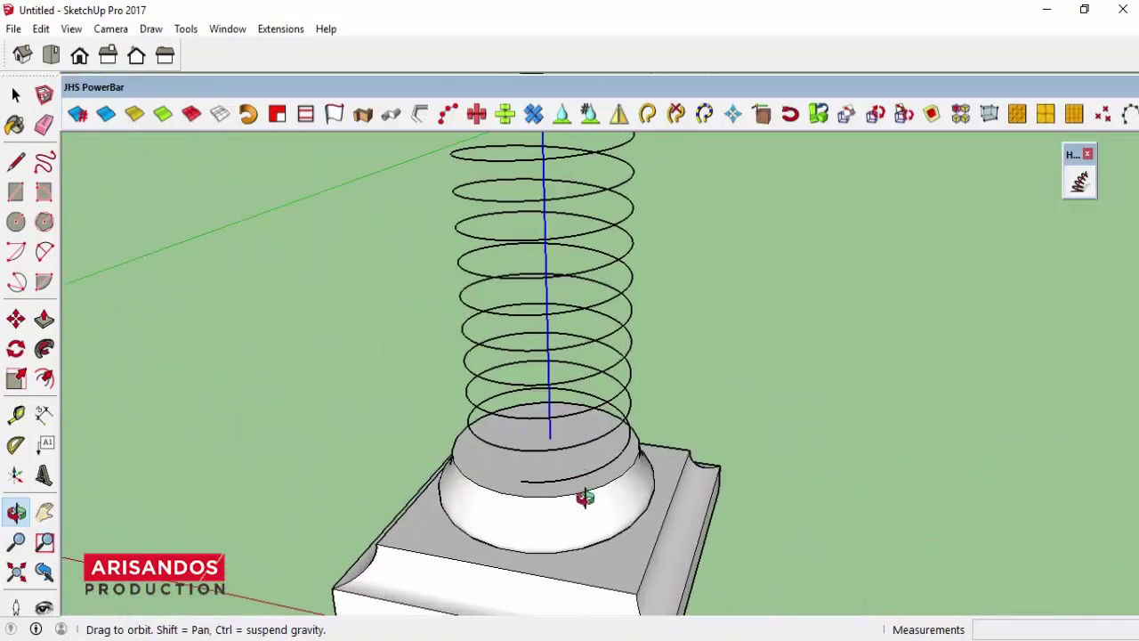
scroll(582, 502, "up", 1)
left_click_drag(582, 502, 564, 476)
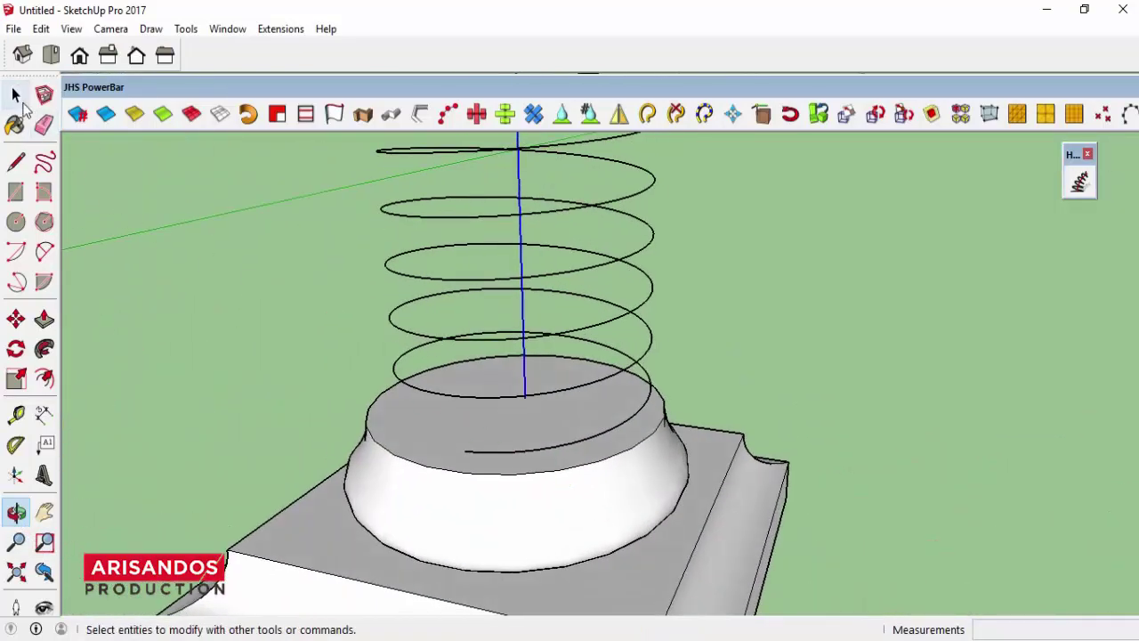
- Select the helix group and enter it for editing near its lower end
left_click(16, 94)
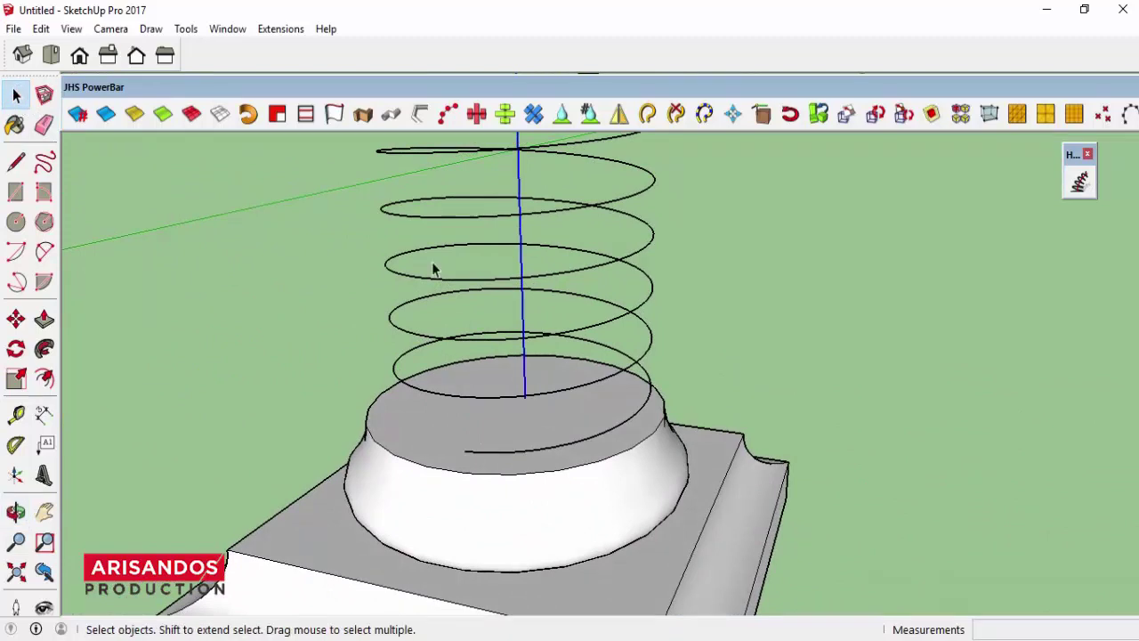
left_click(538, 222)
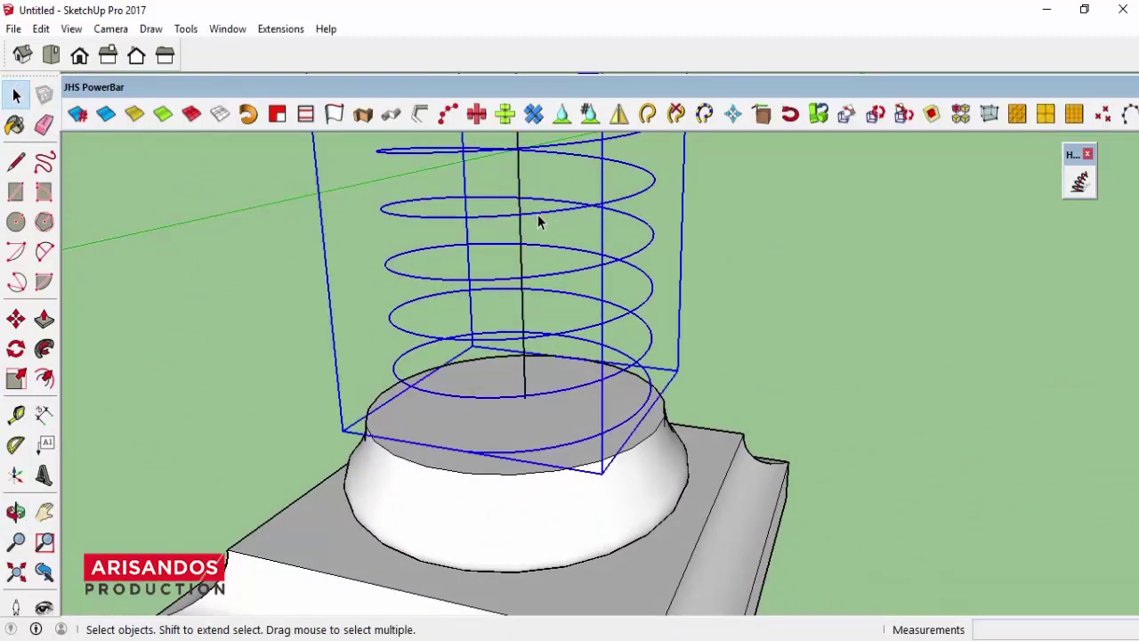
double_click(566, 334)
scroll(479, 447, "up", 1)
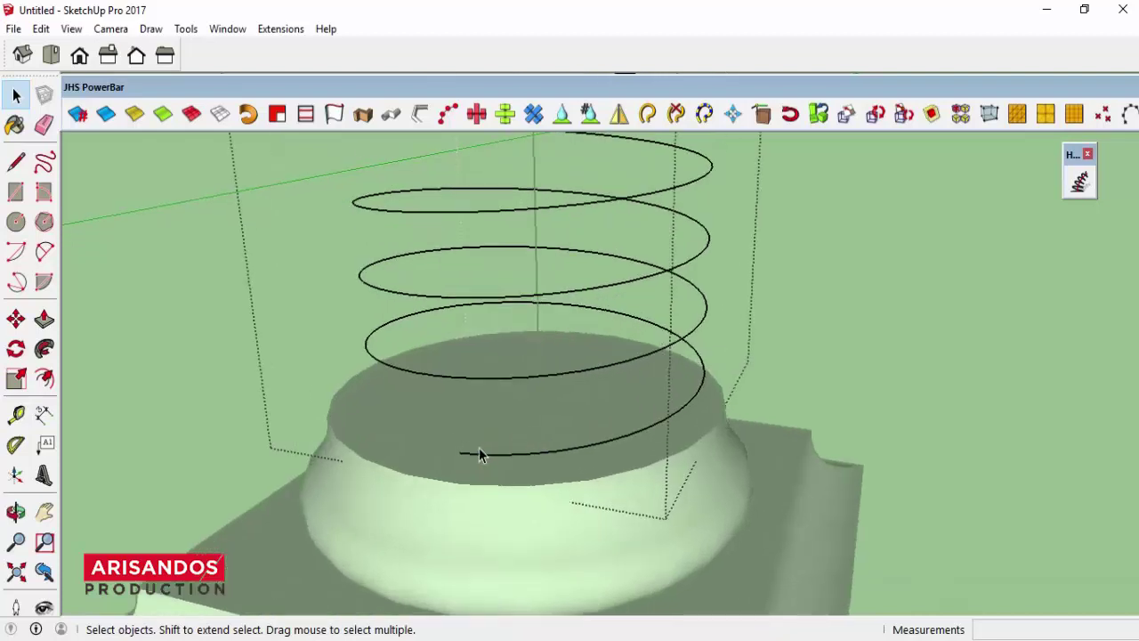
scroll(479, 445, "up", 2)
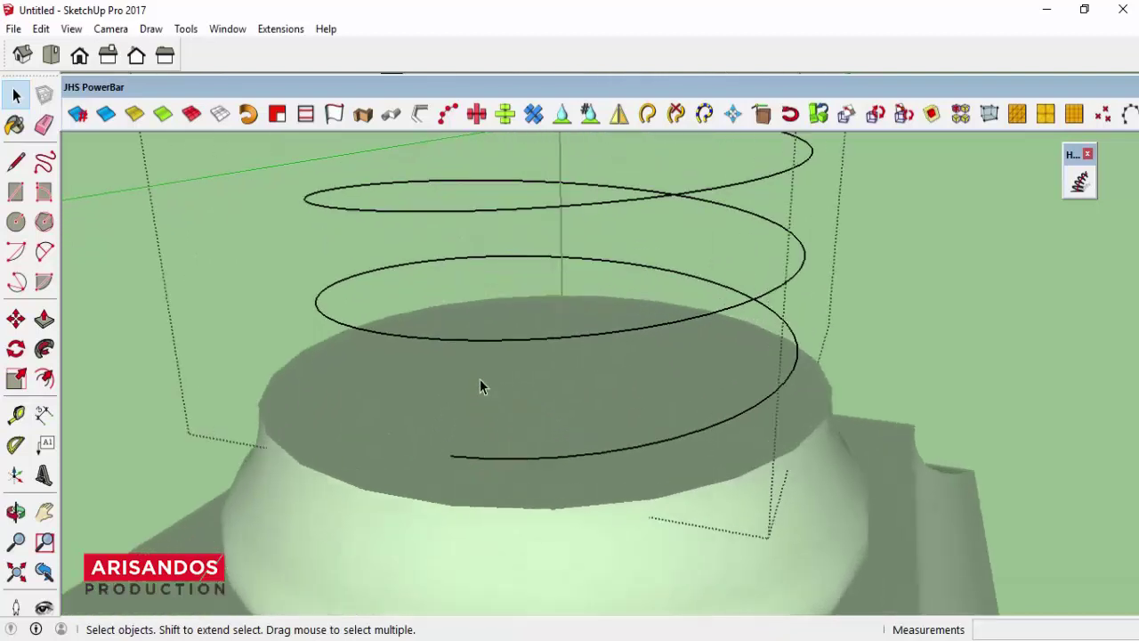
- Draw a vertical edge from the helix's lower end to the coil above and erase the stub
left_click(16, 161)
left_click(449, 455)
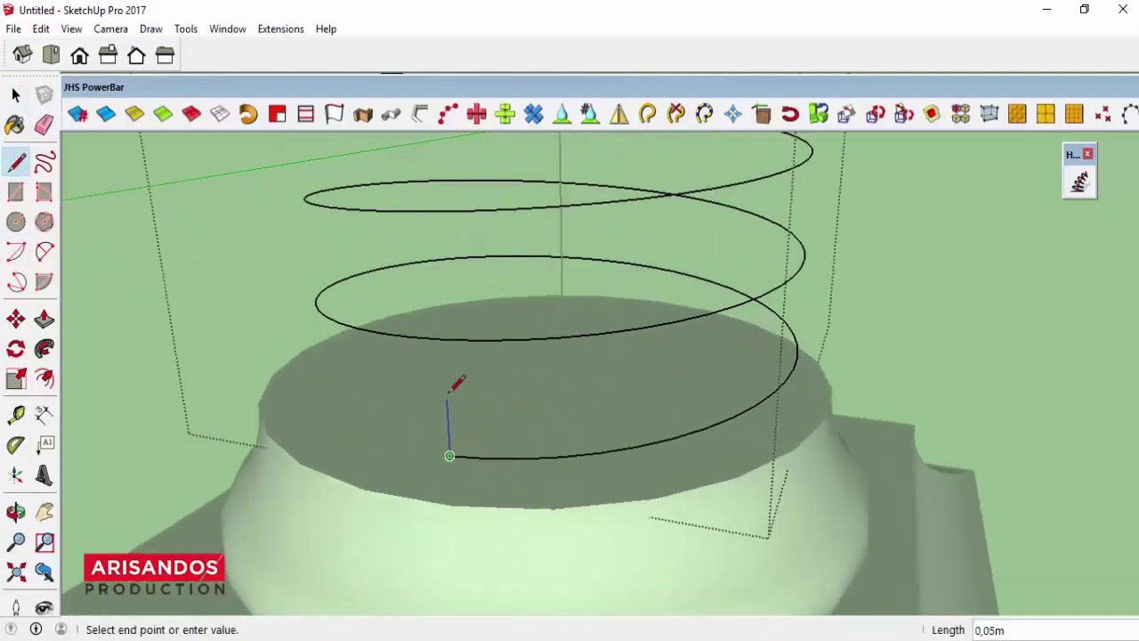
left_click(442, 316)
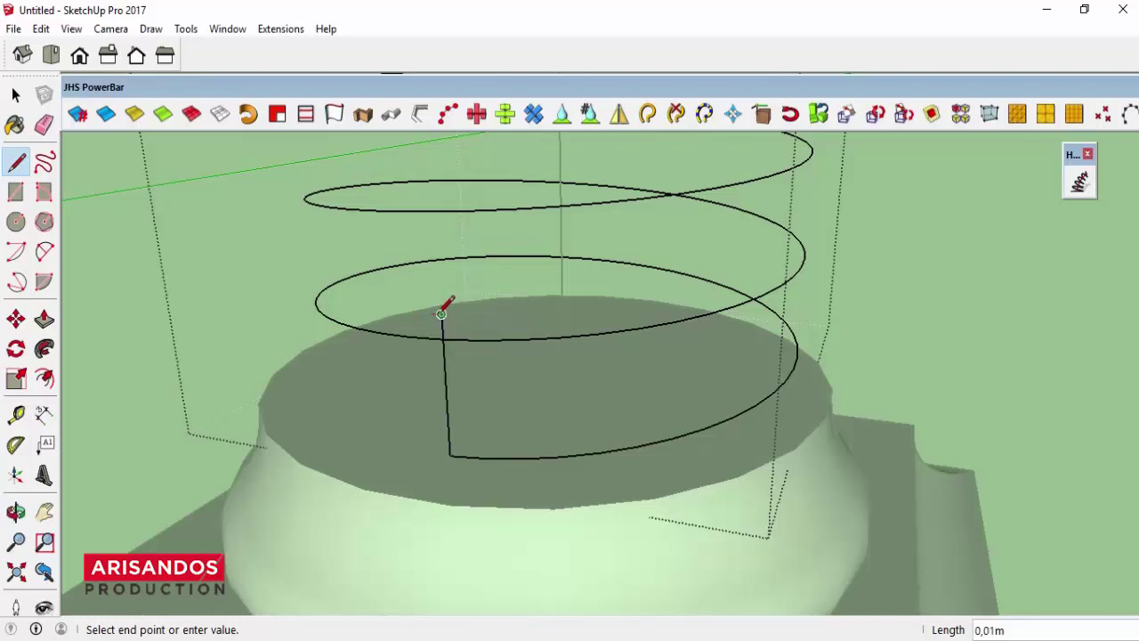
left_click(44, 124)
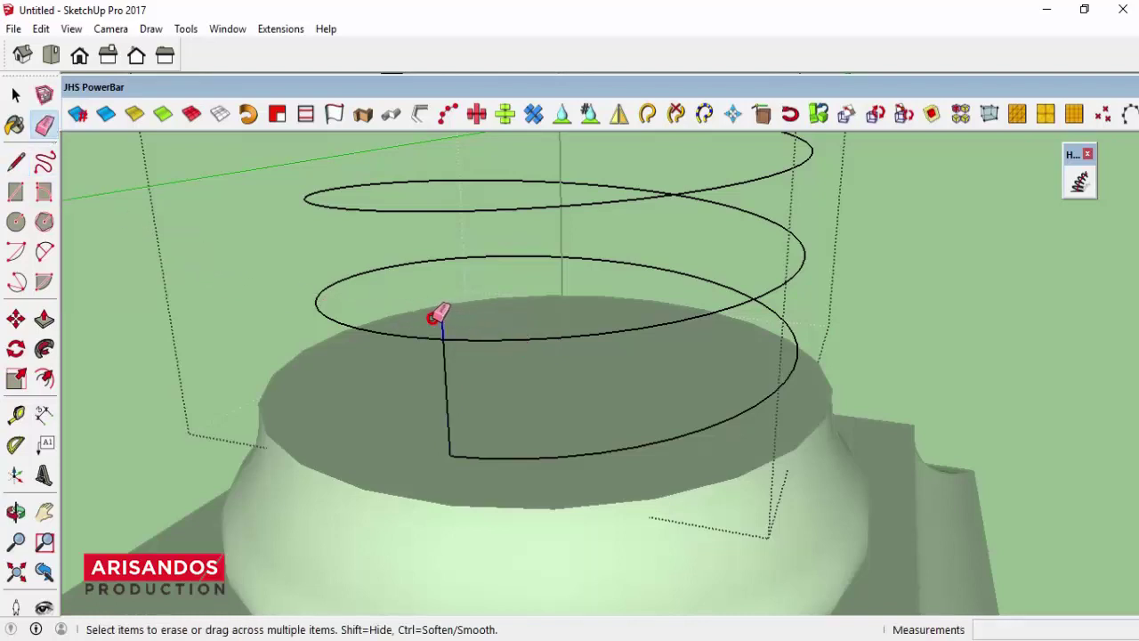
left_click(443, 327)
- Delete the extra spiral loops and front rim arc, leaving one loop over the base
left_click(16, 94)
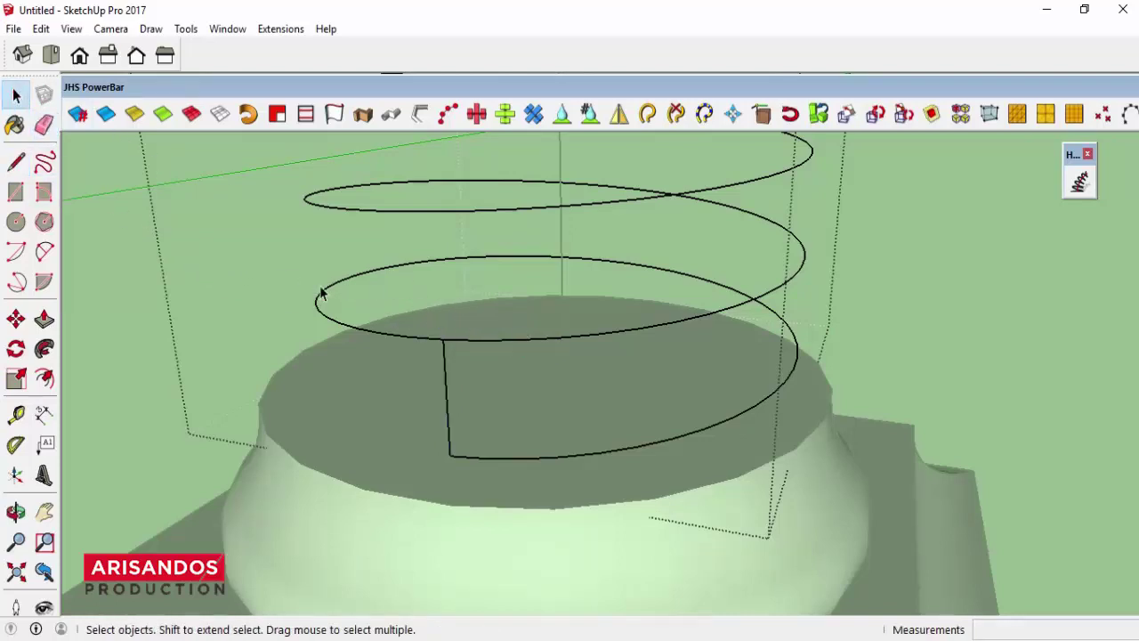
left_click(422, 341)
left_click(522, 342)
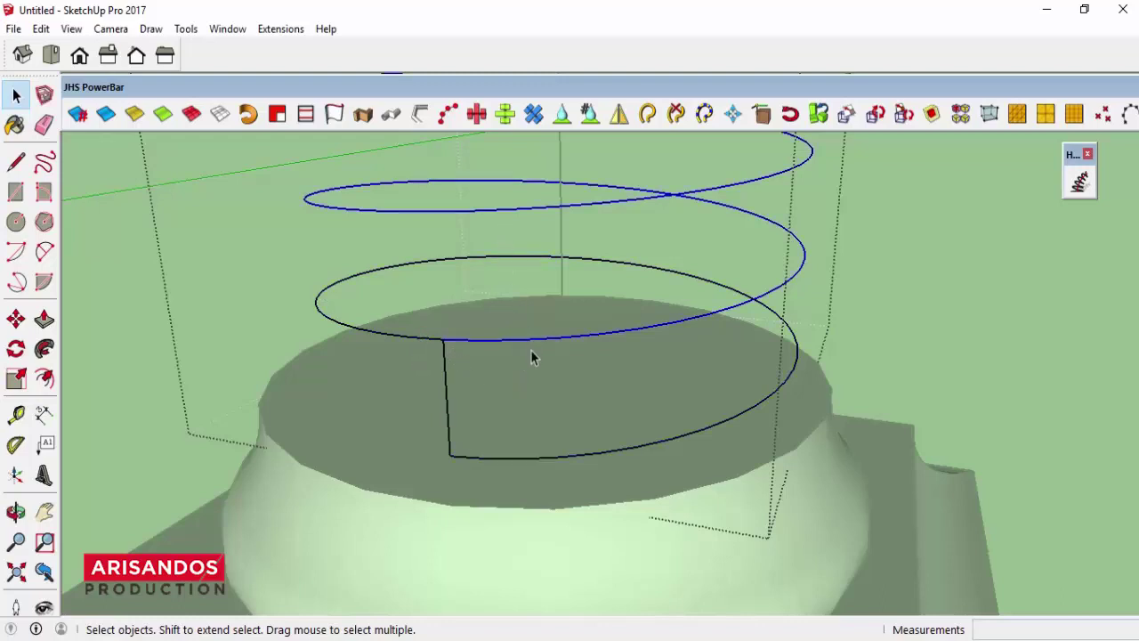
key("Delete")
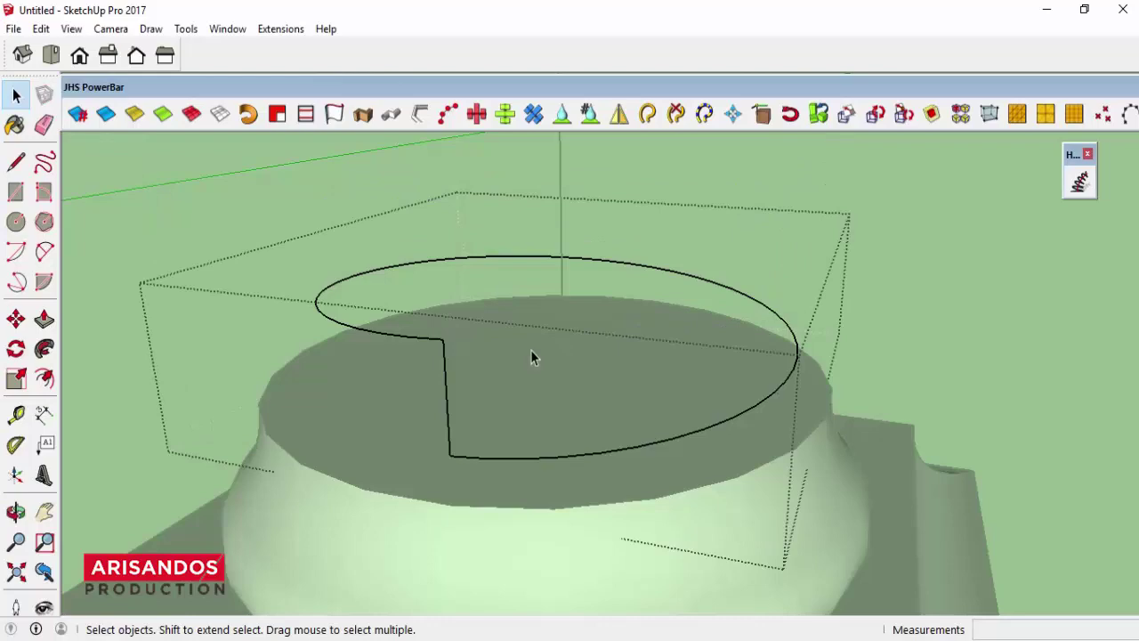
scroll(530, 356, "down", 3)
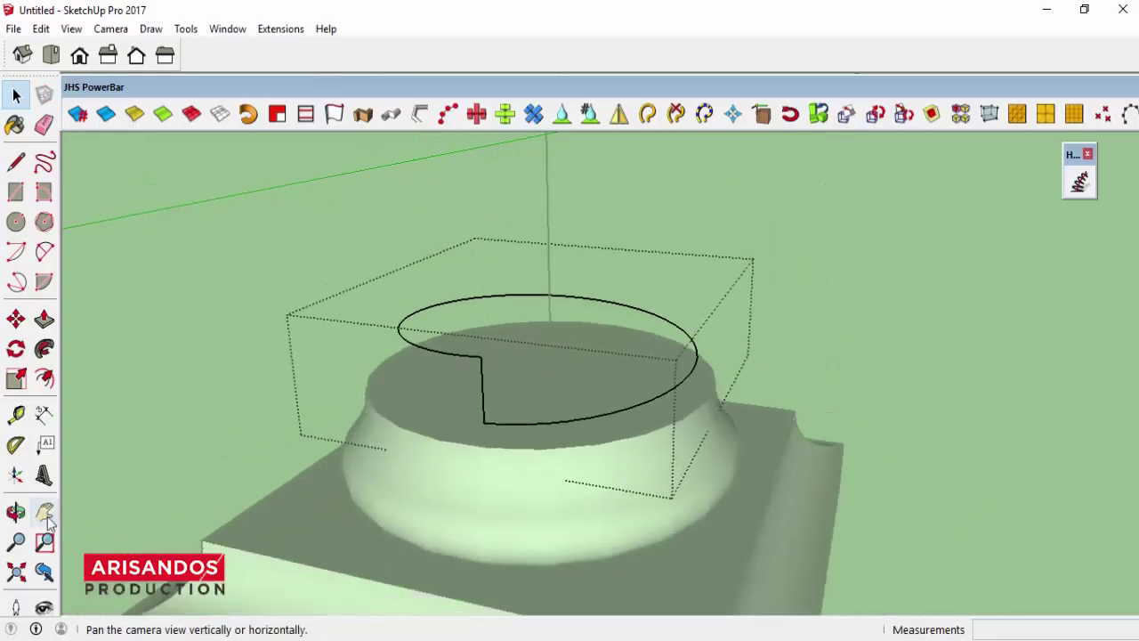
left_click(16, 514)
mouse_move(550, 389)
left_mouse_down()
mouse_move(394, 442)
mouse_move(308, 427)
mouse_move(281, 382)
left_mouse_up()
scroll(400, 344, "up", 2)
scroll(401, 344, "up", 2)
mouse_move(401, 344)
left_mouse_down()
mouse_move(382, 356)
mouse_move(407, 319)
left_mouse_up()
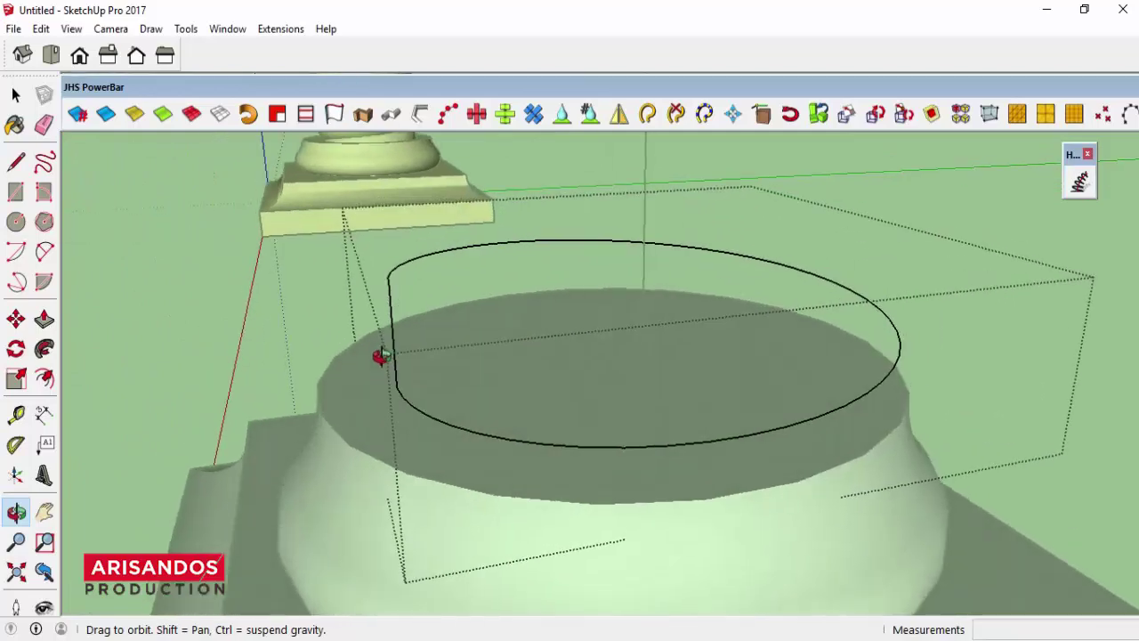
scroll(407, 319, "up", 3)
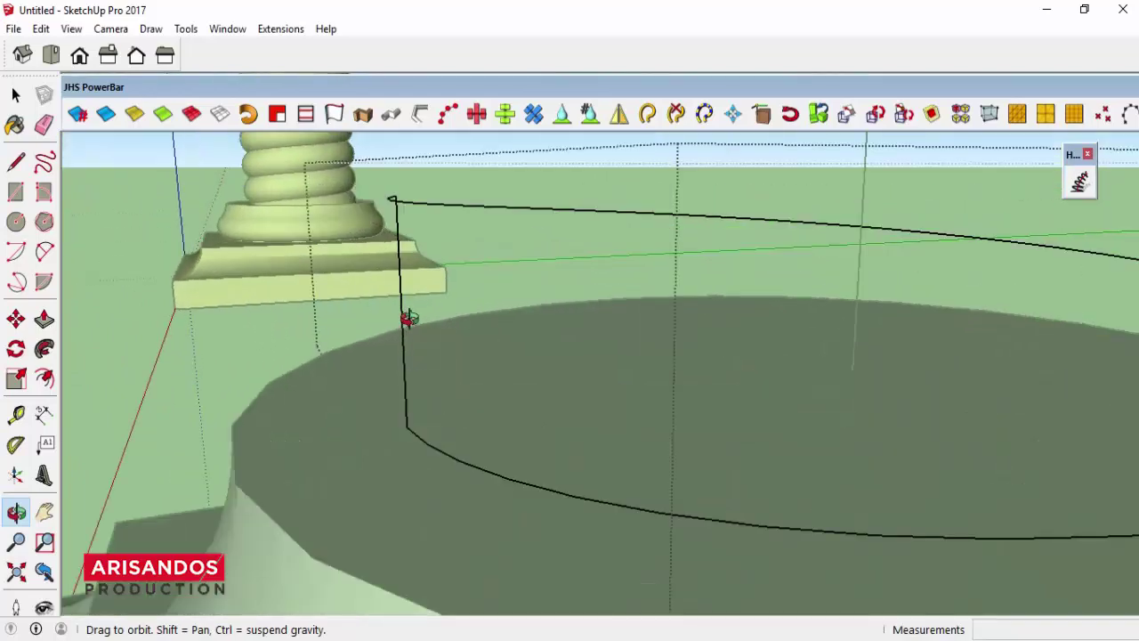
- Draw a 2 Point Arc between the vertical edge's endpoints to form a half-disc face
left_click(42, 254)
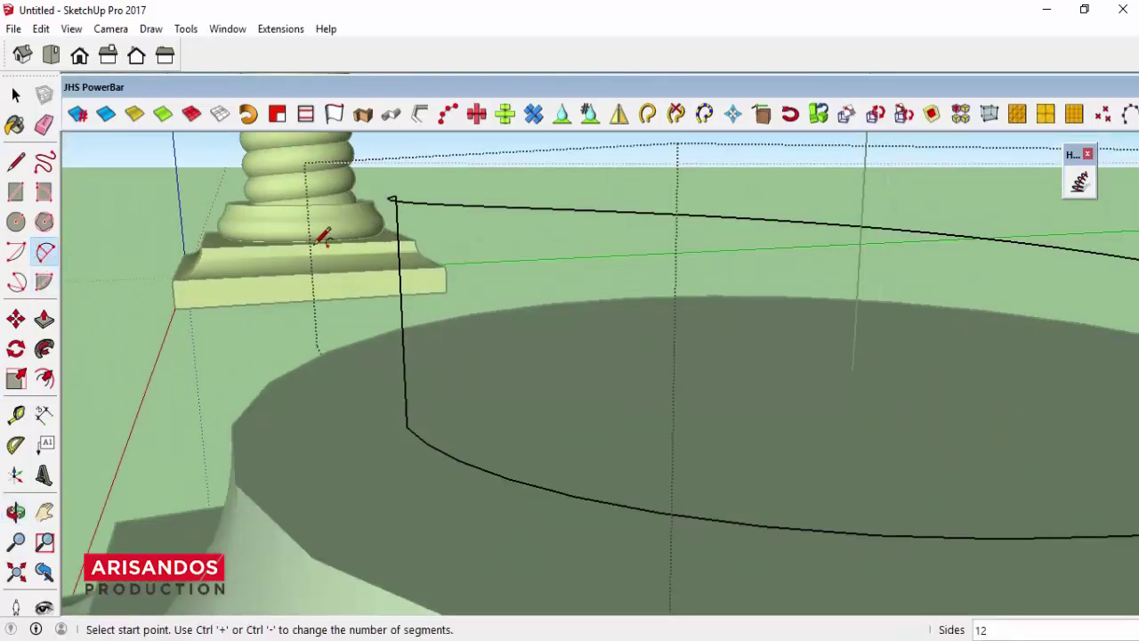
left_click(394, 196)
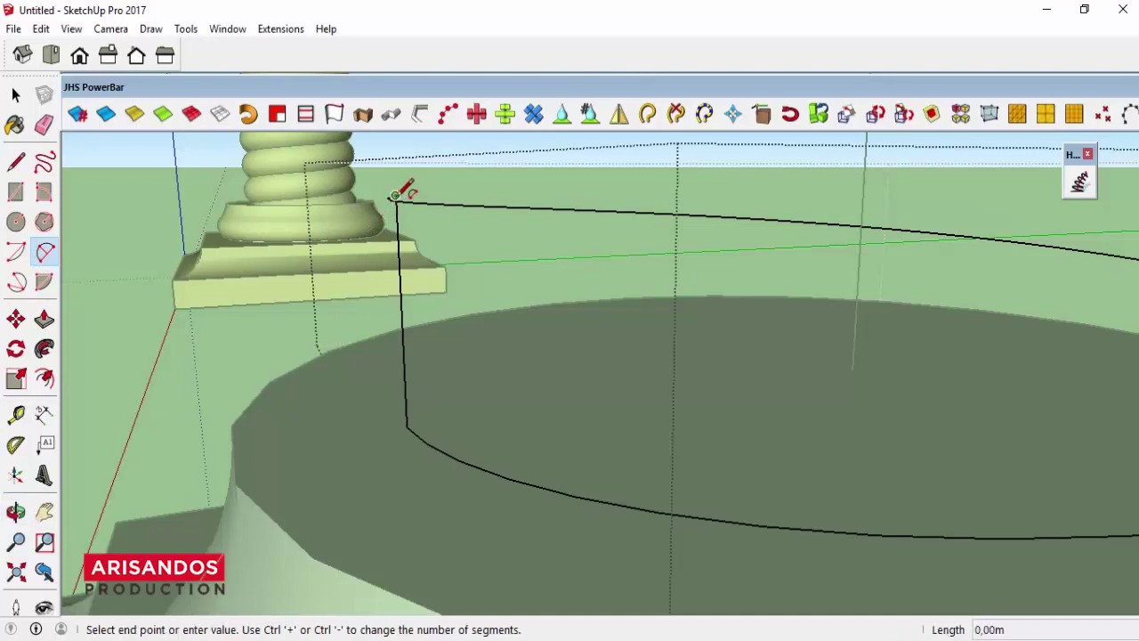
left_click(406, 426)
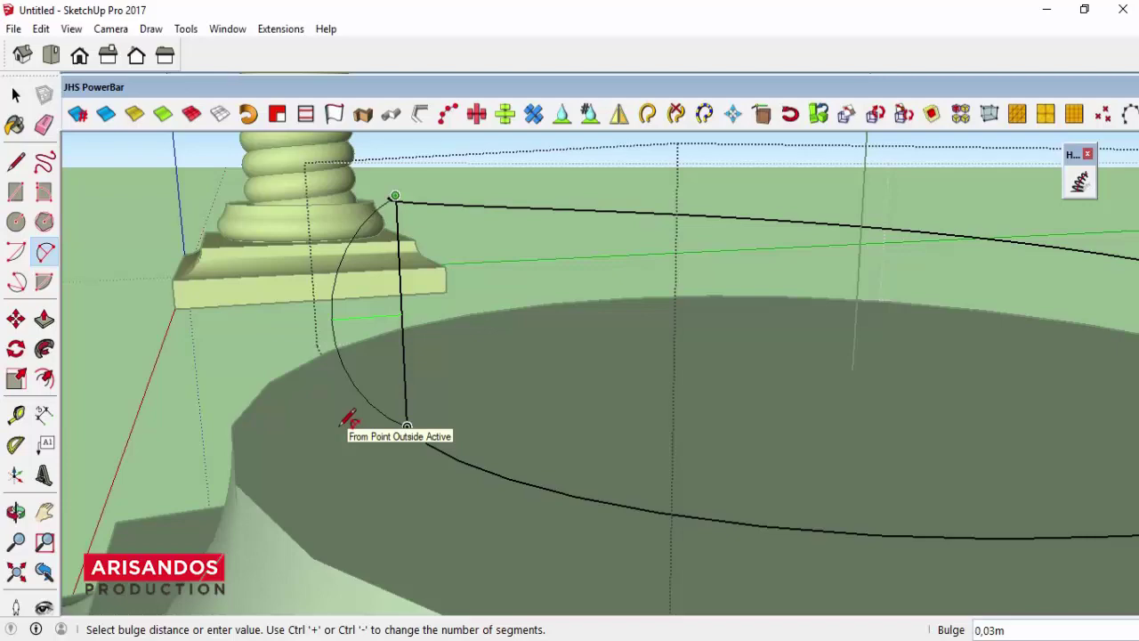
left_click(349, 418)
middle_click_drag(351, 415, 414, 349)
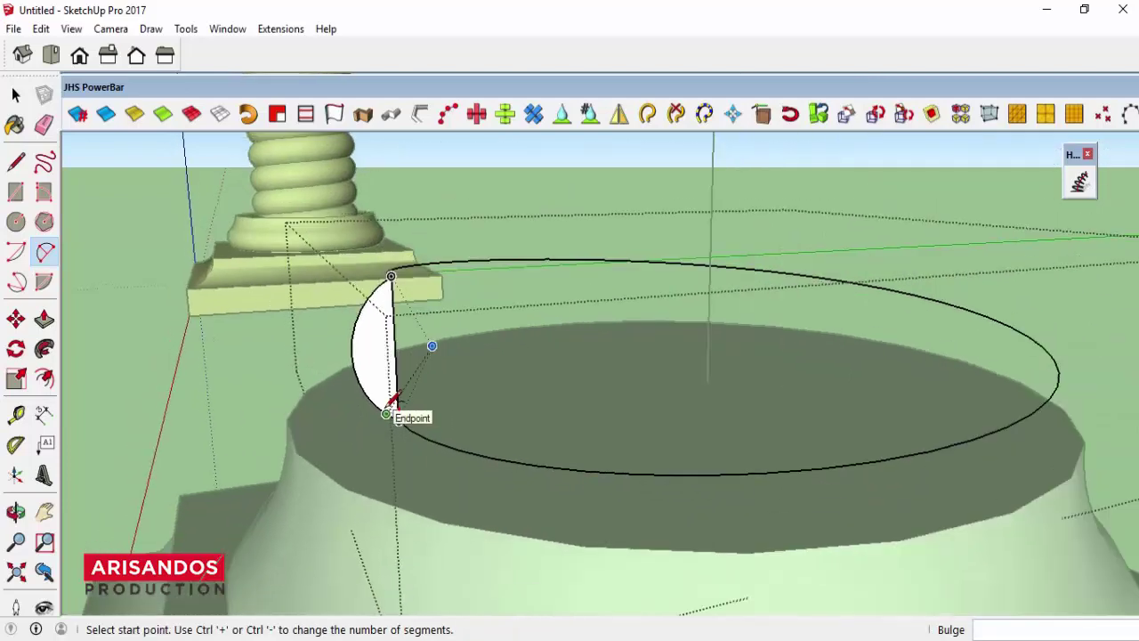
scroll(414, 349, "up", 3)
- Make the half-disc face a group and open it for editing
left_click(15, 161)
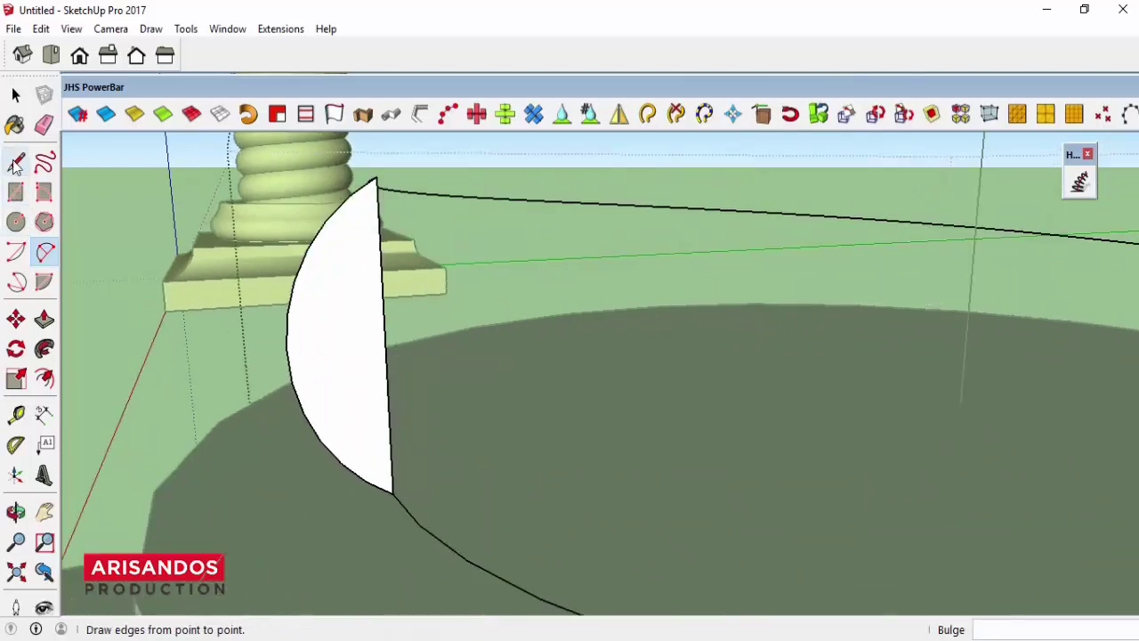
left_click(16, 93)
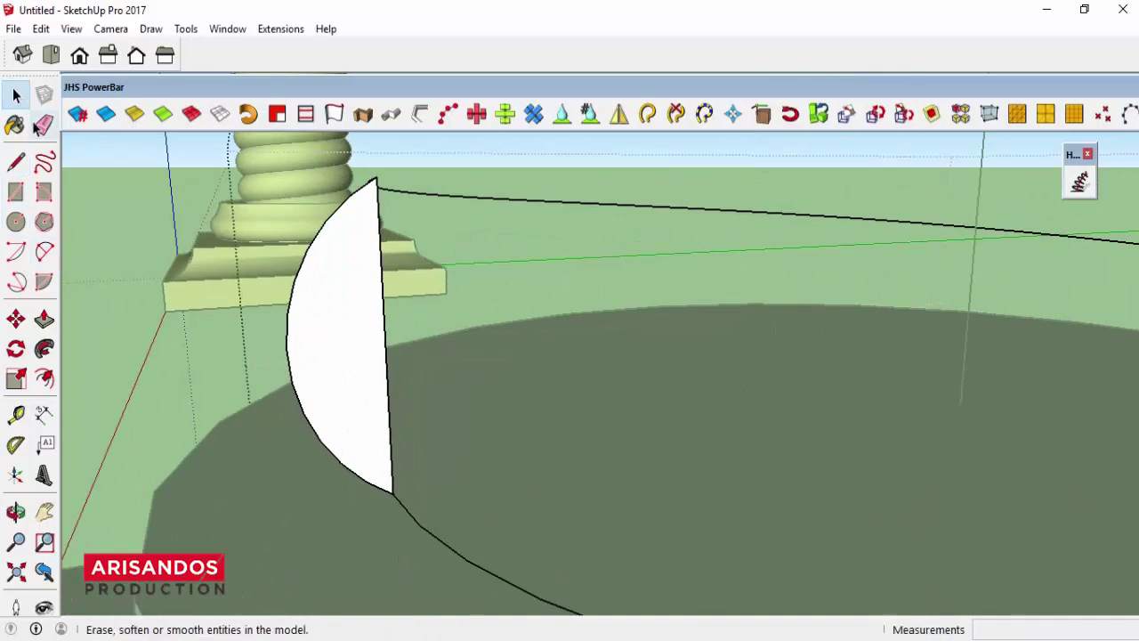
left_click(347, 335)
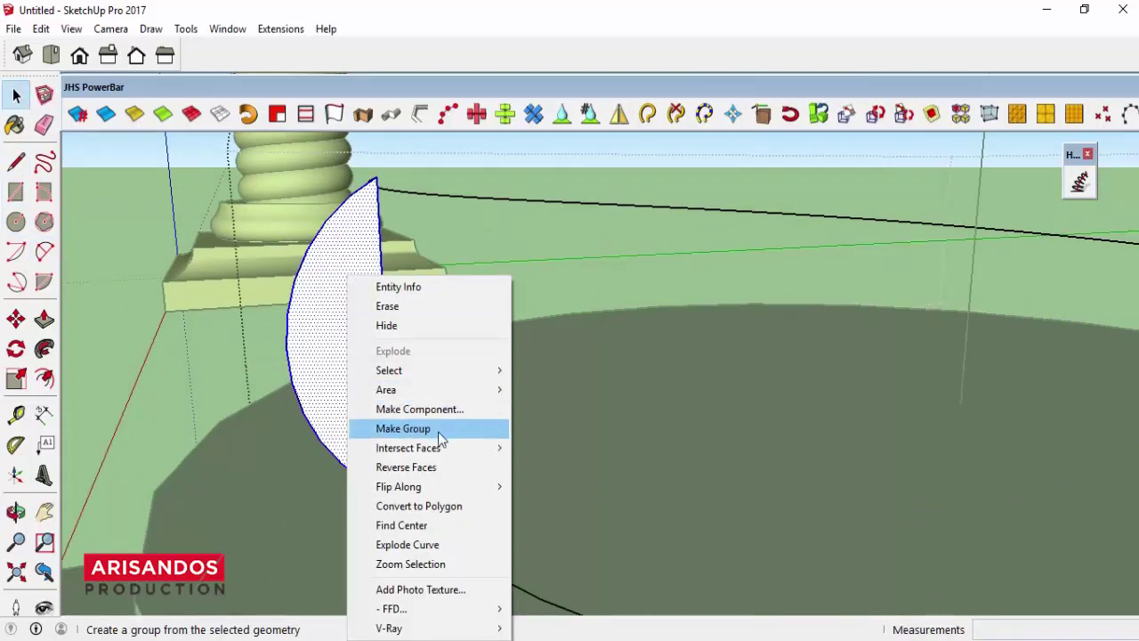
left_click(402, 429)
double_click(332, 368)
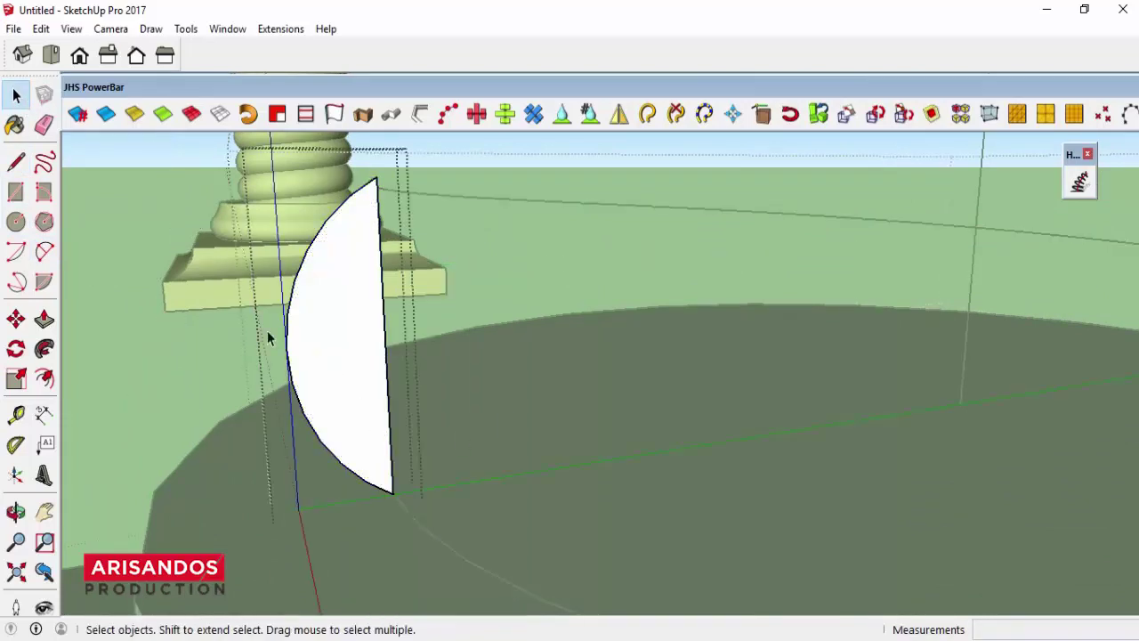
- Draw a line across the middle of the half-disc inside its group
key("l")
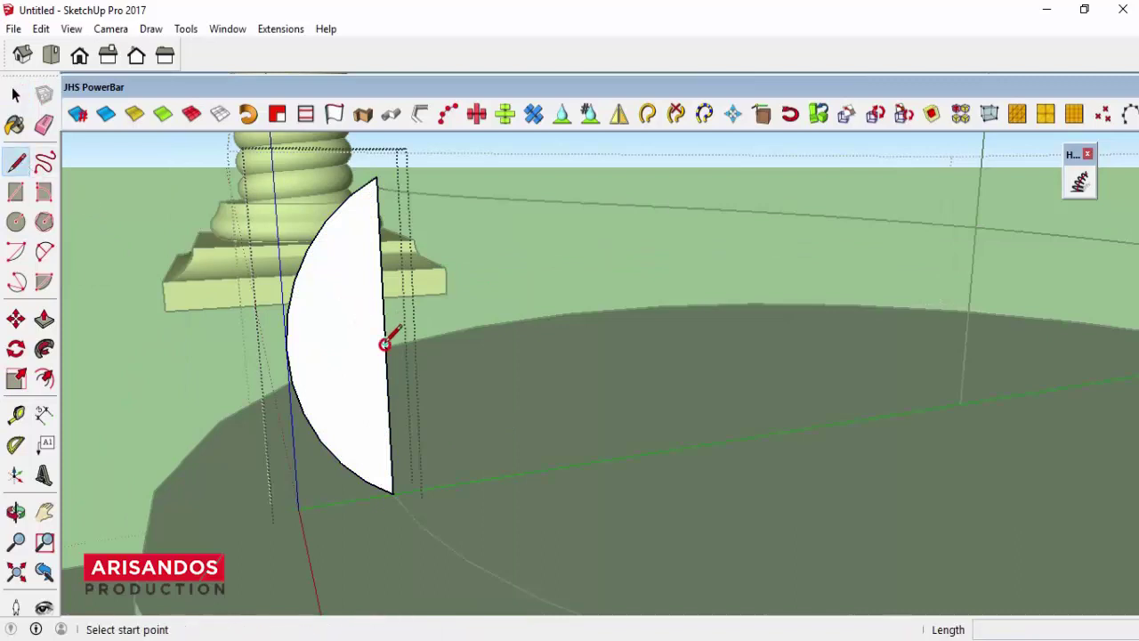
left_click(385, 341)
left_click(285, 349)
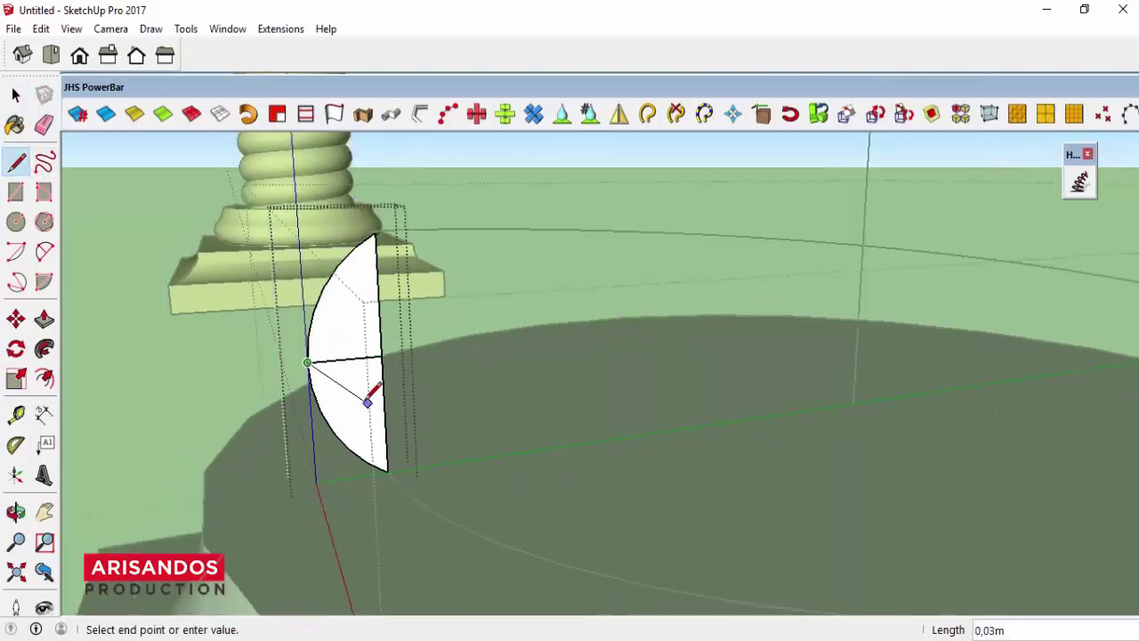
key("Escape")
key("space")
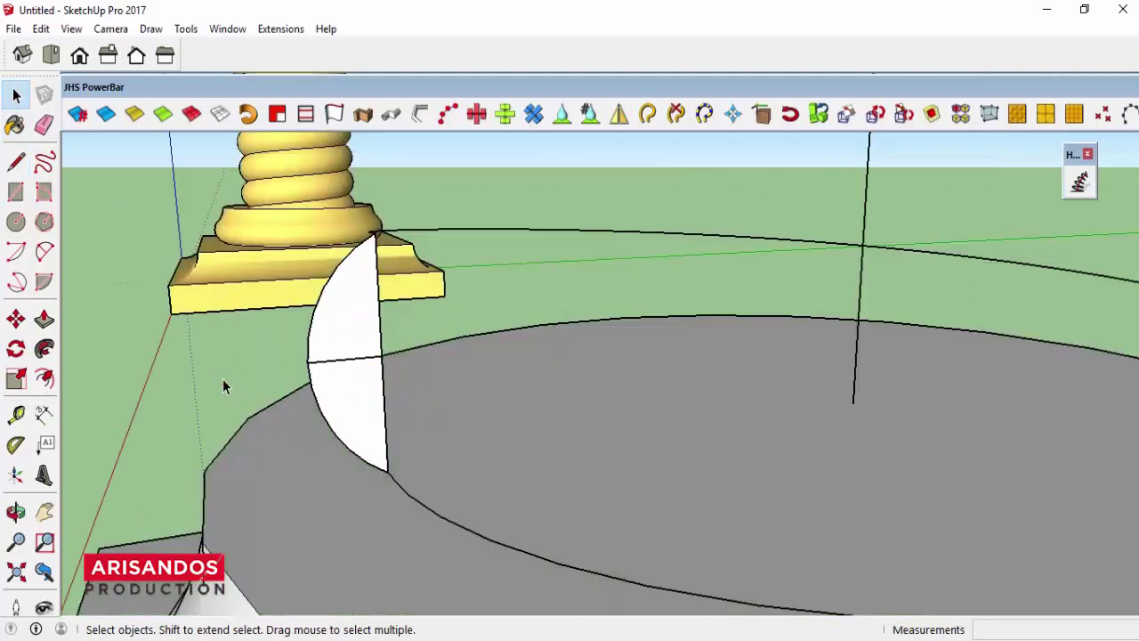
left_click(222, 379)
double_click(350, 384)
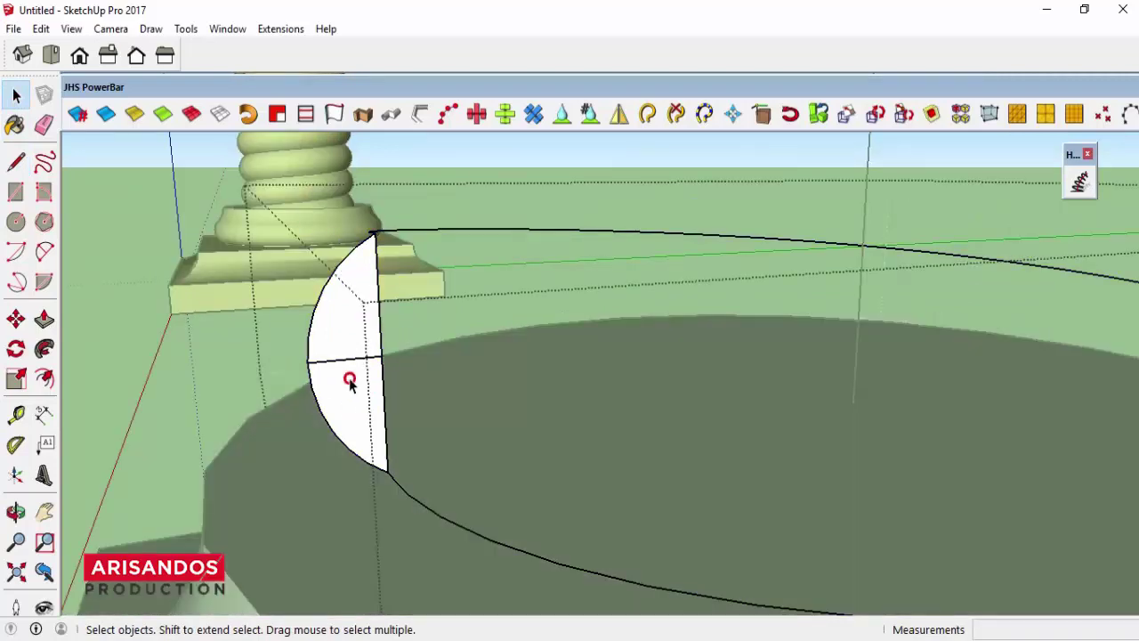
double_click(350, 381)
- Move the half-disc group down so only its upper part stands above the base top
left_click(258, 385)
left_click(348, 383)
scroll(374, 403, "up", 2)
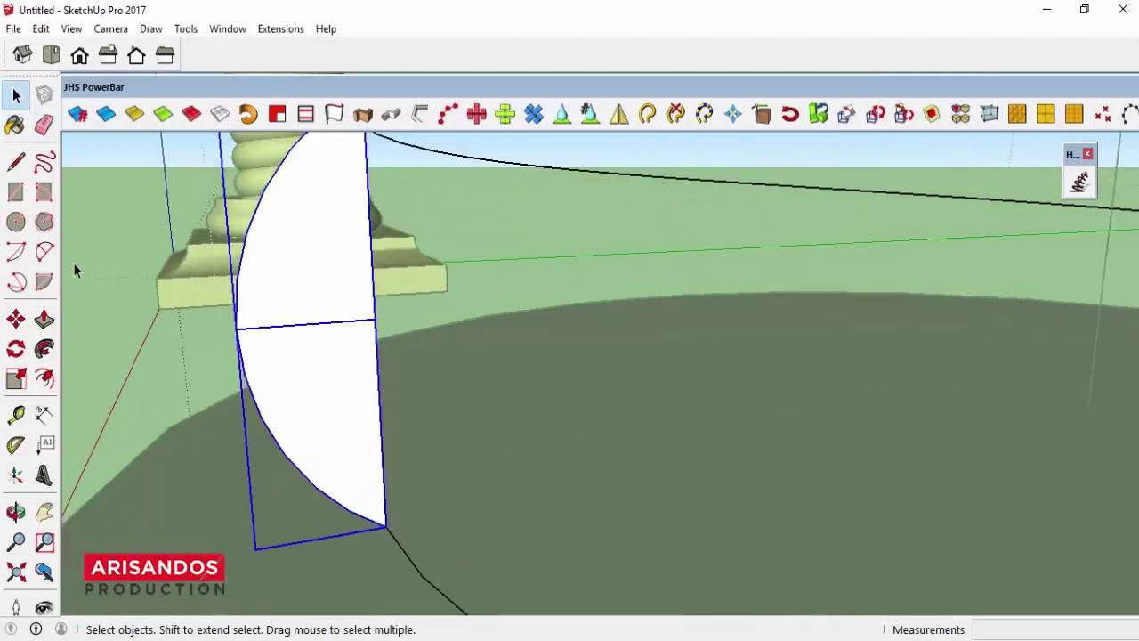
left_click(32, 312)
scroll(360, 311, "down", 1)
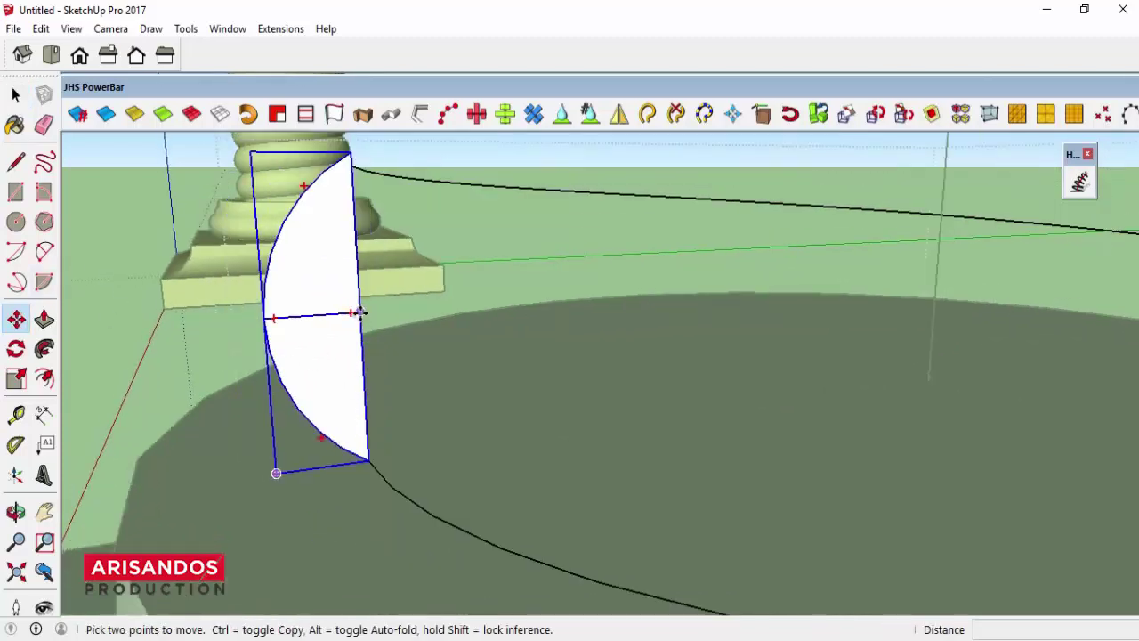
left_click(359, 314)
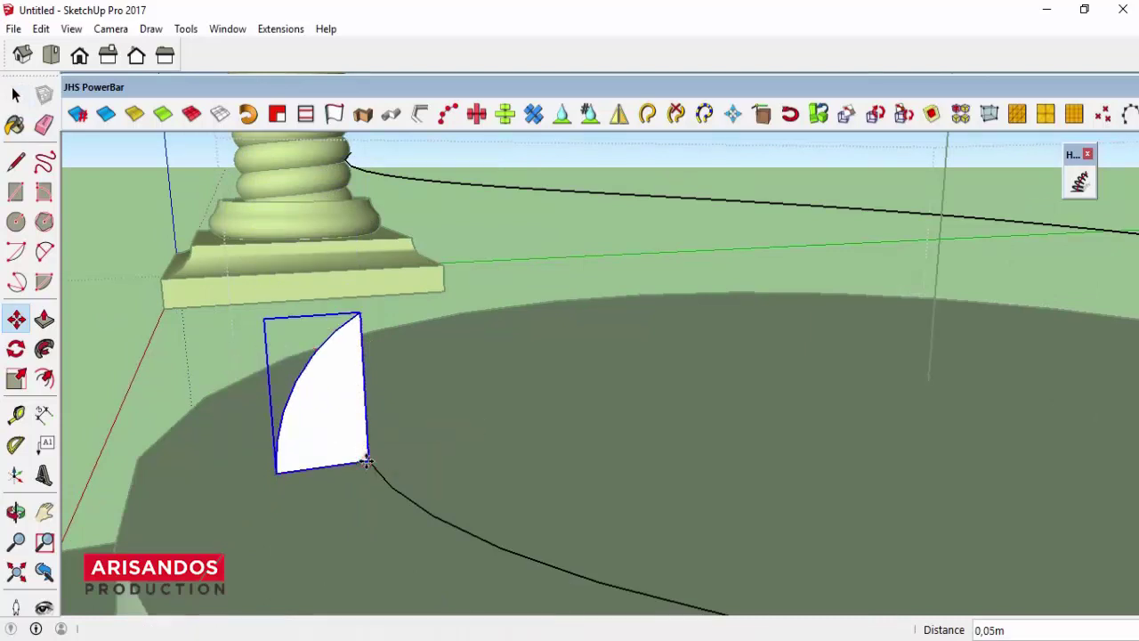
scroll(383, 476, "down", 2)
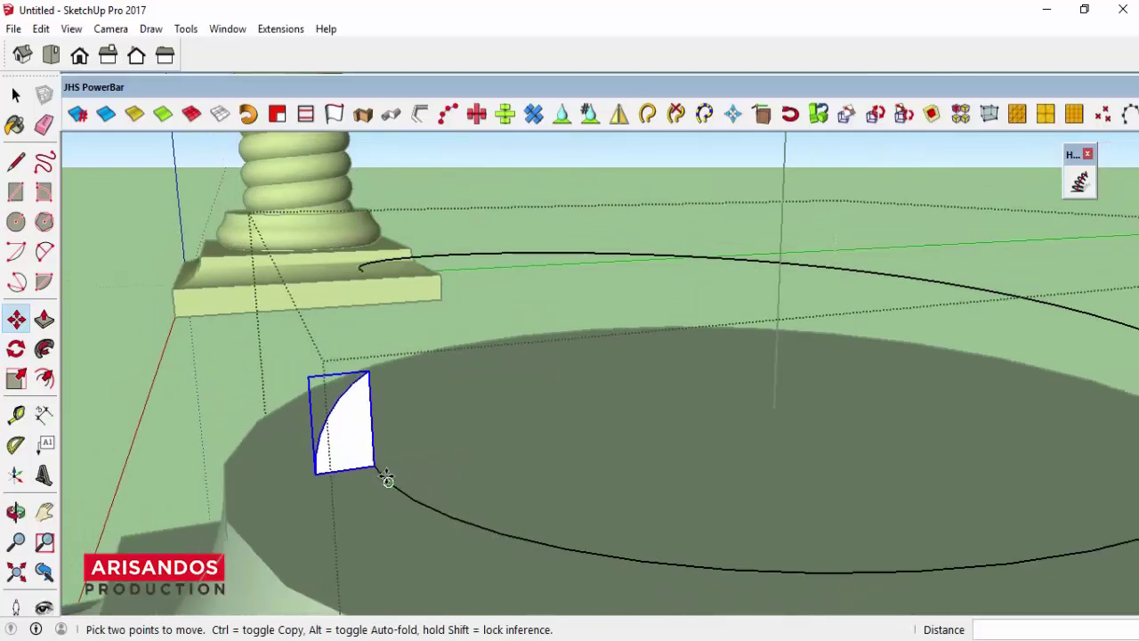
scroll(392, 476, "down", 2)
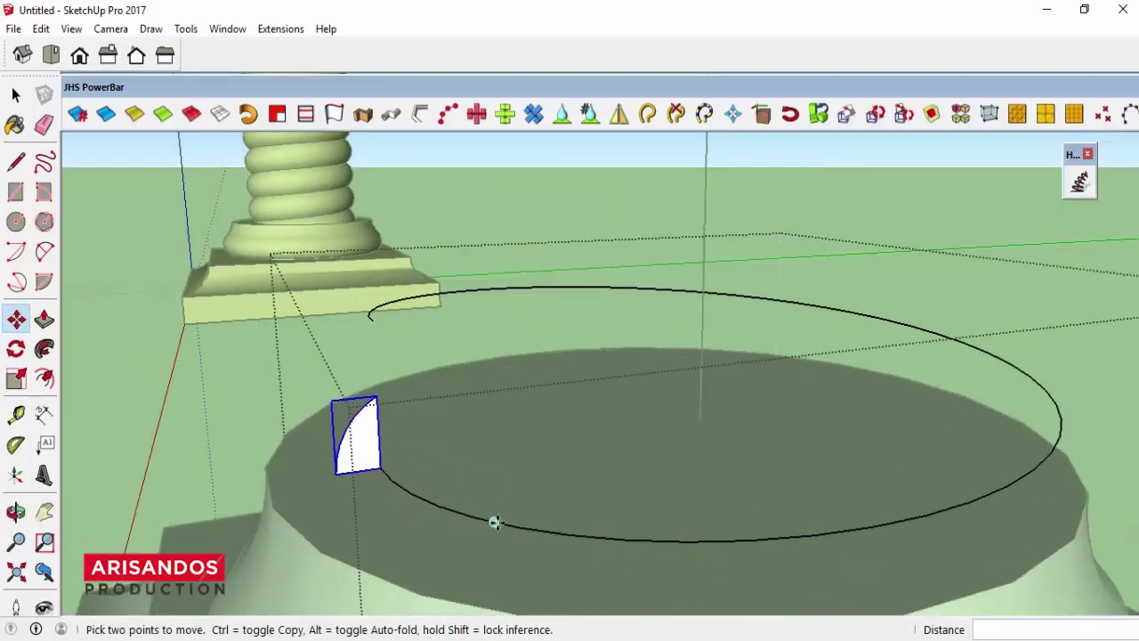
scroll(392, 478, "up", 1)
scroll(391, 478, "up", 1)
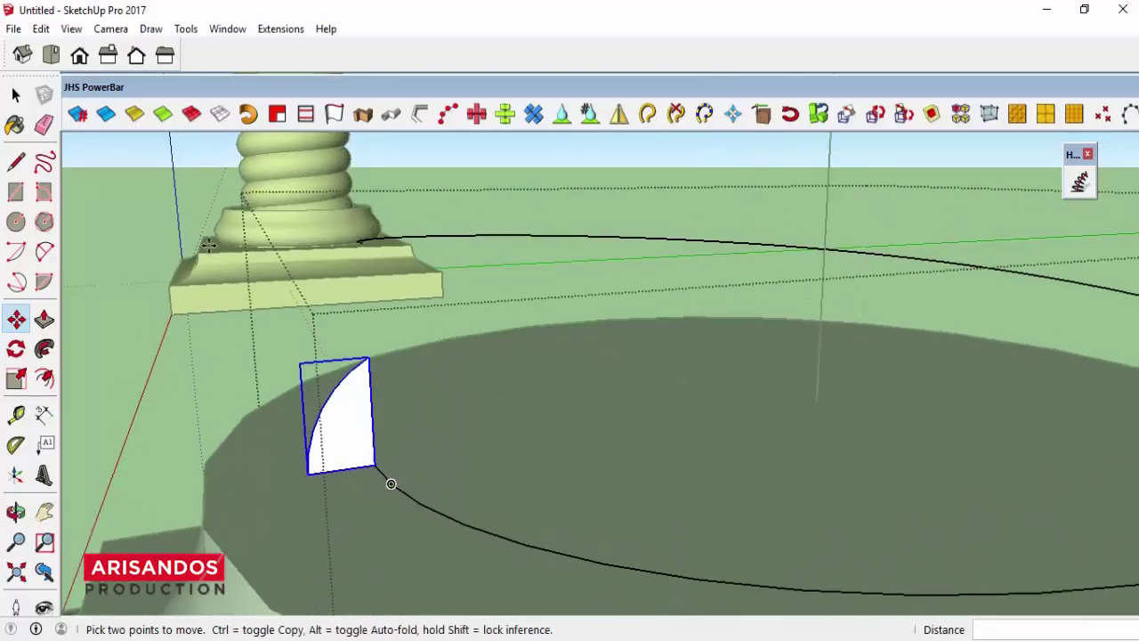
key("space")
left_click(208, 357)
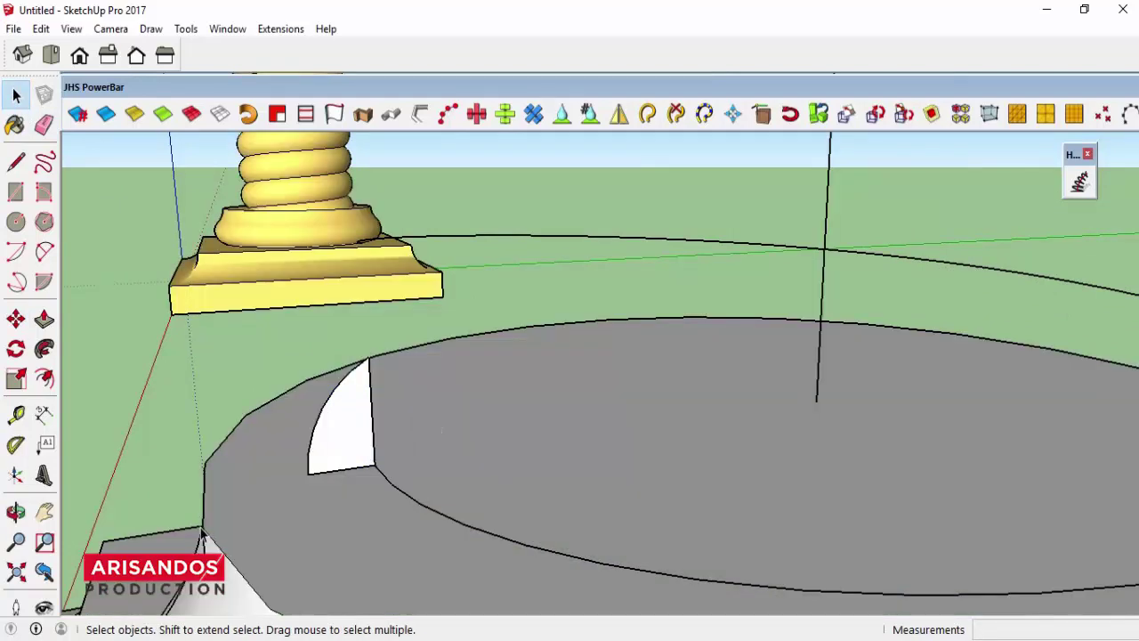
- Hide the grey base disc to uncover the profile
left_click(266, 469)
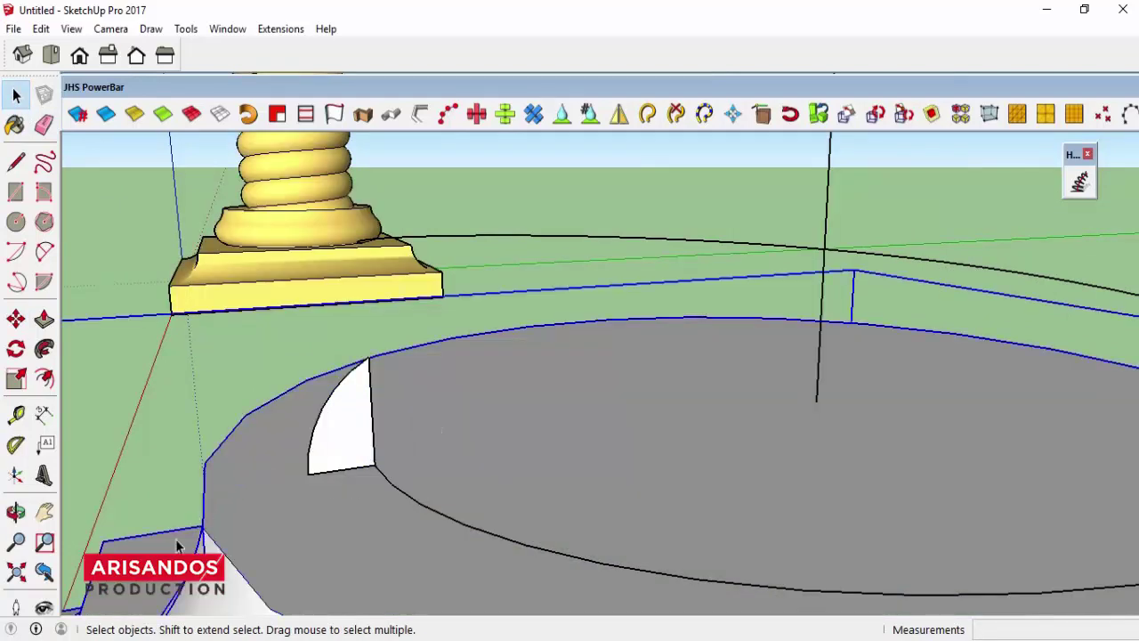
right_click(248, 472)
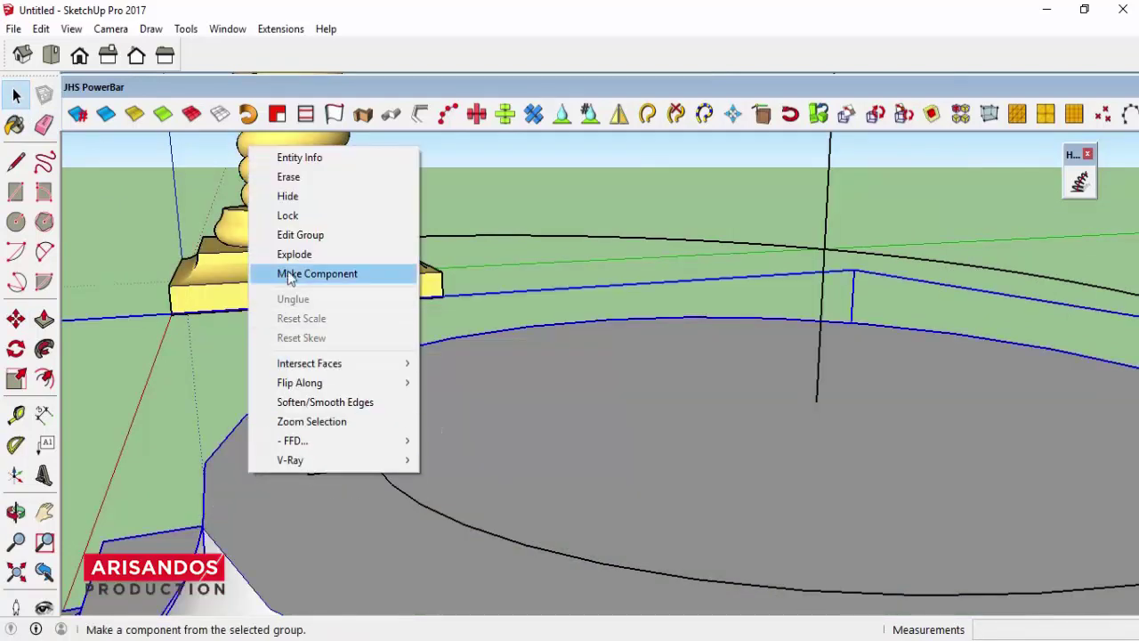
left_click(298, 199)
scroll(342, 459, "down", 3)
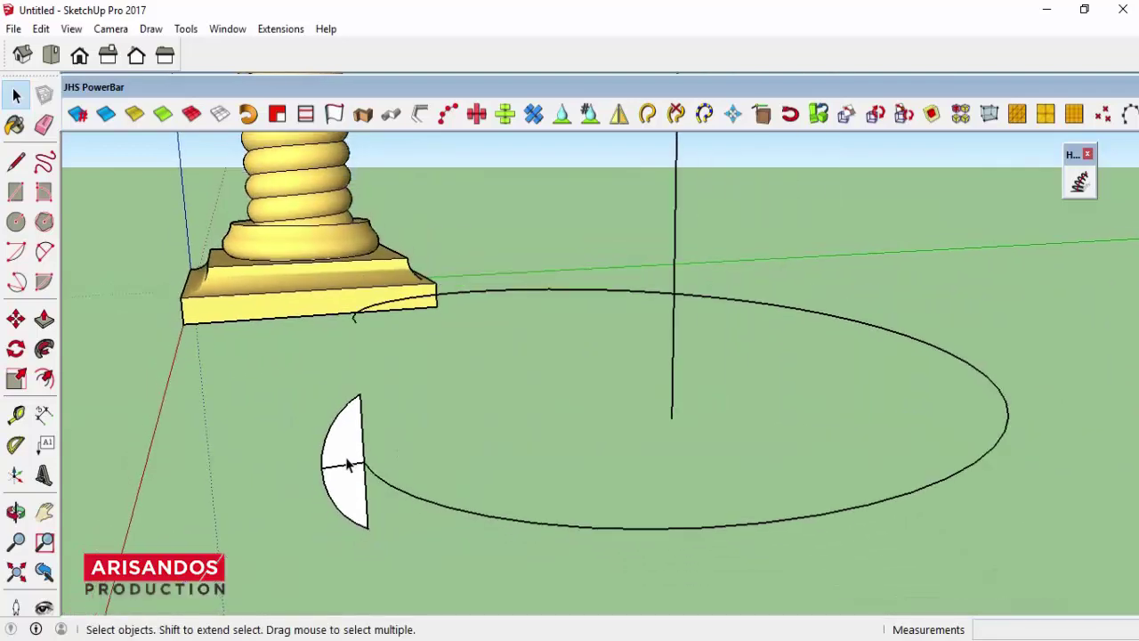
scroll(345, 458, "up", 2)
scroll(348, 456, "up", 2)
scroll(347, 456, "up", 1)
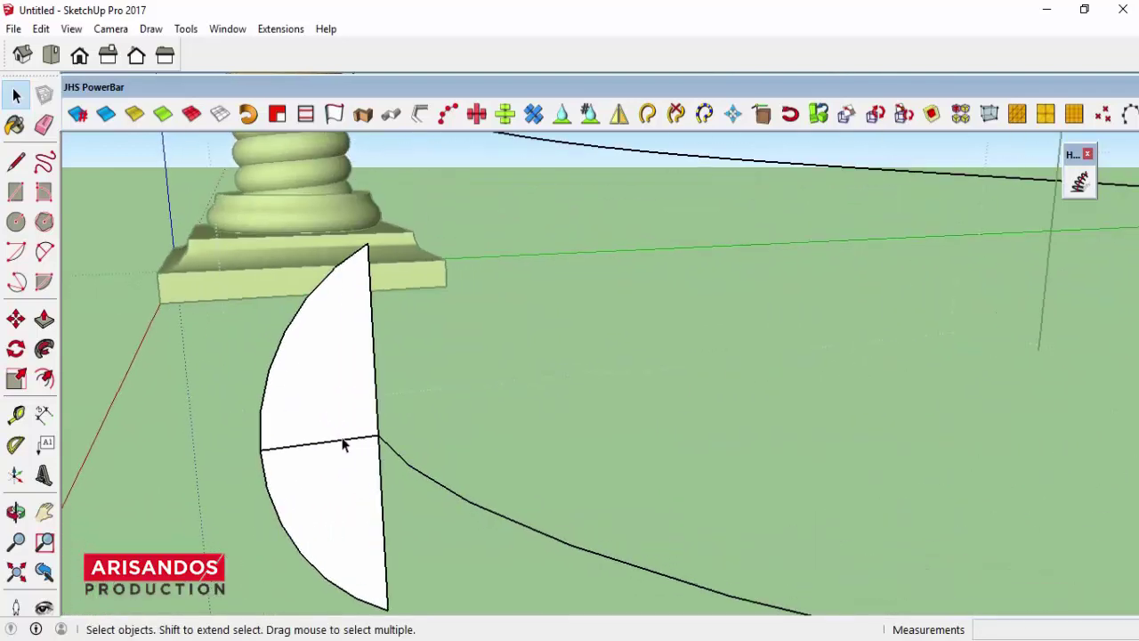
- Erase the horizontal dividing line inside the half-disc profile group
left_click(344, 447)
double_click(345, 447)
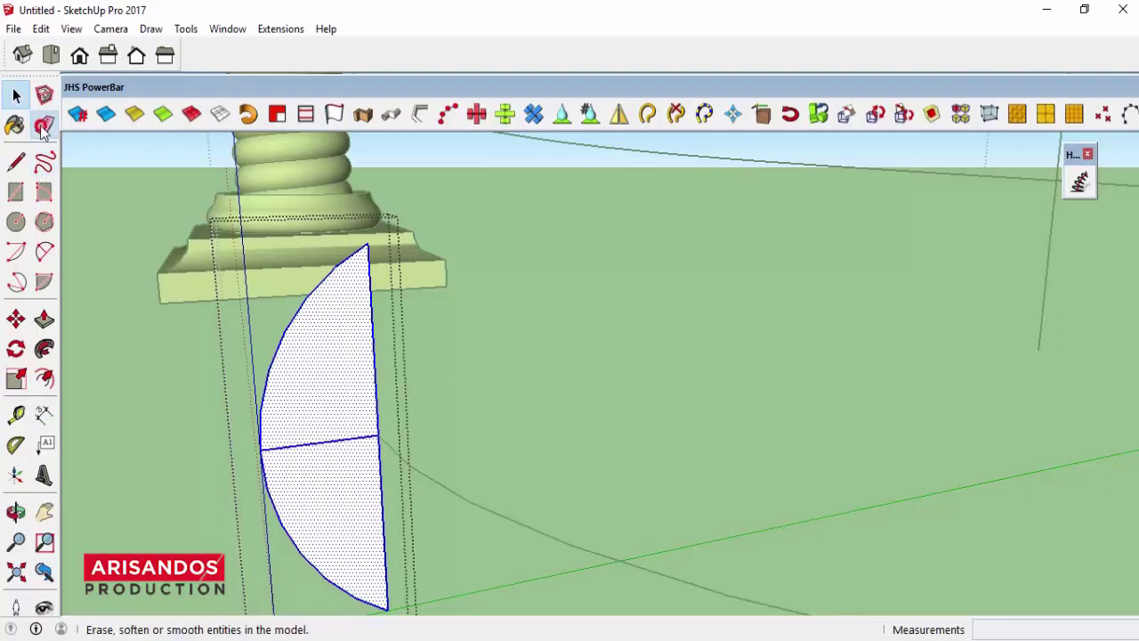
left_click(44, 124)
left_click(297, 443)
scroll(294, 436, "down", 2)
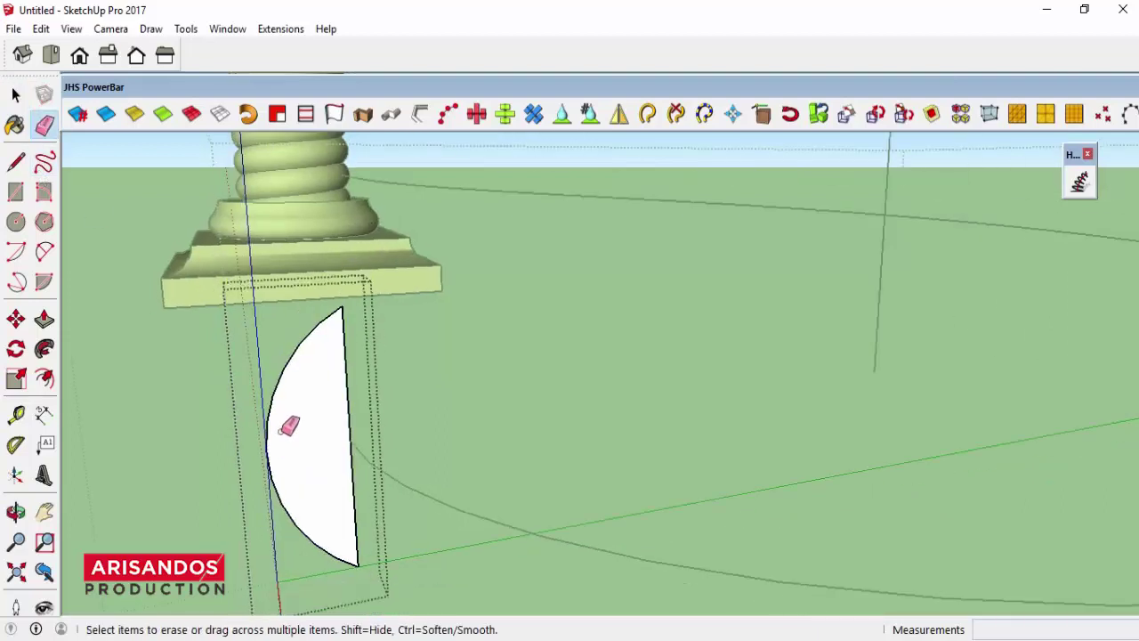
left_click(15, 94)
key("Escape")
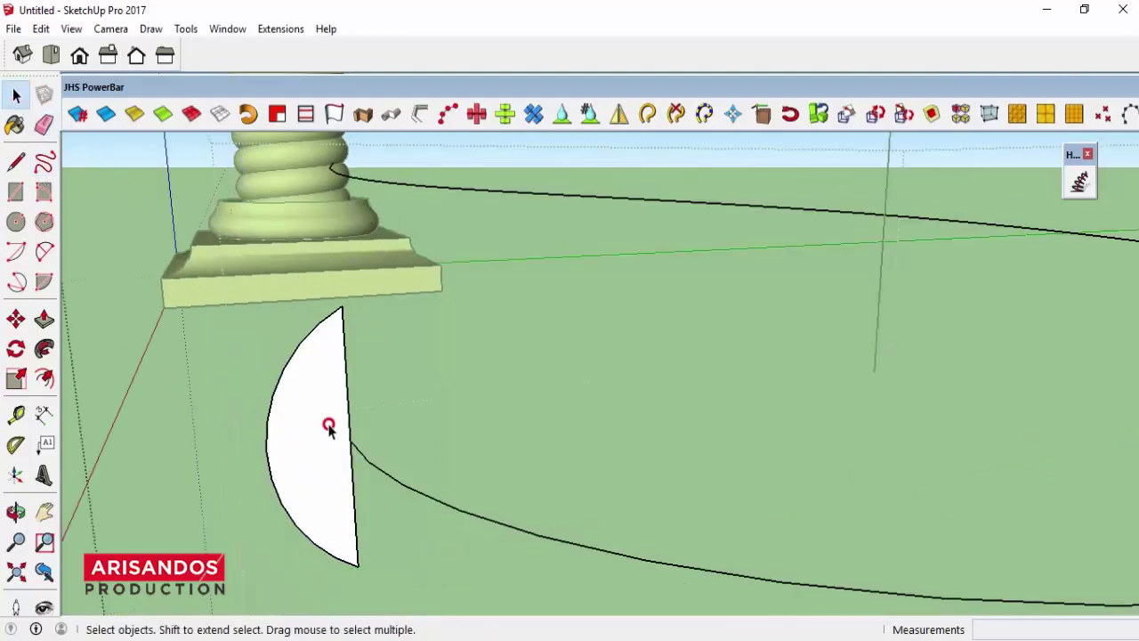
- Explode the profile group into a loose half-disc face
left_click(330, 428)
right_click(329, 413)
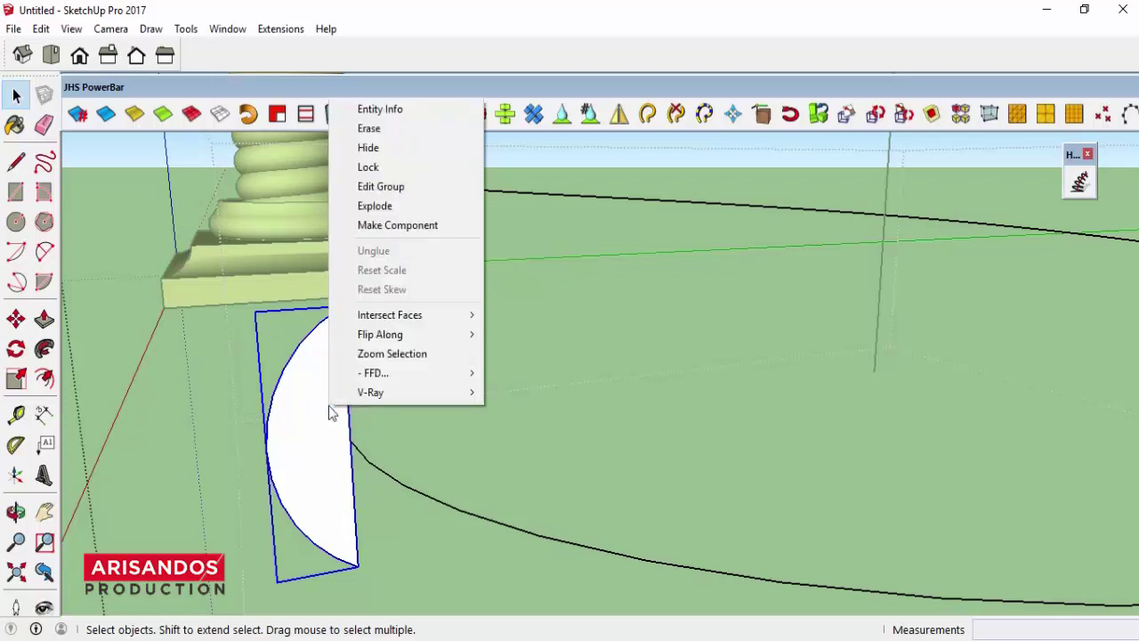
left_click(377, 206)
scroll(471, 473, "down", 2)
- Select the half-disc profile's curved arc edge and open the Window menu's panel list
scroll(471, 473, "down", 2)
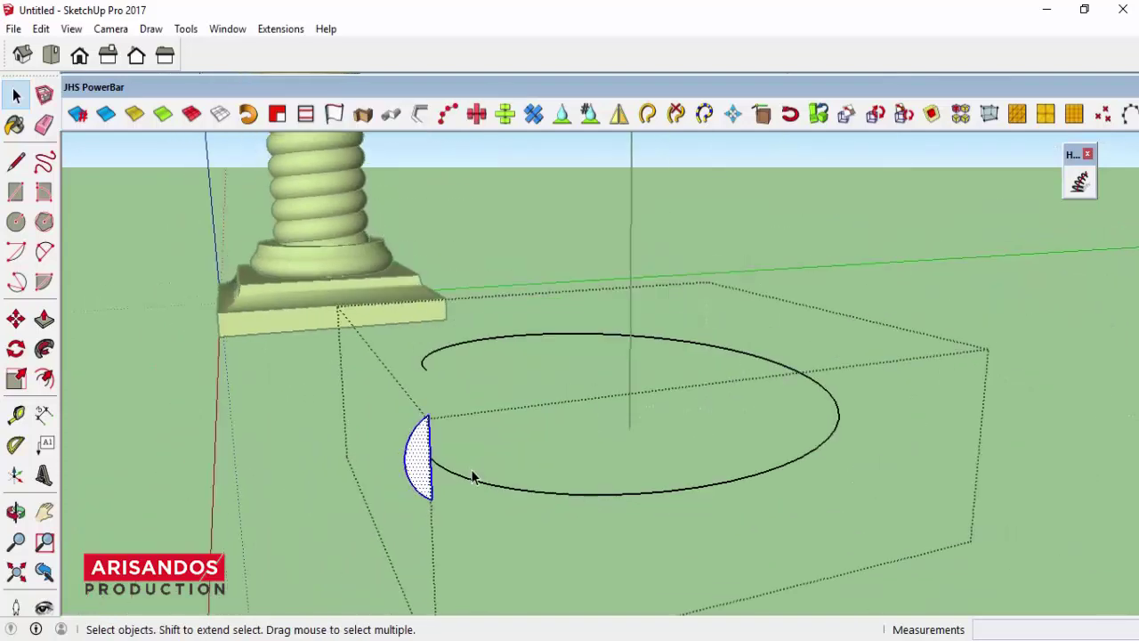
scroll(467, 500, "up", 4)
scroll(356, 454, "down", 3)
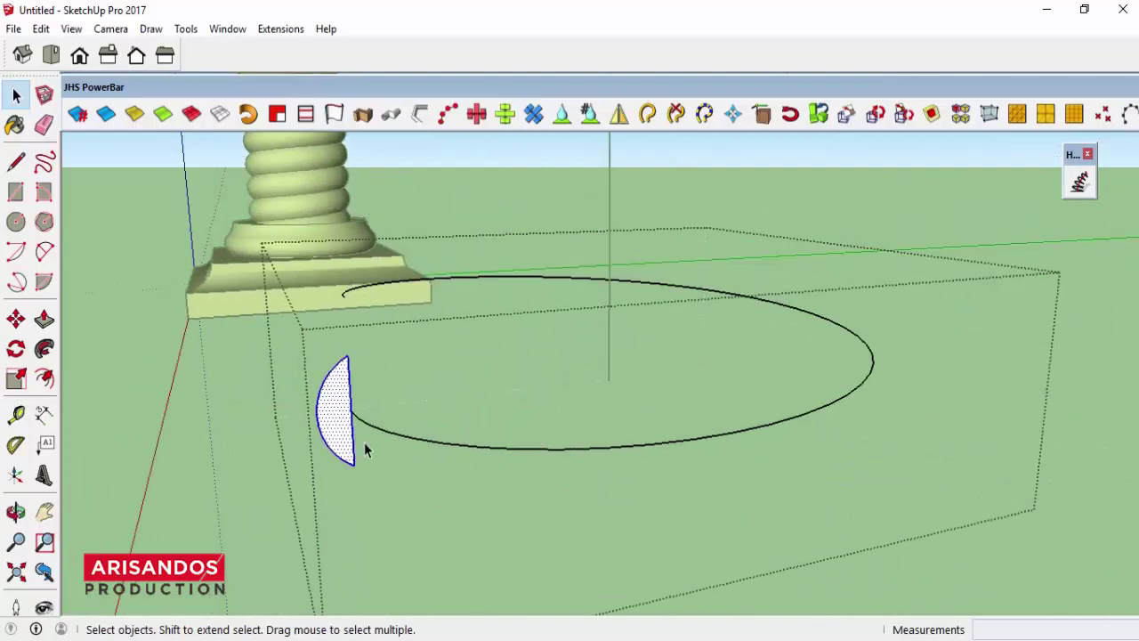
scroll(364, 443, "up", 3)
left_click(365, 440)
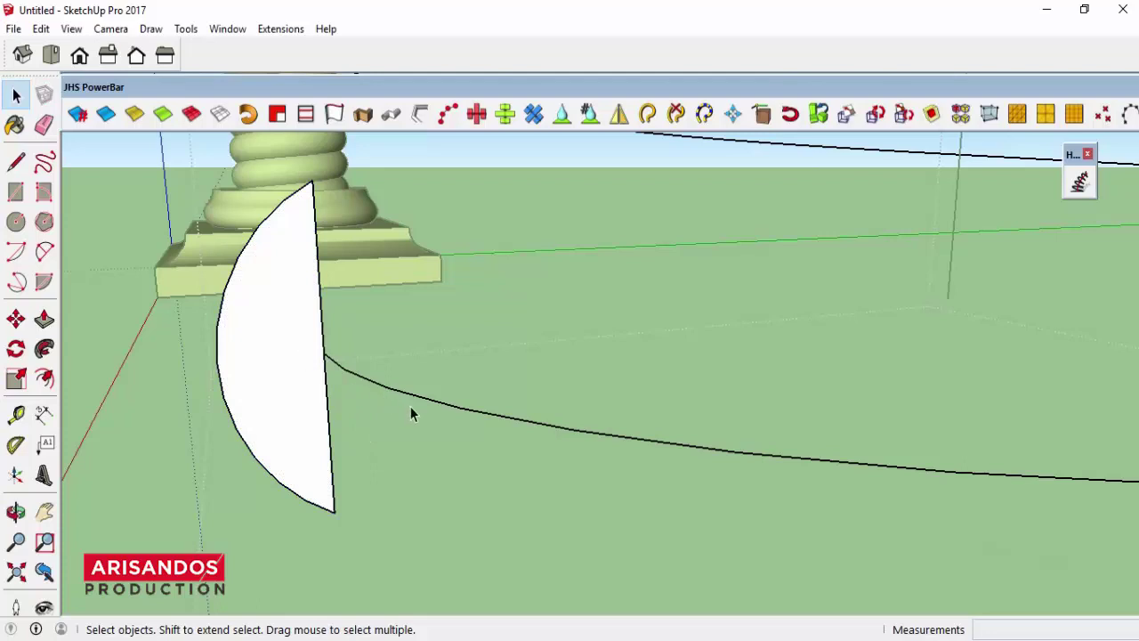
scroll(402, 426, "down", 3)
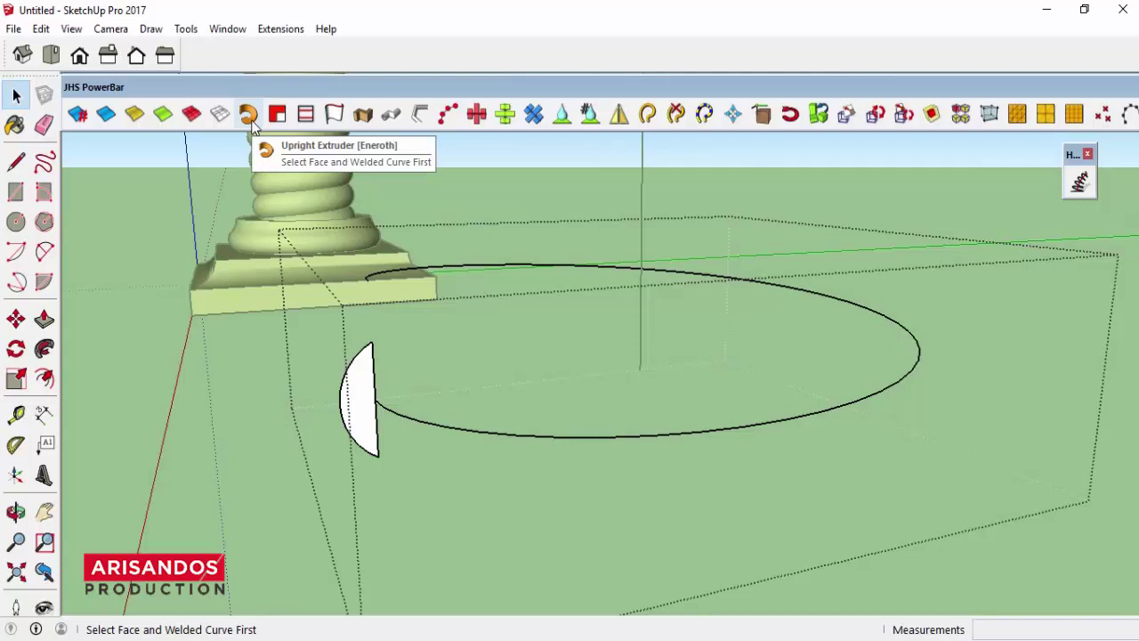
scroll(382, 428, "up", 2)
scroll(302, 383, "up", 2)
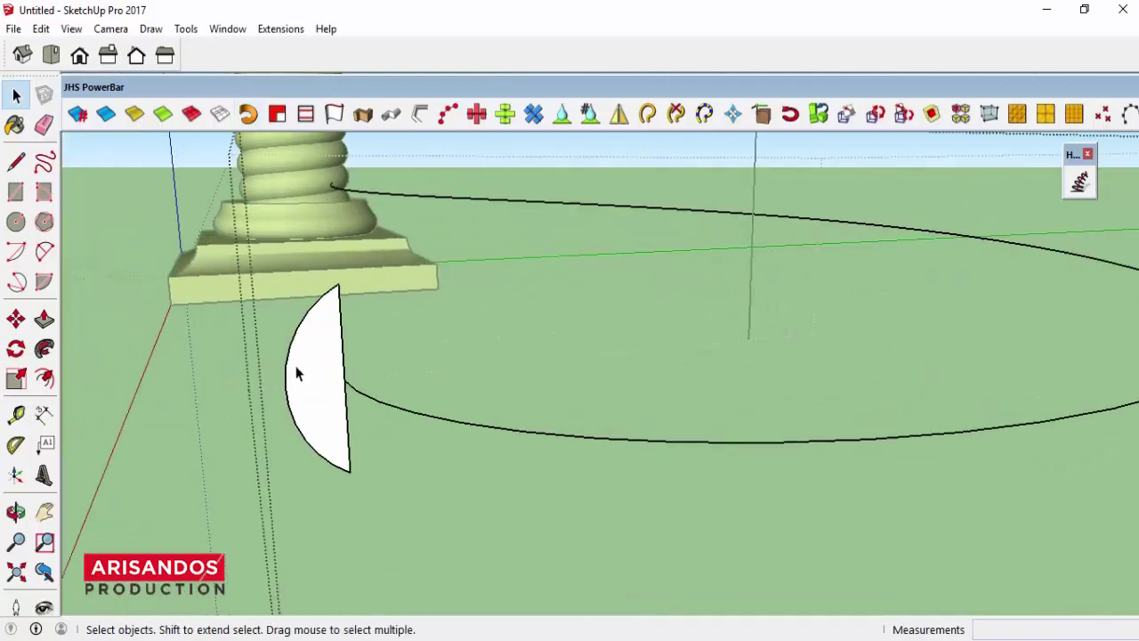
scroll(296, 372, "up", 1)
scroll(302, 383, "up", 1)
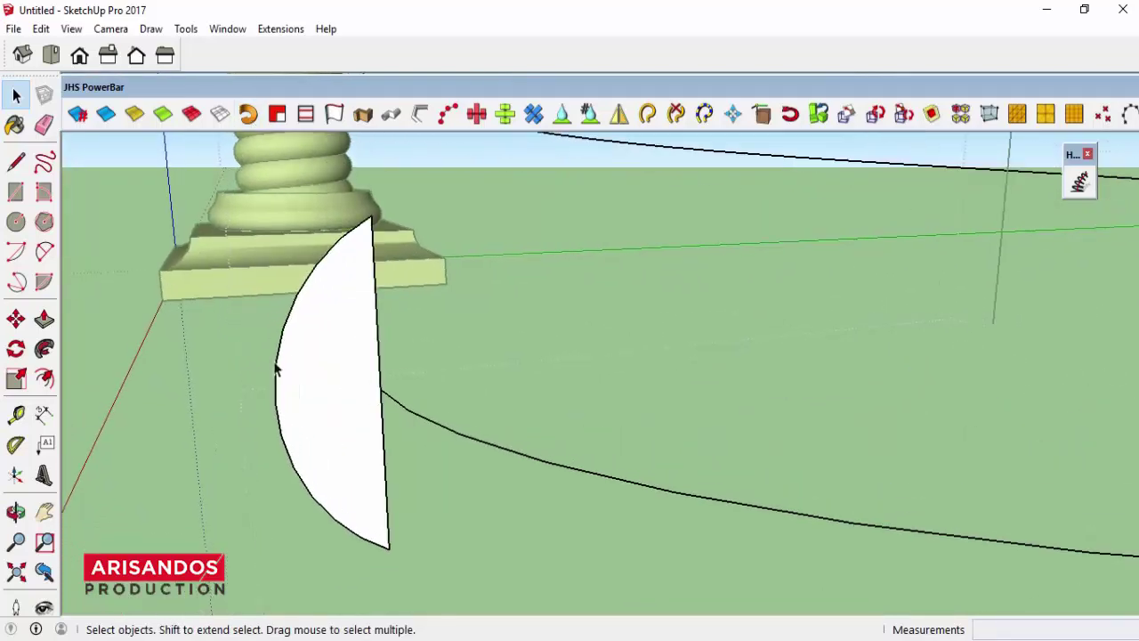
left_click(277, 366)
left_click(230, 29)
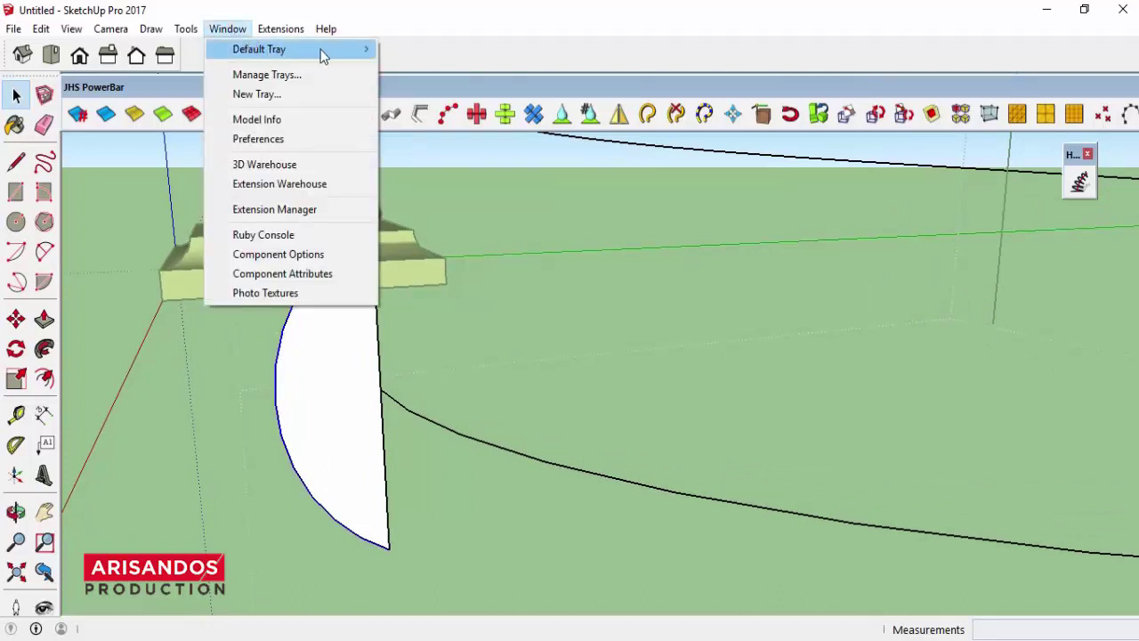
mouse_move(258, 49)
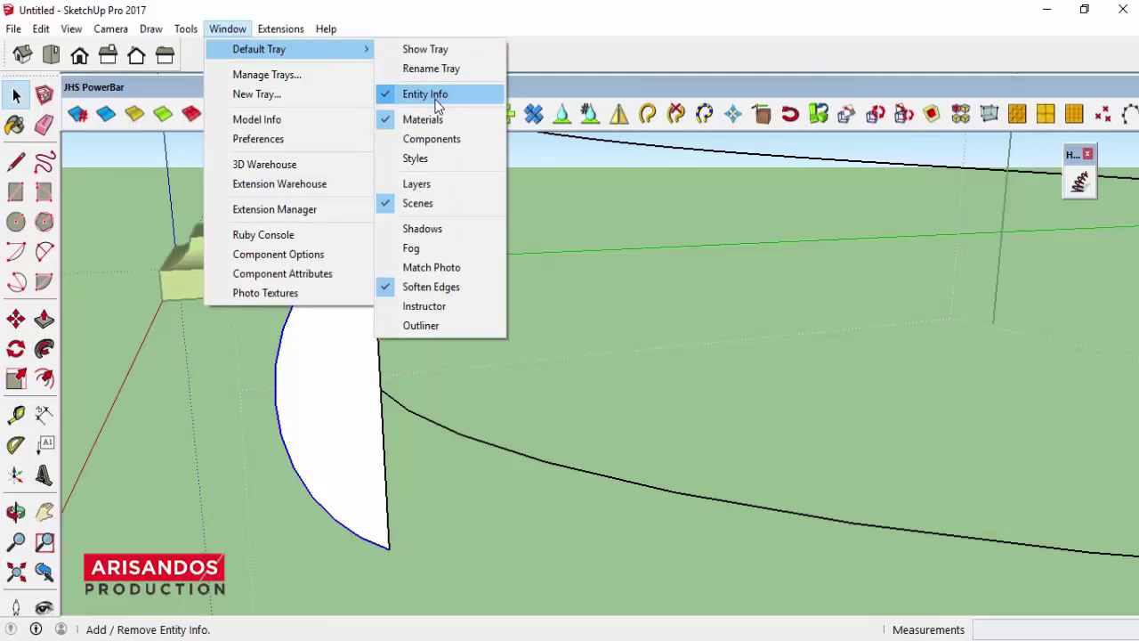
- Show the Default Tray with Entity Info expanded and enlarged beside the model
left_click(427, 50)
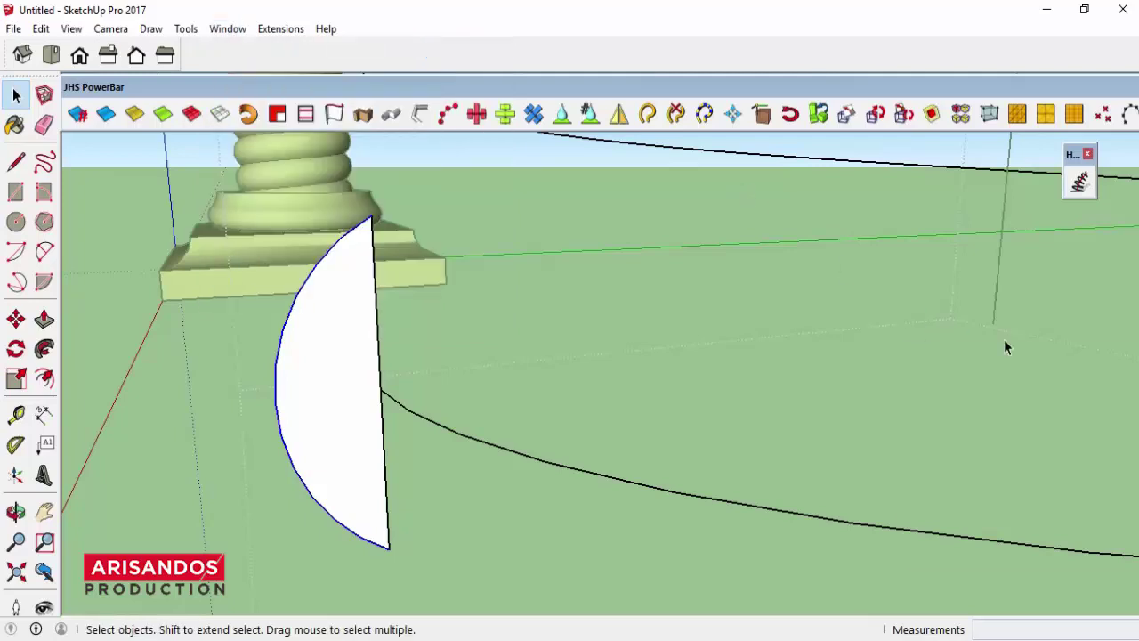
left_click(925, 500)
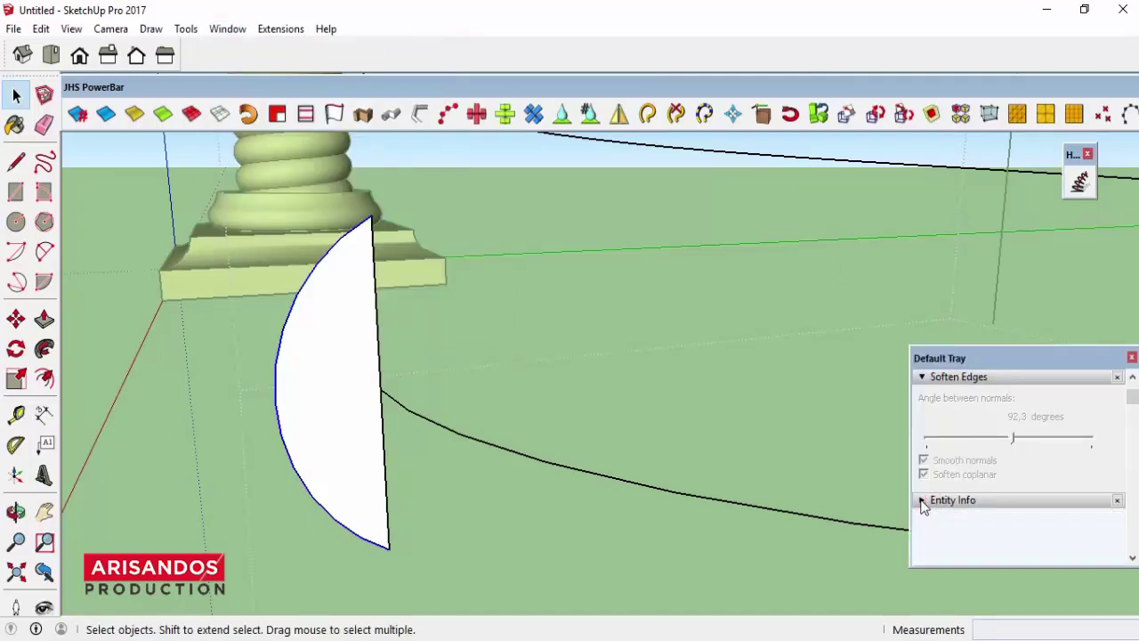
left_click_drag(972, 357, 568, 194)
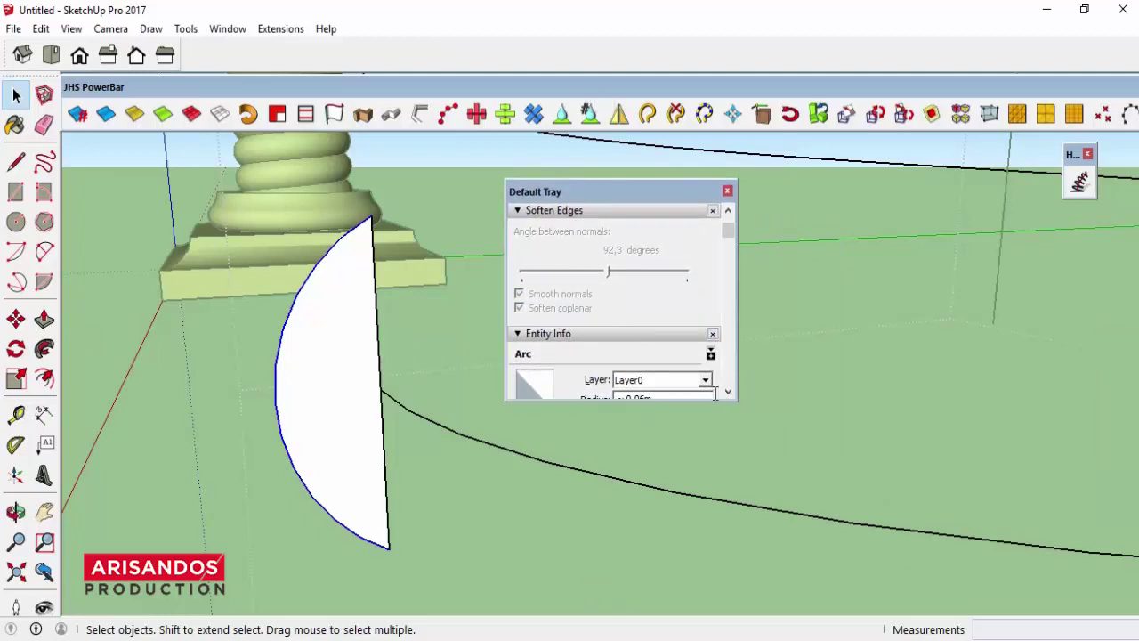
left_click_drag(709, 401, 723, 576)
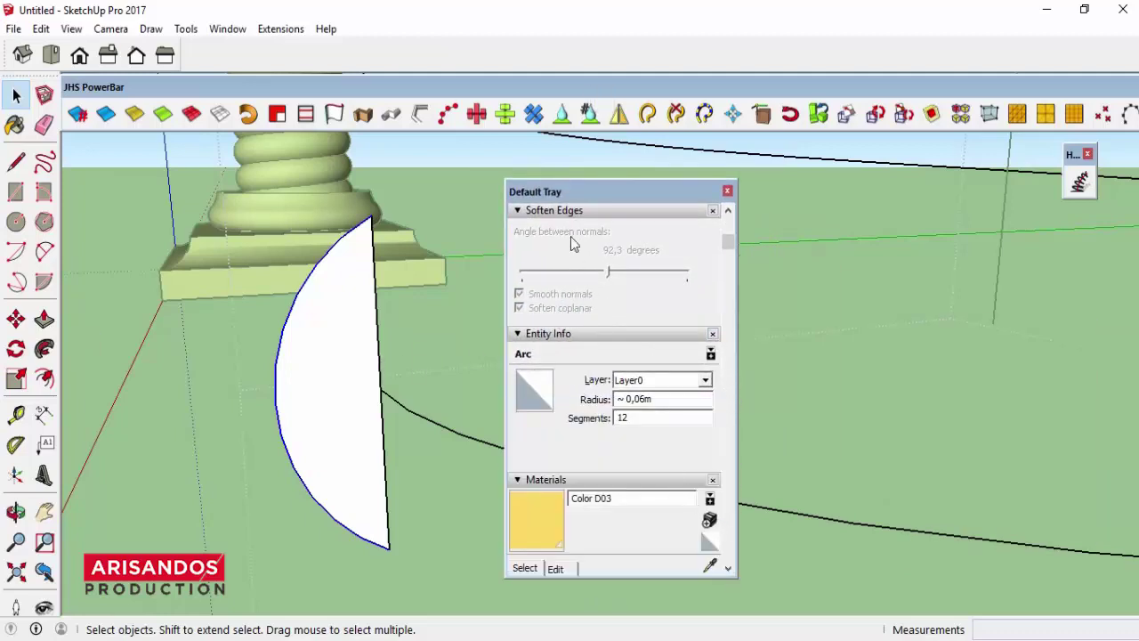
left_click_drag(570, 191, 602, 140)
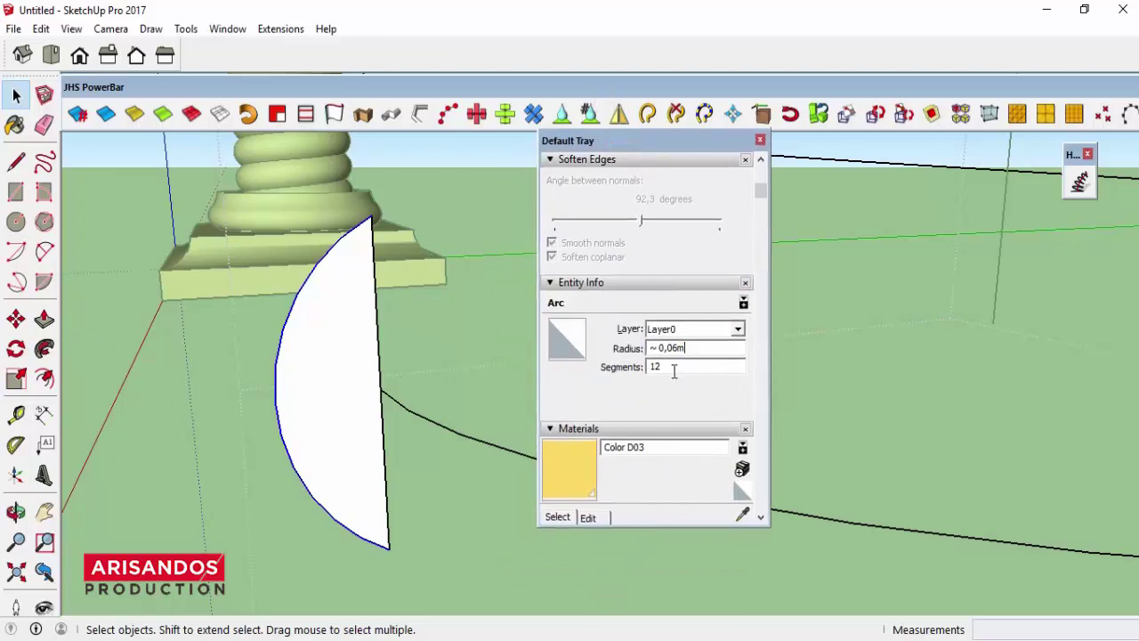
type("6")
- Set the arc's segments to 6, then 8, then 12, and dock the tray at the right
key("Return")
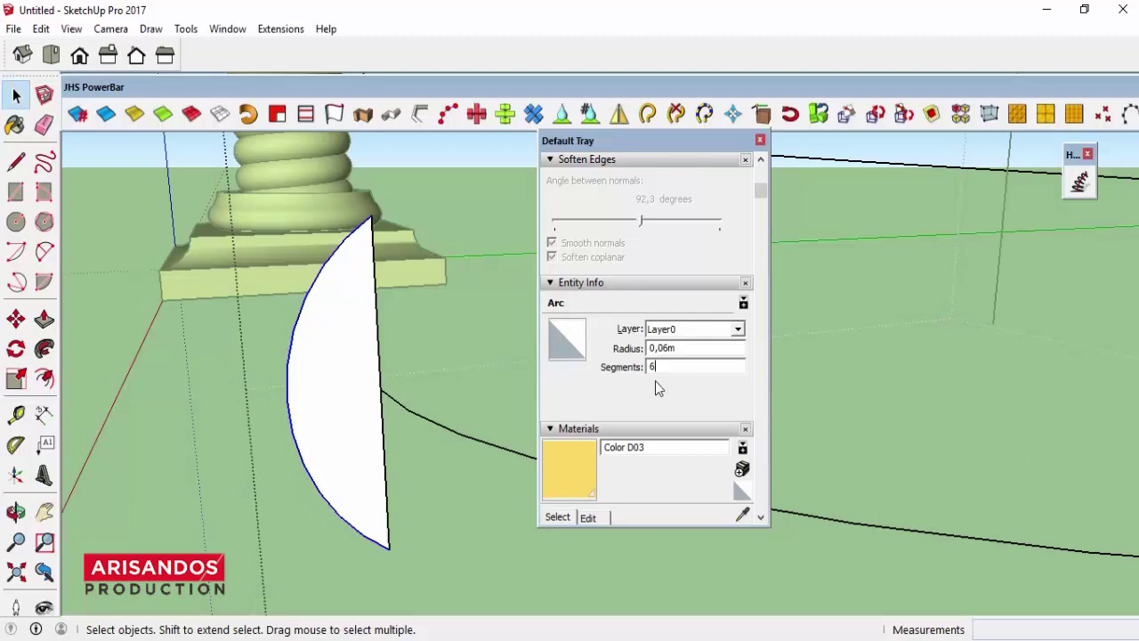
key("Return")
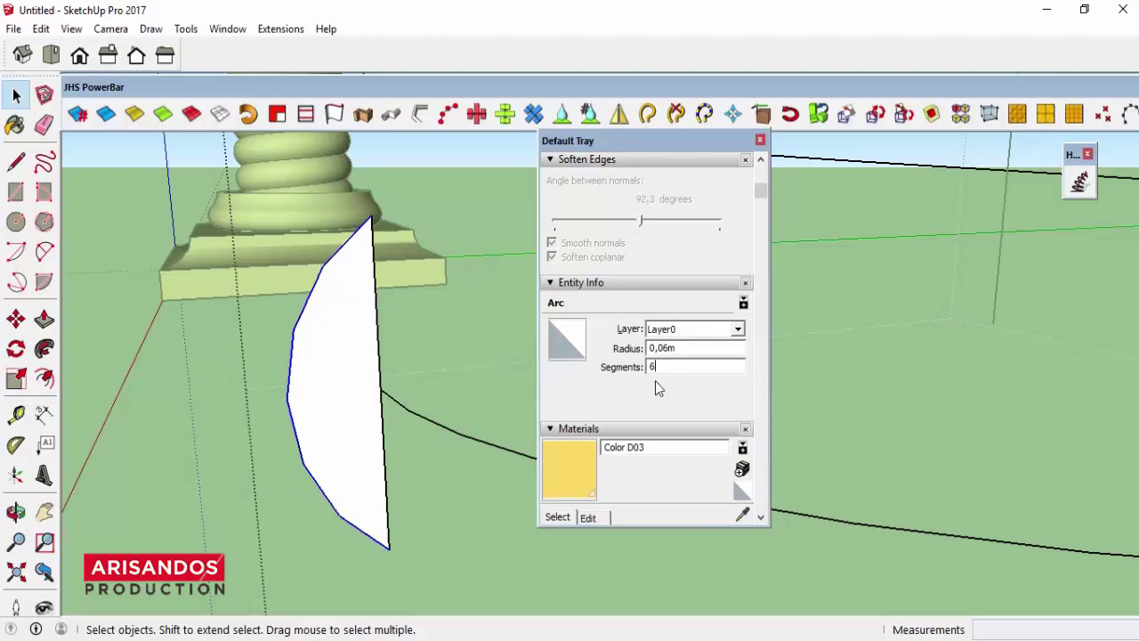
double_click(641, 366)
type("8")
key("Return")
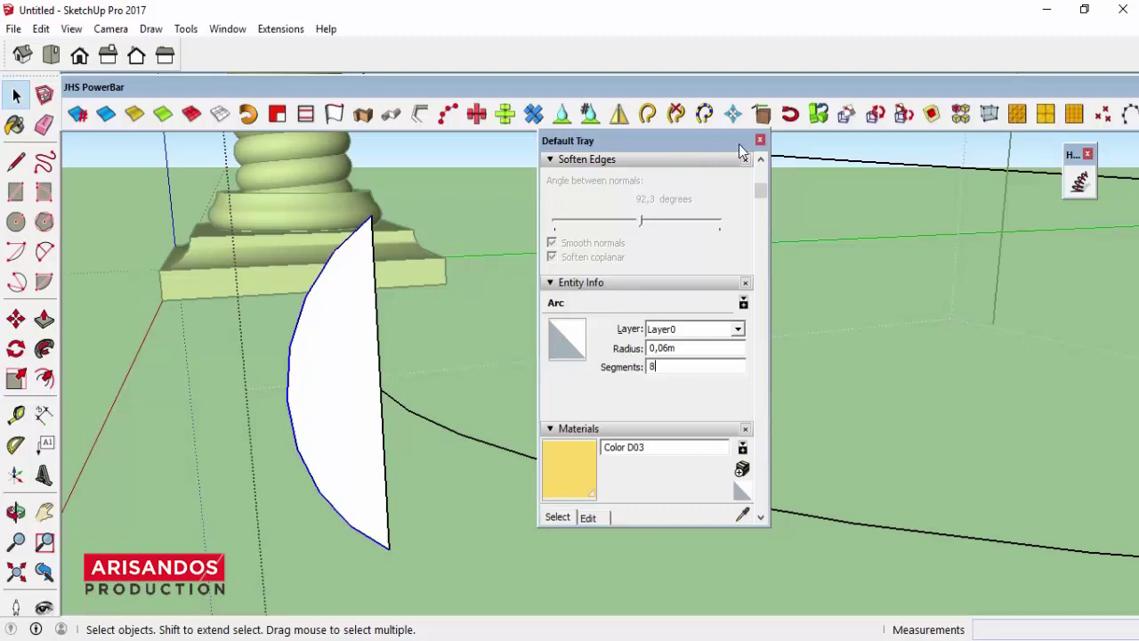
double_click(661, 370)
type("12")
key("Return")
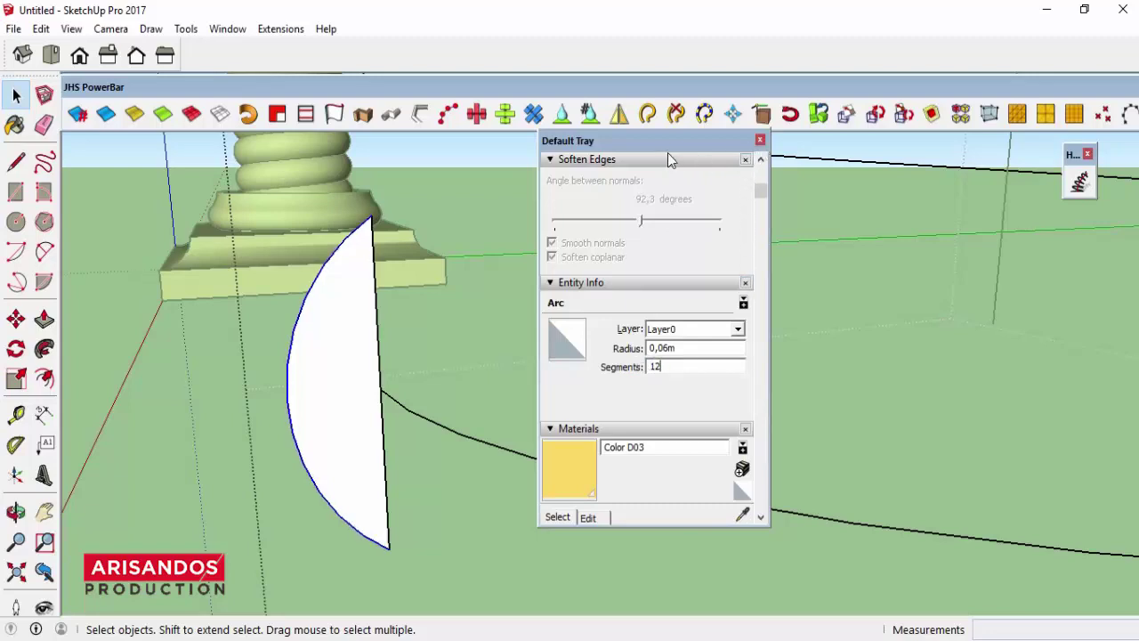
left_click_drag(667, 147, 948, 173)
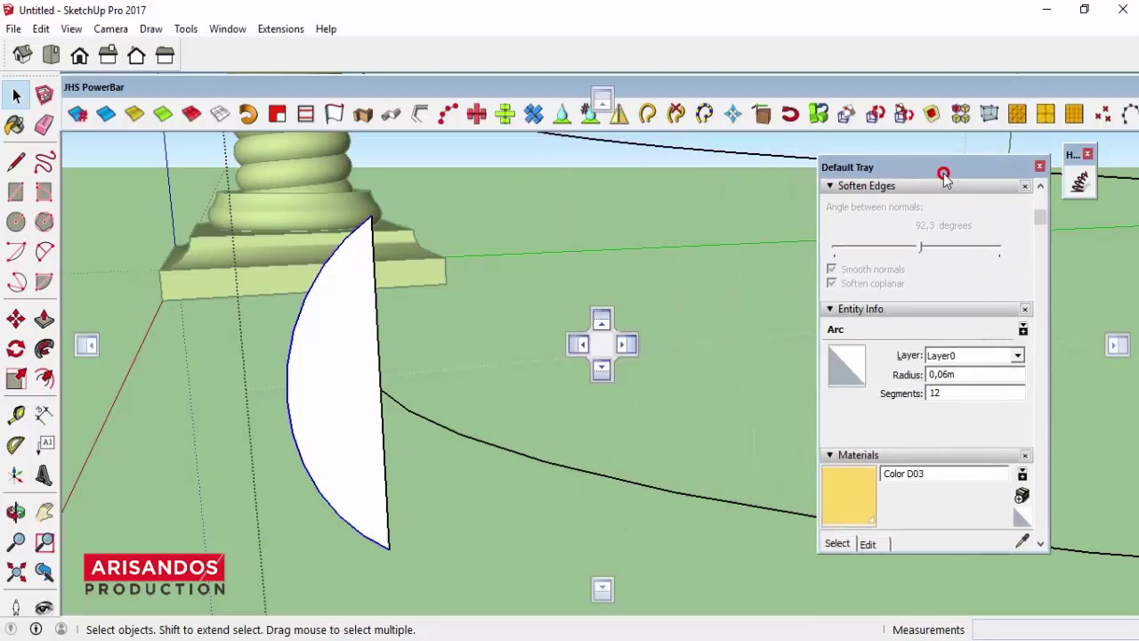
left_click(426, 425)
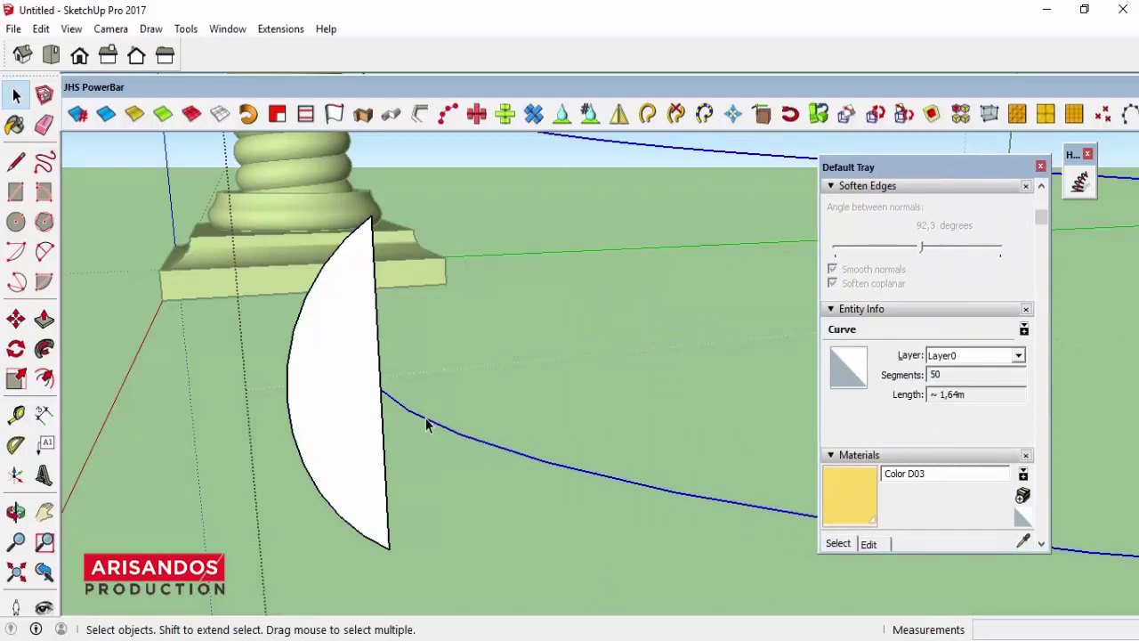
left_click(354, 389, "ctrl")
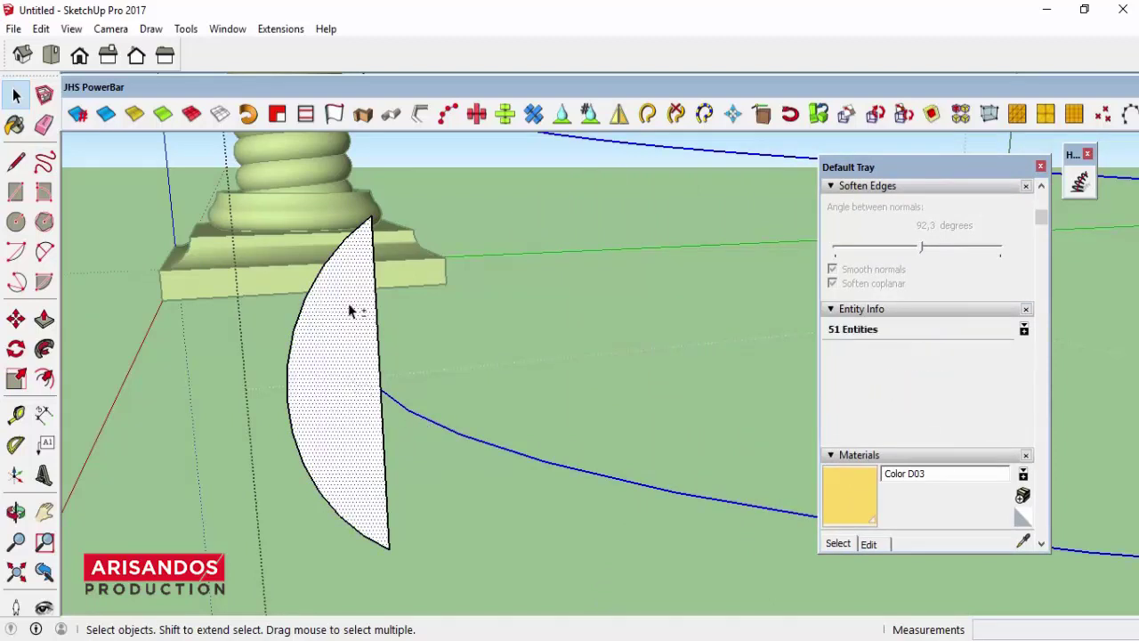
left_click(250, 123)
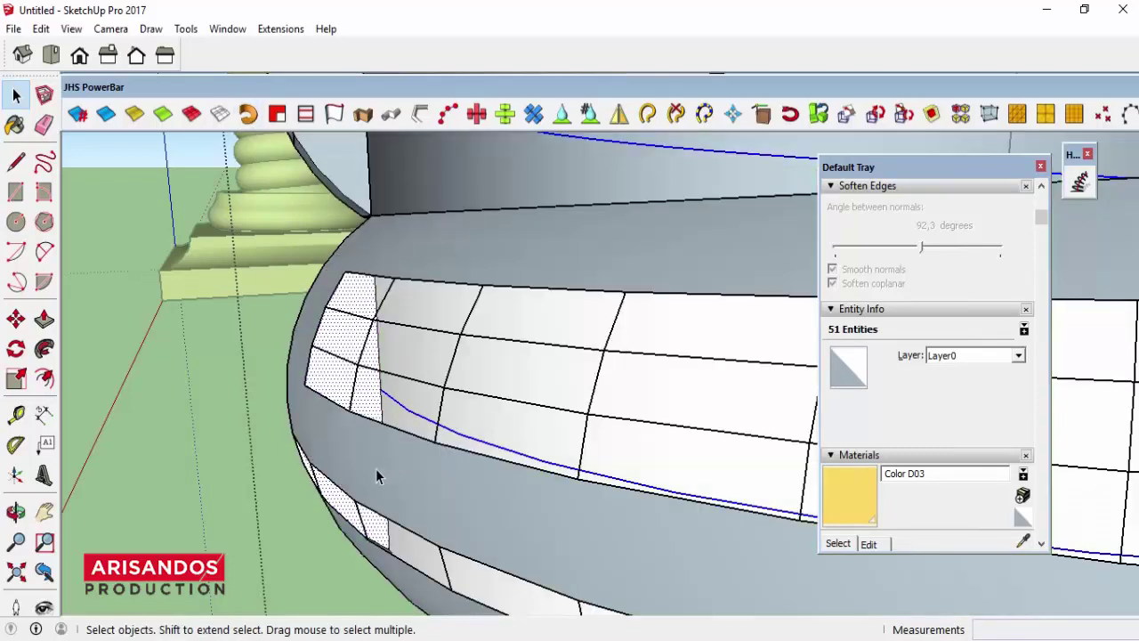
middle_click_drag(377, 473, 398, 413)
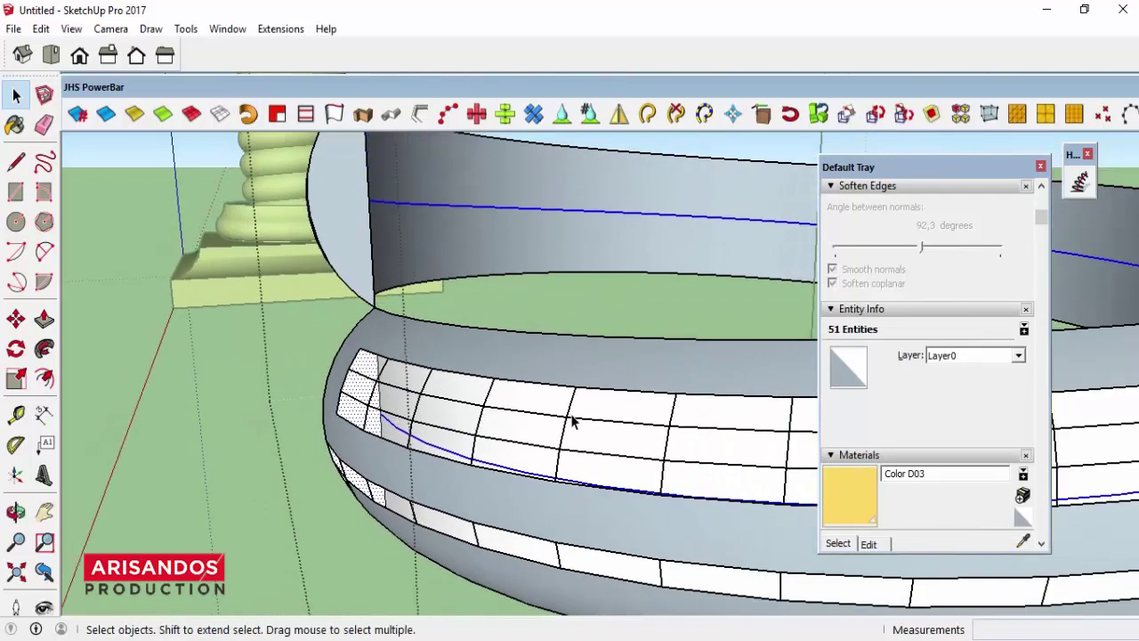
scroll(445, 451, "down", 3)
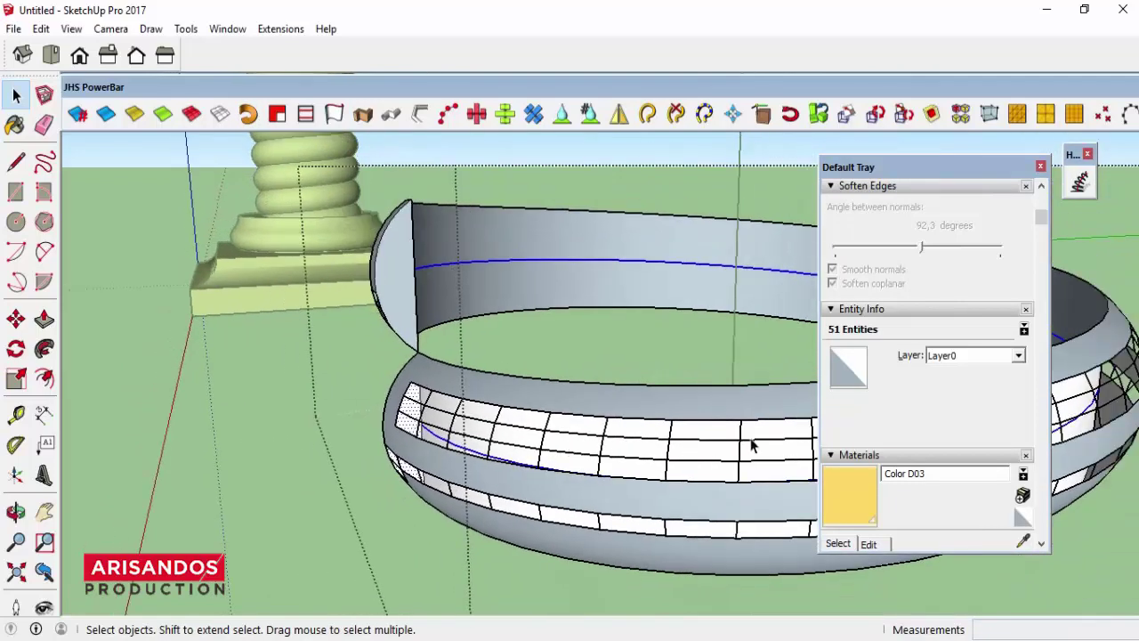
scroll(634, 454, "up", 2)
scroll(544, 463, "up", 2)
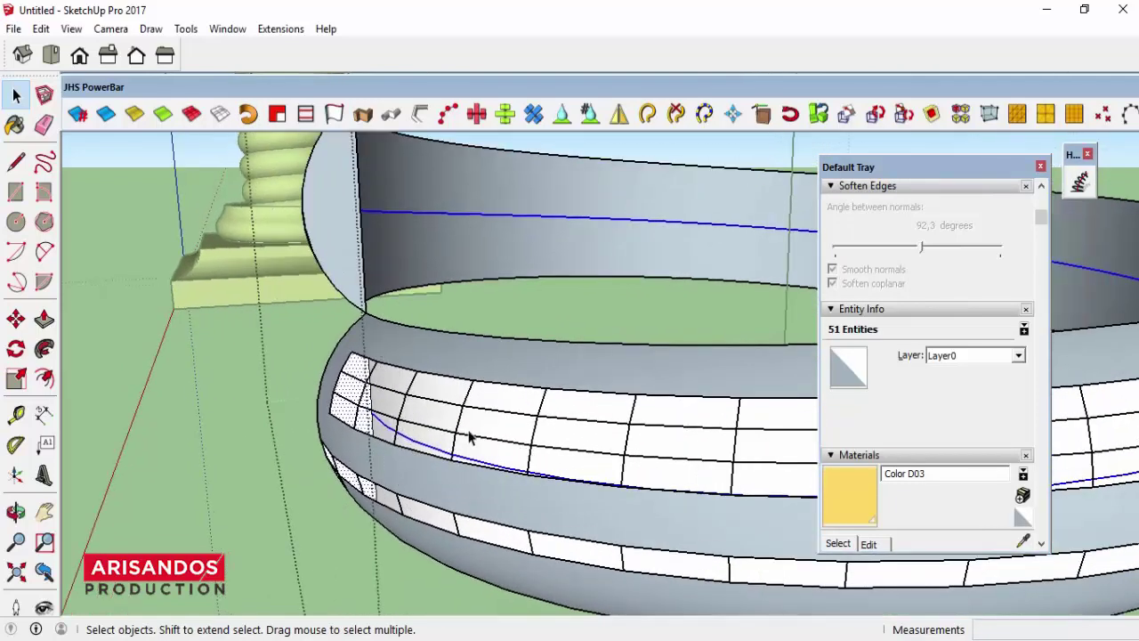
key("ctrl+z")
scroll(369, 427, "up", 1)
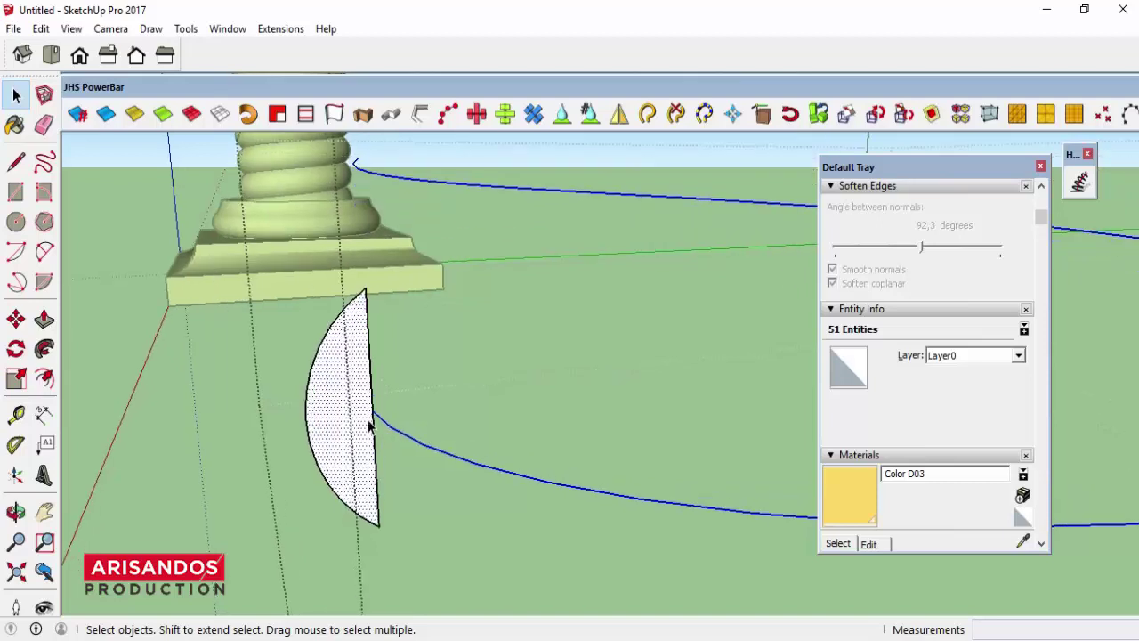
left_click(303, 405)
- Set the profile arc to 24 segments in Entity Info and select the profile with its sweep path
left_click(313, 364)
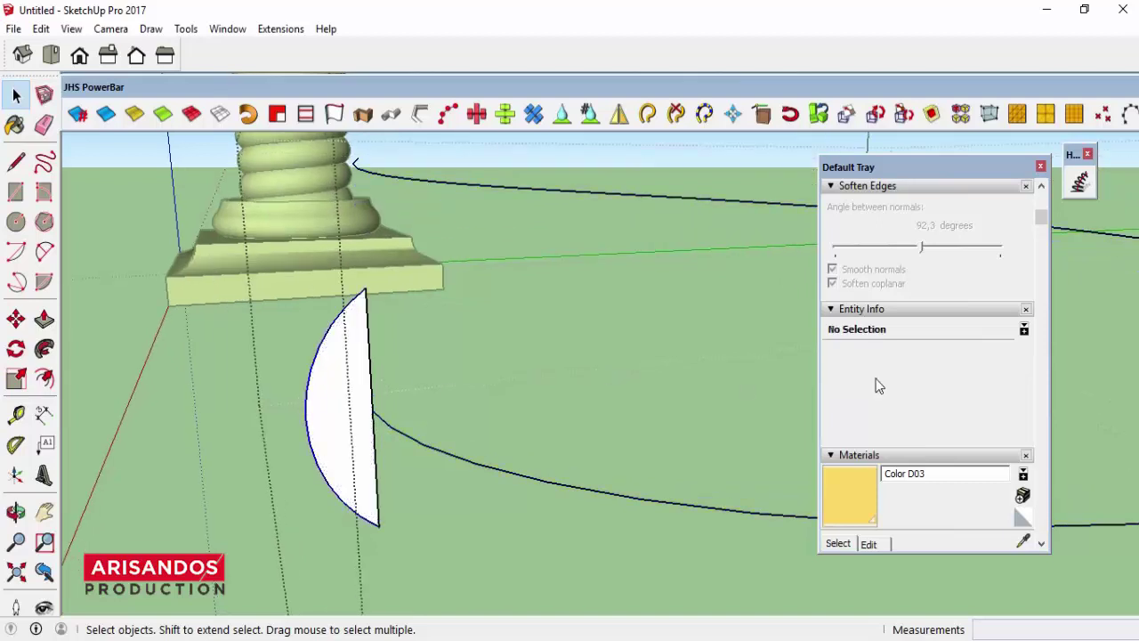
double_click(919, 392)
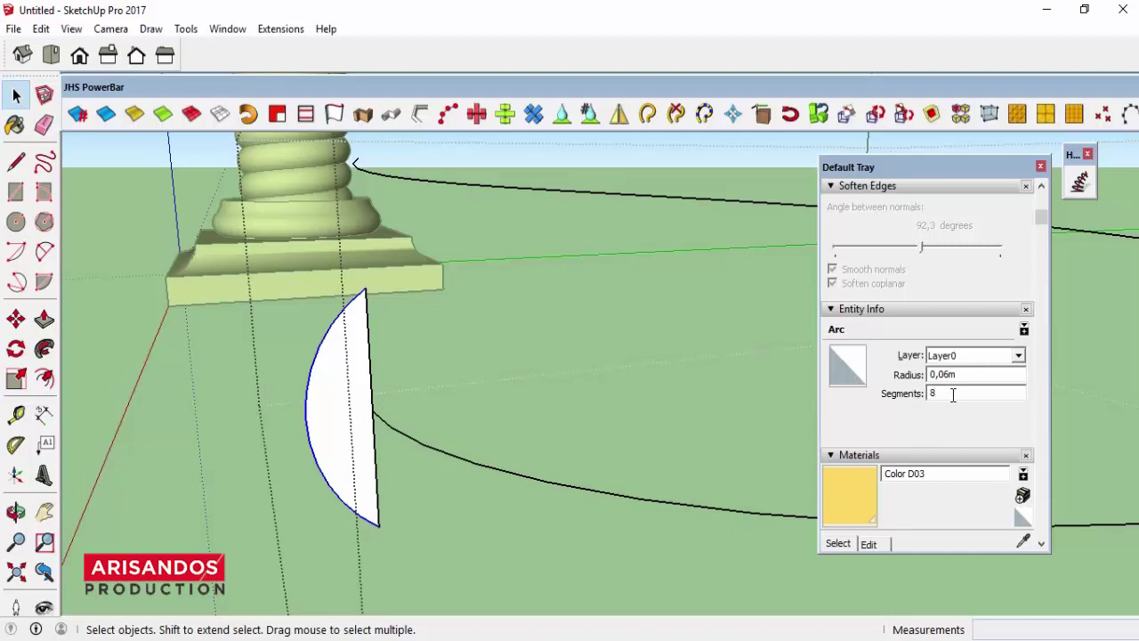
type("6")
key("Return")
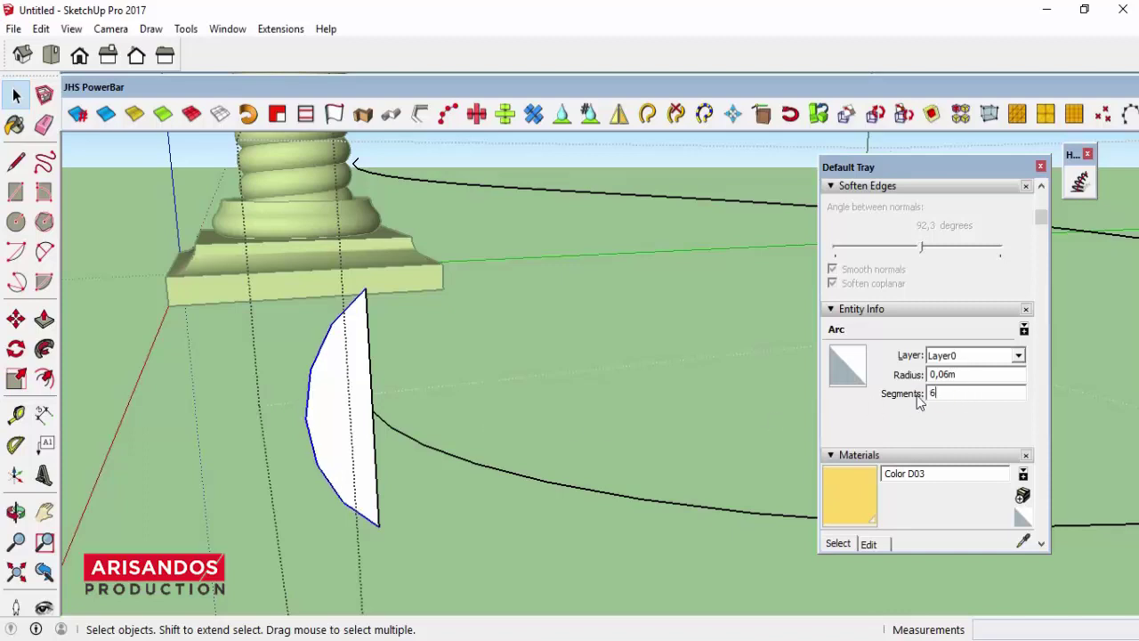
double_click(919, 394)
type("24")
key("Return")
left_click(419, 452)
left_click(361, 307, "shift")
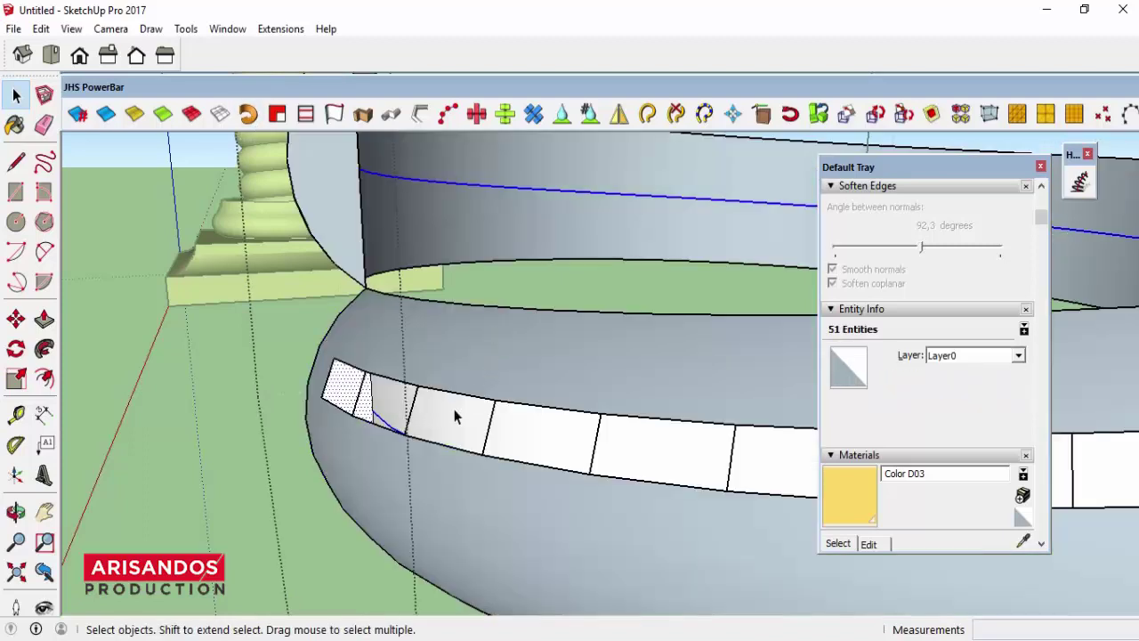
- Undo the sweep, reset the profile arc to 6 segments, and select the profile with its path
key("ctrl+z")
left_click(318, 383)
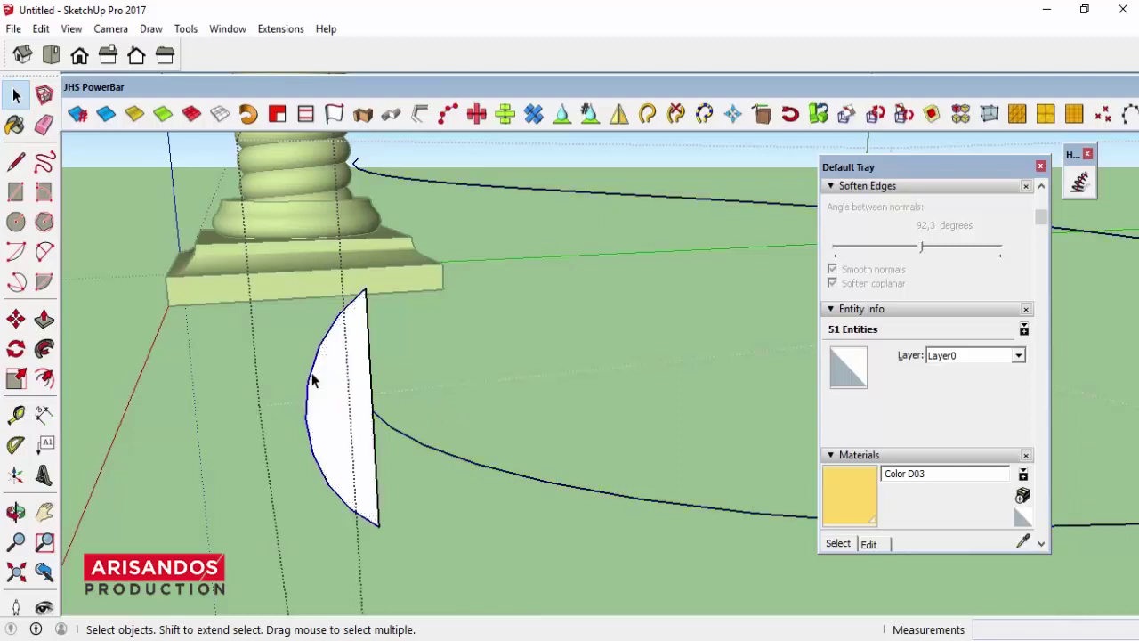
left_click_drag(945, 388, 917, 398)
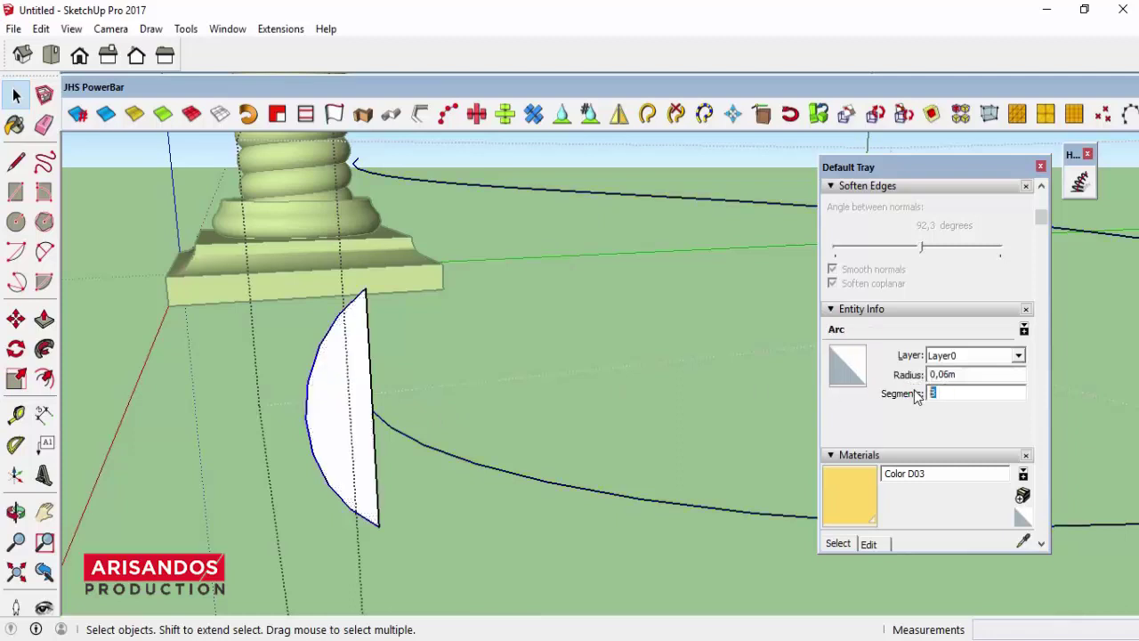
key("Return")
triple_click(353, 420)
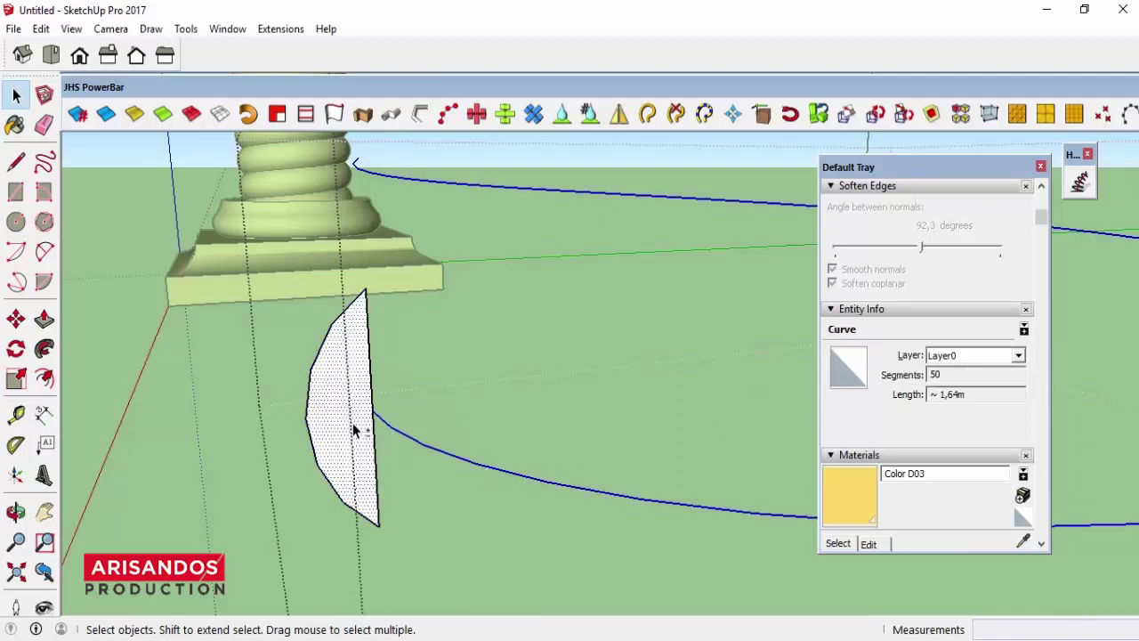
scroll(502, 370, "down", 5)
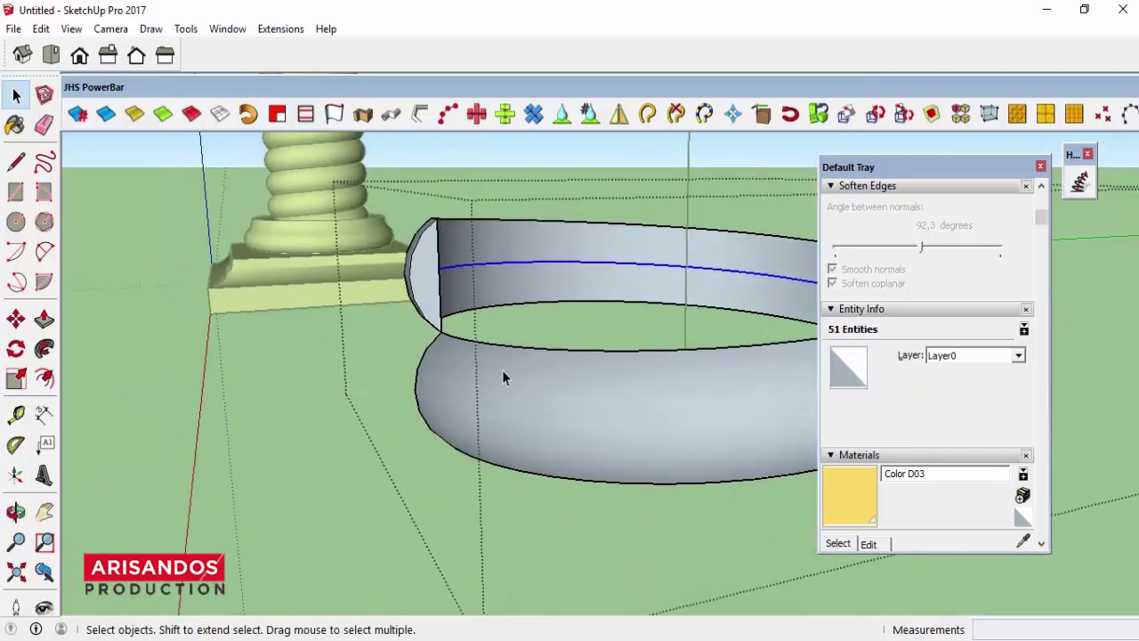
- Orbit and zoom in on the new ring and select part of the band's middle seam
left_click(15, 512)
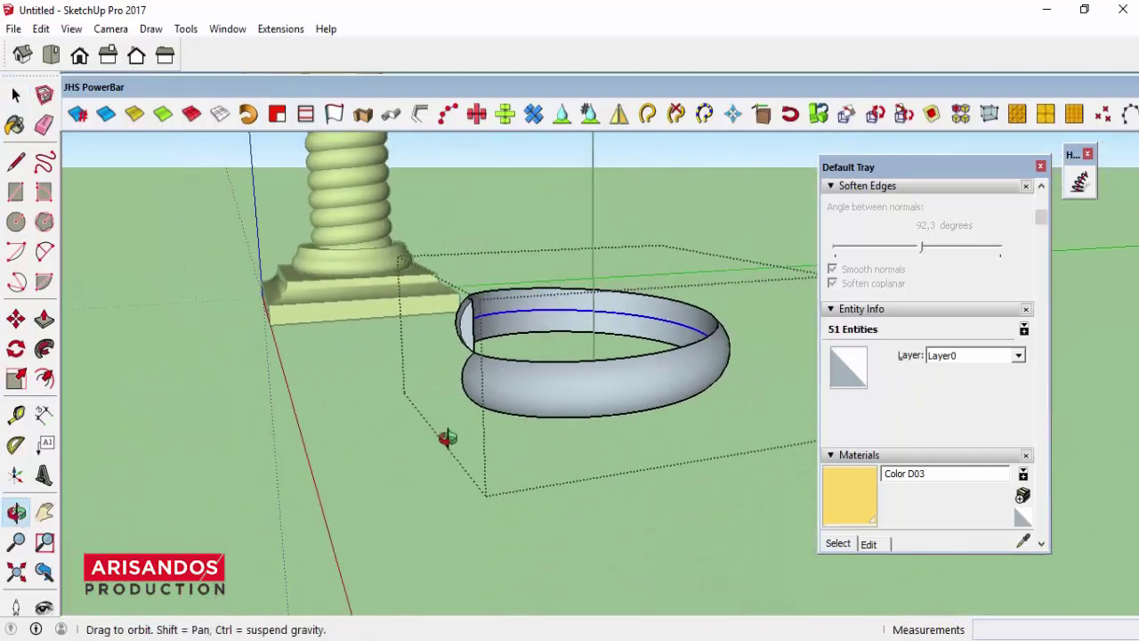
mouse_move(448, 437)
left_mouse_down()
mouse_move(663, 406)
mouse_move(618, 376)
mouse_move(555, 300)
left_mouse_up()
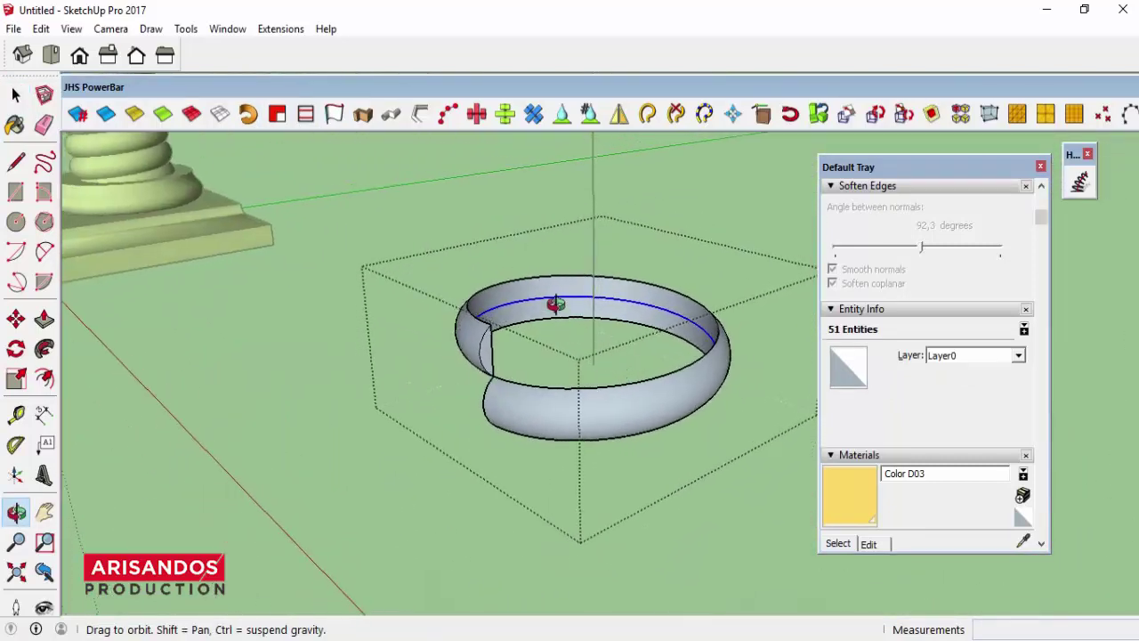
scroll(549, 331, "up", 3)
scroll(394, 331, "up", 3)
scroll(394, 331, "up", 3)
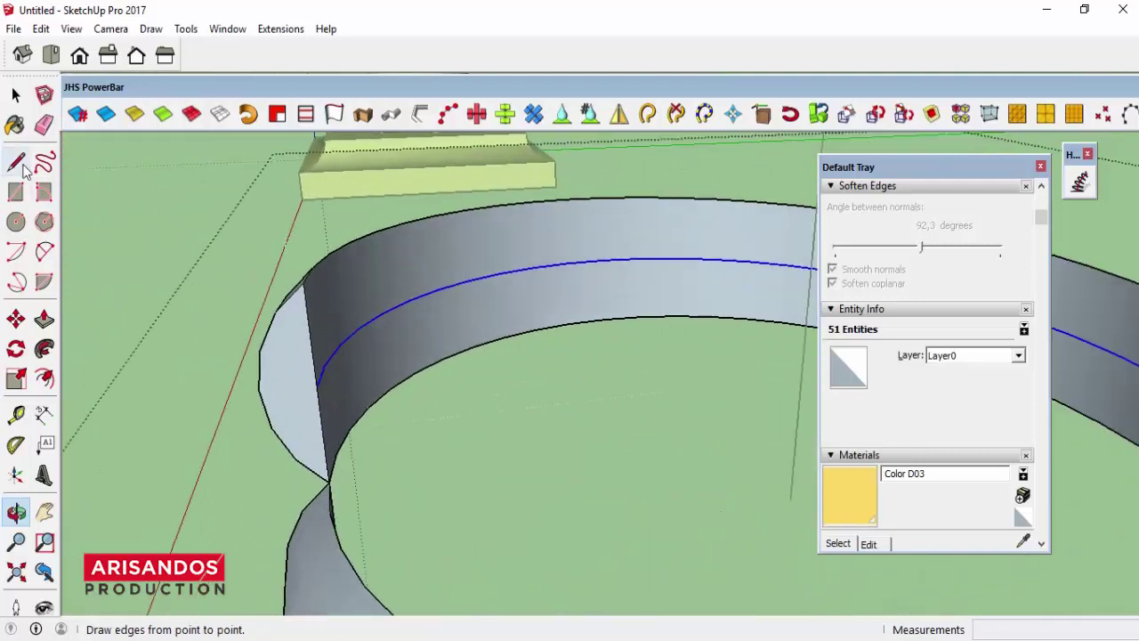
key("space")
left_click(373, 315)
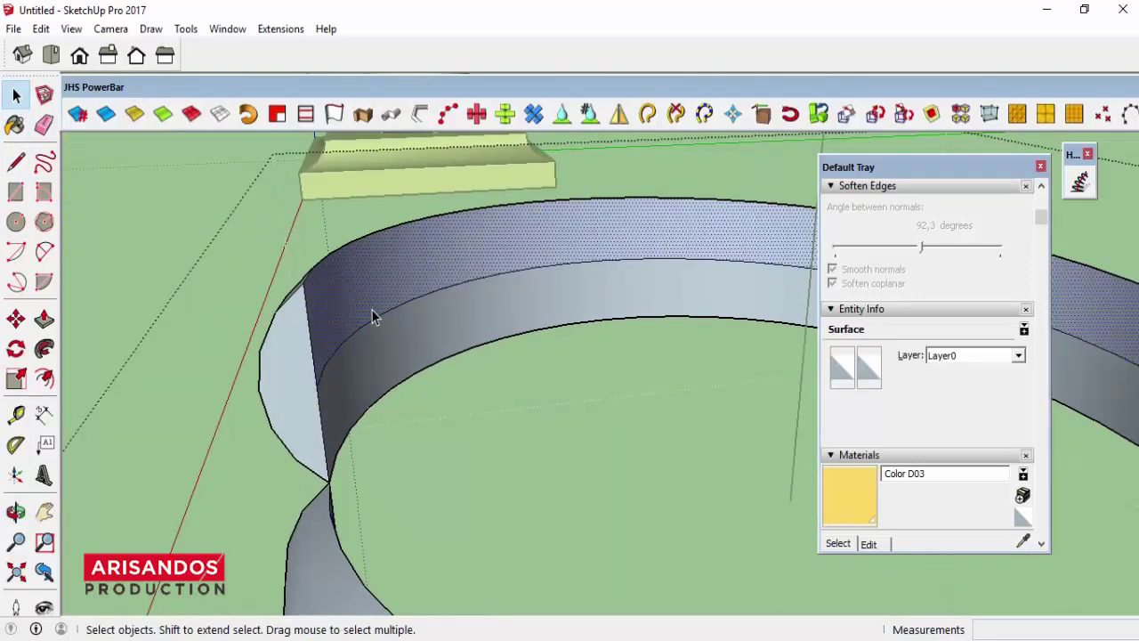
left_click_drag(379, 334, 331, 361)
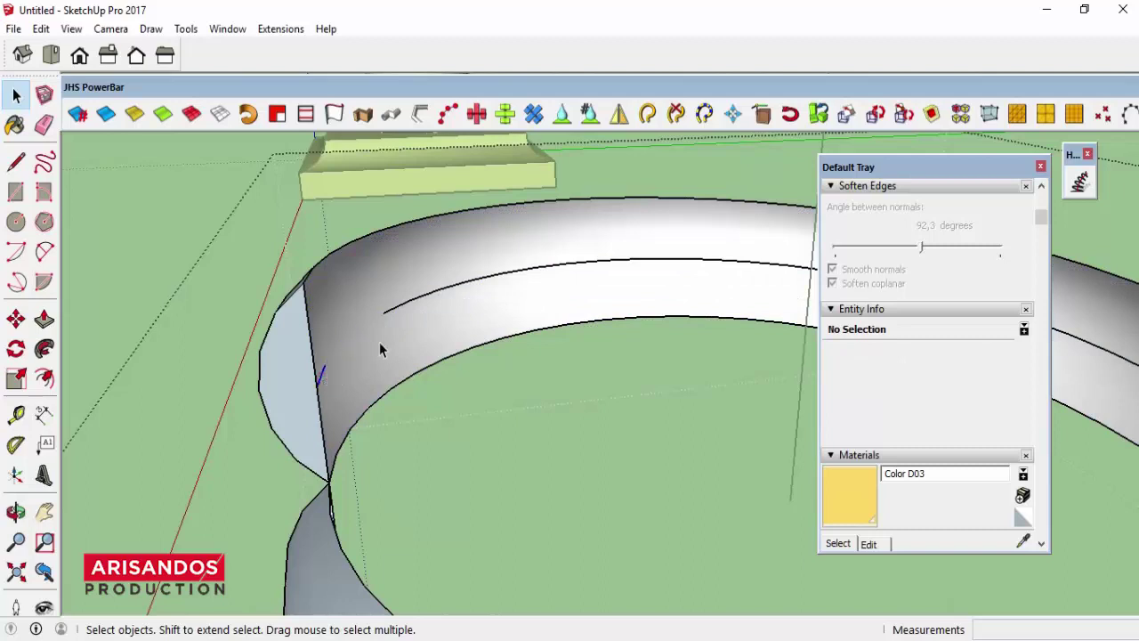
- Erase the middle seam curve along the band and close the Default Tray
left_click(44, 125)
mouse_move(383, 311)
left_mouse_down()
mouse_move(745, 259)
mouse_move(539, 264)
mouse_move(414, 297)
left_mouse_up()
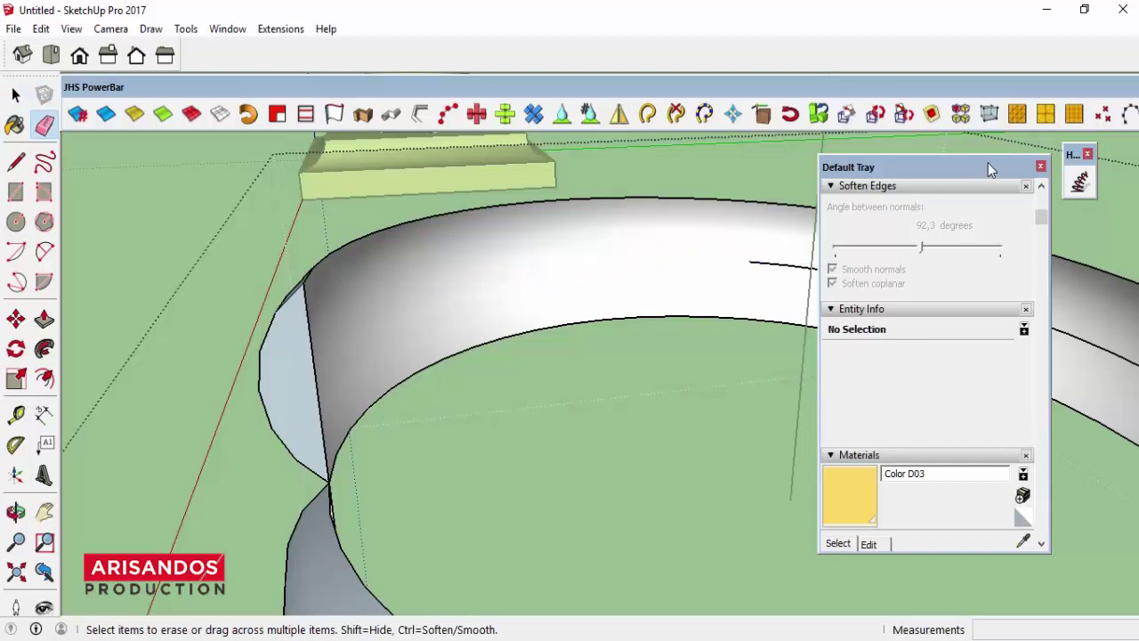
left_click(1040, 168)
mouse_move(755, 260)
left_mouse_down()
mouse_move(989, 297)
mouse_move(1110, 342)
left_mouse_up()
scroll(655, 246, "down", 3)
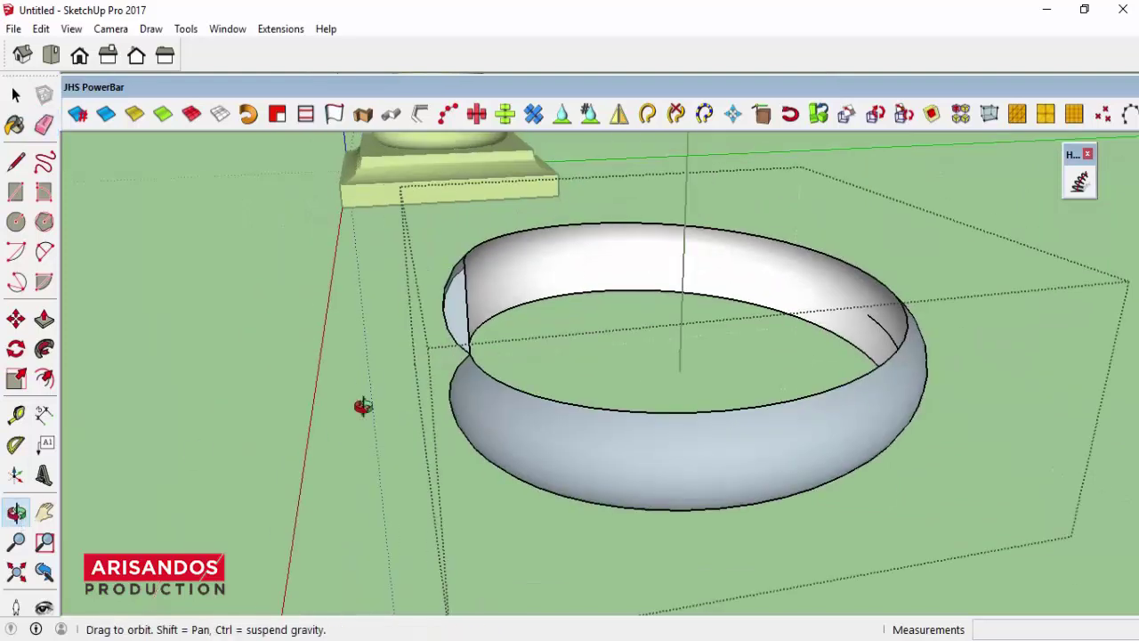
- Erase the remaining seam edges along the band up to its cut end
mouse_move(361, 404)
middle_mouse_down()
mouse_move(136, 506)
mouse_move(534, 451)
middle_mouse_up()
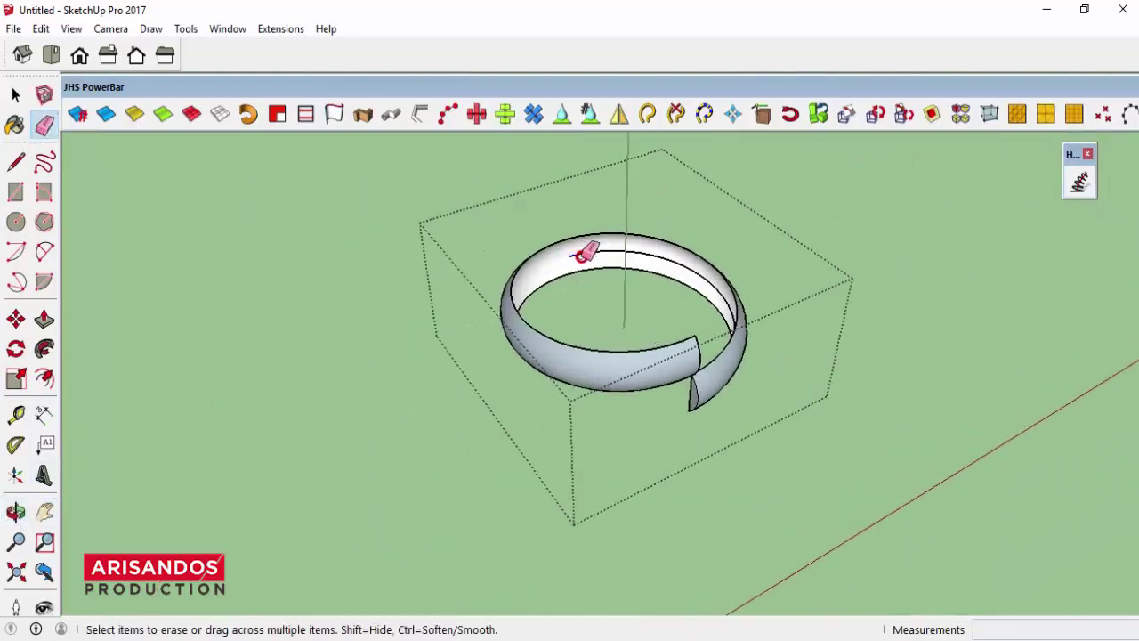
left_click_drag(590, 254, 735, 305)
mouse_move(735, 306)
middle_mouse_down()
mouse_move(682, 343)
mouse_move(743, 362)
mouse_move(682, 300)
middle_mouse_up()
scroll(618, 272, "up", 3)
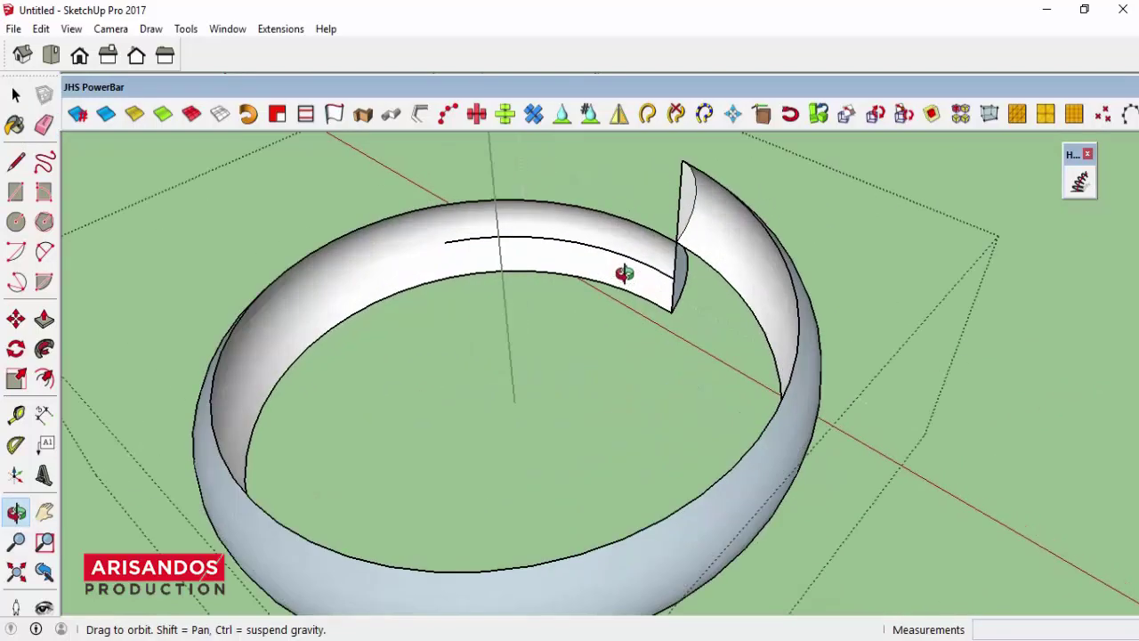
scroll(623, 271, "up", 2)
left_click(44, 124)
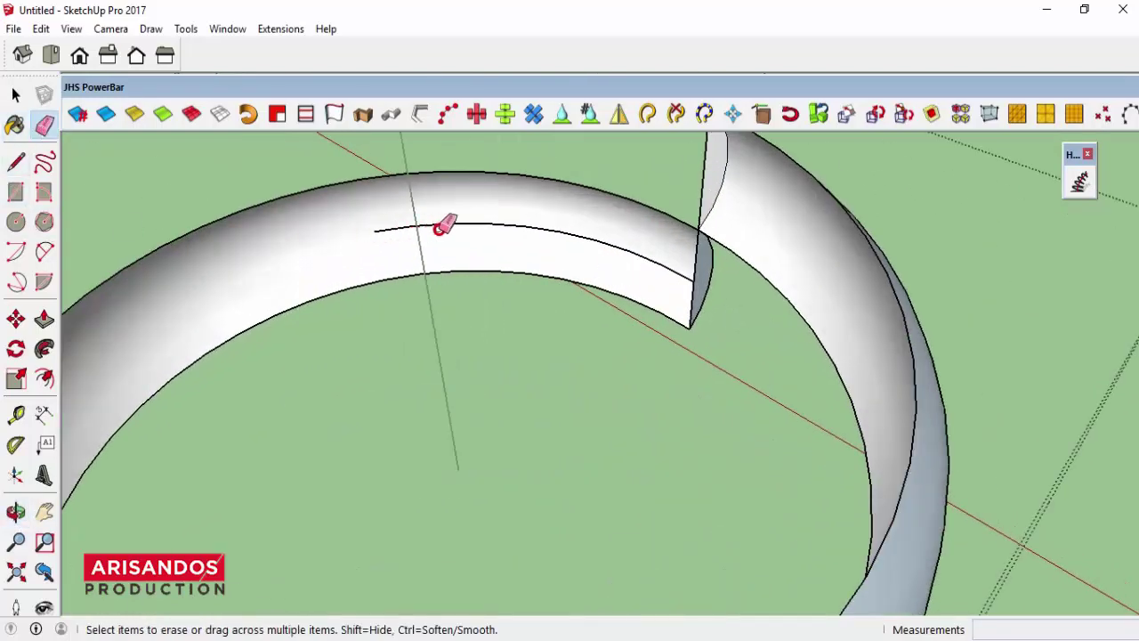
mouse_move(547, 229)
left_mouse_down()
mouse_move(412, 219)
mouse_move(373, 231)
left_mouse_up()
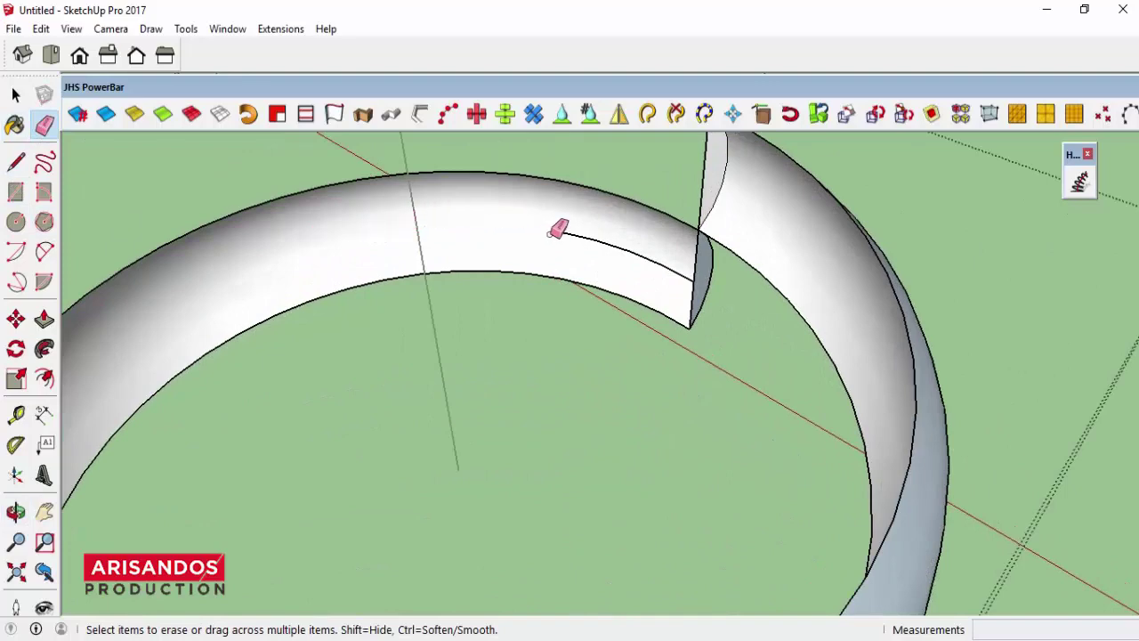
left_click_drag(676, 273, 587, 283)
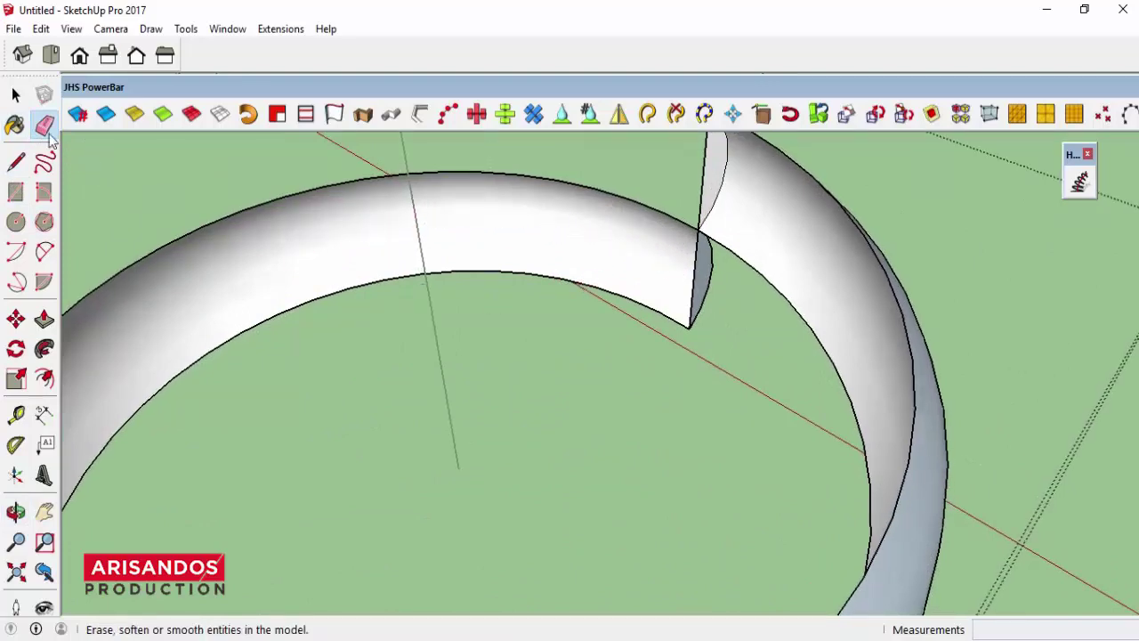
left_click(25, 98)
- Switch to a top view of the ring and pan and zoom to centre its gap
left_click(45, 511)
scroll(394, 444, "down", 3)
middle_click_drag(729, 330, 625, 451)
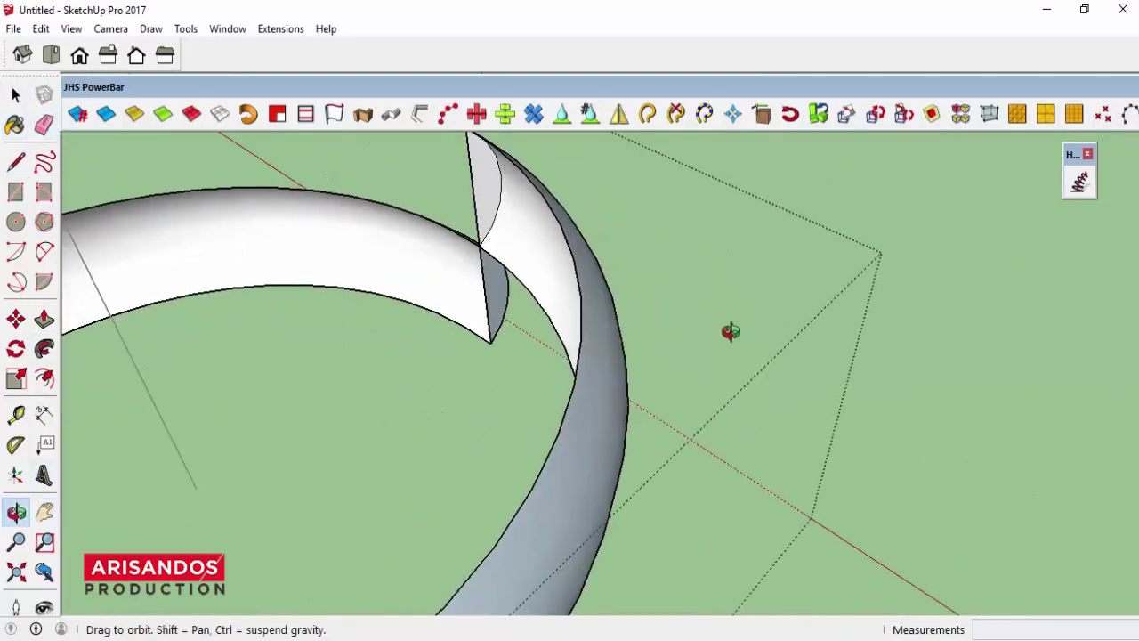
mouse_move(626, 451)
left_mouse_down()
mouse_move(415, 315)
mouse_move(433, 498)
left_mouse_up()
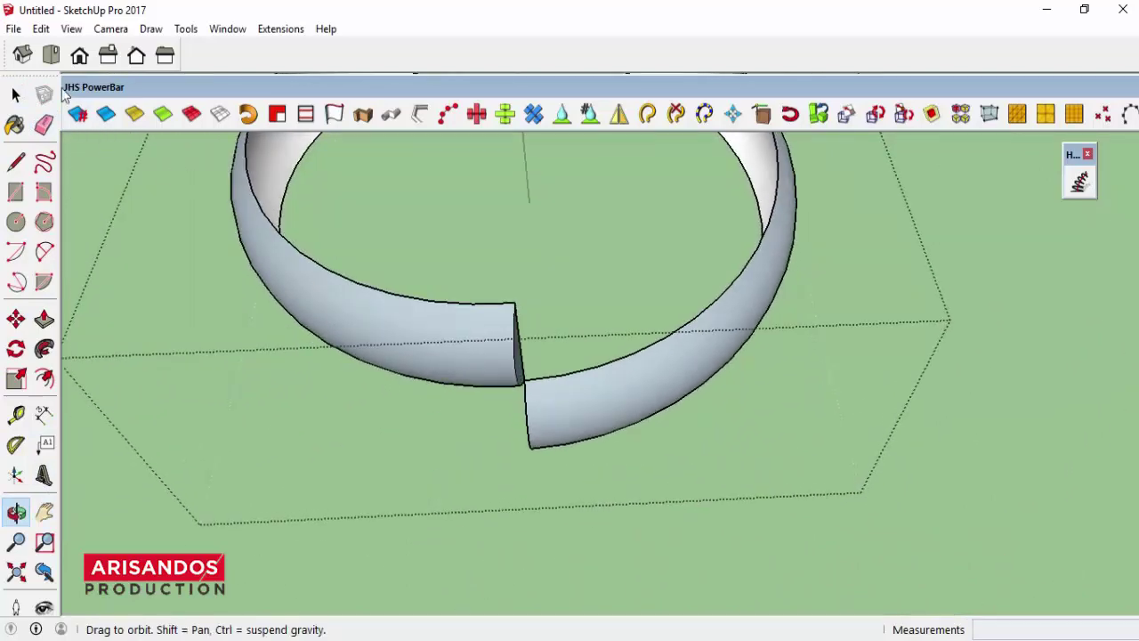
left_click(51, 55)
left_click(44, 512)
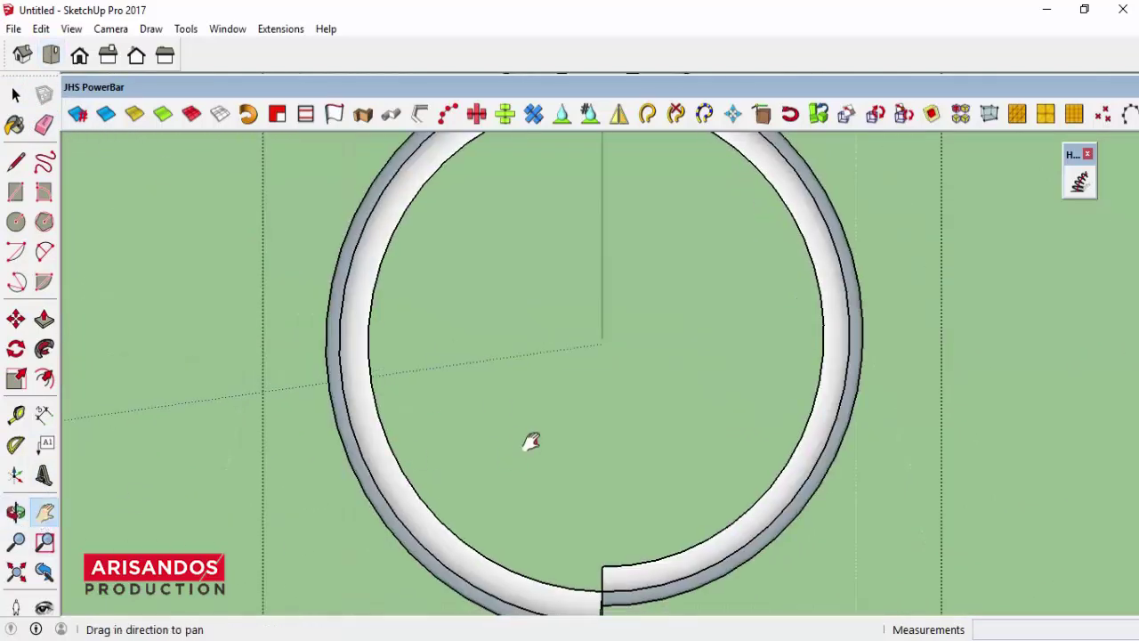
middle_click_drag(529, 443, 478, 181)
left_click_drag(491, 364, 545, 374)
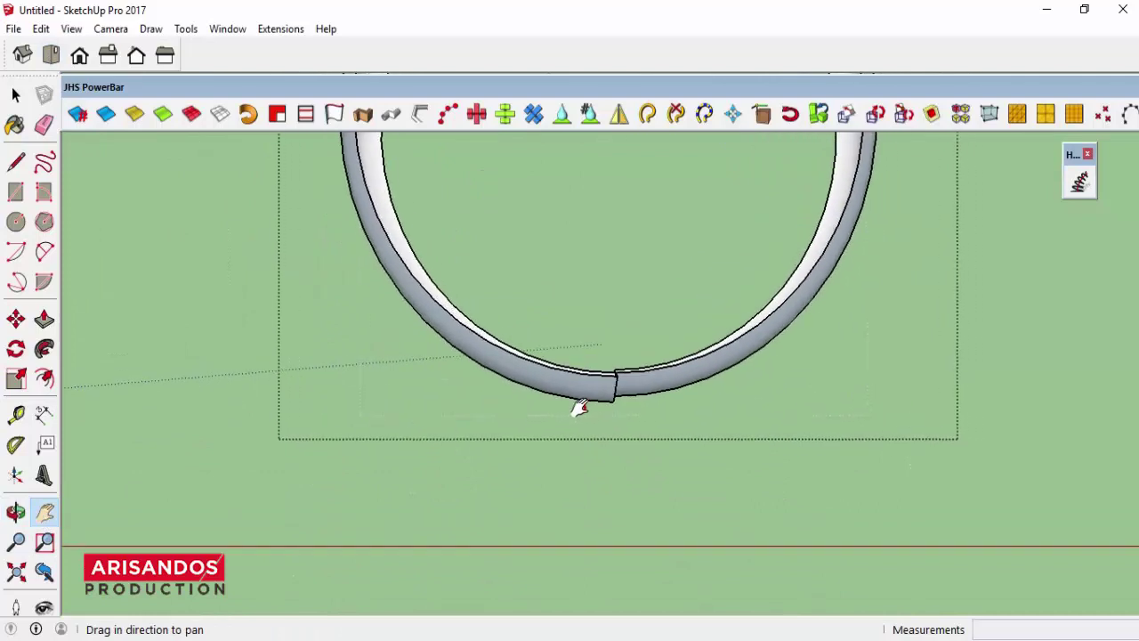
scroll(590, 356, "up", 2)
scroll(587, 356, "up", 2)
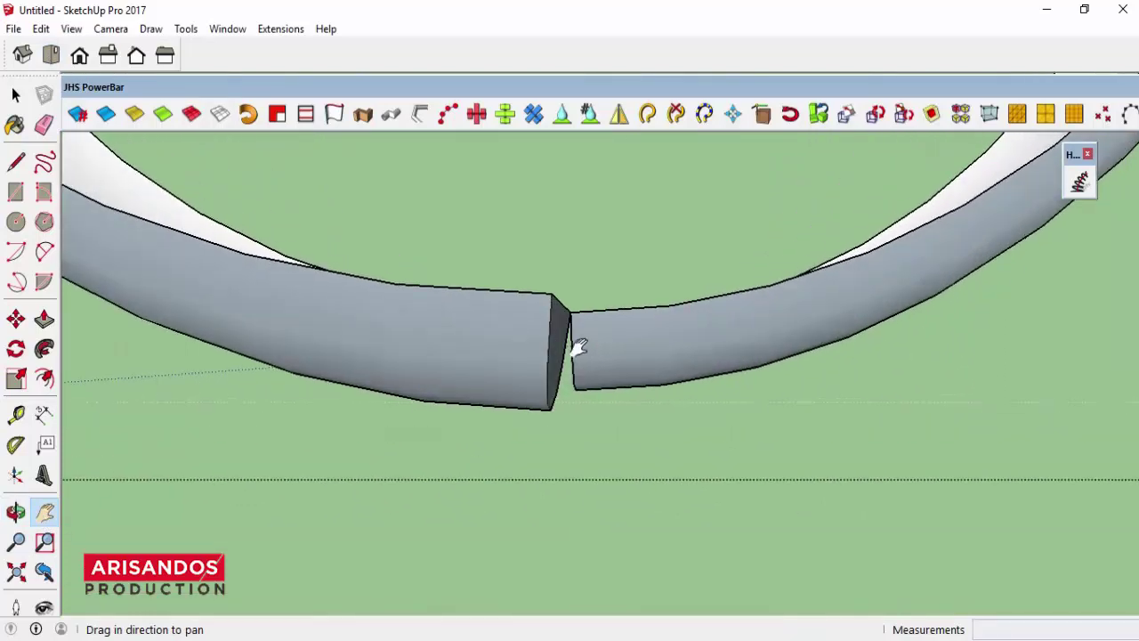
scroll(580, 347, "up", 2)
mouse_move(583, 346)
left_mouse_down()
mouse_move(635, 343)
mouse_move(603, 336)
mouse_move(595, 351)
left_mouse_up()
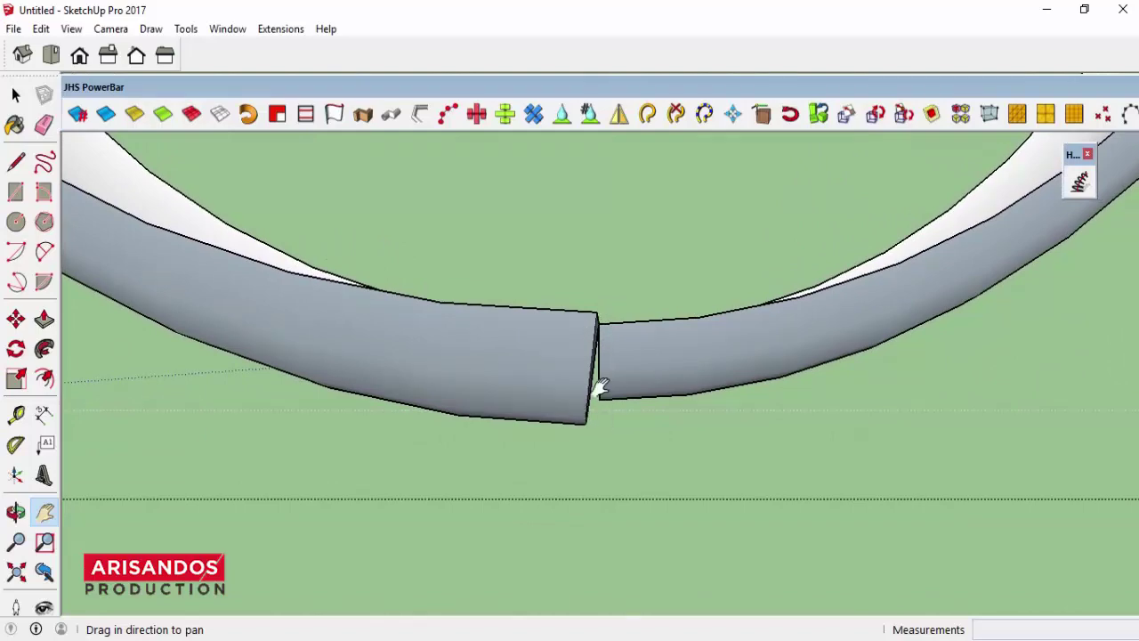
- Select the band's end face and place the Rotate protractor at its edge endpoint
left_click(16, 511)
left_click_drag(525, 428, 356, 364)
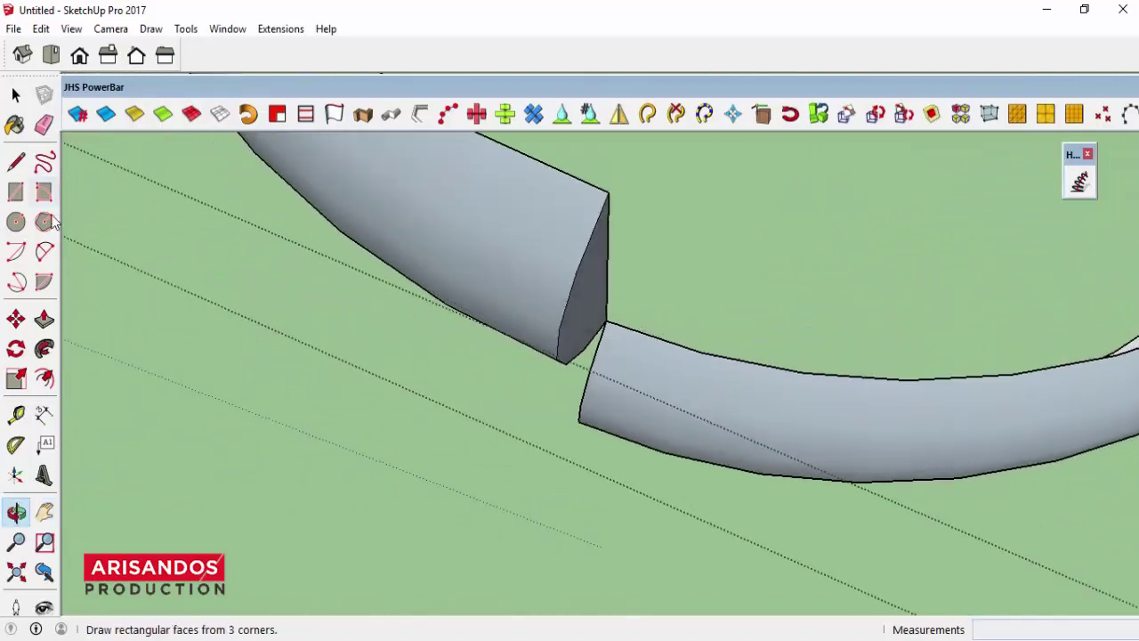
left_click(12, 98)
left_click(586, 300)
scroll(587, 302, "up", 2)
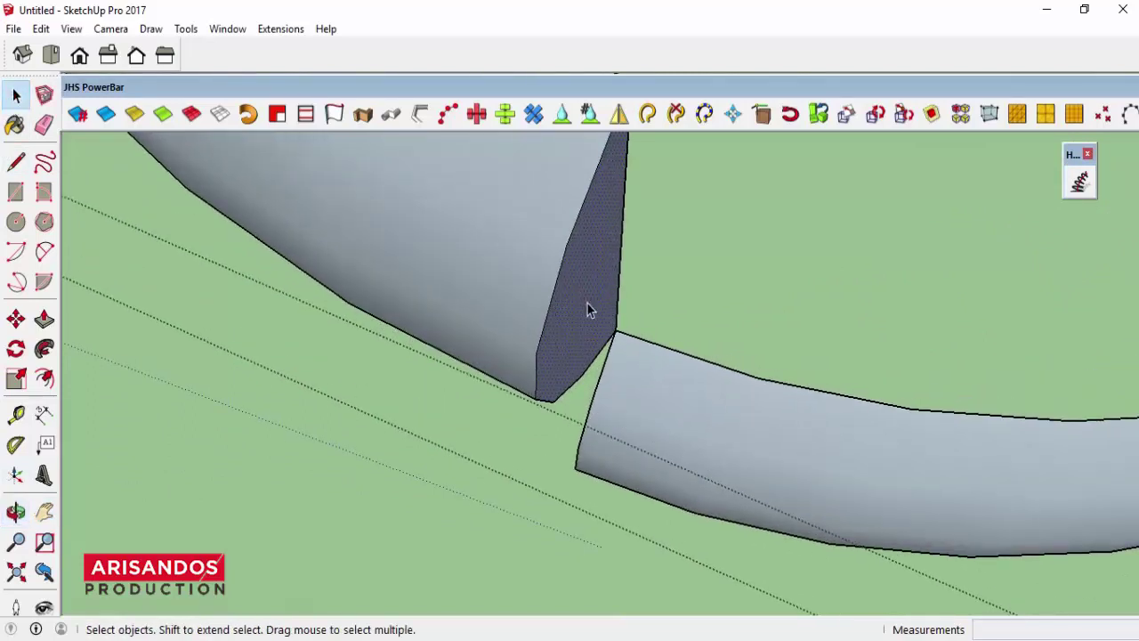
scroll(588, 307, "up", 1)
scroll(569, 356, "down", 2)
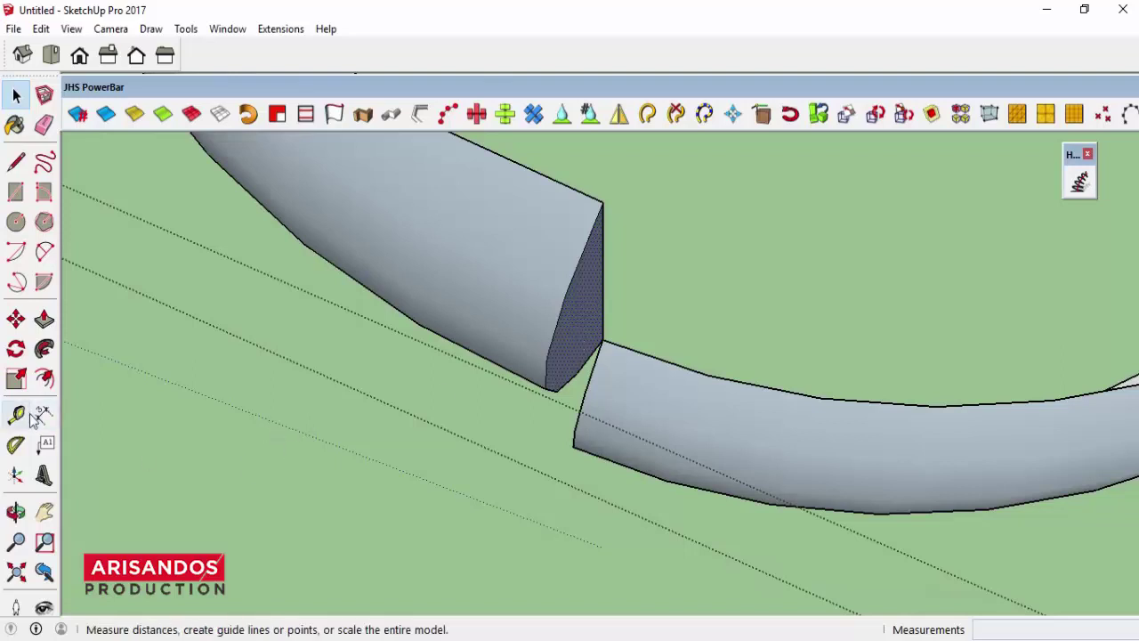
left_click(15, 349)
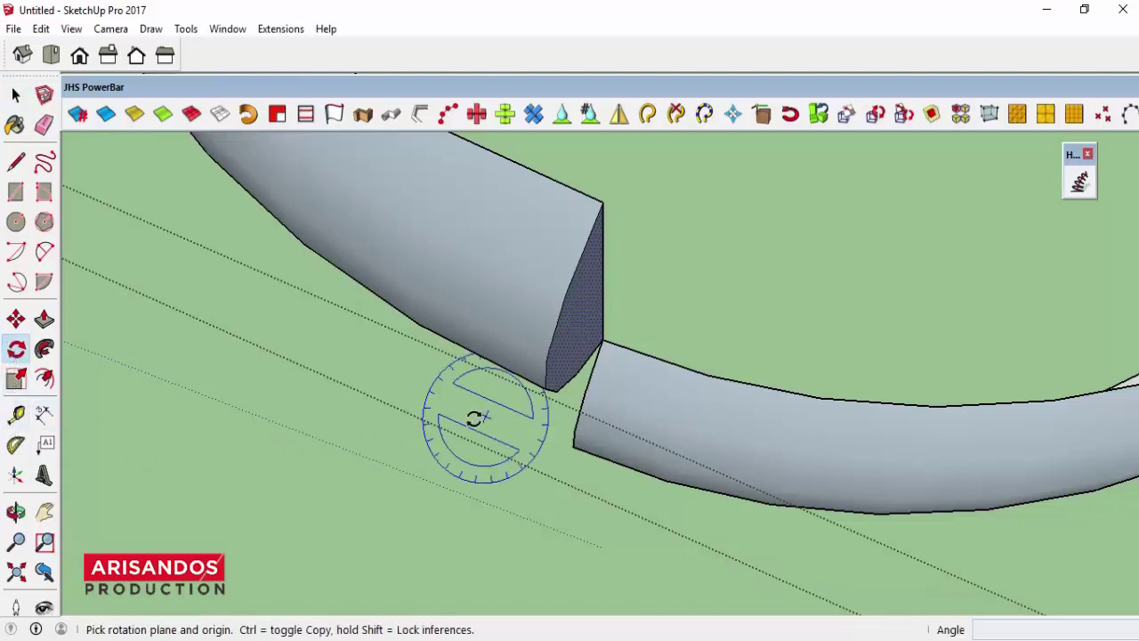
left_click(602, 341)
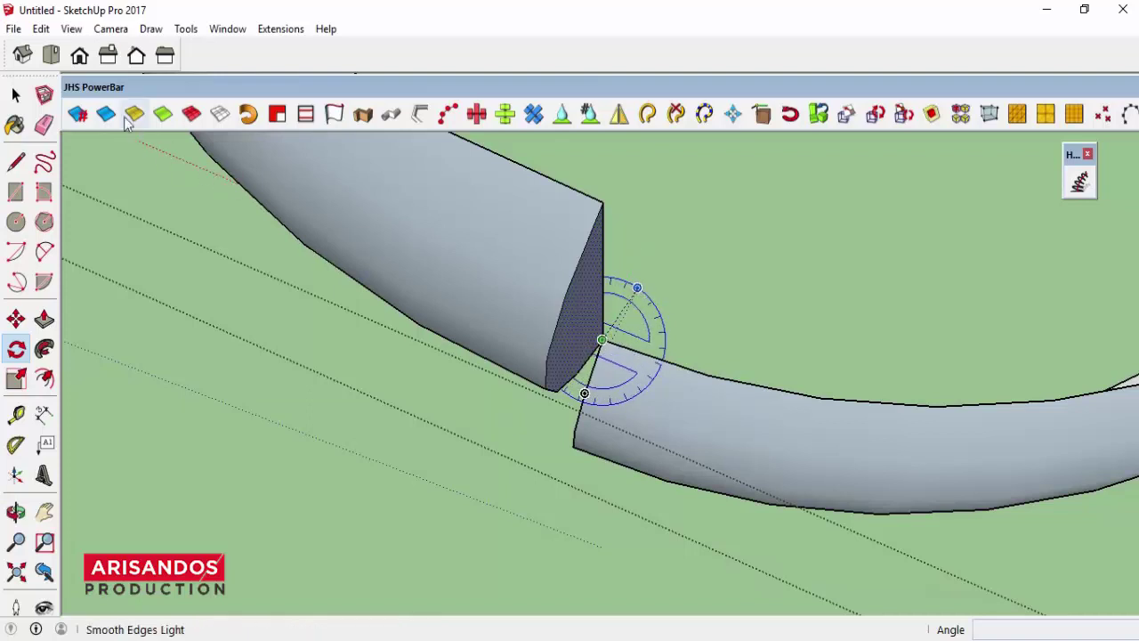
- Switch to top view, then pan and zoom in on the ring's gap
left_click(52, 64)
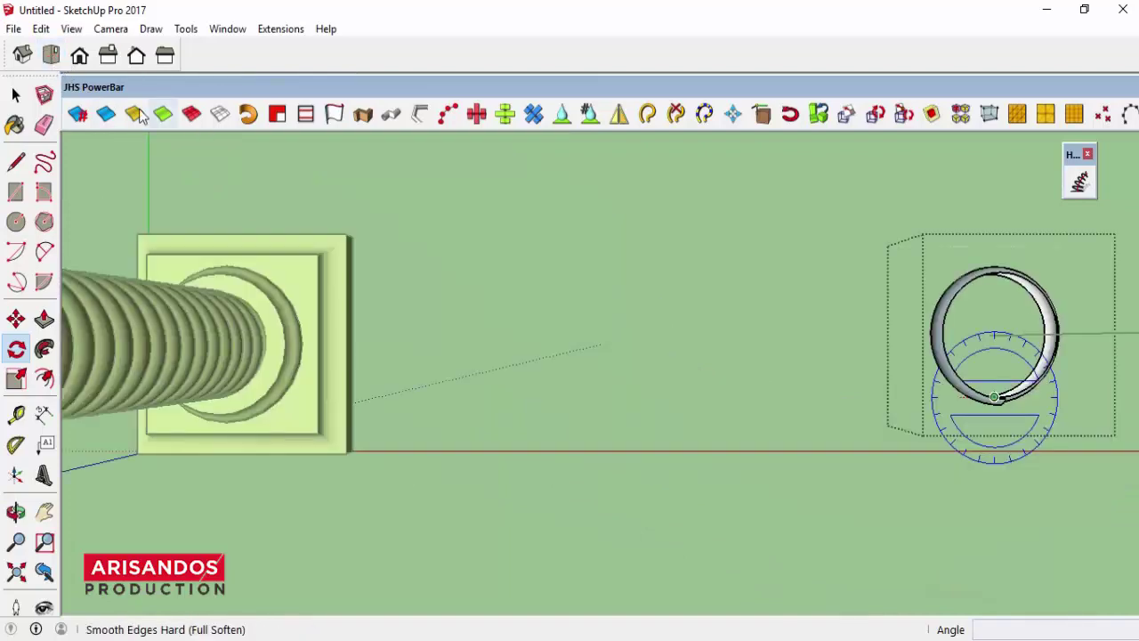
left_click(47, 516)
left_click_drag(780, 386, 590, 376)
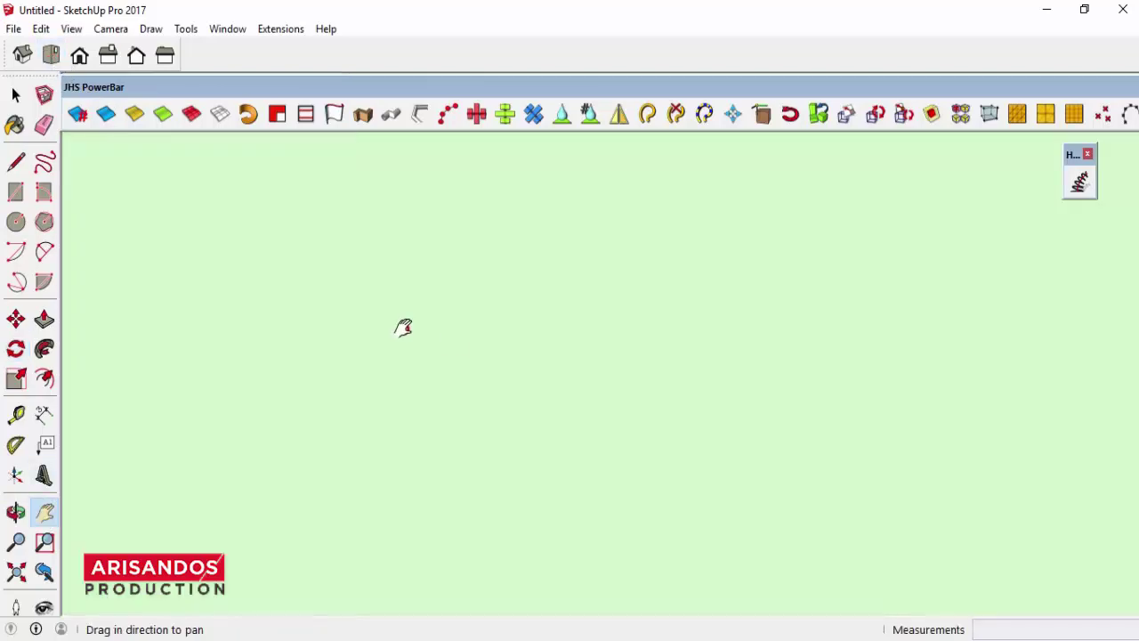
left_click_drag(823, 465, 808, 400)
scroll(808, 399, "up", 5)
scroll(603, 320, "up", 2)
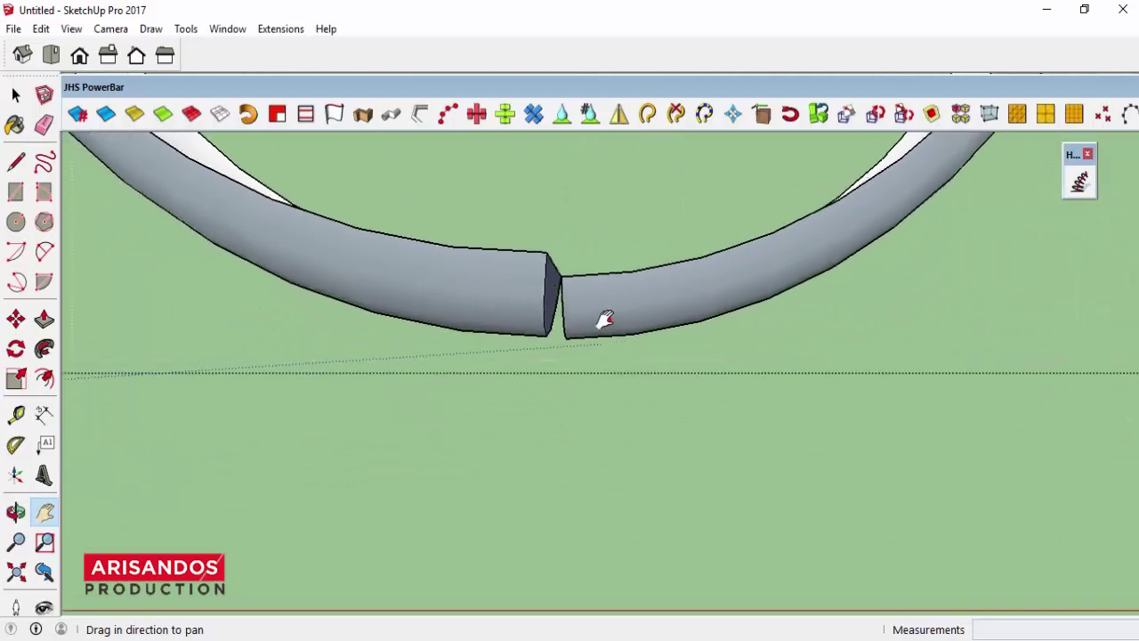
mouse_move(603, 321)
left_mouse_down()
mouse_move(641, 315)
mouse_move(638, 344)
mouse_move(659, 373)
left_mouse_up()
scroll(667, 368, "up", 1)
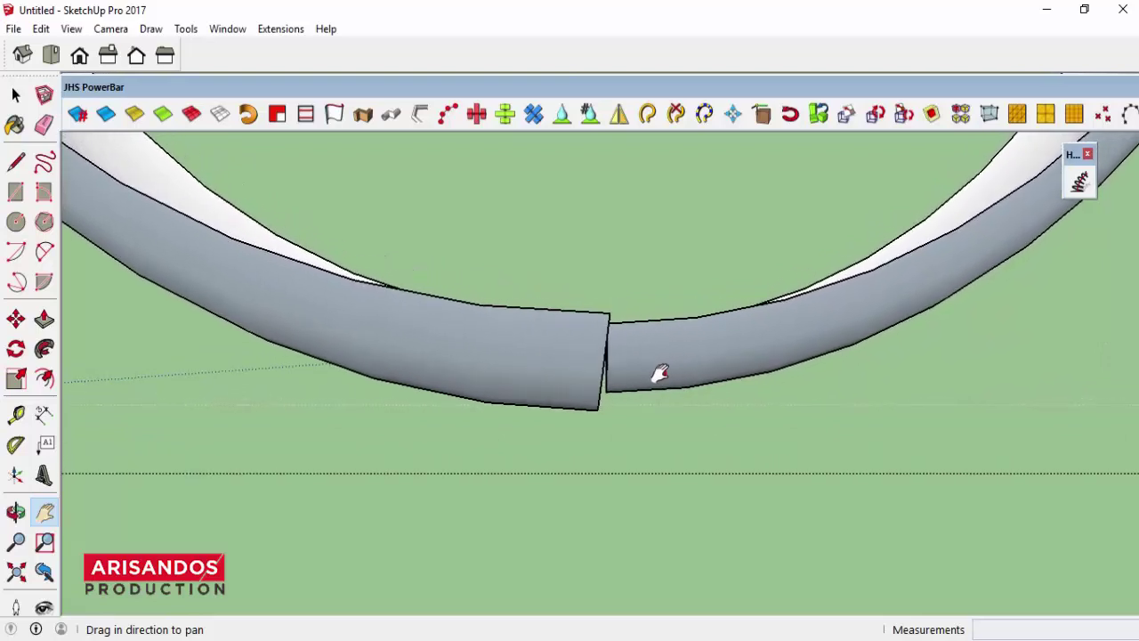
- Rotate the cut end 7.2° about its corner so it faces the other end
left_click(15, 348)
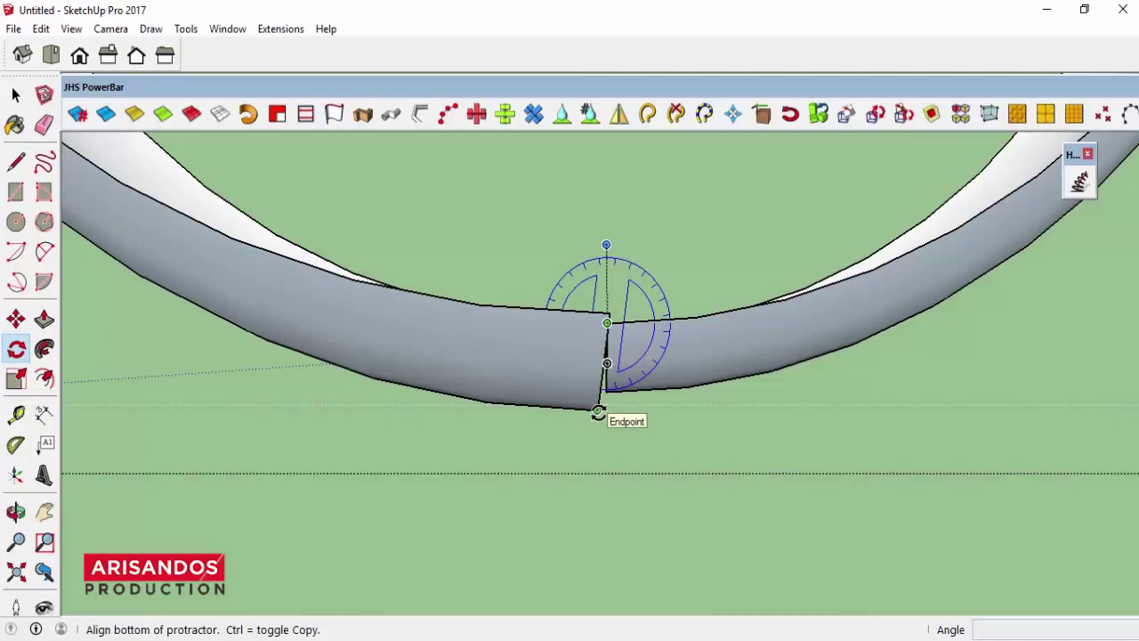
left_click(598, 412)
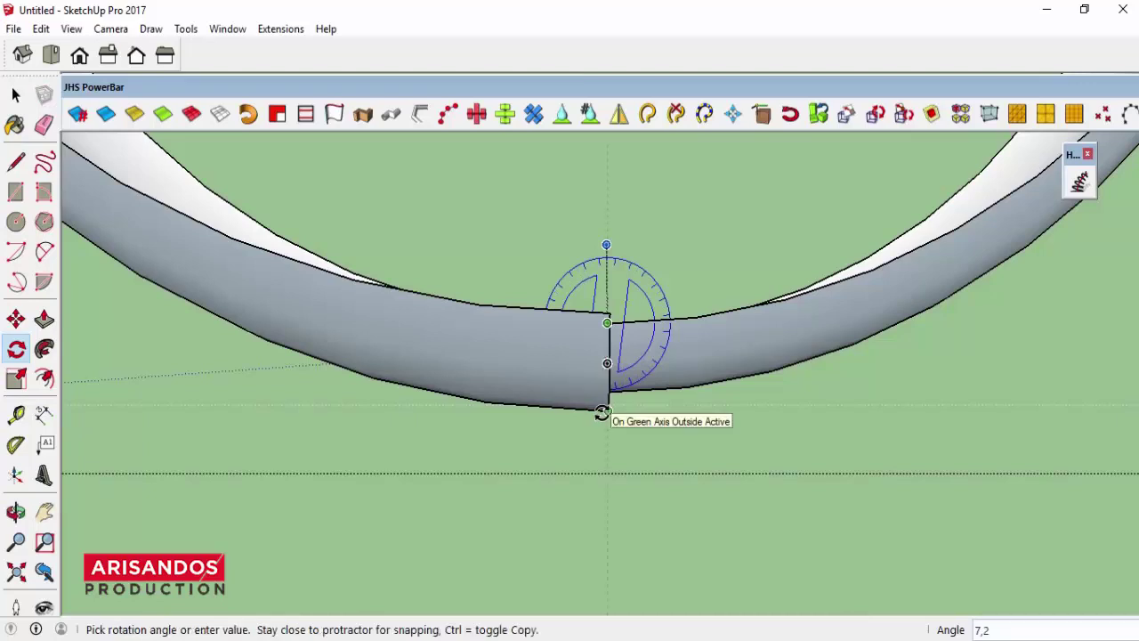
left_click(603, 411)
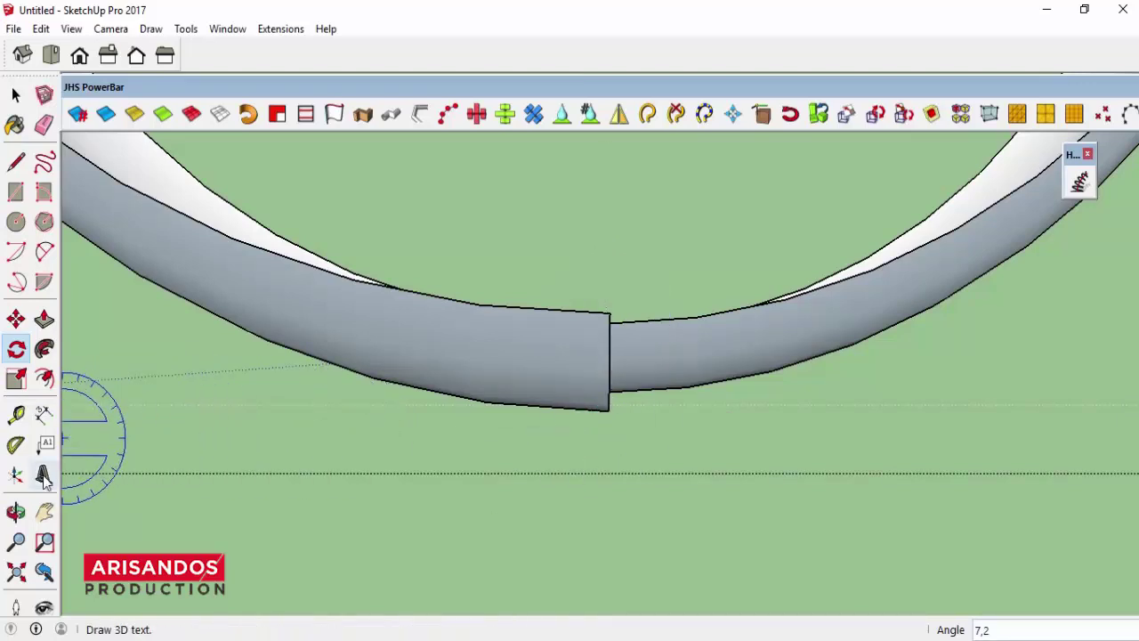
left_click(45, 513)
mouse_move(481, 384)
left_mouse_down()
mouse_move(453, 392)
mouse_move(468, 396)
mouse_move(406, 328)
mouse_move(392, 255)
left_mouse_up()
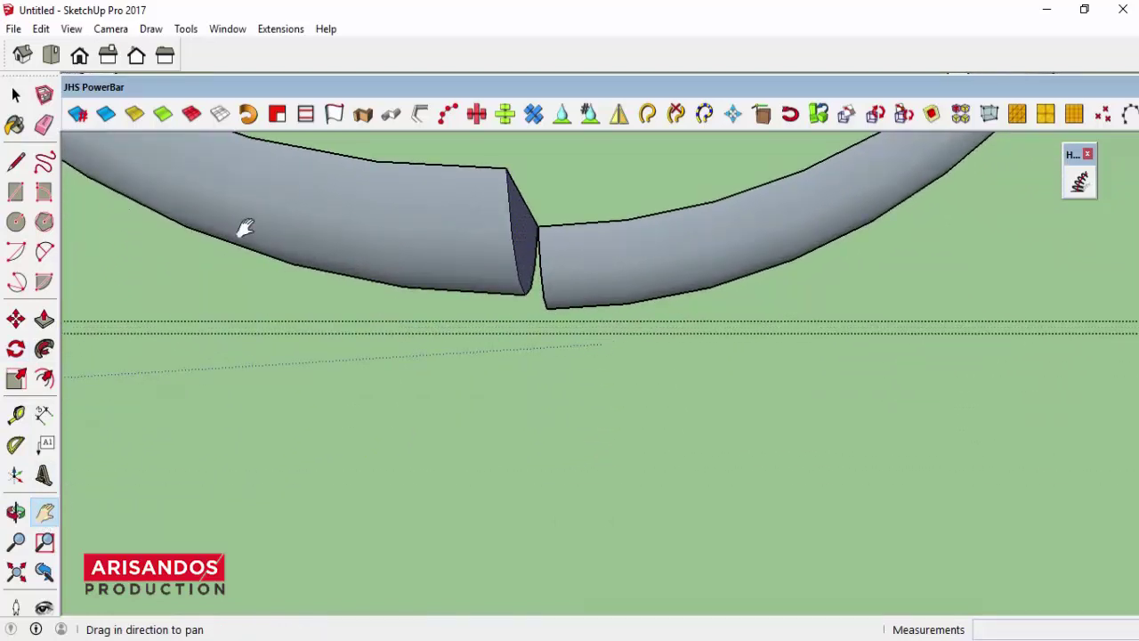
- View the whole ring in iso, orbit down onto it, and exit the group's editing context
left_click(22, 56)
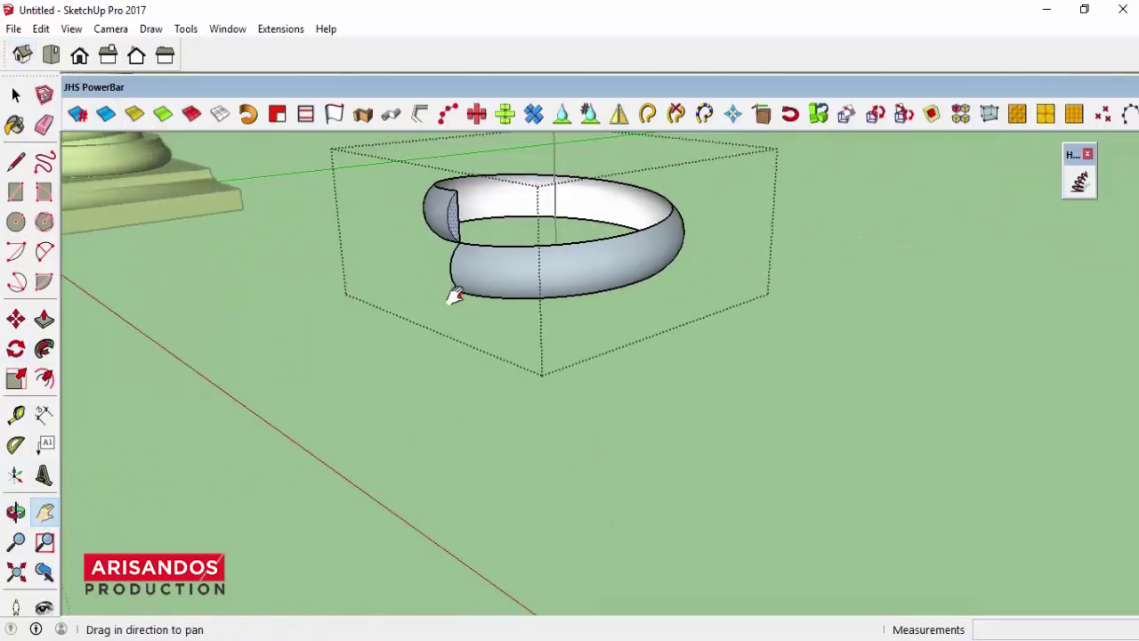
scroll(509, 338, "up", 3)
key("o")
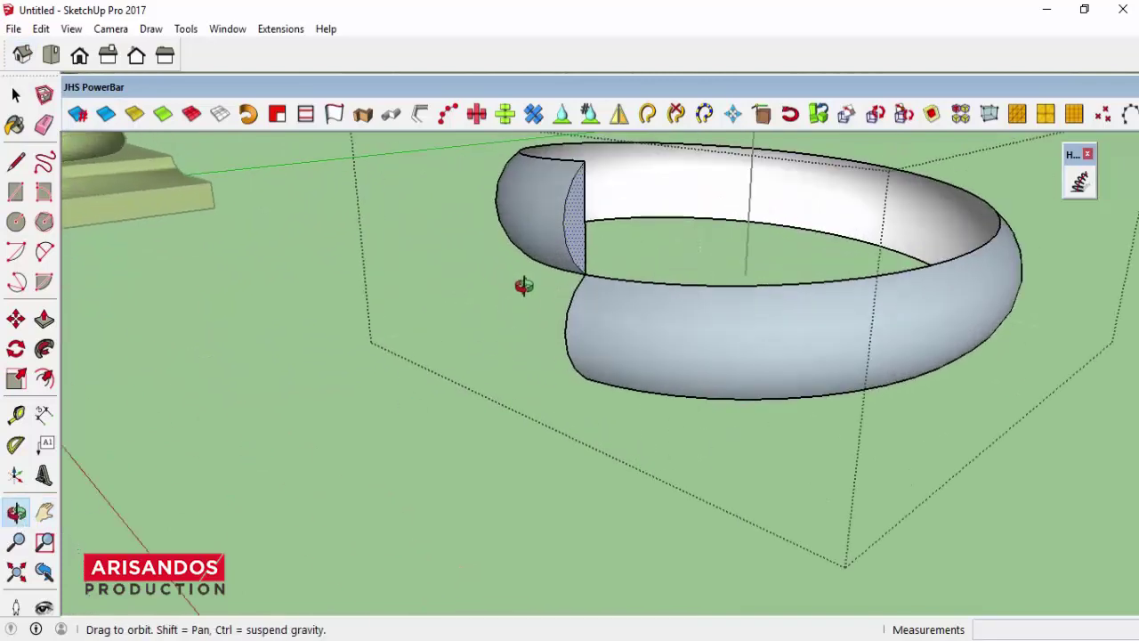
mouse_move(524, 284)
left_mouse_down()
mouse_move(631, 386)
mouse_move(649, 389)
mouse_move(651, 375)
left_mouse_up()
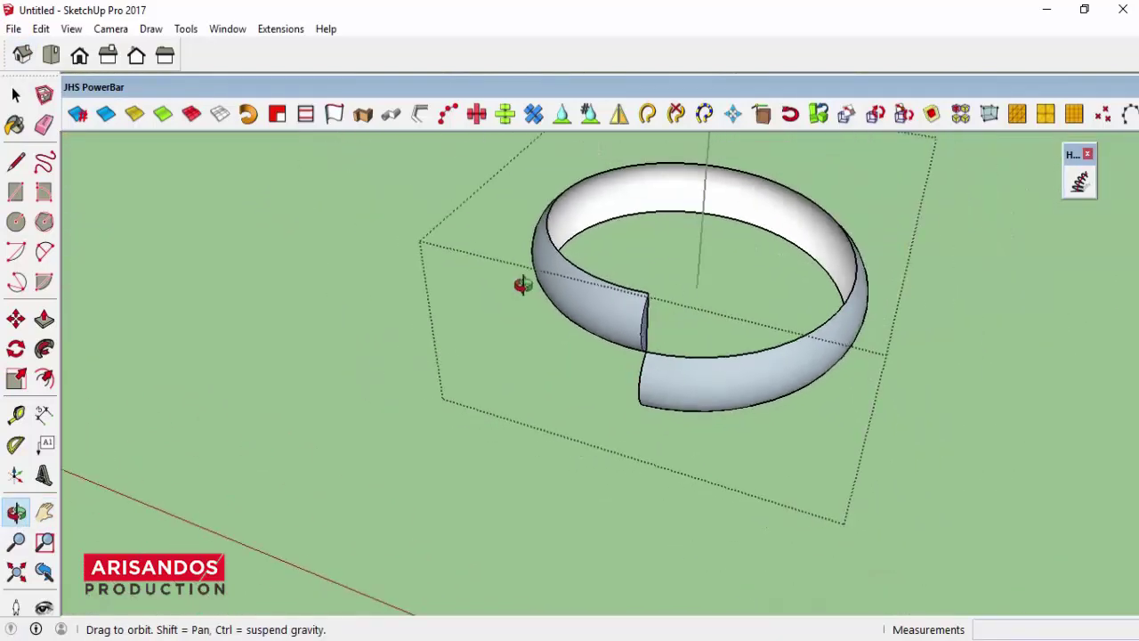
left_click(16, 95)
left_click(386, 267)
scroll(506, 365, "down", 2)
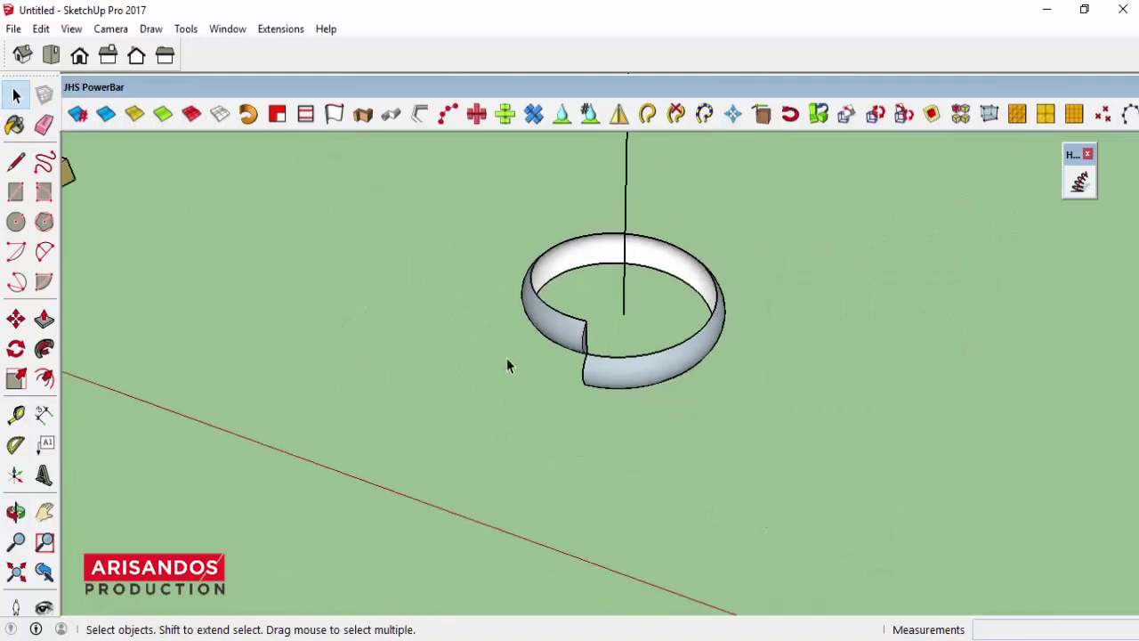
scroll(506, 365, "down", 2)
- Unhide all geometry from the Edit menu, then orbit around the ring and select it
left_click(41, 28)
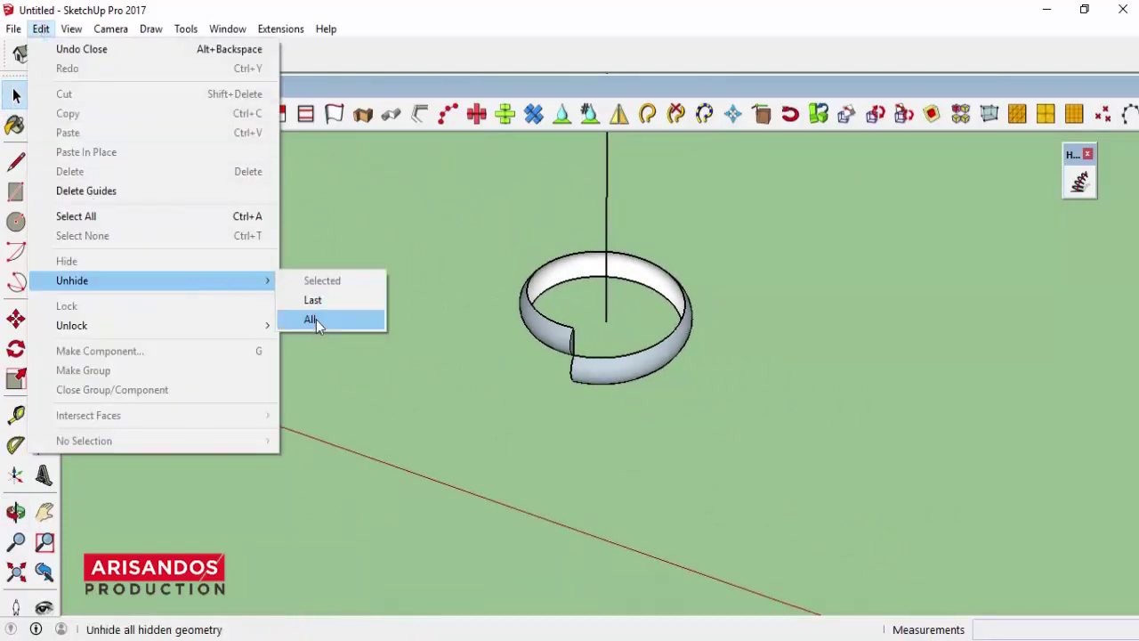
left_click(316, 320)
scroll(632, 370, "up", 2)
scroll(588, 359, "up", 2)
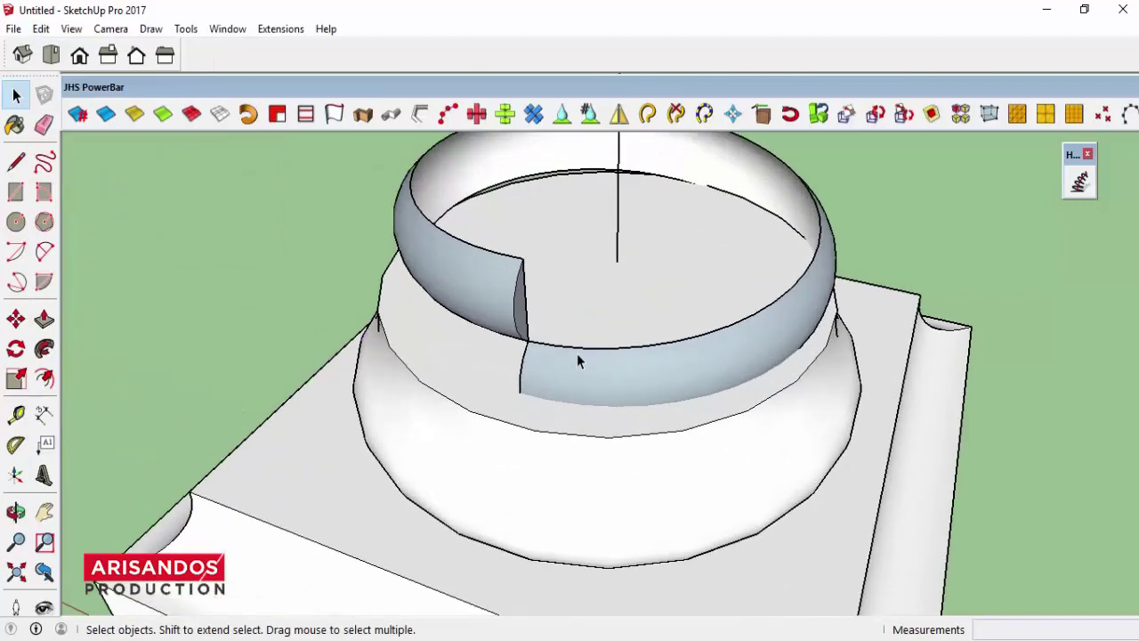
scroll(516, 364, "up", 3)
left_click(16, 512)
mouse_move(501, 377)
left_mouse_down()
mouse_move(577, 312)
mouse_move(552, 255)
mouse_move(564, 234)
mouse_move(597, 292)
left_mouse_up()
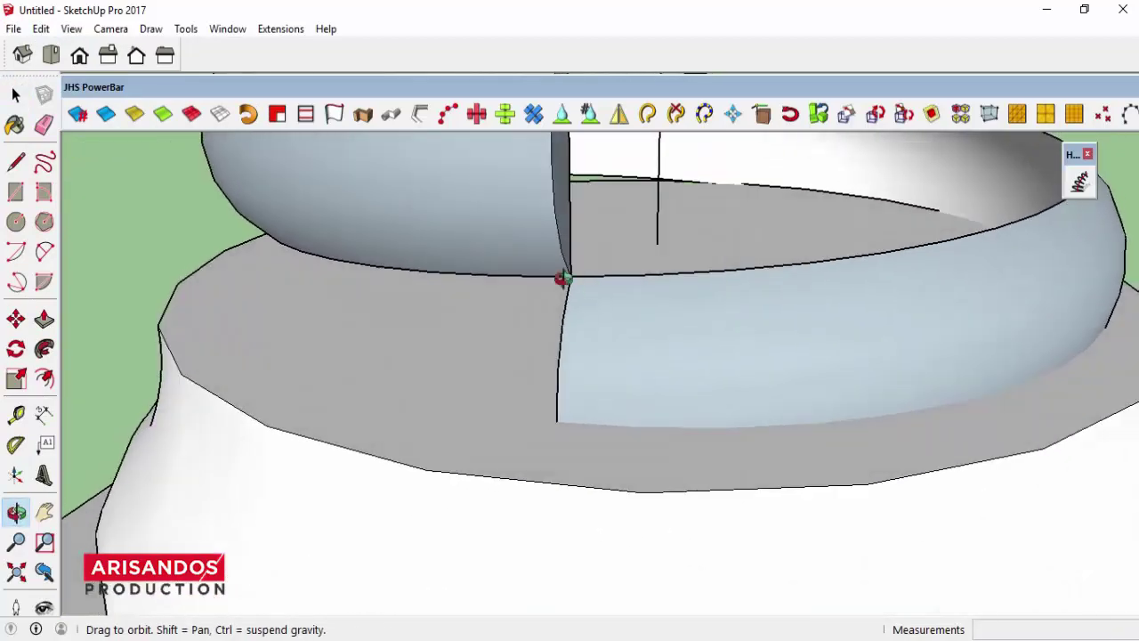
key("space")
left_click(573, 281)
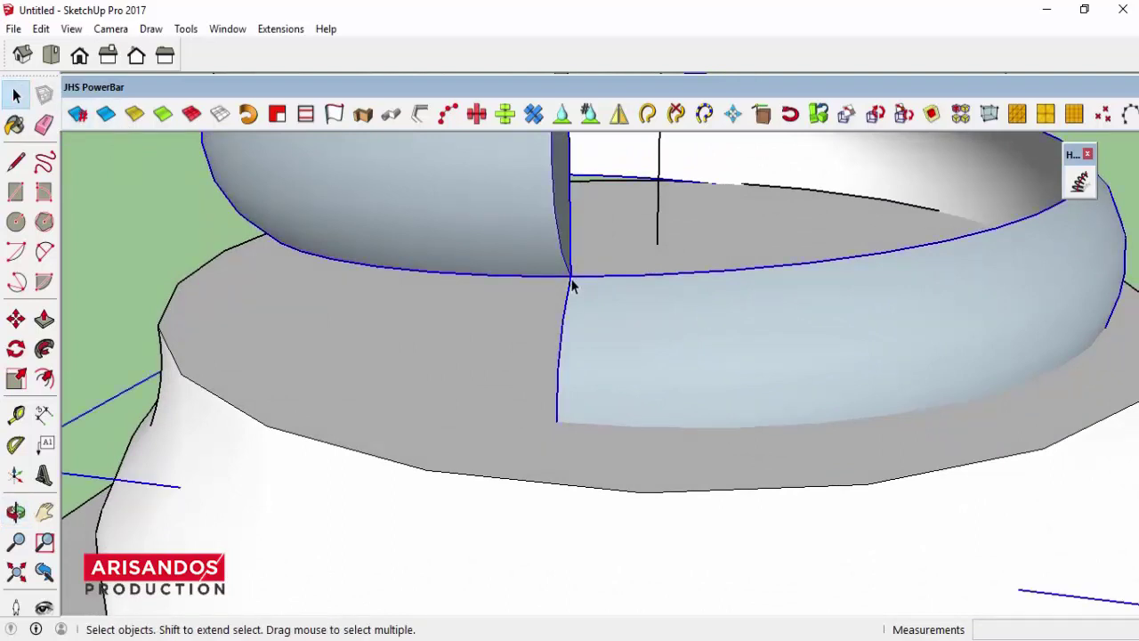
- Ctrl-copy the ring straight up with Move so the copy sits directly on top
left_click(16, 318)
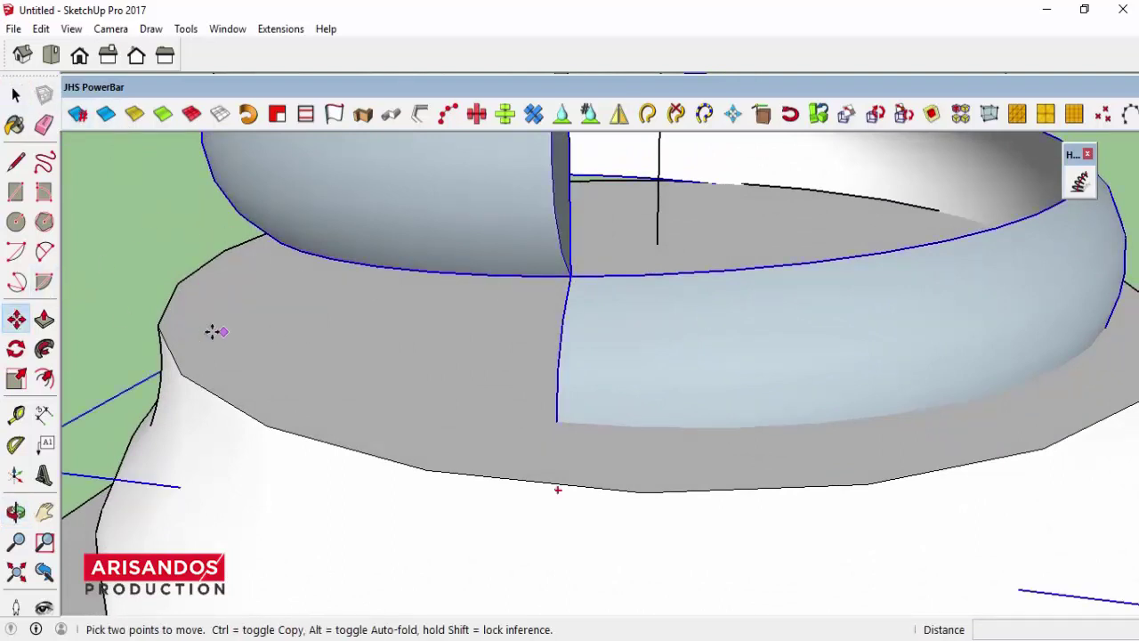
left_click(568, 277)
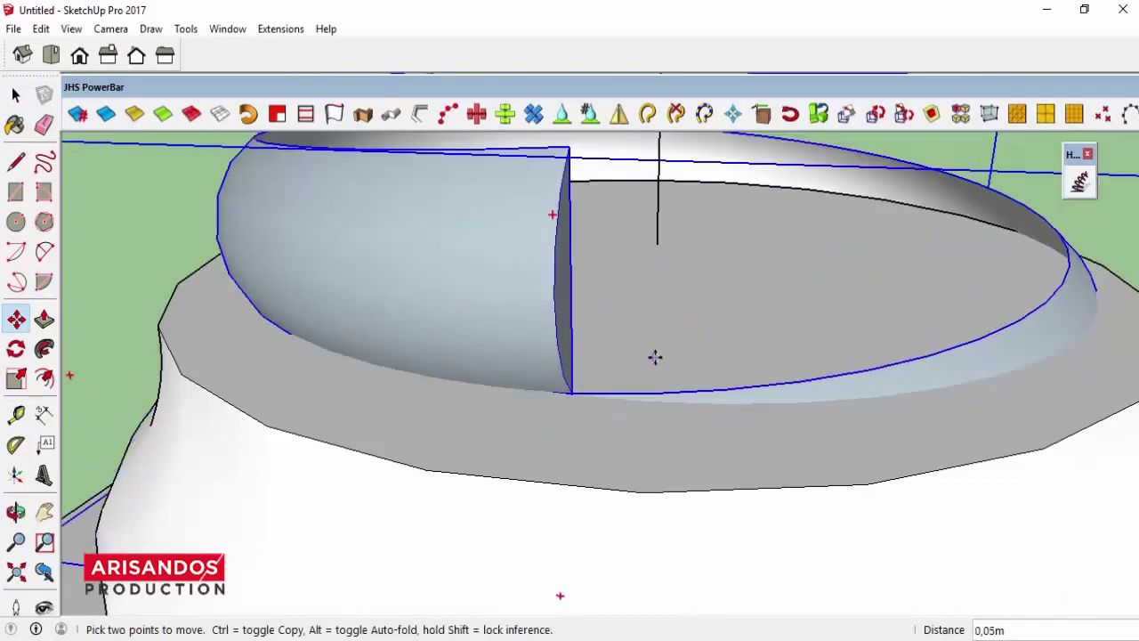
scroll(654, 357, "down", 1)
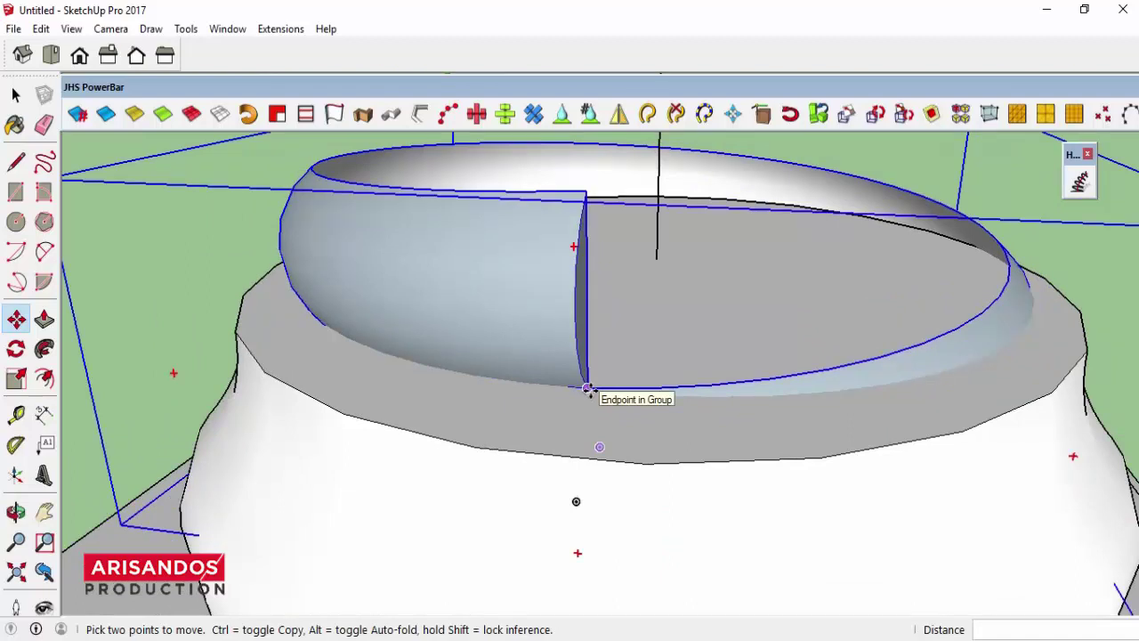
key("ctrl")
left_click(587, 388)
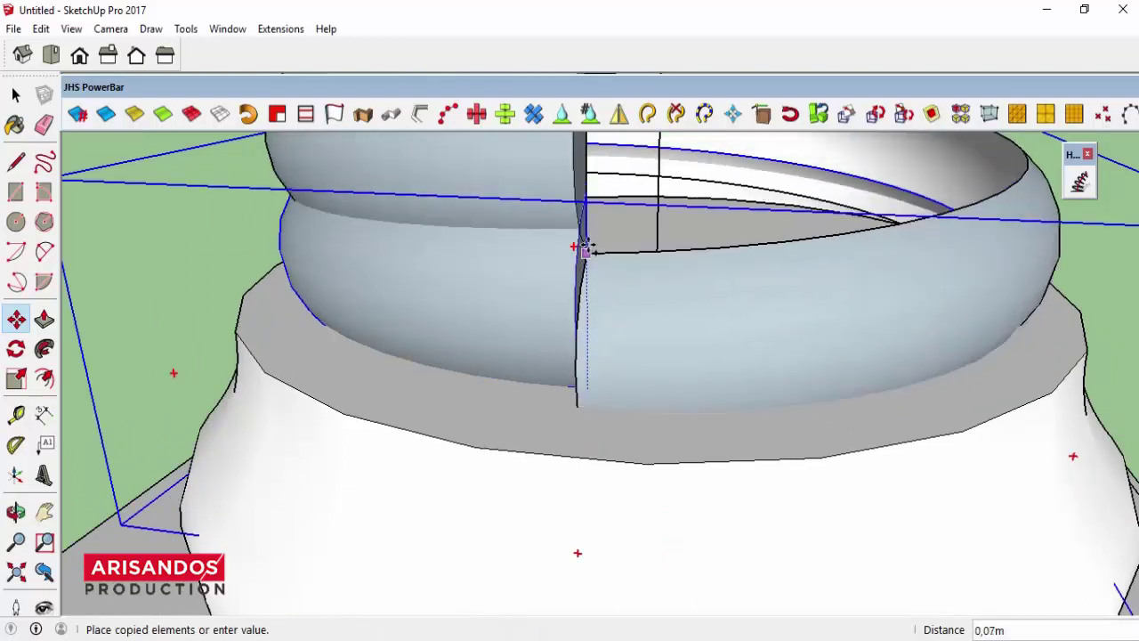
left_click(587, 190)
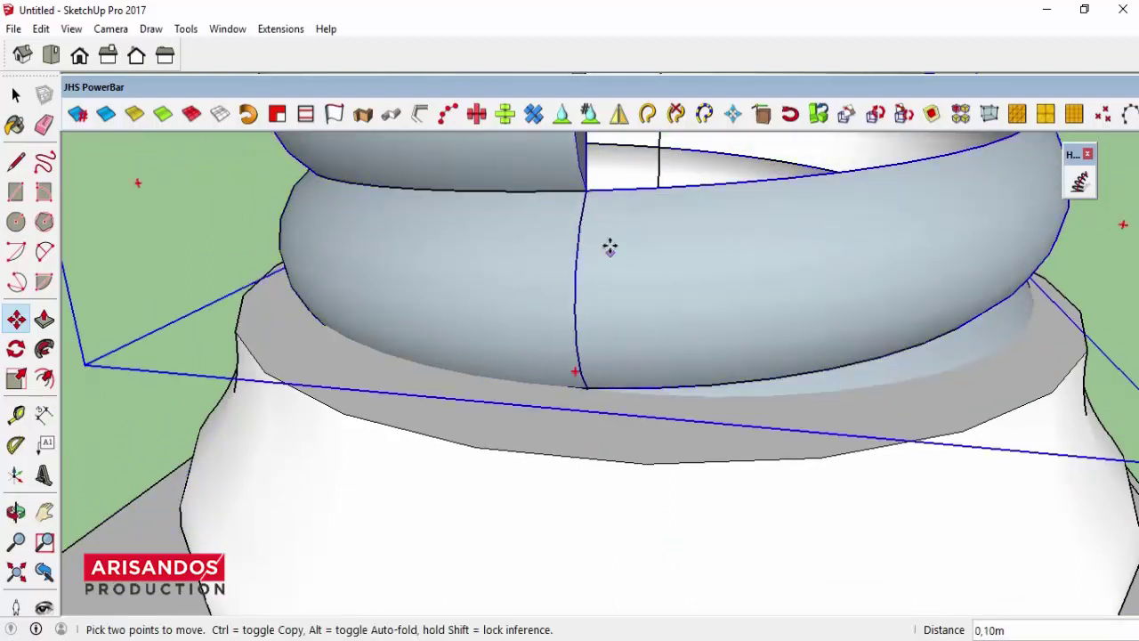
- Array the copy into 30 stacked rings with 30x and zoom out to view the column
scroll(547, 384, "down", 2)
scroll(546, 395, "down", 3)
scroll(537, 394, "down", 3)
scroll(538, 402, "down", 2)
type("30")
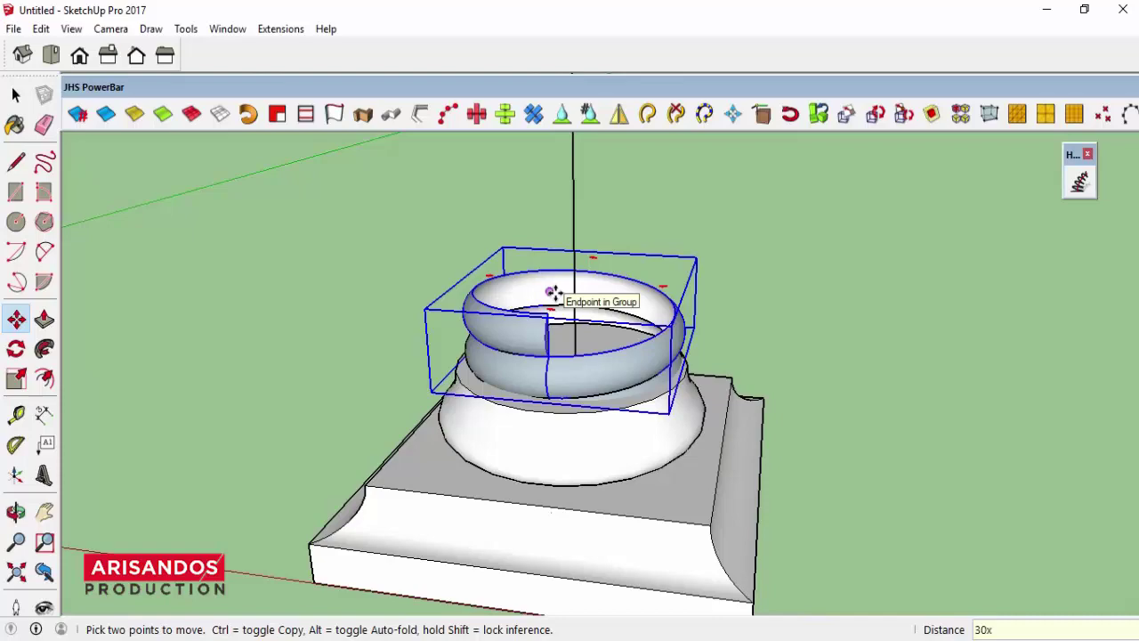
key("Return")
scroll(541, 394, "down", 2)
scroll(540, 392, "down", 3)
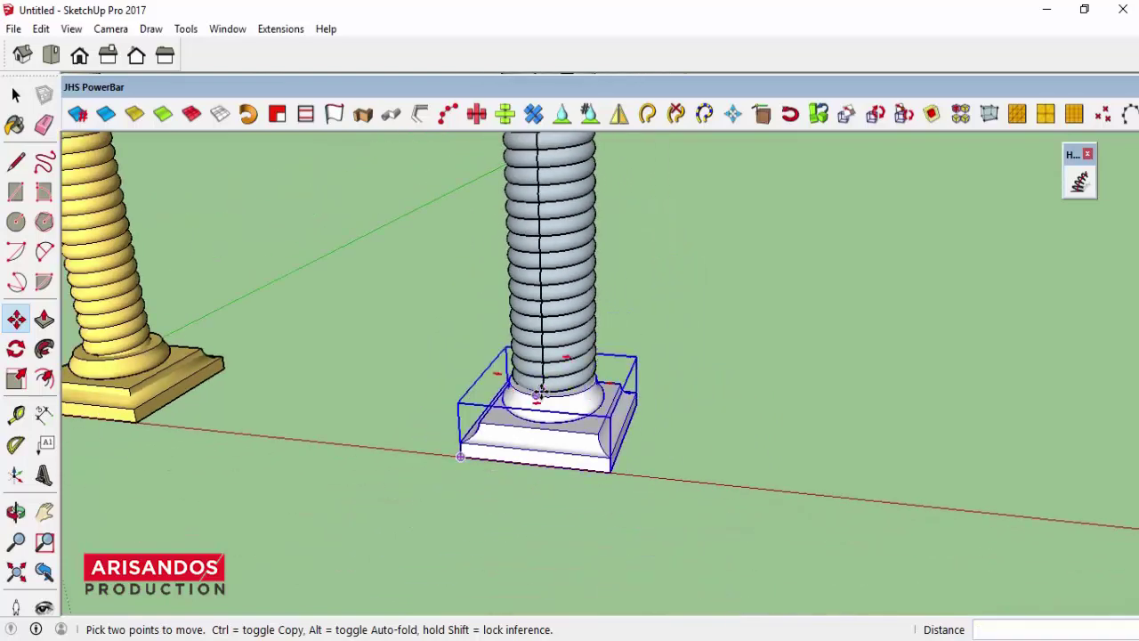
scroll(541, 393, "down", 3)
scroll(525, 200, "up", 2)
scroll(547, 191, "up", 3)
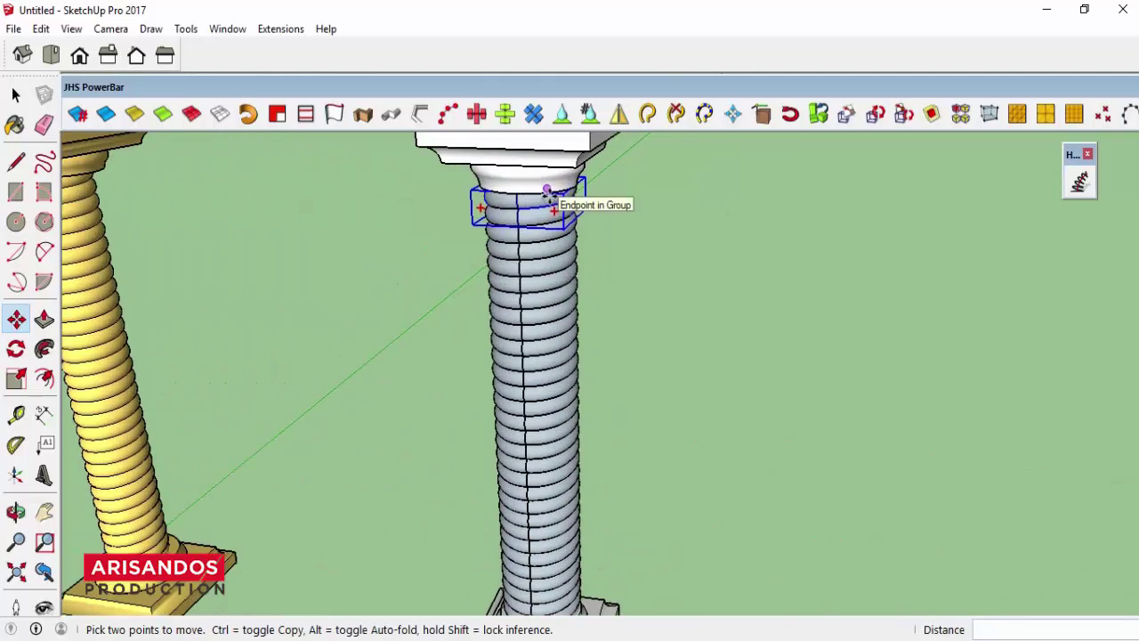
scroll(547, 191, "down", 1)
scroll(572, 288, "down", 3)
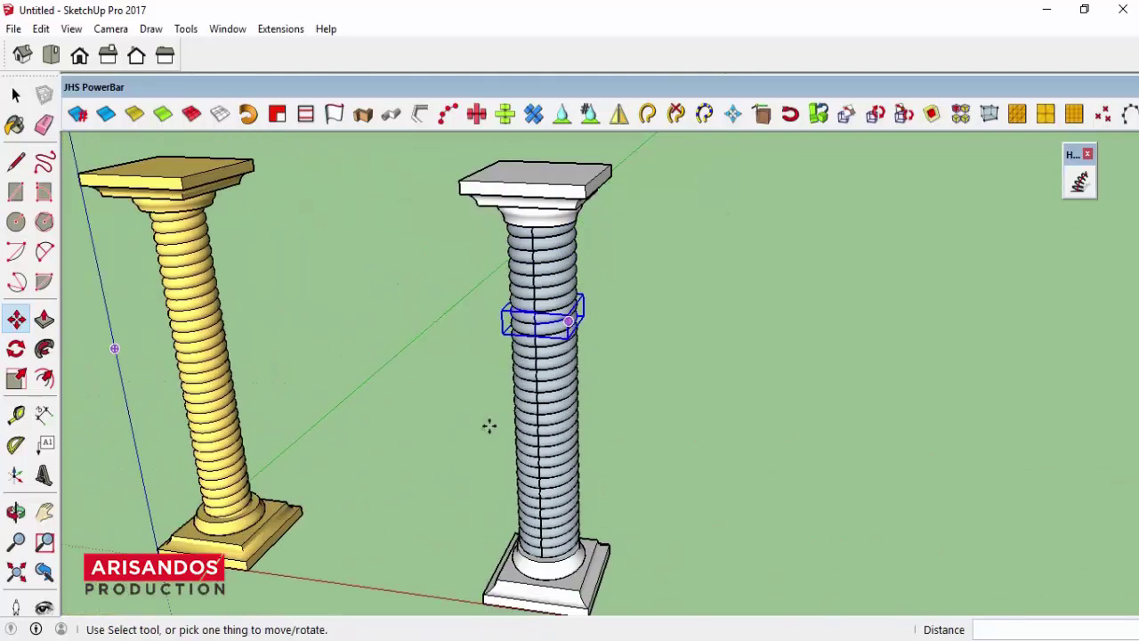
- Orbit down to a low view showing both columns
left_click(16, 512)
mouse_move(603, 448)
left_mouse_down()
mouse_move(457, 267)
mouse_move(564, 430)
left_mouse_up()
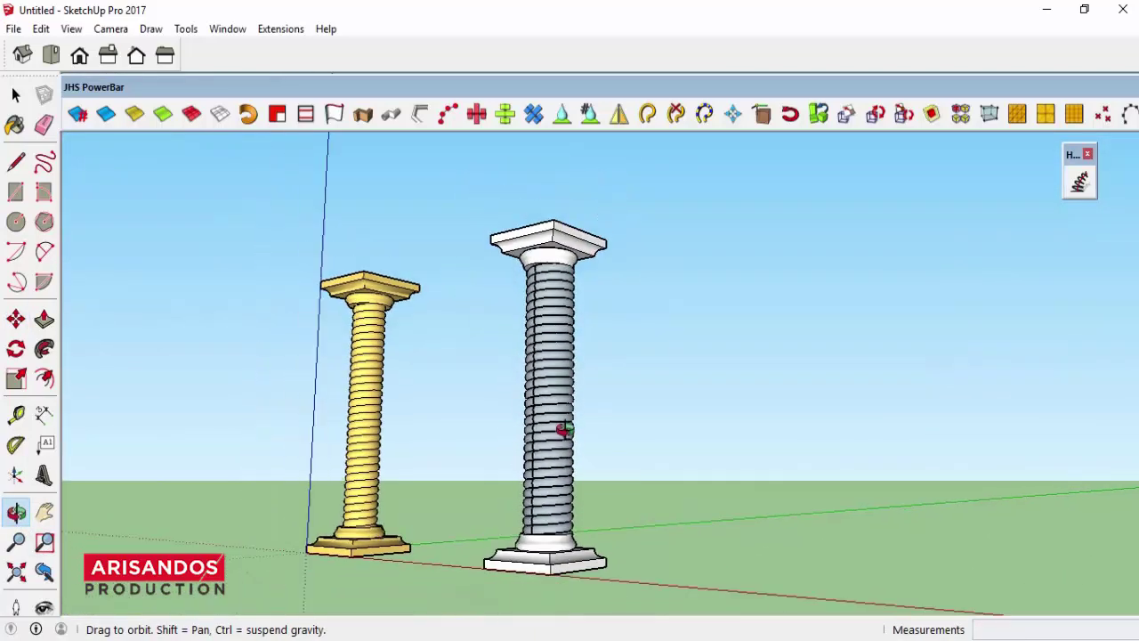
scroll(564, 501, "up", 2)
scroll(570, 526, "up", 1)
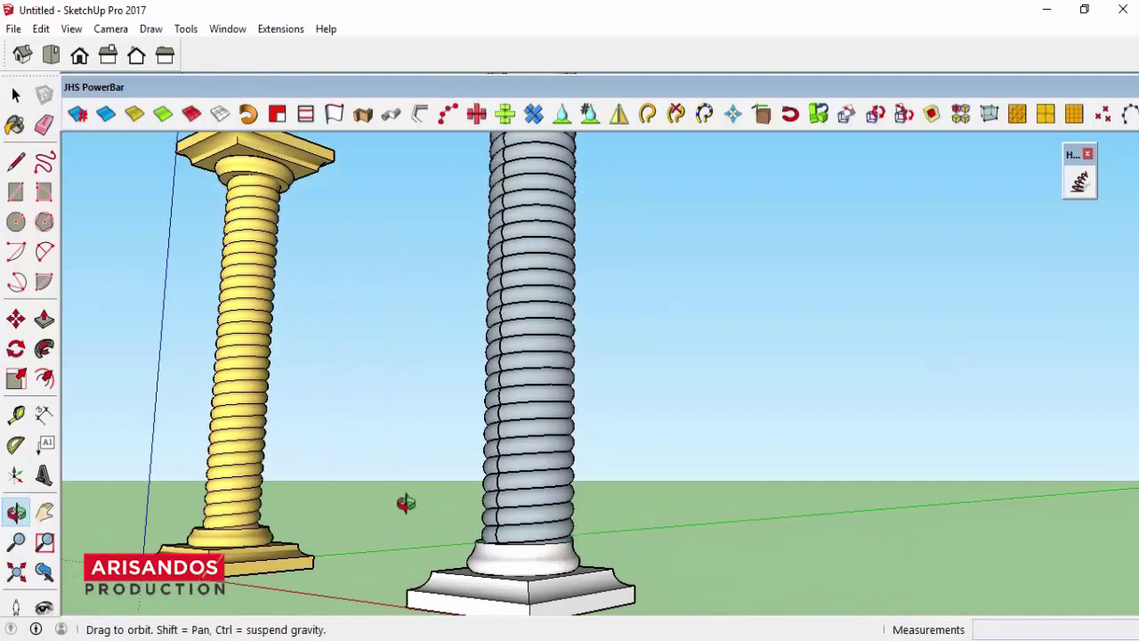
scroll(609, 473, "down", 2)
- Select the ring stack from the top ring down the shaft and choose an option from its context menu
key("space")
scroll(552, 172, "up", 3)
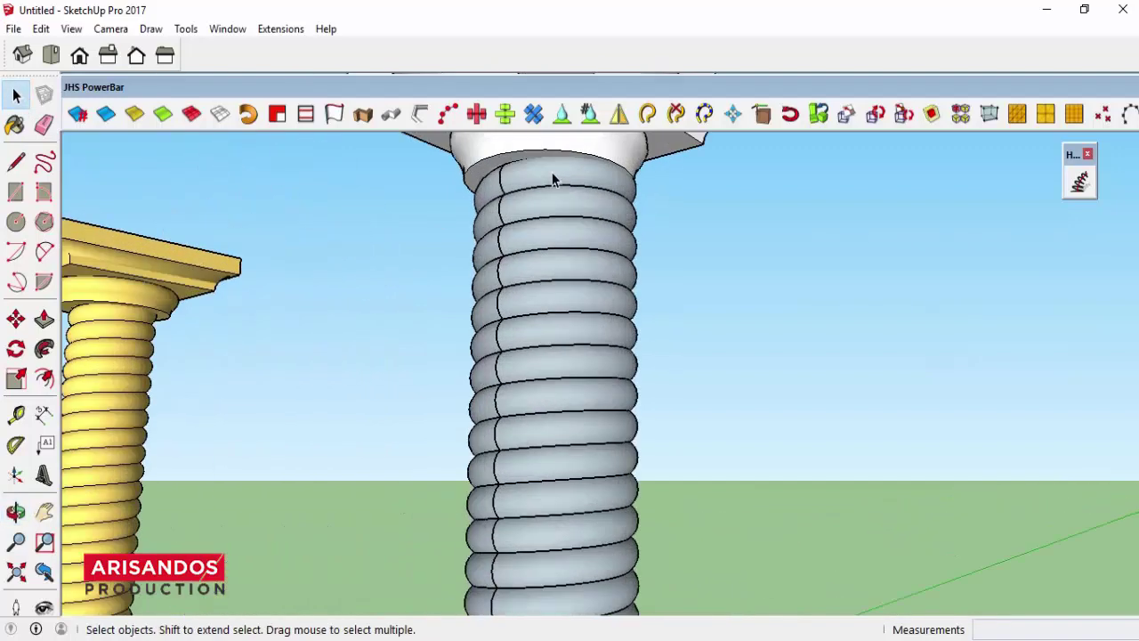
scroll(570, 196, "down", 3)
left_click(579, 223)
left_click_drag(577, 242, 570, 472)
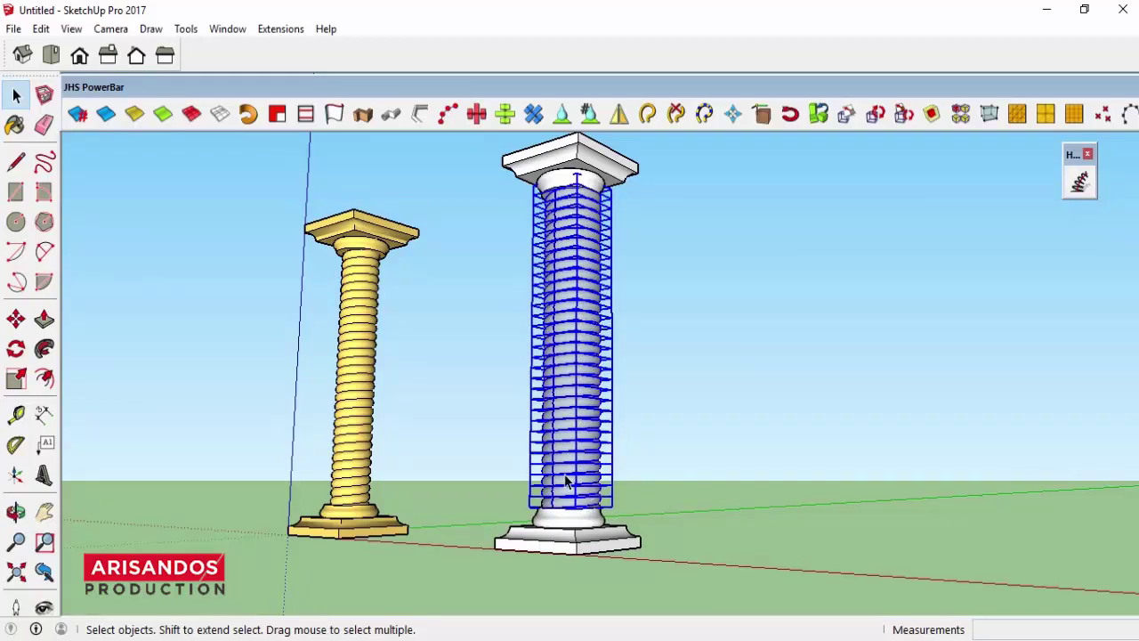
right_click(564, 464)
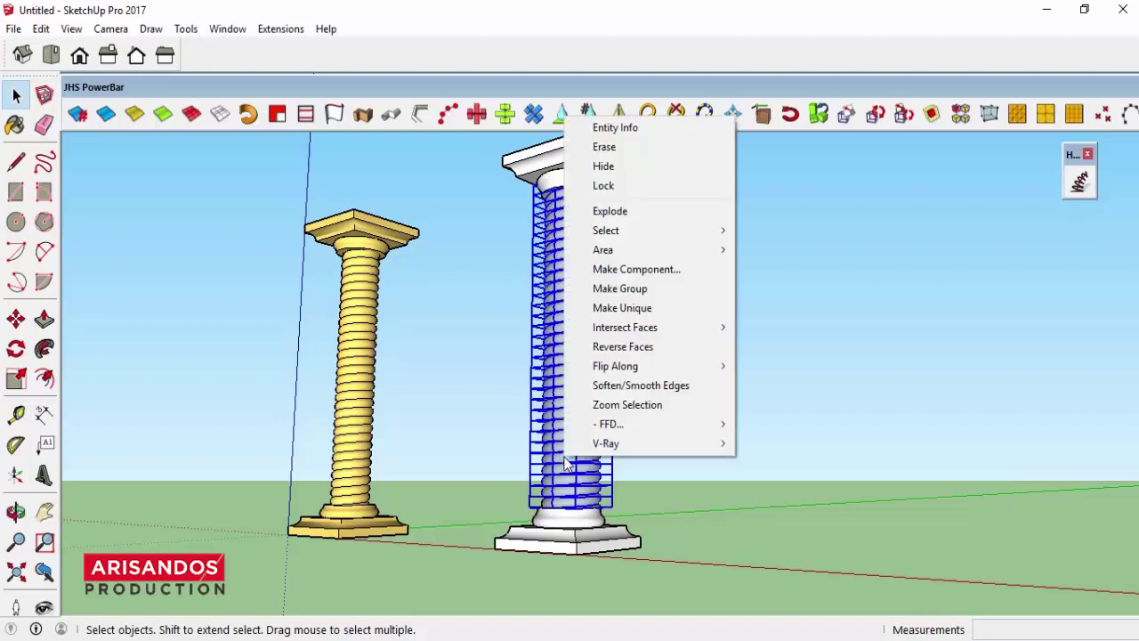
mouse_move(625, 327)
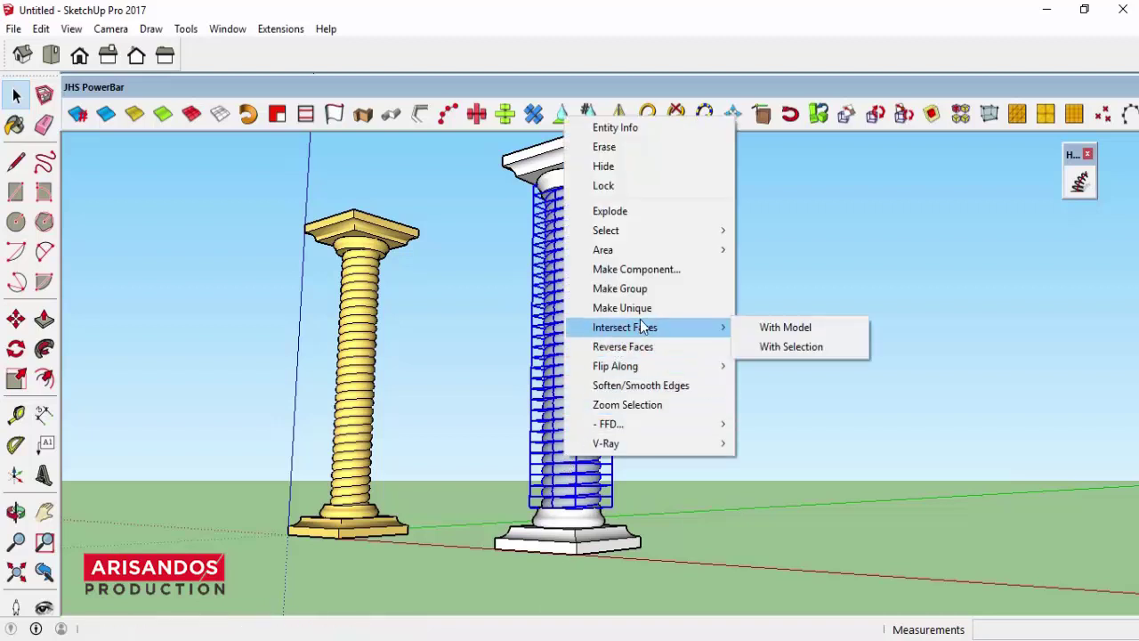
left_click(629, 211)
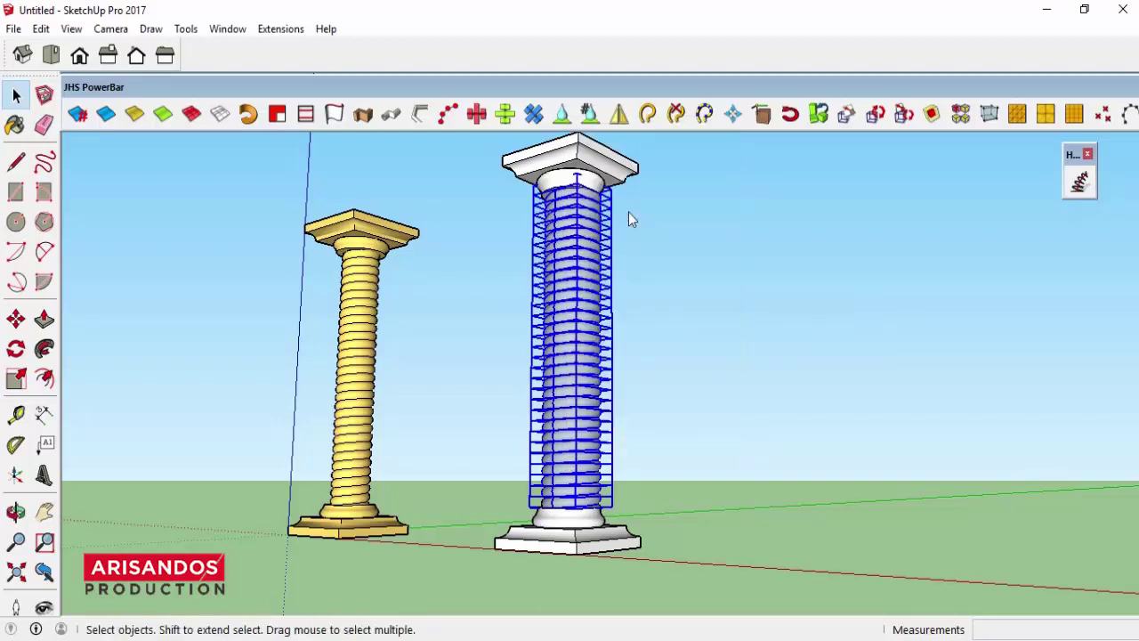
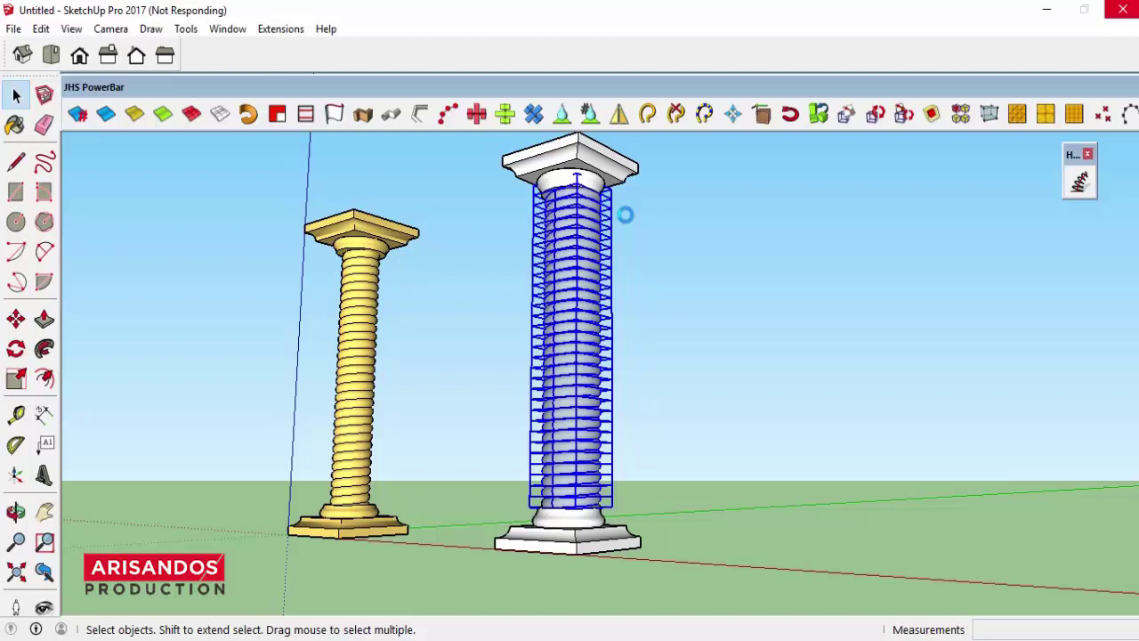
- Make a group from the selected spiral shaft geometry
right_click(577, 235)
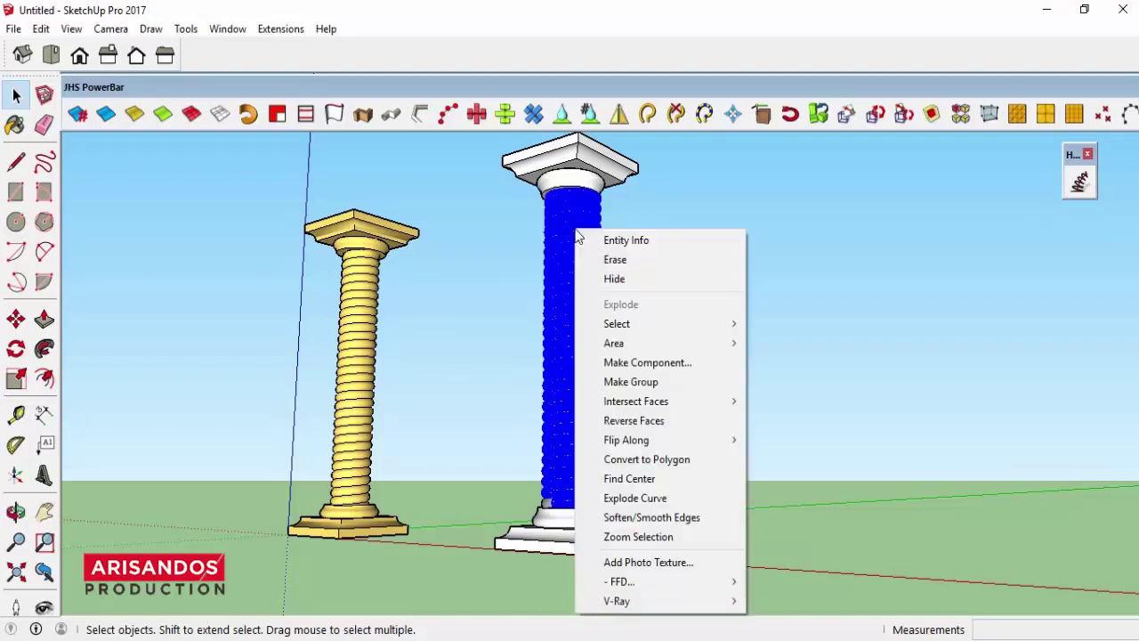
left_click(643, 385)
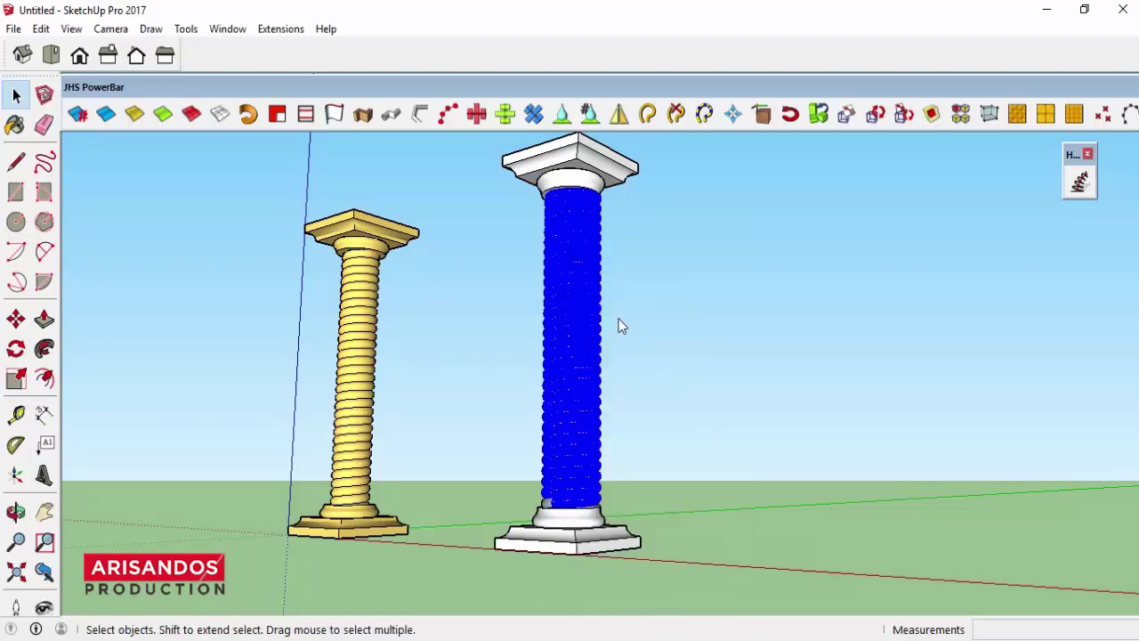
scroll(550, 502, "up", 2)
scroll(546, 492, "up", 2)
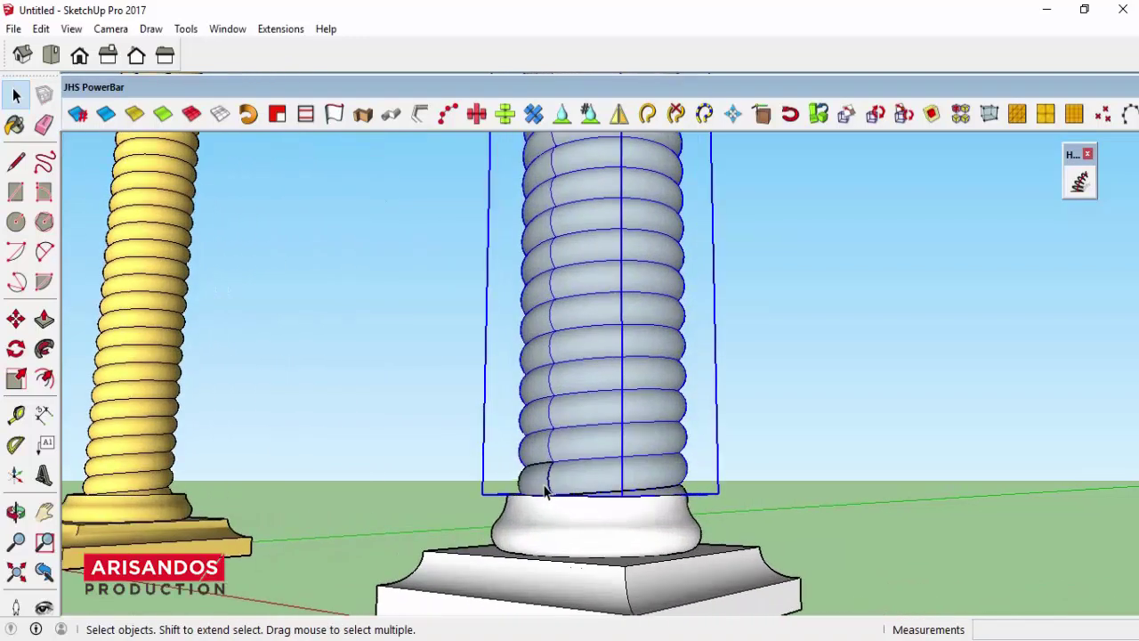
- Check the base ring, then reselect the whole spiral shaft and group it as one object
left_click(537, 485)
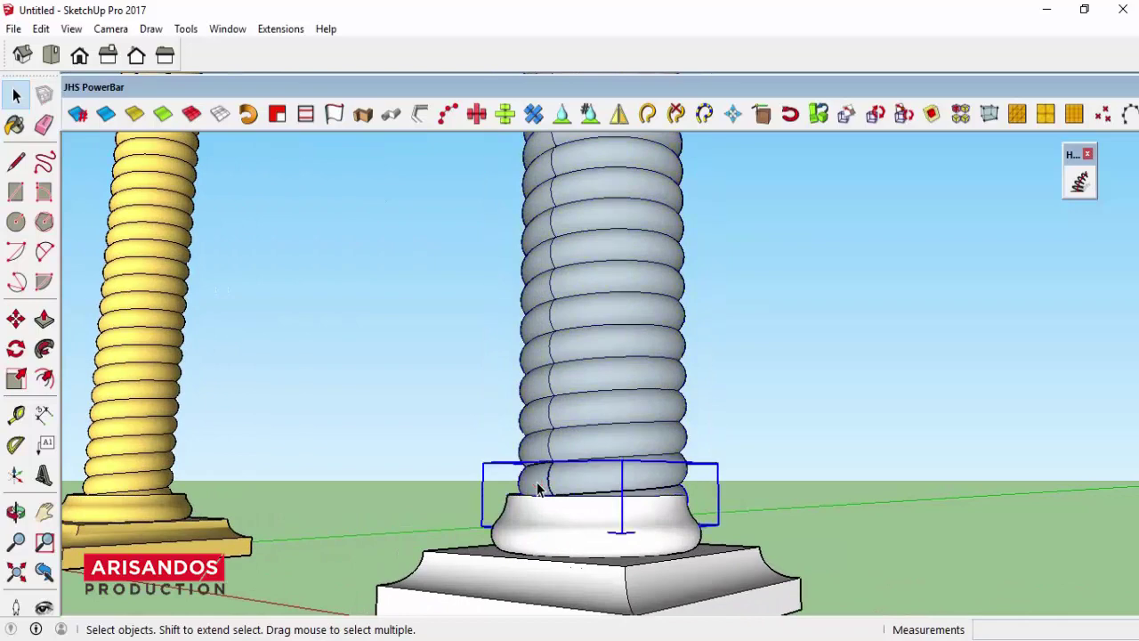
scroll(538, 488, "down", 2)
scroll(538, 488, "down", 1)
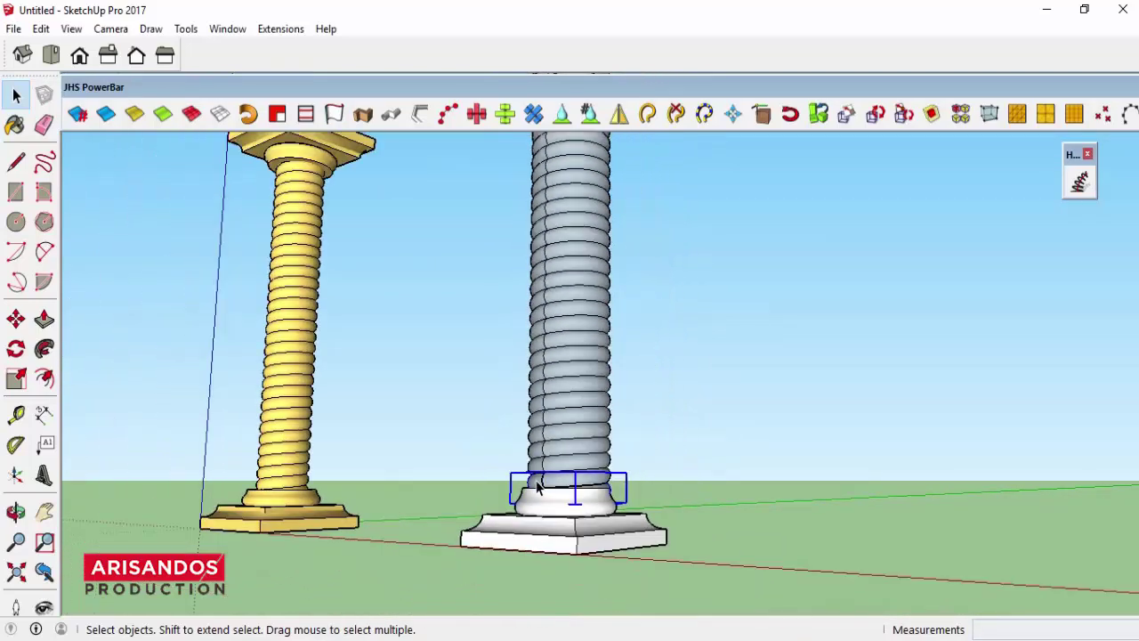
left_click(577, 433)
right_click(579, 434)
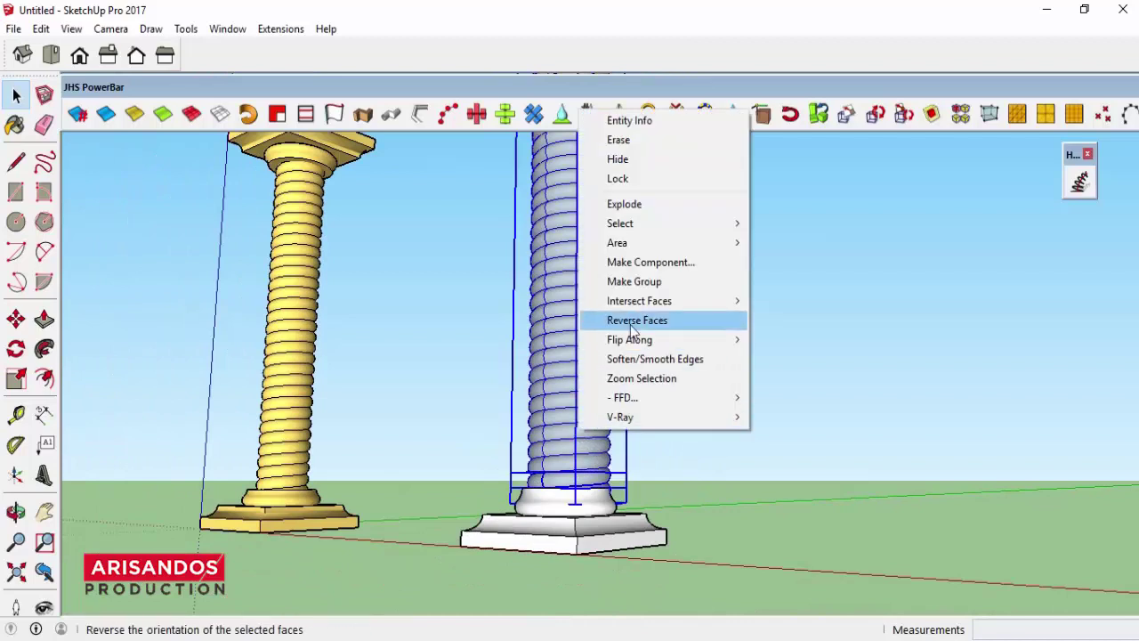
left_click(648, 281)
scroll(586, 434, "down", 2)
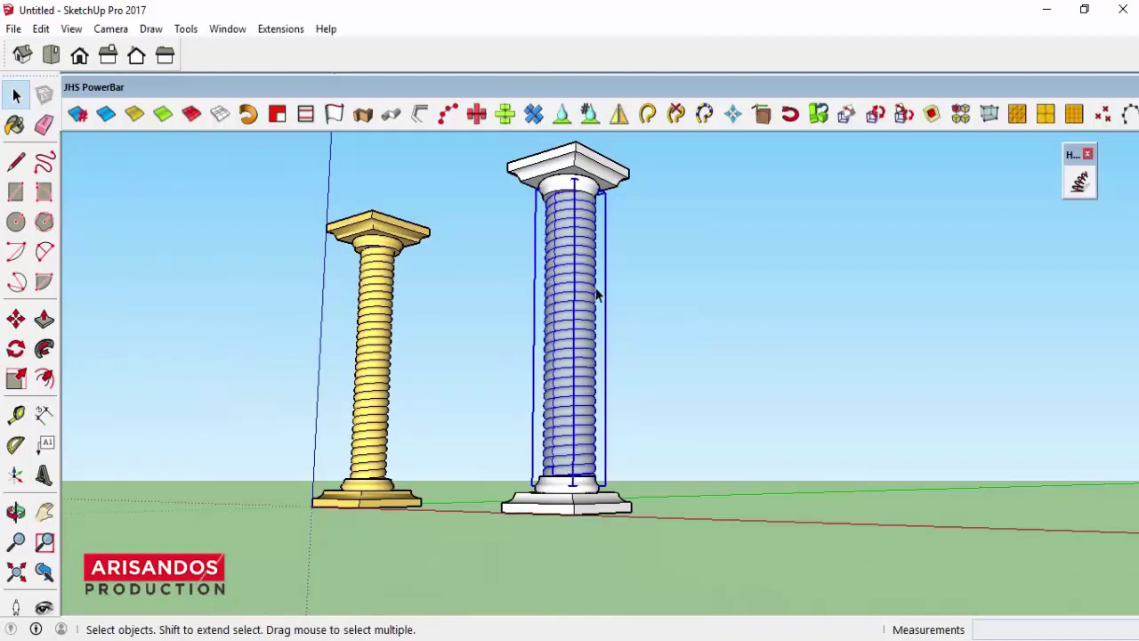
- Enter the shaft group for editing and bring up actions for its bottom ring
right_click(566, 291)
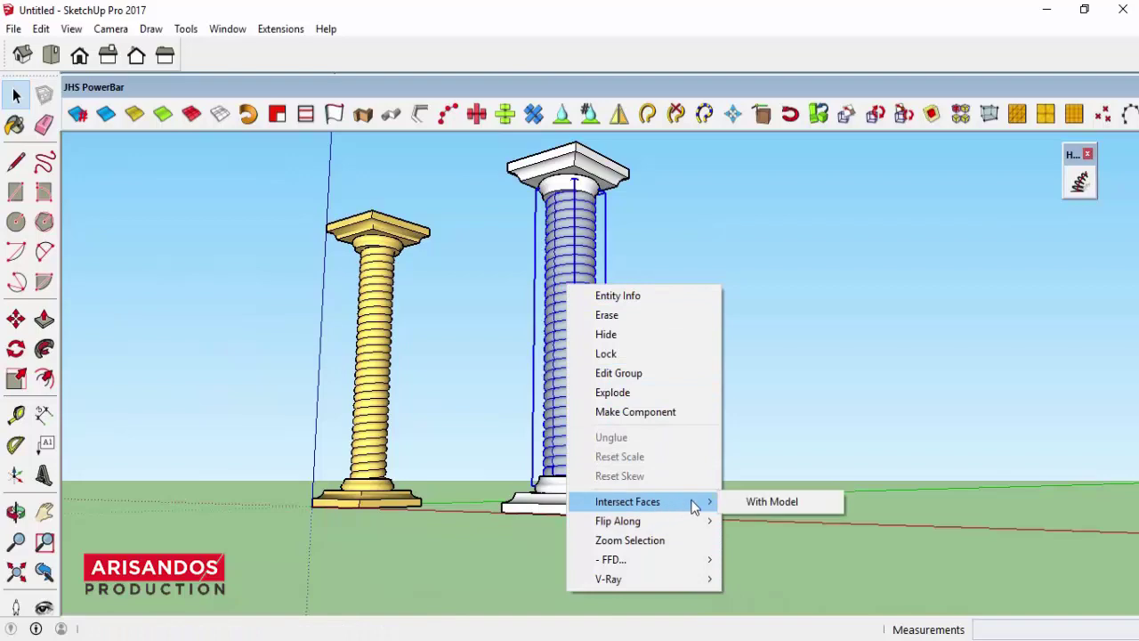
scroll(590, 326, "up", 1)
scroll(555, 321, "up", 3)
right_click(553, 317)
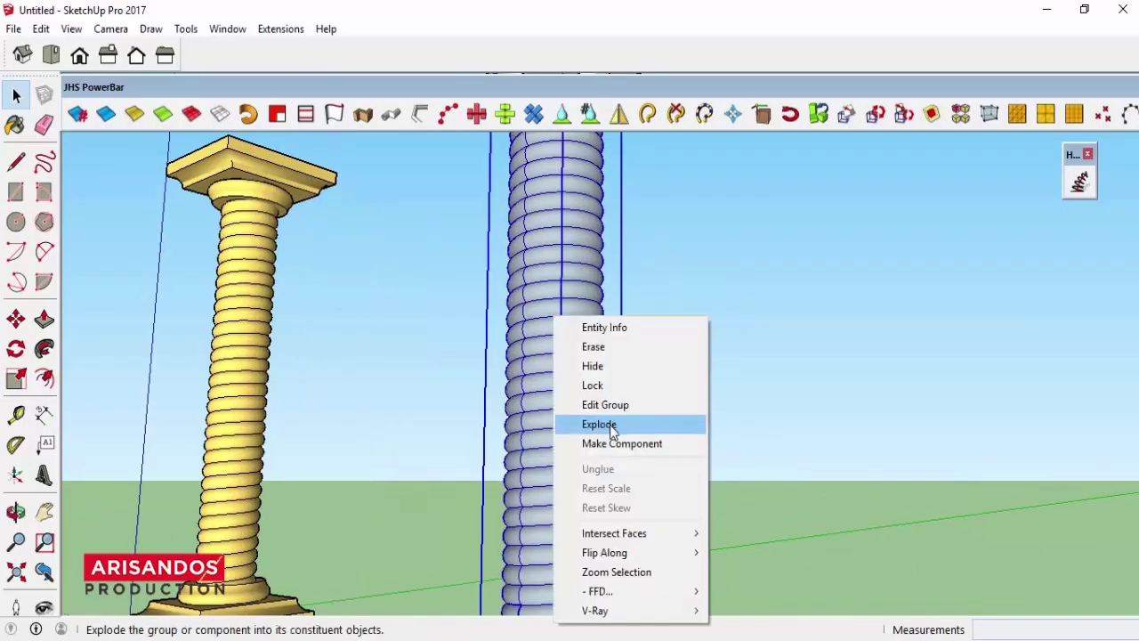
scroll(539, 534, "down", 2)
double_click(534, 539)
scroll(534, 540, "up", 3)
left_click(516, 532)
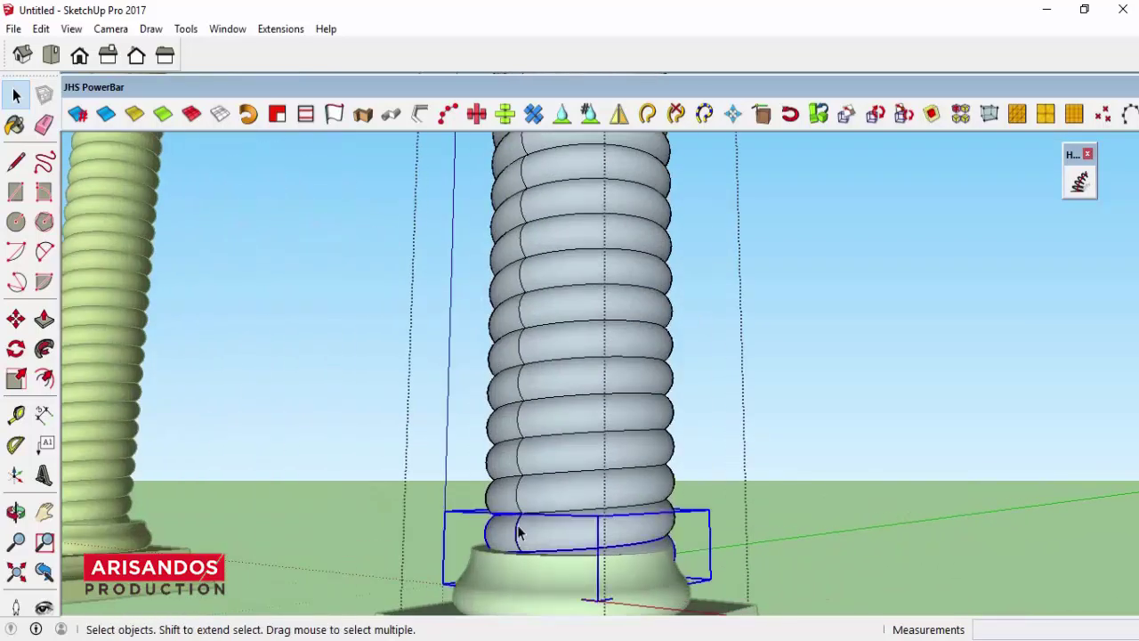
right_click(512, 531)
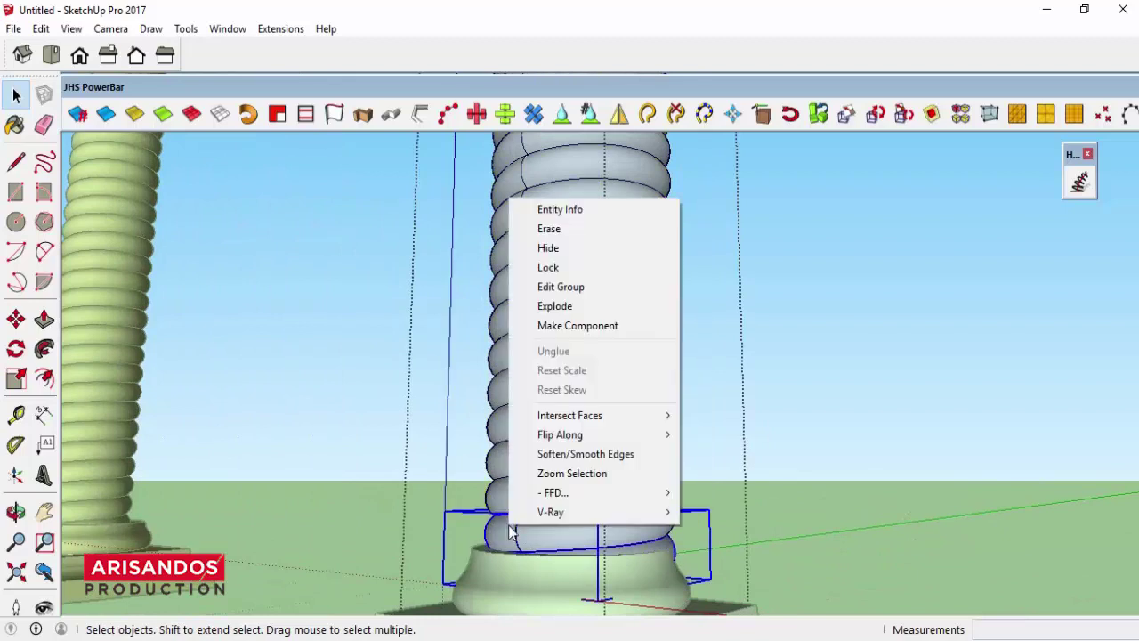
- In Soften Edges, toggle soften coplanar faces and nudge the angle slightly higher
left_click(641, 455)
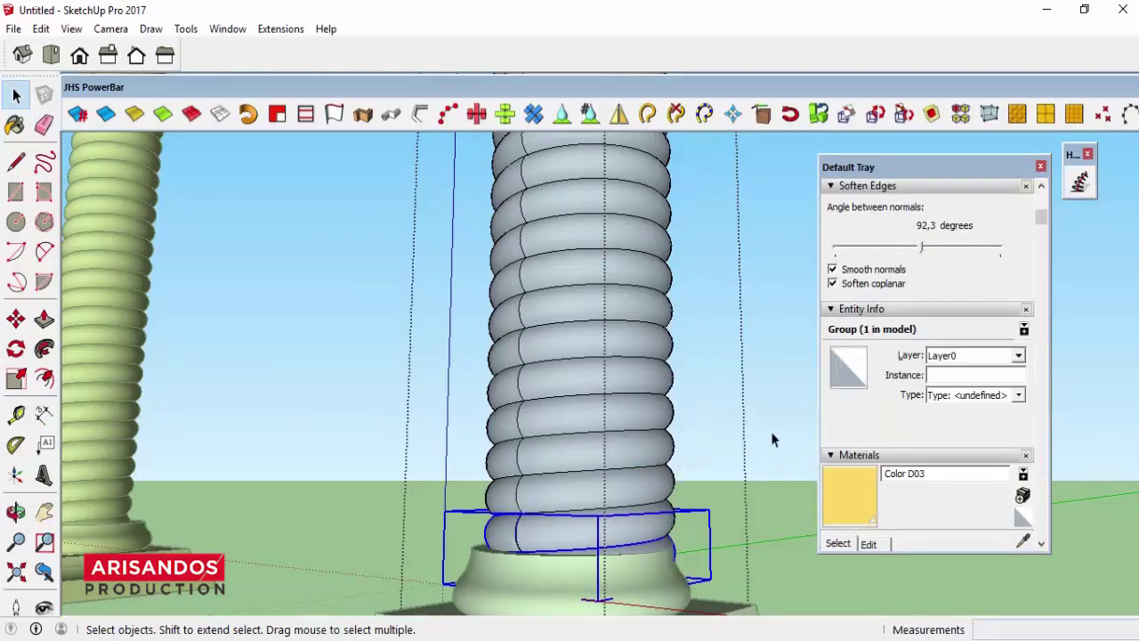
left_click(834, 283)
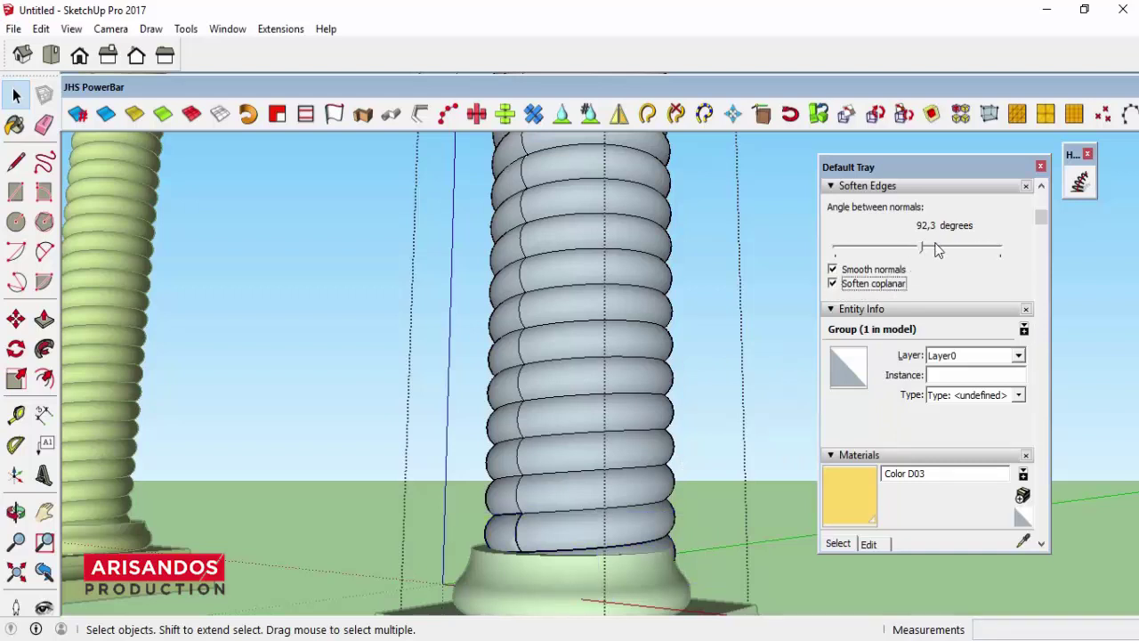
left_click_drag(926, 247, 923, 249)
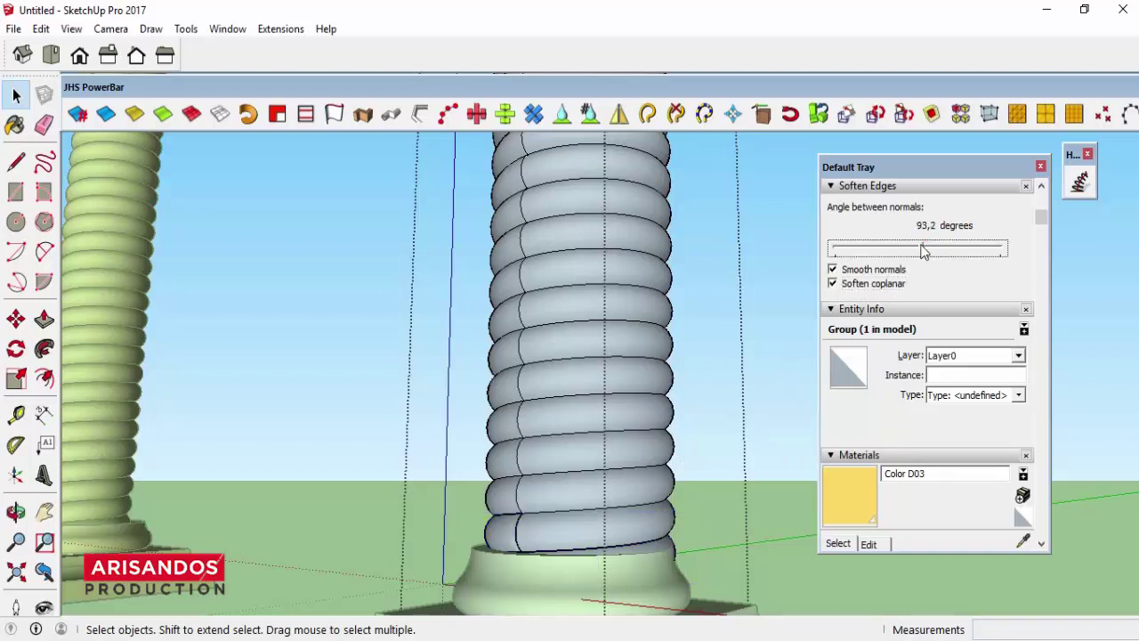
scroll(780, 440, "down", 4)
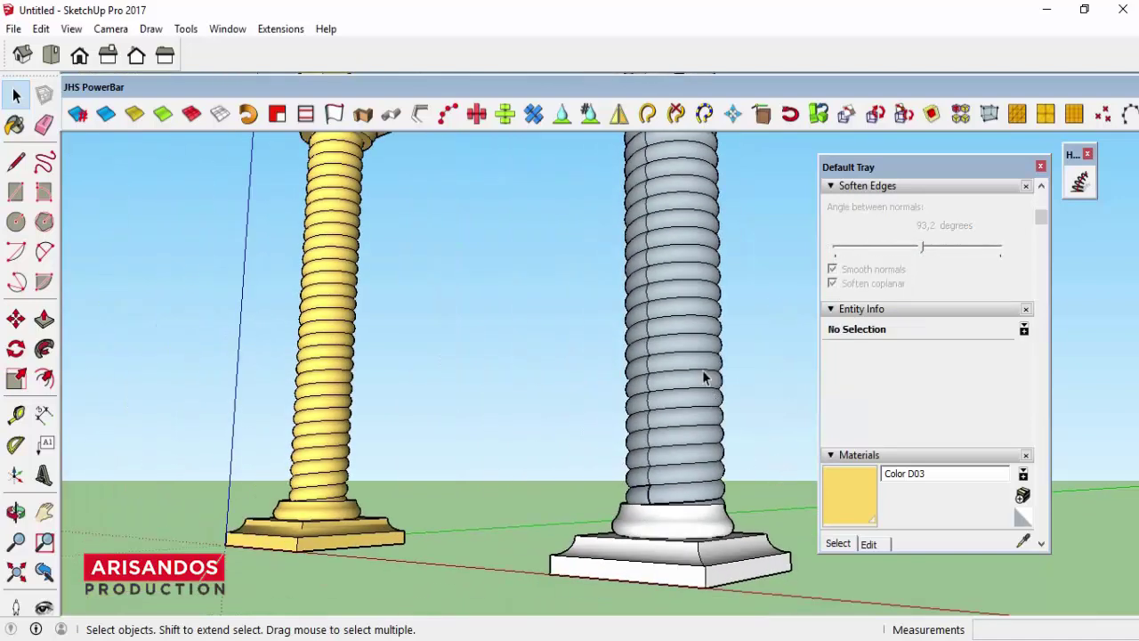
- Reselect the shaft group, apply Soften/Smooth Edges and adjust the angle between normals
left_click(703, 347)
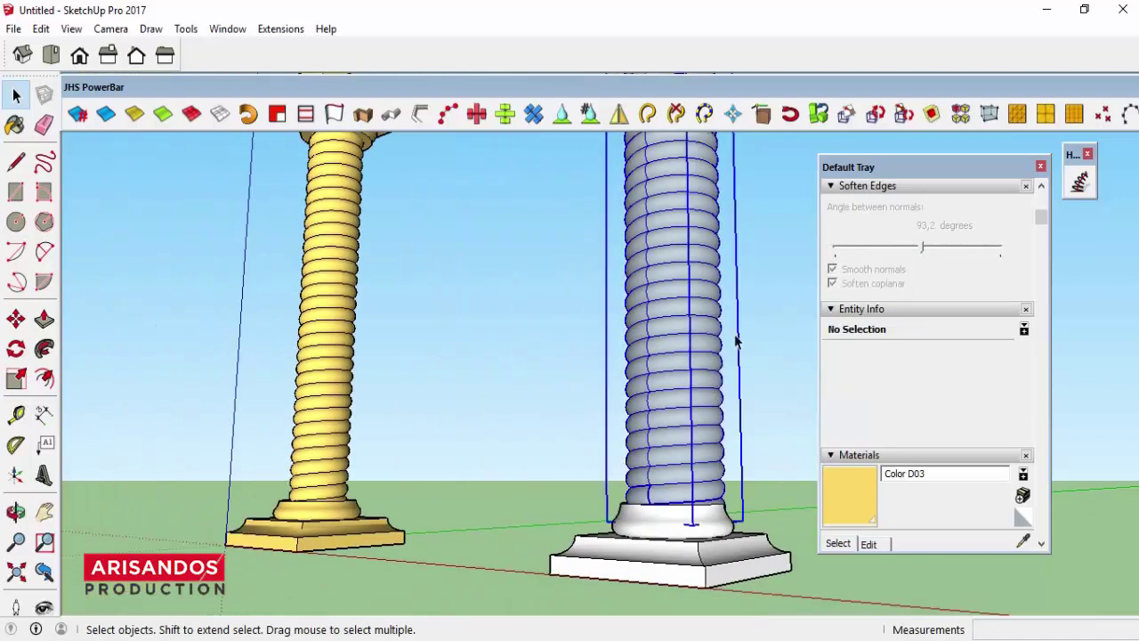
right_click(698, 411)
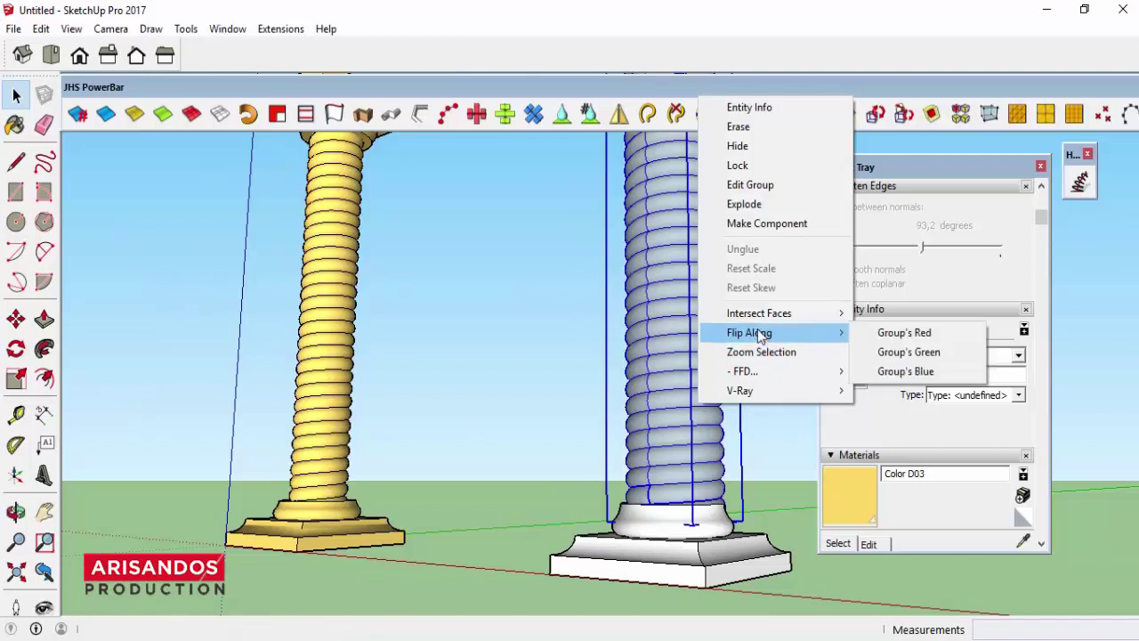
right_click(658, 443)
key("Escape")
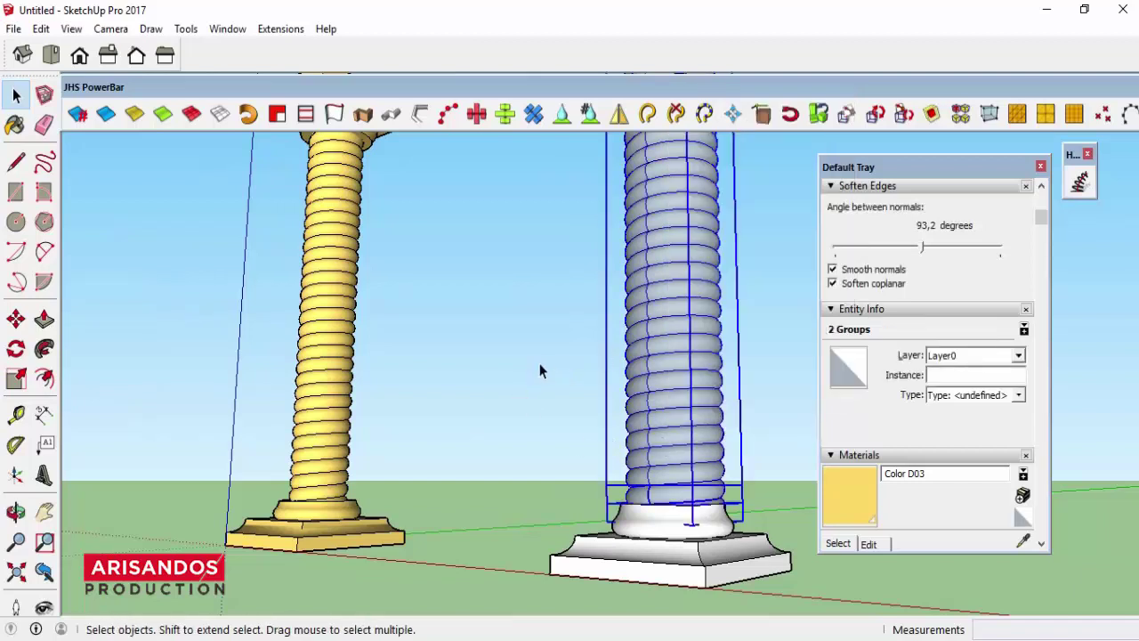
left_click(689, 395, "shift")
left_click(703, 383)
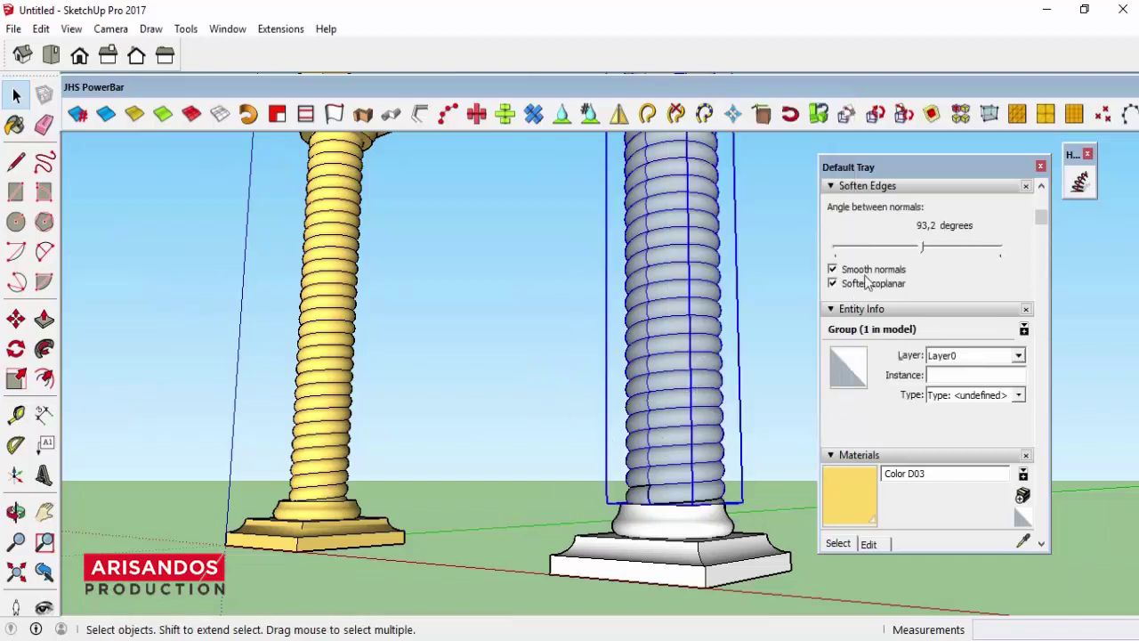
right_click(685, 310)
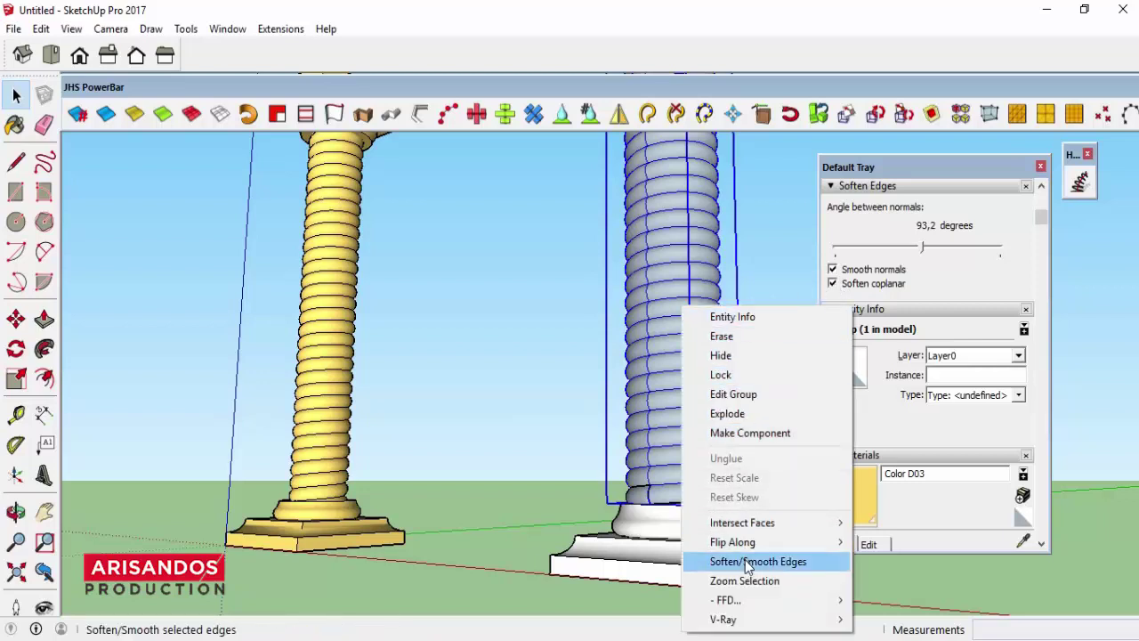
left_click(924, 258)
mouse_move(922, 250)
left_mouse_down()
mouse_move(949, 249)
mouse_move(894, 258)
mouse_move(911, 255)
left_mouse_up()
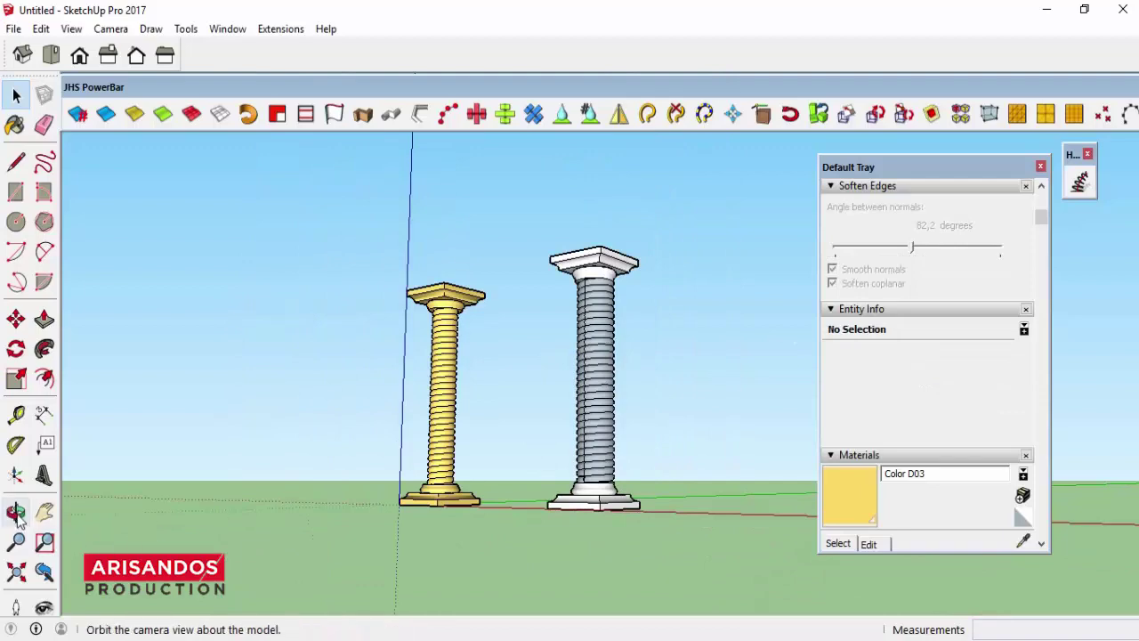
left_click(16, 511)
mouse_move(651, 414)
left_mouse_down()
mouse_move(543, 382)
mouse_move(646, 391)
mouse_move(760, 509)
mouse_move(409, 526)
mouse_move(605, 519)
left_mouse_up()
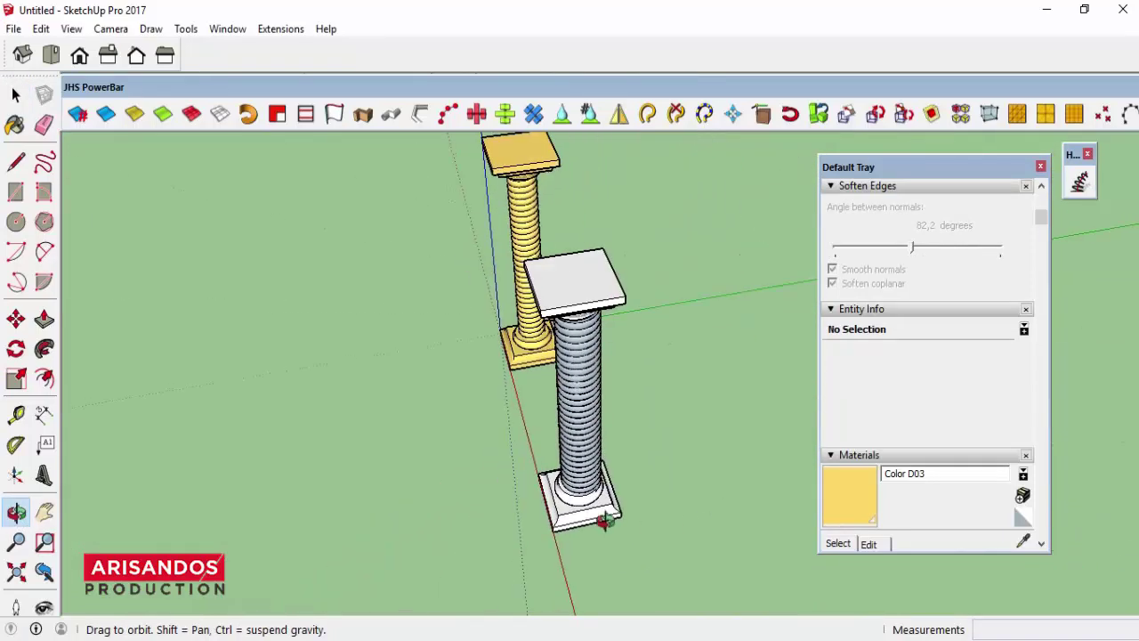
scroll(585, 465, "up", 5)
mouse_move(585, 466)
left_mouse_down()
mouse_move(694, 371)
mouse_move(548, 377)
mouse_move(486, 303)
mouse_move(410, 340)
mouse_move(410, 359)
left_mouse_up()
scroll(548, 377, "down", 5)
scroll(529, 466, "down", 3)
left_click(16, 95)
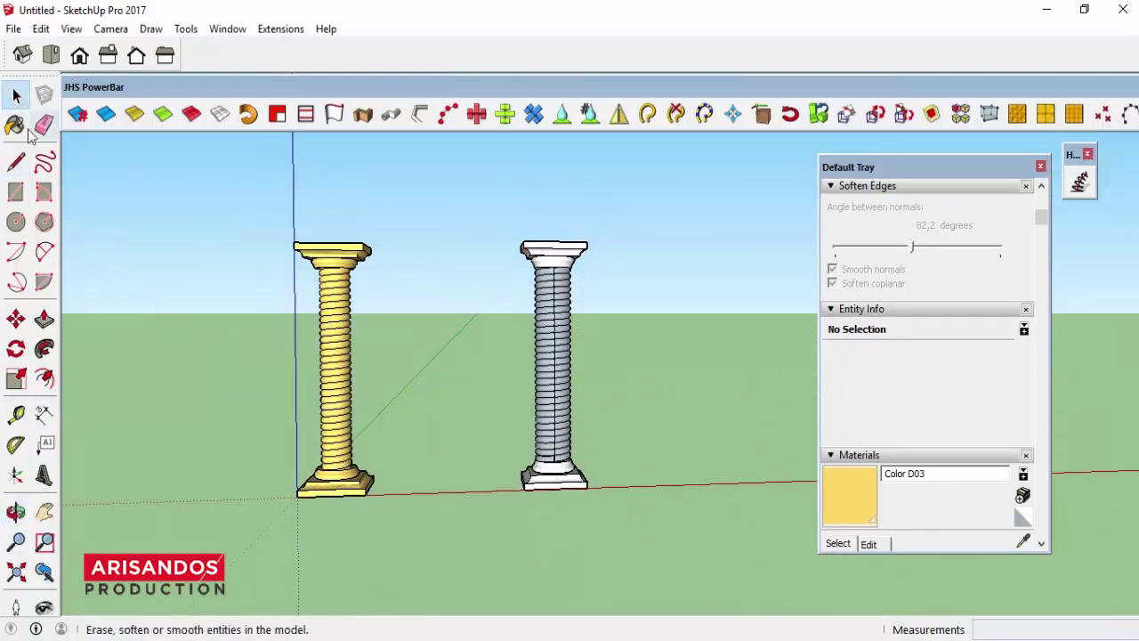
scroll(382, 329, "up", 2)
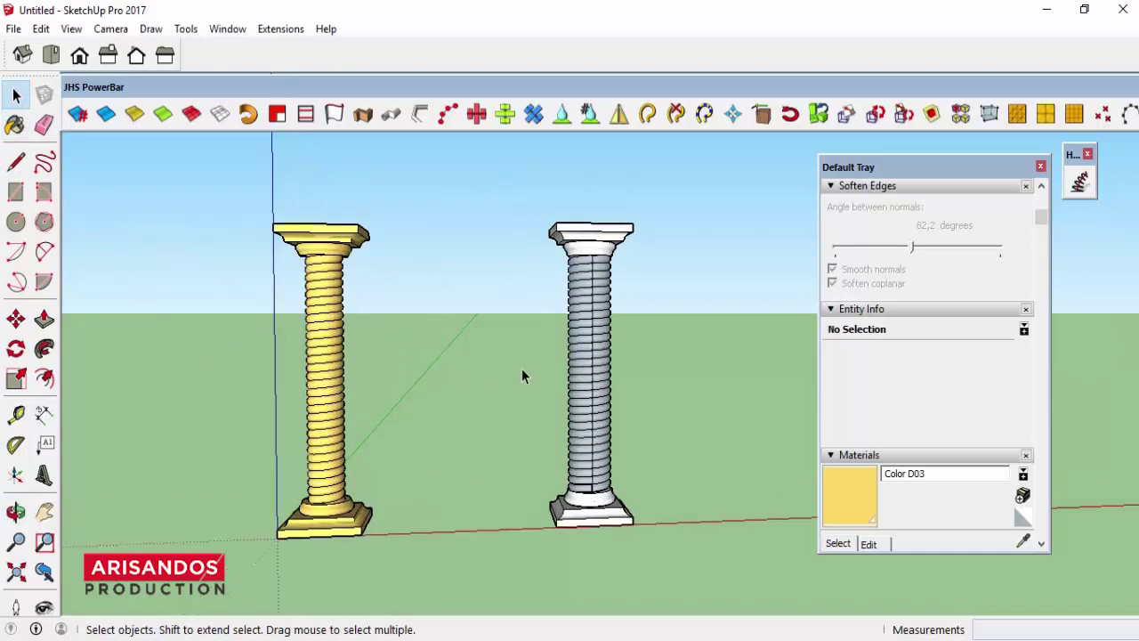
scroll(587, 348, "up", 2)
left_click(594, 313)
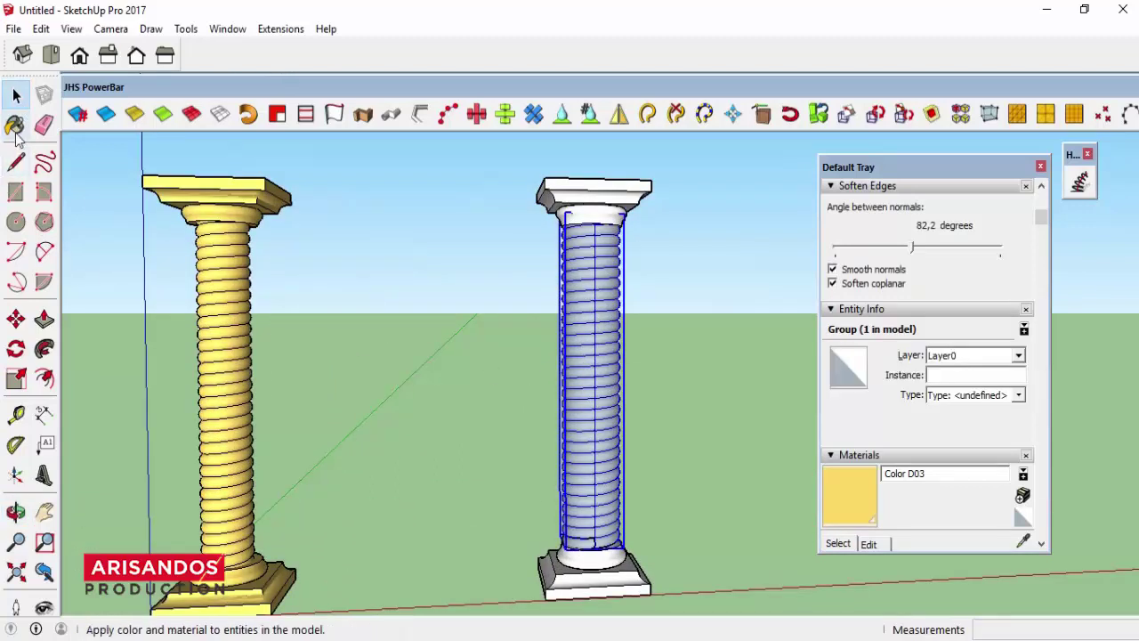
- Paint the column's shaft, capital and base with orange Color C06, then deselect
left_click(15, 126)
left_click(881, 319)
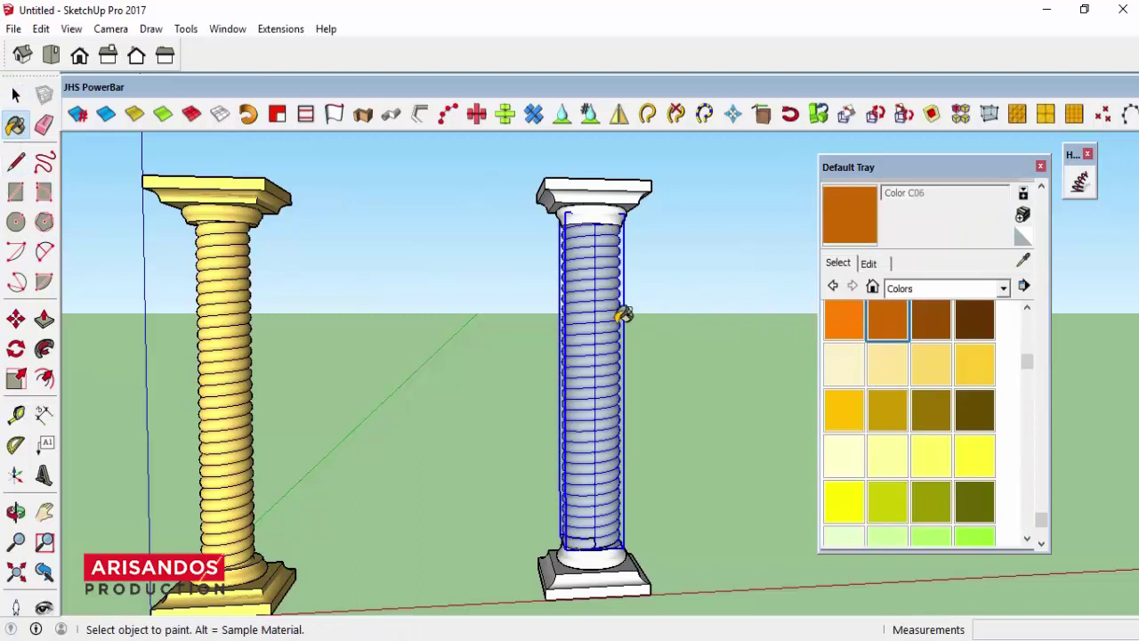
left_click(623, 318)
left_click(613, 204)
left_click(597, 550)
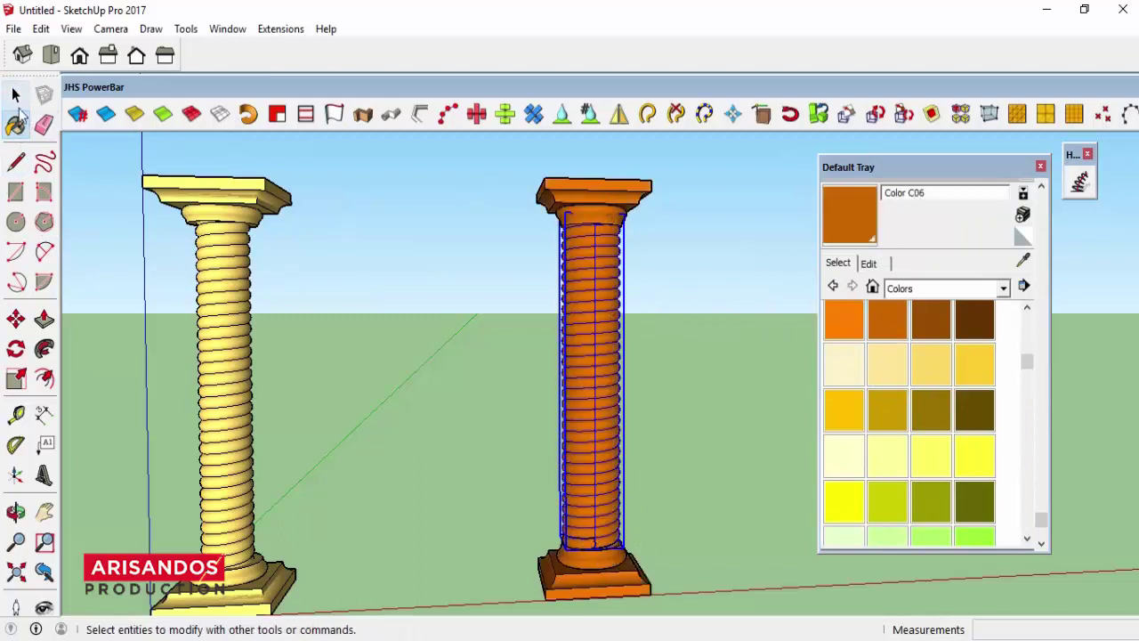
left_click(15, 95)
left_click(552, 234)
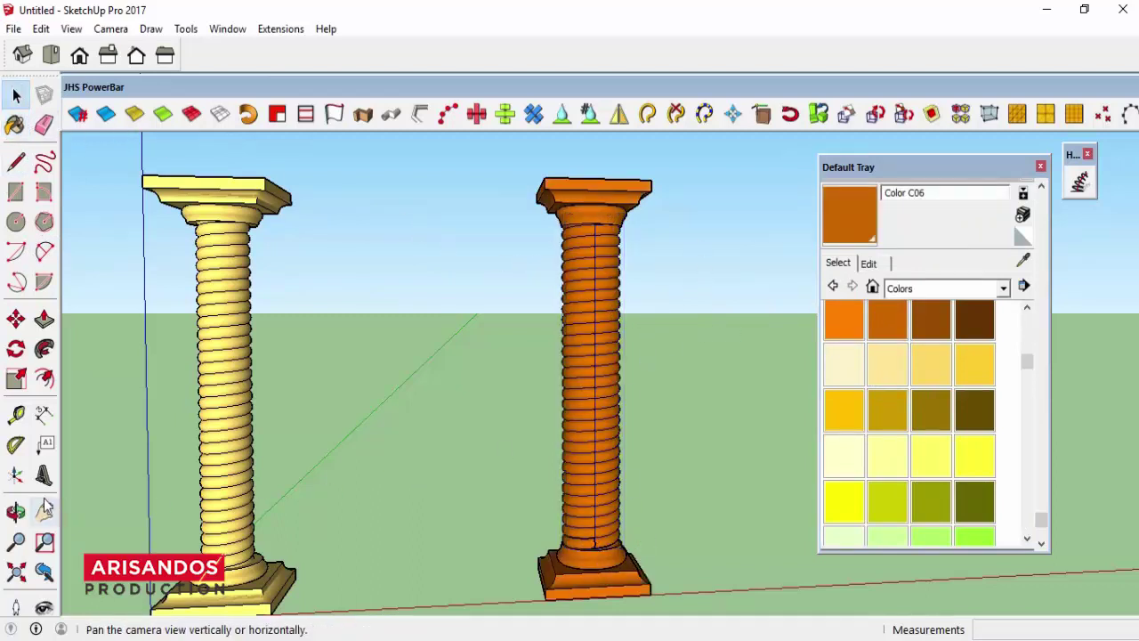
- Orbit and zoom the view to face the orange column with the horizon visible
left_click(15, 511)
mouse_move(468, 462)
left_mouse_down()
mouse_move(825, 423)
mouse_move(644, 326)
mouse_move(283, 327)
left_mouse_up()
mouse_move(523, 340)
left_mouse_down()
mouse_move(597, 362)
mouse_move(282, 387)
mouse_move(603, 373)
mouse_move(599, 336)
mouse_move(457, 386)
mouse_move(608, 288)
mouse_move(435, 241)
mouse_move(650, 290)
mouse_move(551, 302)
mouse_move(750, 282)
left_mouse_up()
scroll(661, 312, "down", 5)
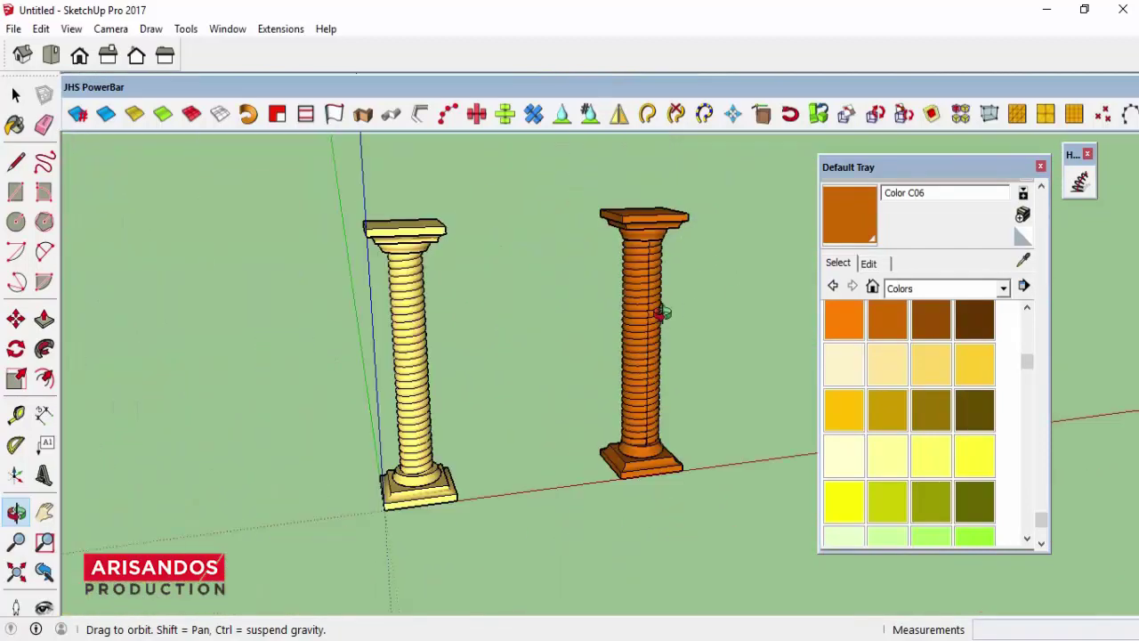
left_click_drag(661, 313, 521, 297)
scroll(522, 294, "up", 2)
scroll(524, 288, "up", 2)
scroll(525, 288, "down", 2)
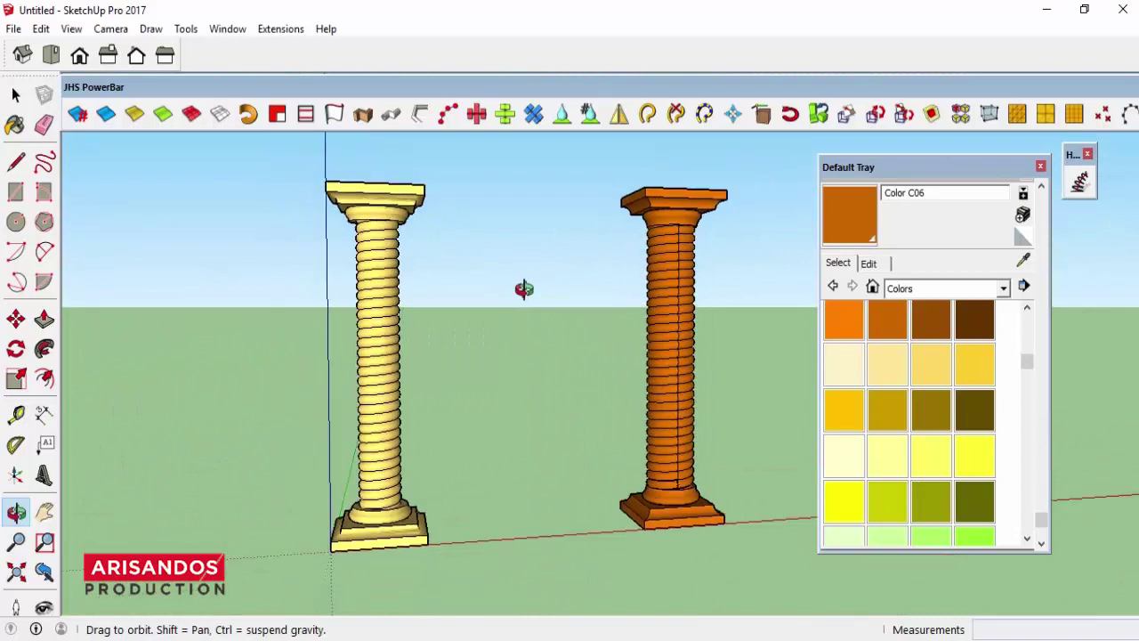